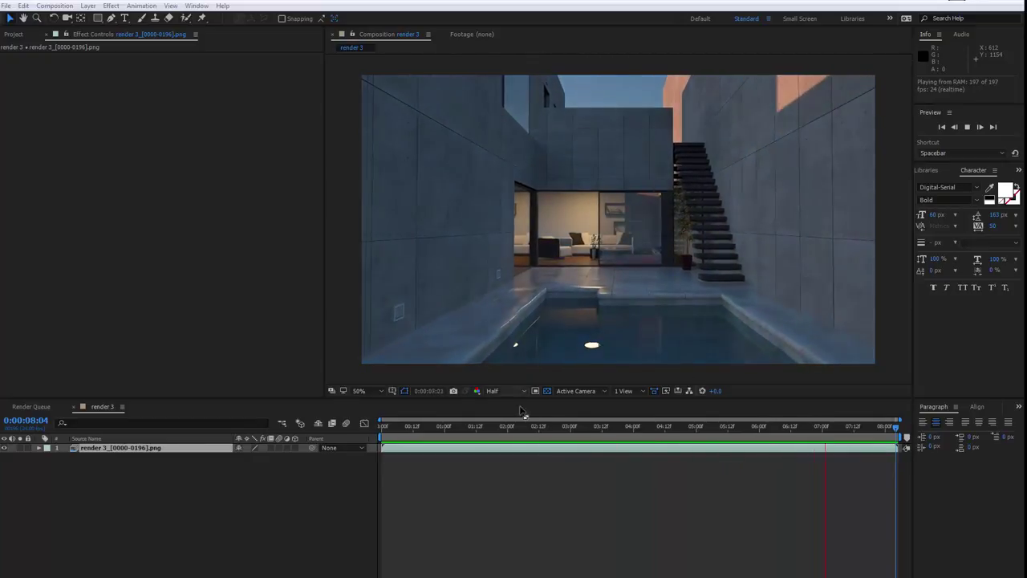
- Drag the After Effects playhead back to 0:00:00:00 on the courtyard render
mouse_move(490, 426)
mouse_down()
mouse_move(369, 430)
mouse_move(695, 426)
mouse_up()
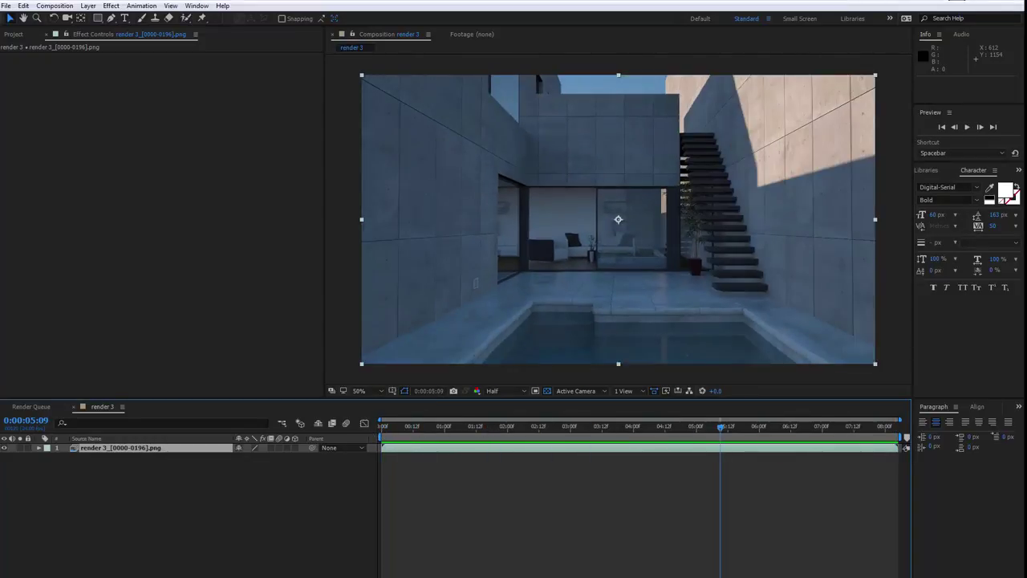
mouse_move(350, 323)
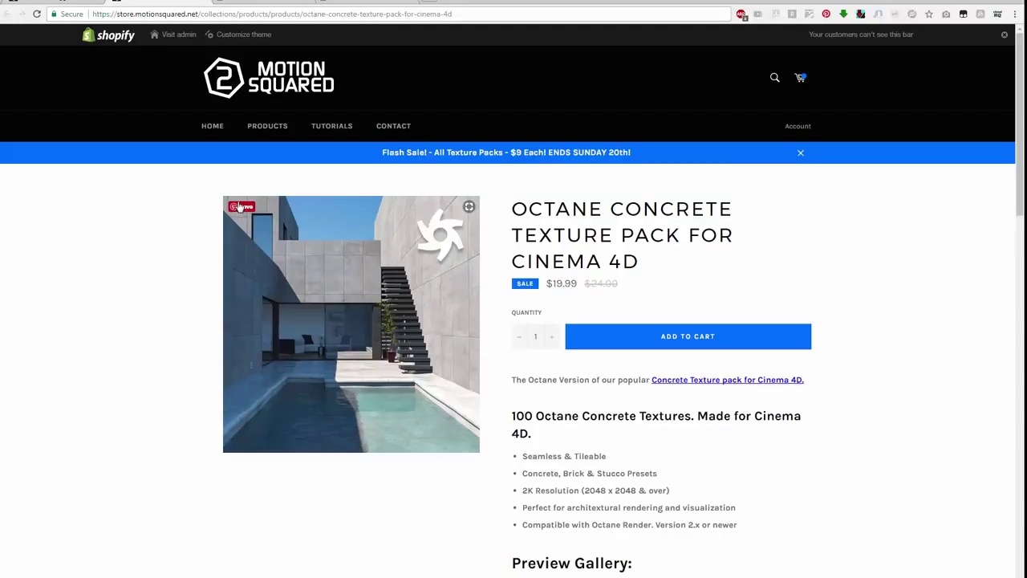
- Scroll the Concrete Texture Pack page to its Preview Gallery, then go back to Products – Octane
scroll(515, 303, down, 2)
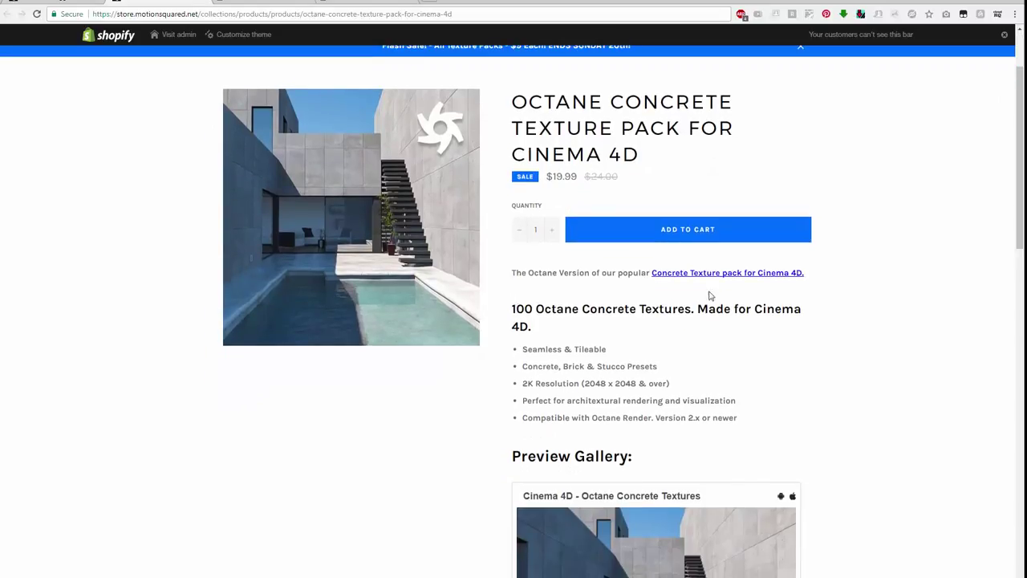
scroll(625, 269, down, 2)
scroll(619, 274, down, 1)
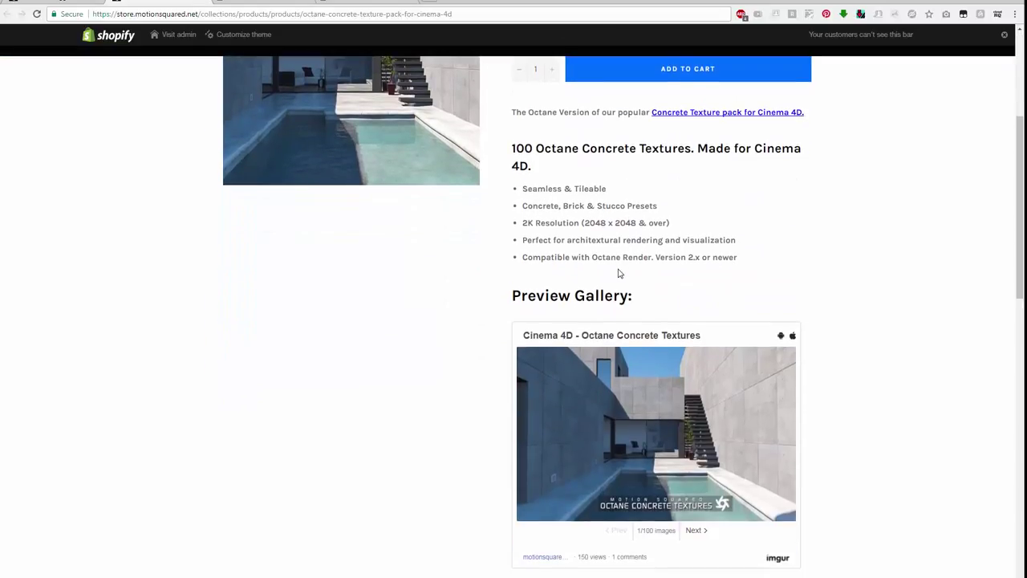
key(alt+Left)
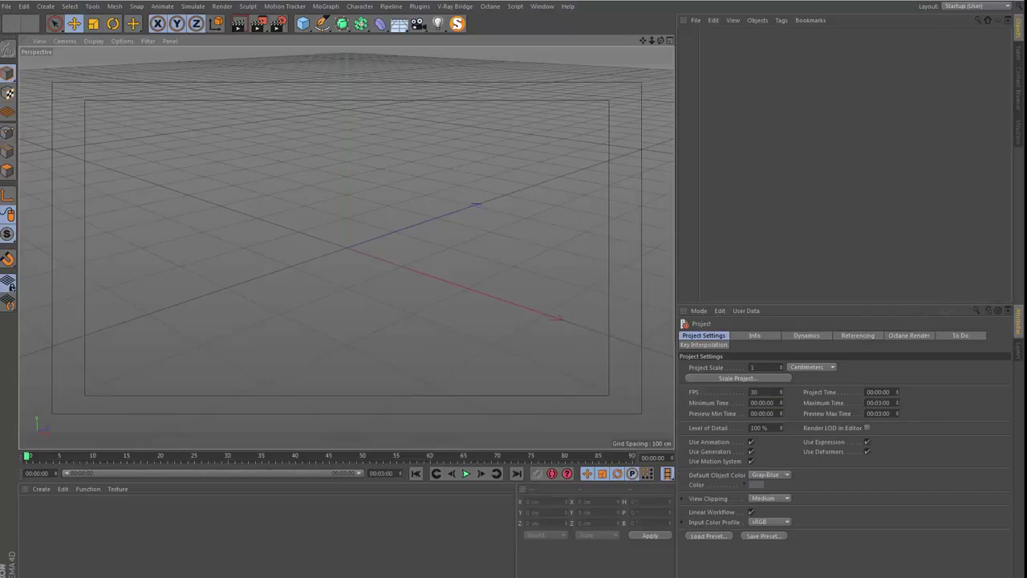
- Reopen intro_0001.c4d from the File menu's Recent Files list
click(7, 7)
mouse_move(32, 212)
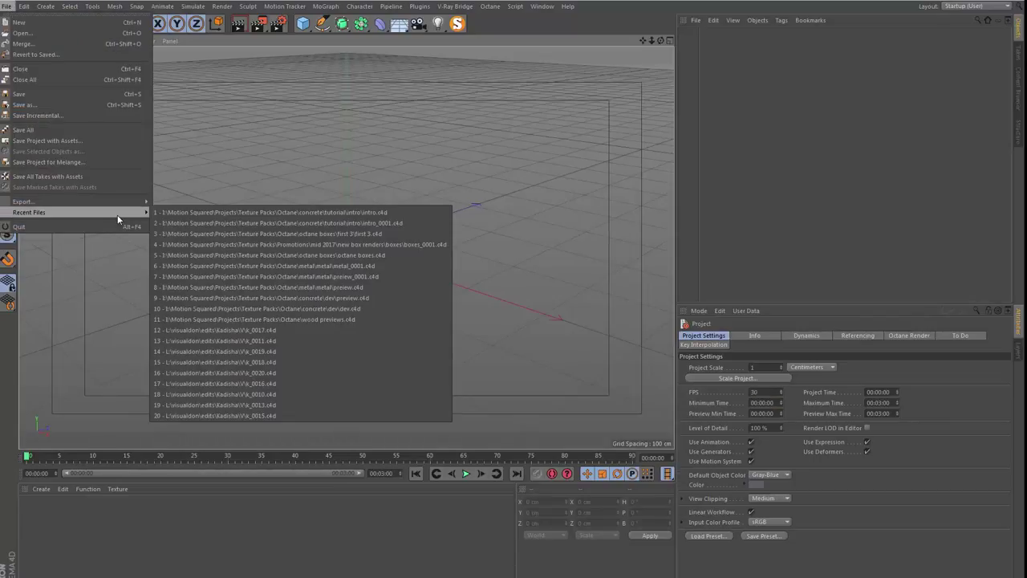
click(284, 222)
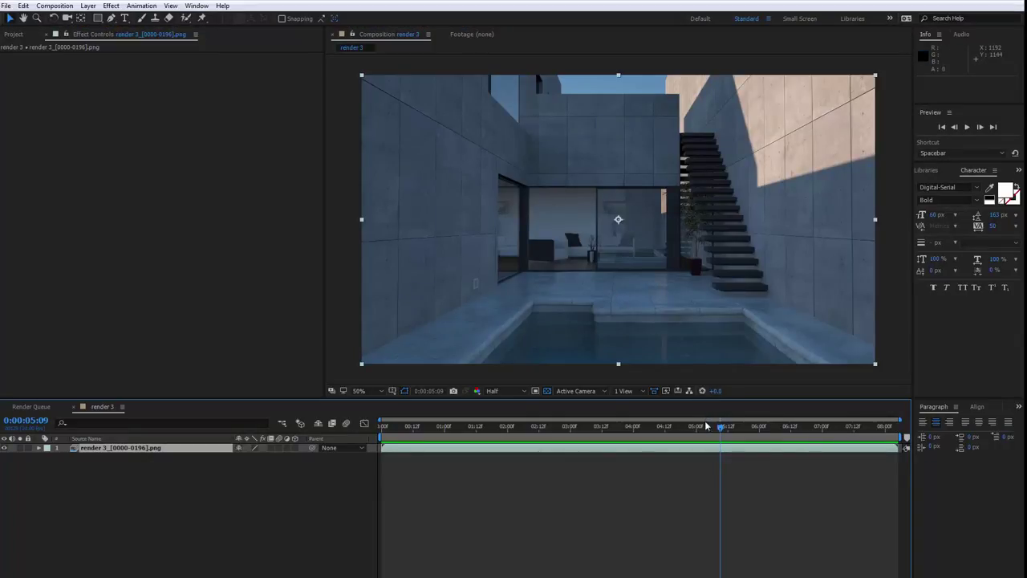
- Scrub the After Effects timeline back to an earlier frame of the lit-interior render
mouse_move(720, 426)
mouse_down()
mouse_move(395, 427)
mouse_move(860, 331)
mouse_move(617, 318)
mouse_move(860, 330)
mouse_move(758, 322)
mouse_move(832, 337)
mouse_up()
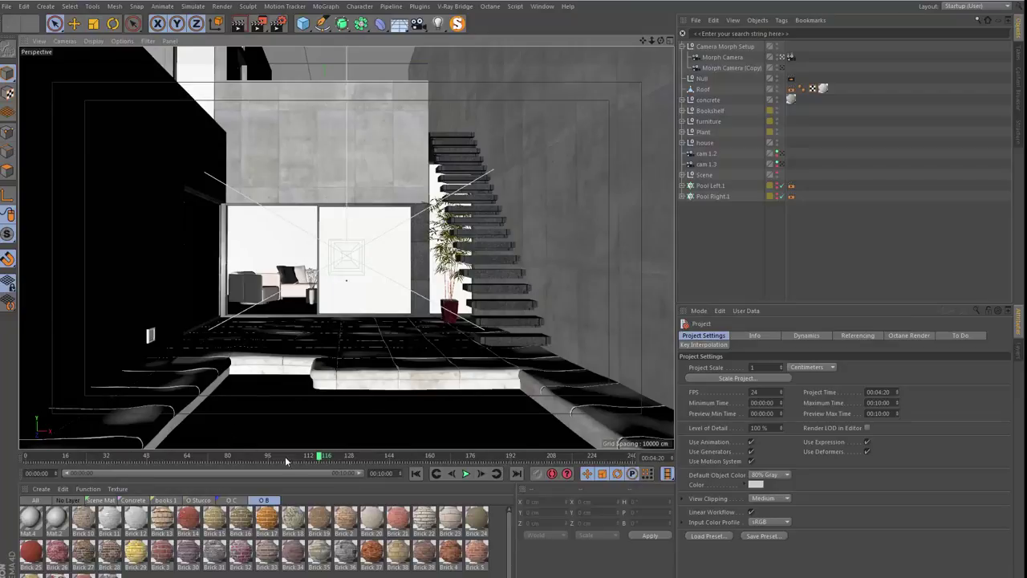
- Scrub to frame 134, select the Morph Camera, and orbit around the courtyard
drag(317, 455, 365, 456)
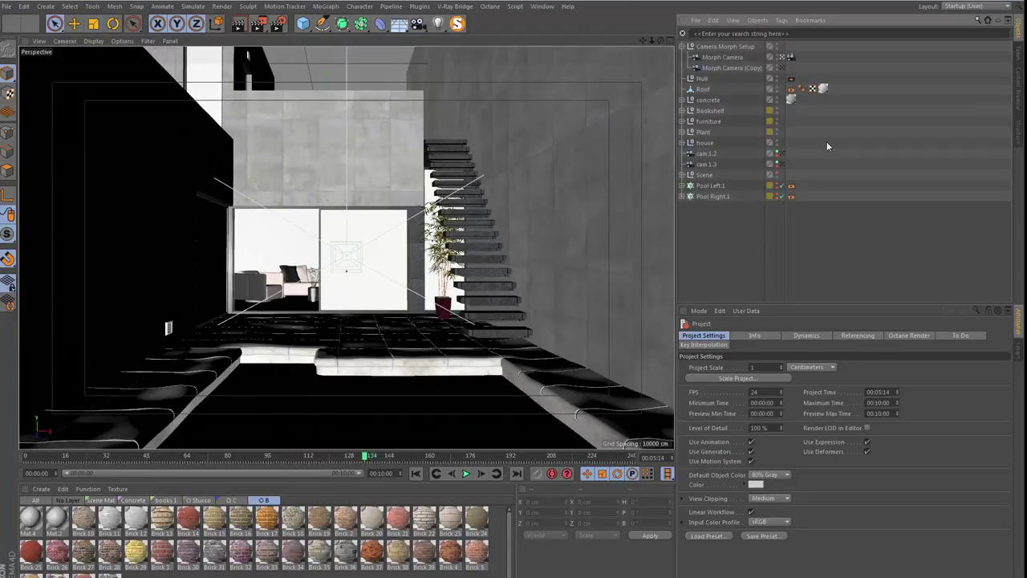
click(782, 54)
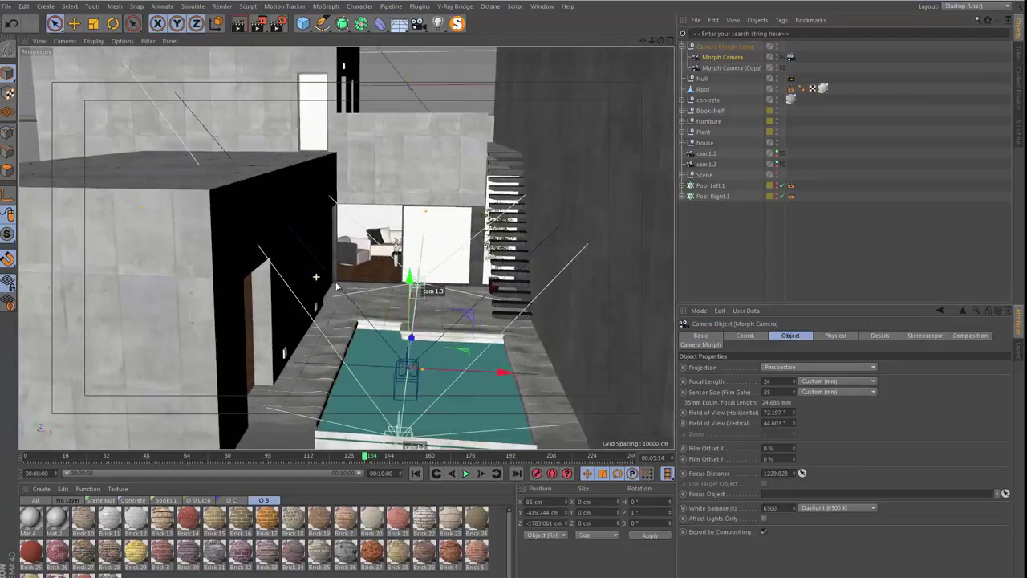
alt+drag(337, 286, 372, 287)
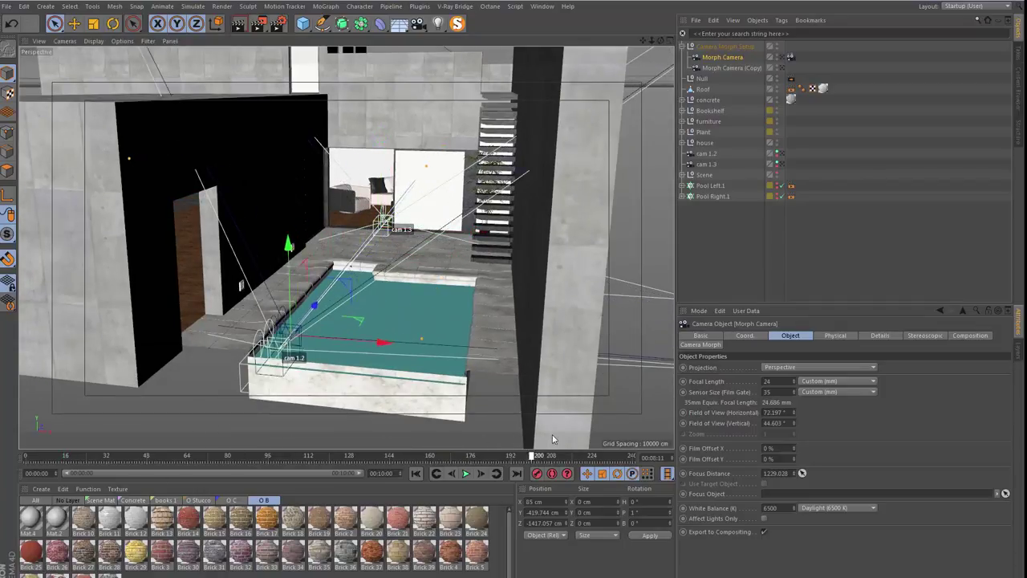
- Compare the cam 1.2 and cam 1.3 views, settling on cam 1.3 low over the pool
click(783, 158)
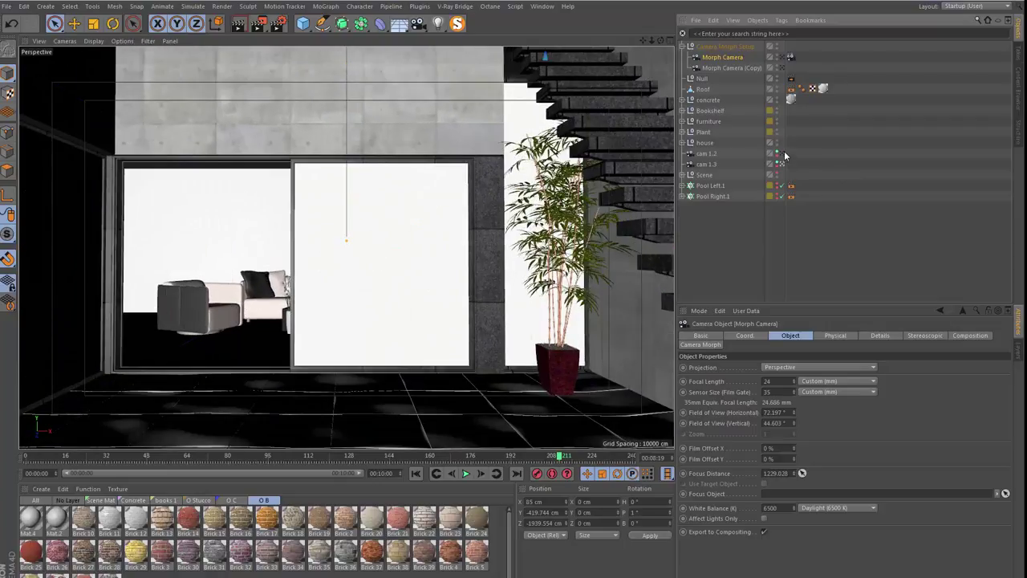
click(783, 154)
click(784, 163)
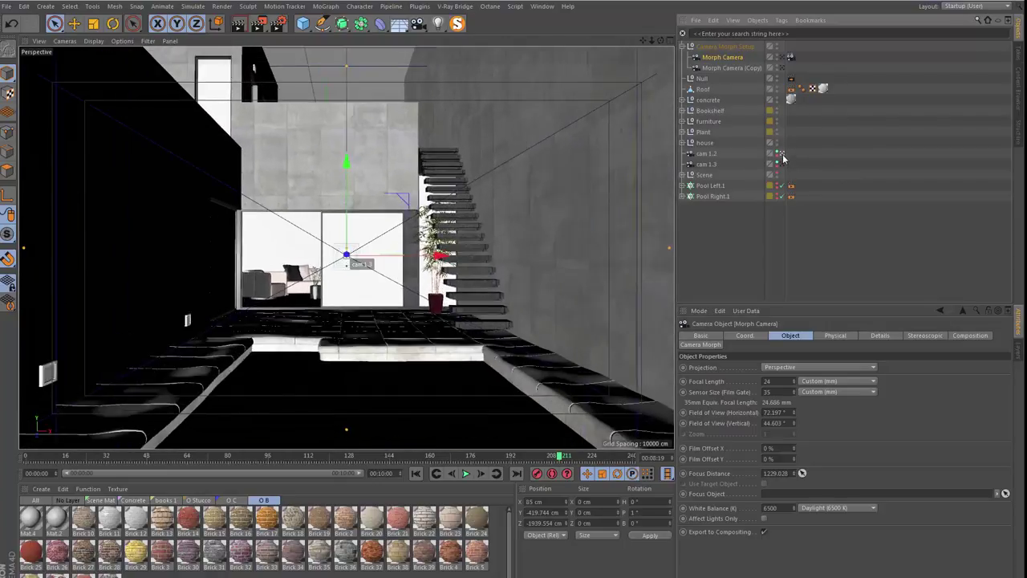
click(783, 154)
click(793, 154)
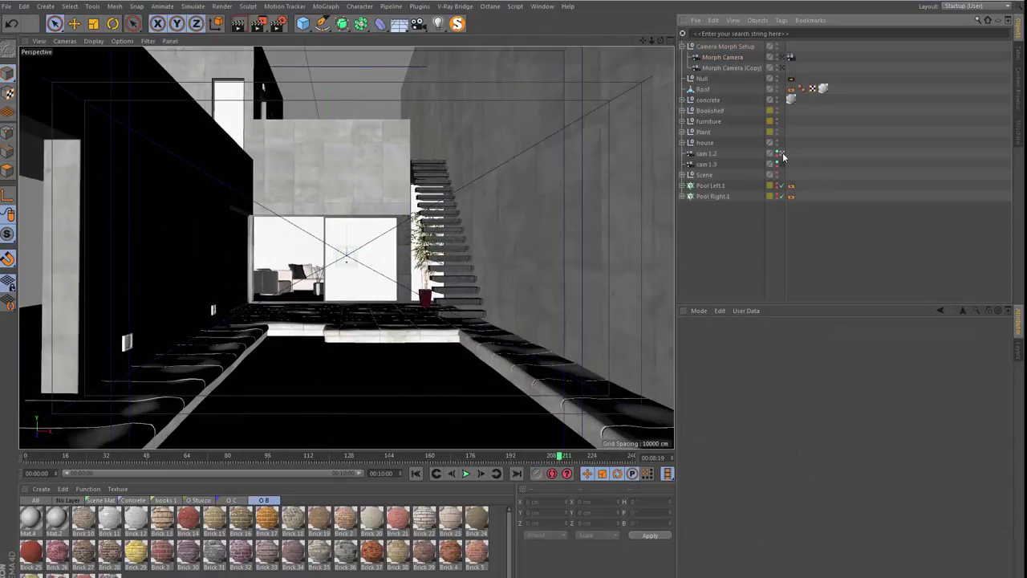
click(778, 164)
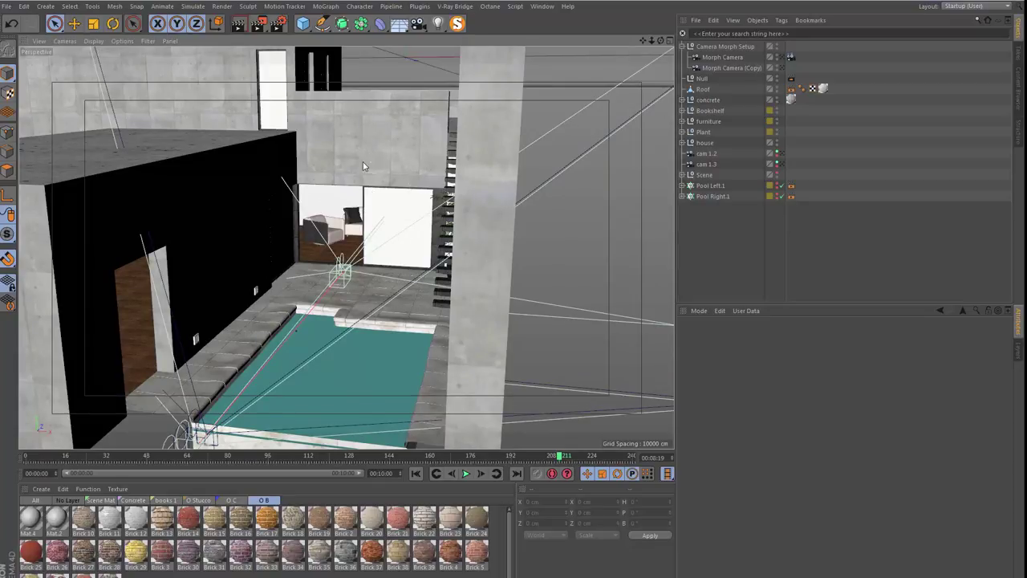
alt+drag(364, 167, 375, 125)
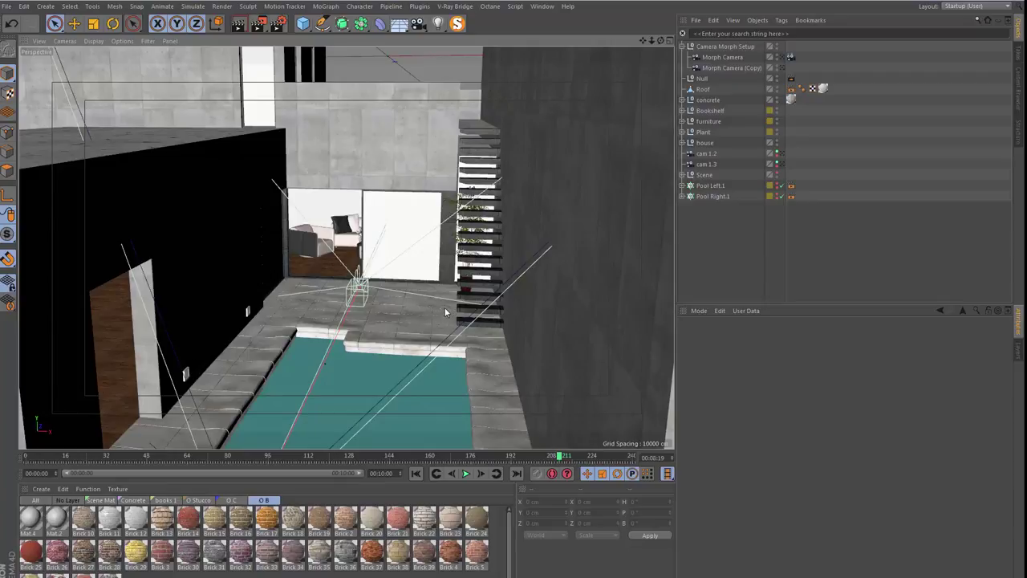
alt+drag(410, 301, 392, 345)
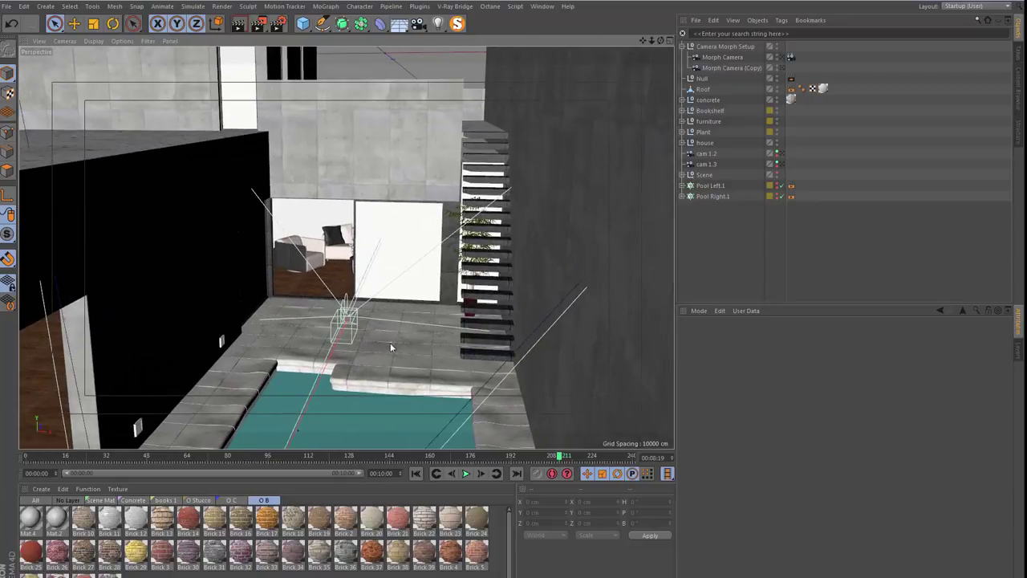
- Load the oct 5 layout and resize the Live Viewer, object list and render settings panels
click(543, 7)
mouse_move(562, 22)
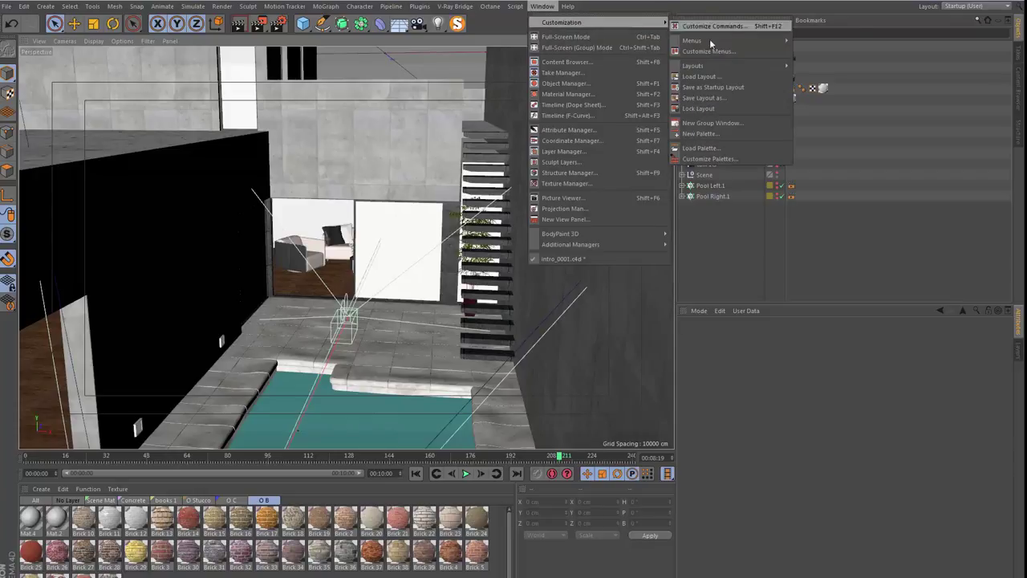
click(826, 141)
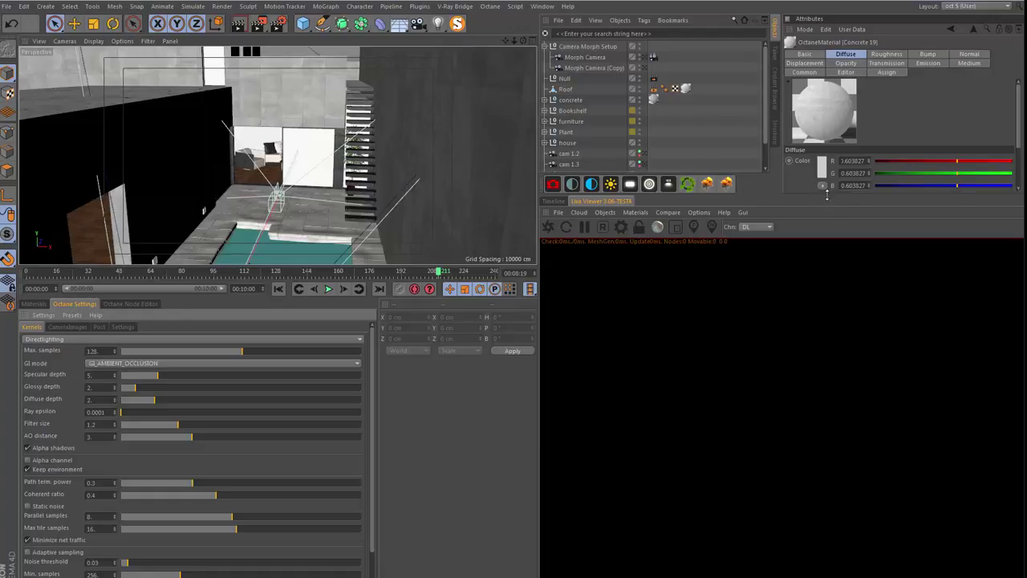
click(825, 192)
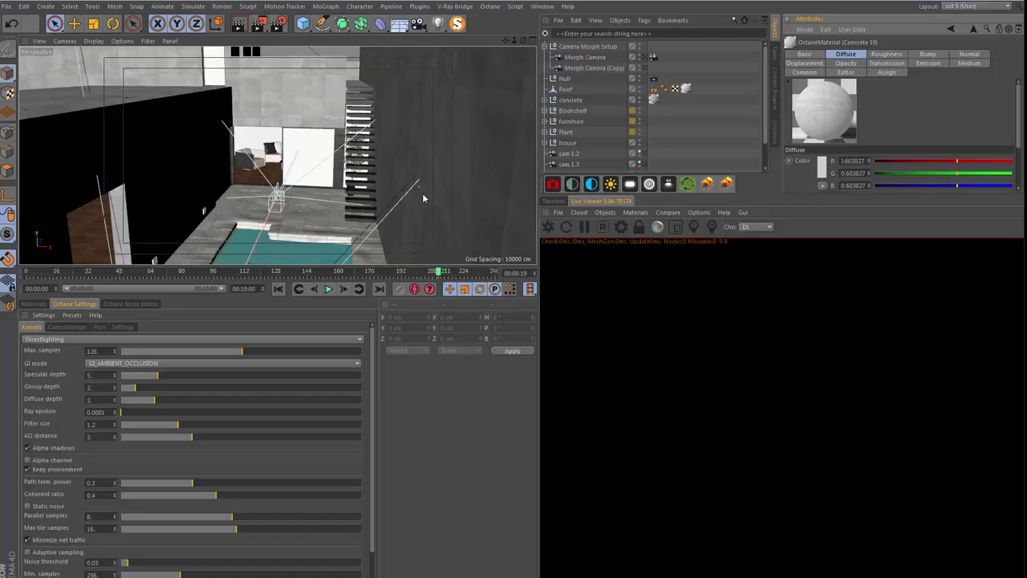
drag(536, 307, 290, 307)
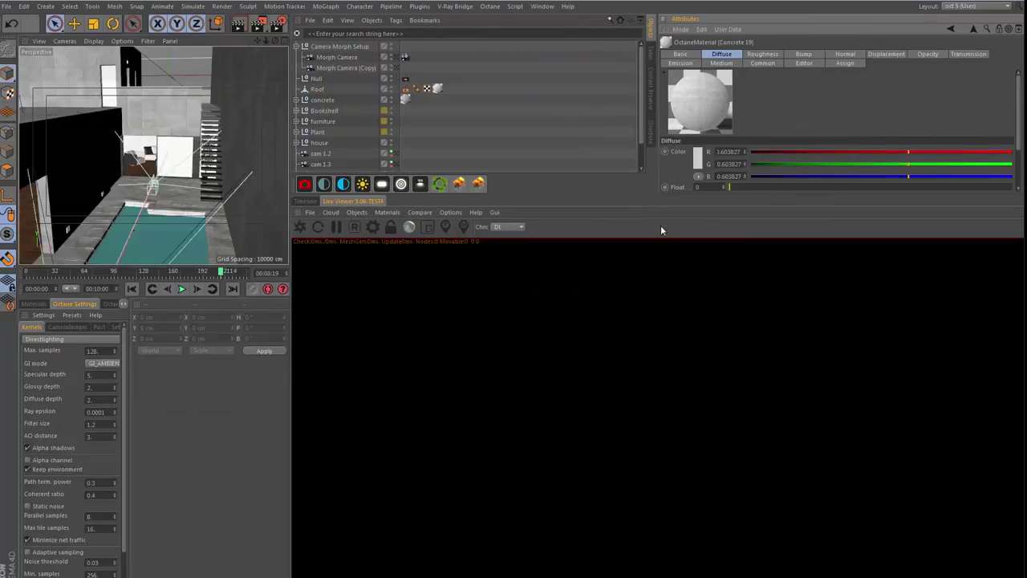
drag(698, 195, 310, 305)
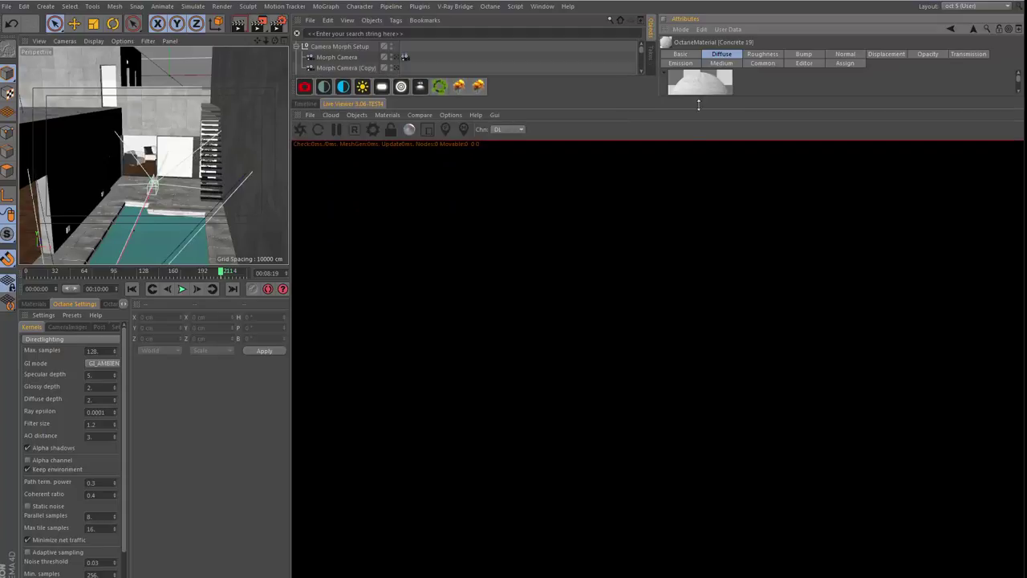
drag(292, 379, 598, 378)
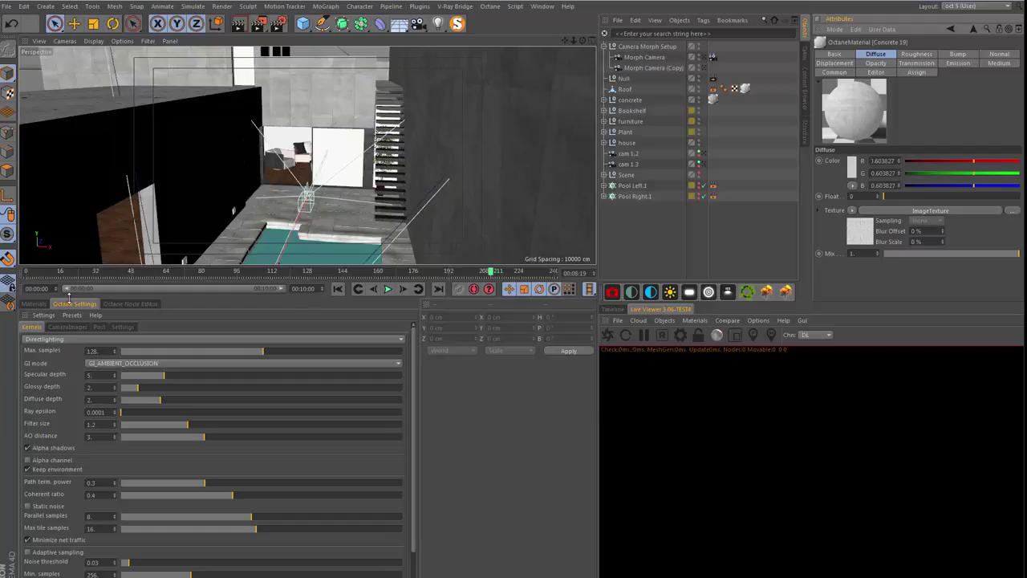
- Peek at the scene's Materials, then return to the Octane Settings with the Directlighting kernel
click(34, 303)
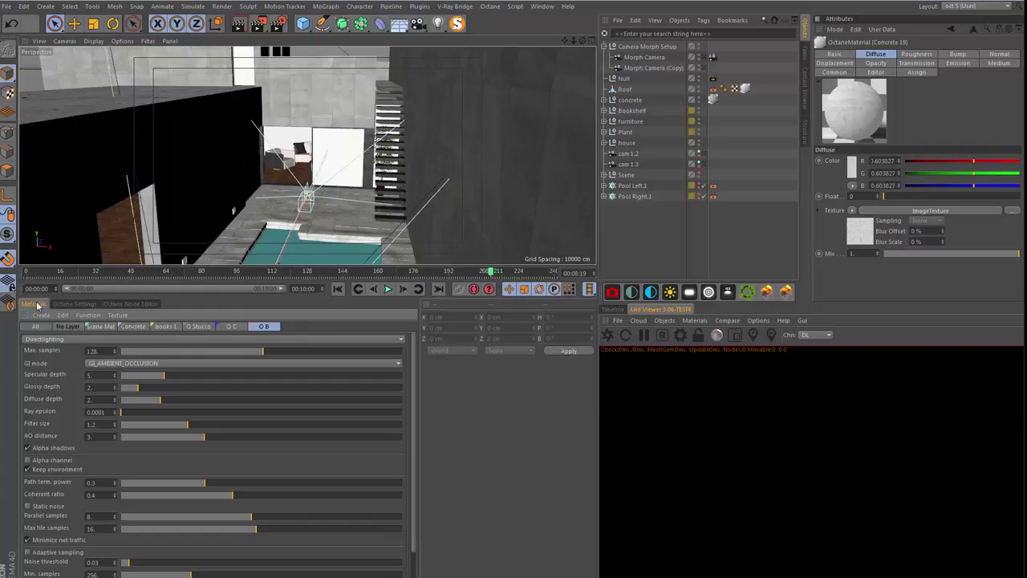
click(67, 304)
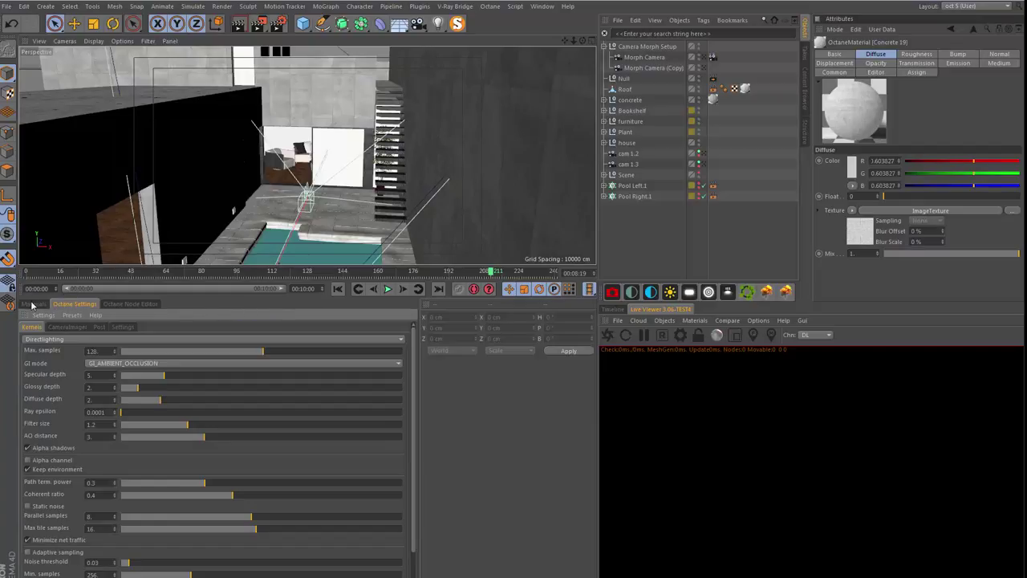
click(32, 304)
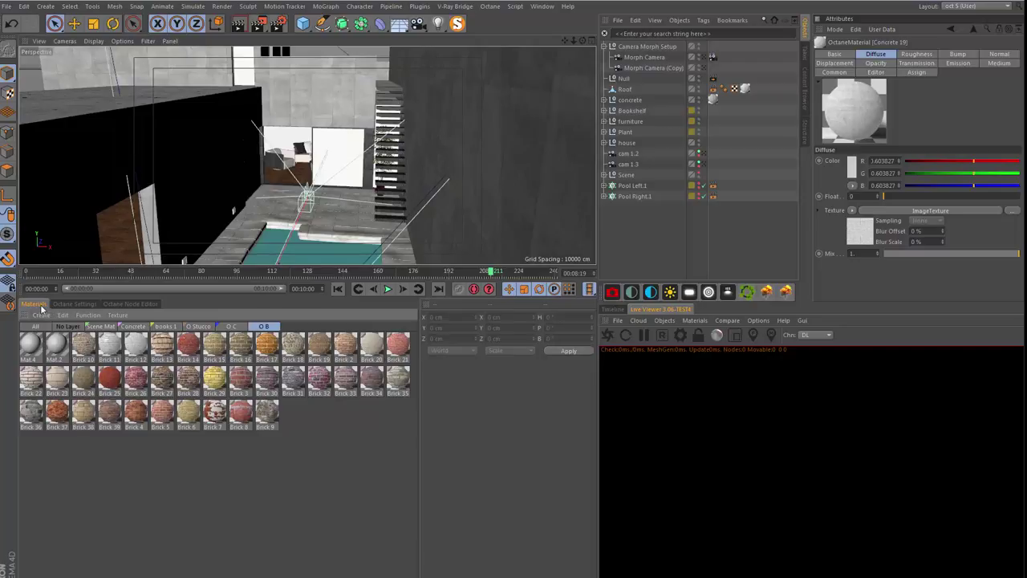
click(62, 303)
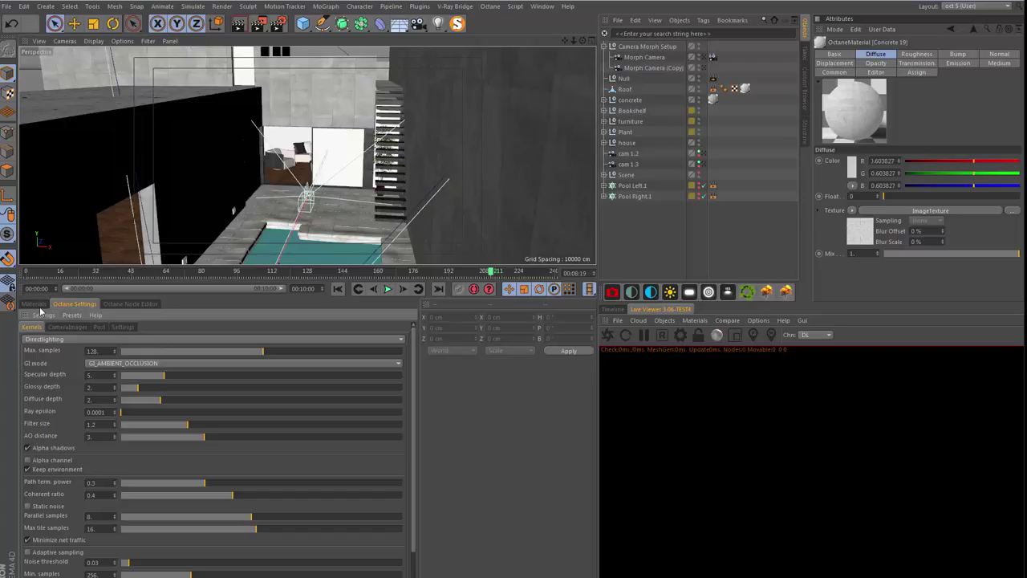
- Detach the Octane objects list as a small-icon floating palette, reposition it, then close it
drag(596, 317, 527, 318)
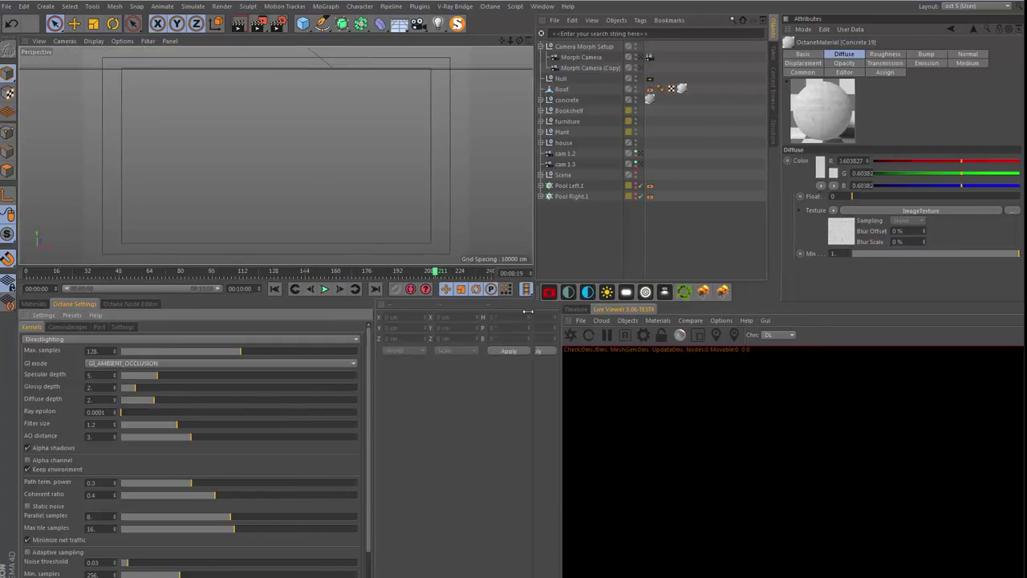
click(591, 320)
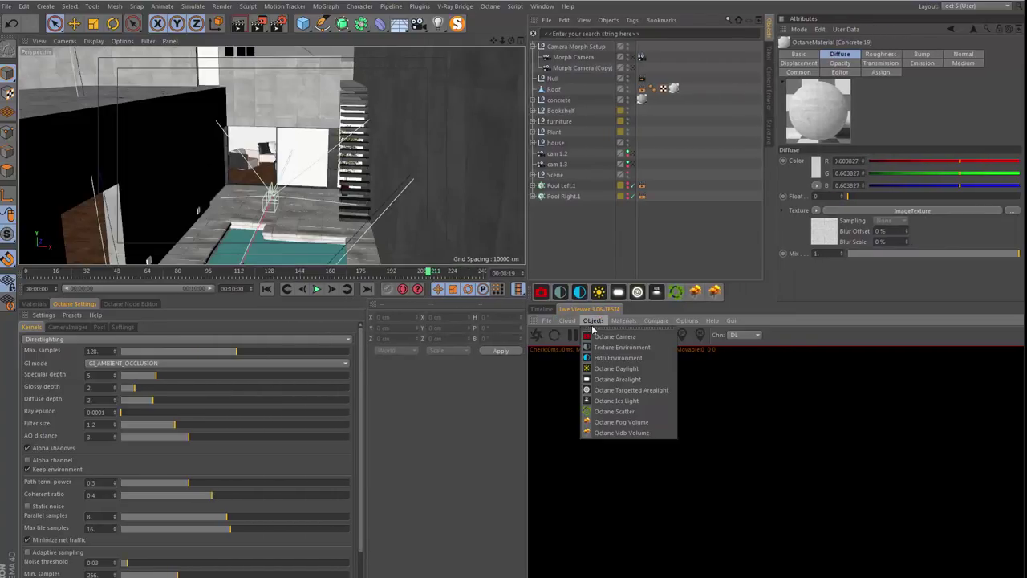
click(591, 331)
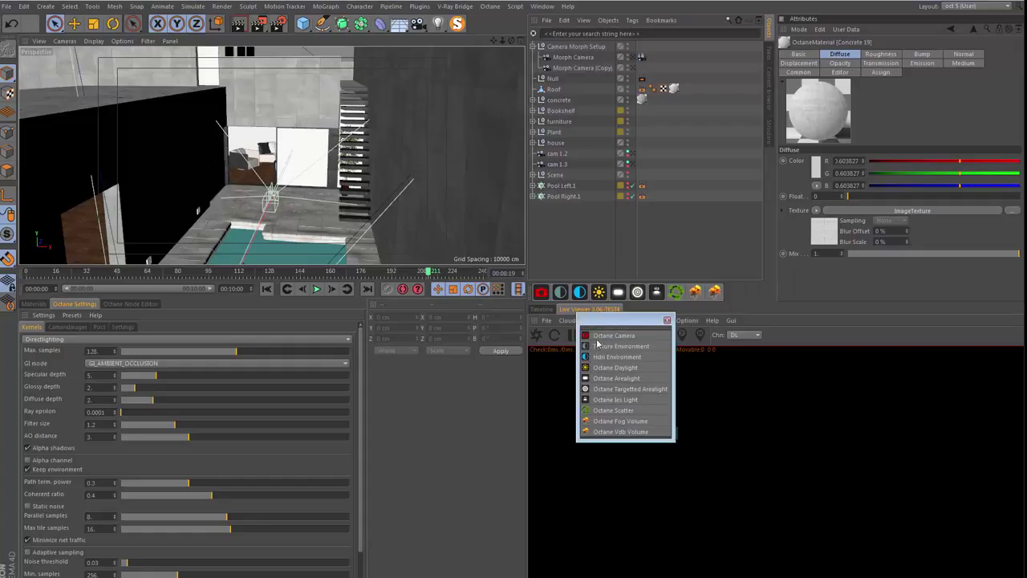
right_click(601, 360)
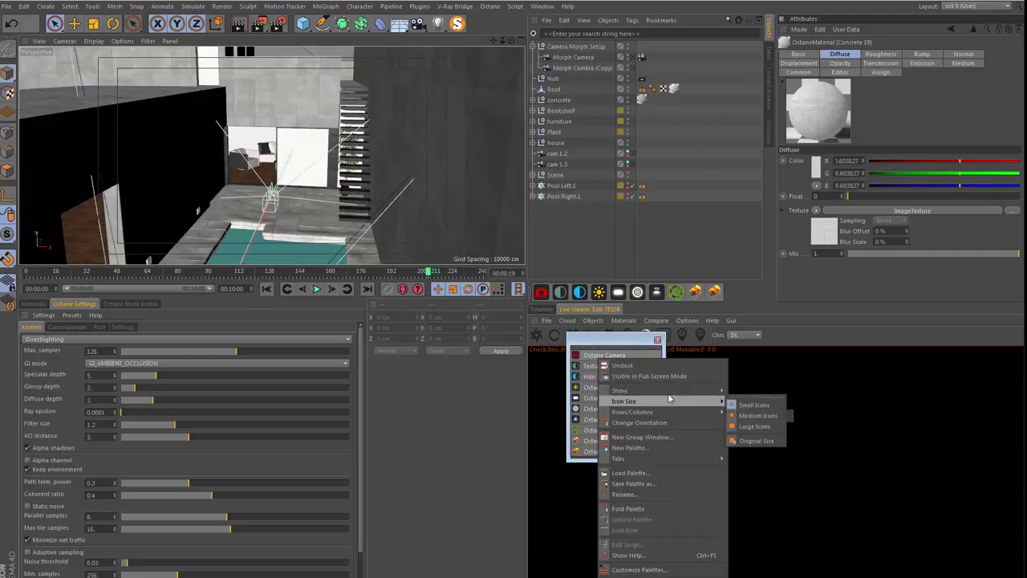
click(754, 404)
right_click(576, 351)
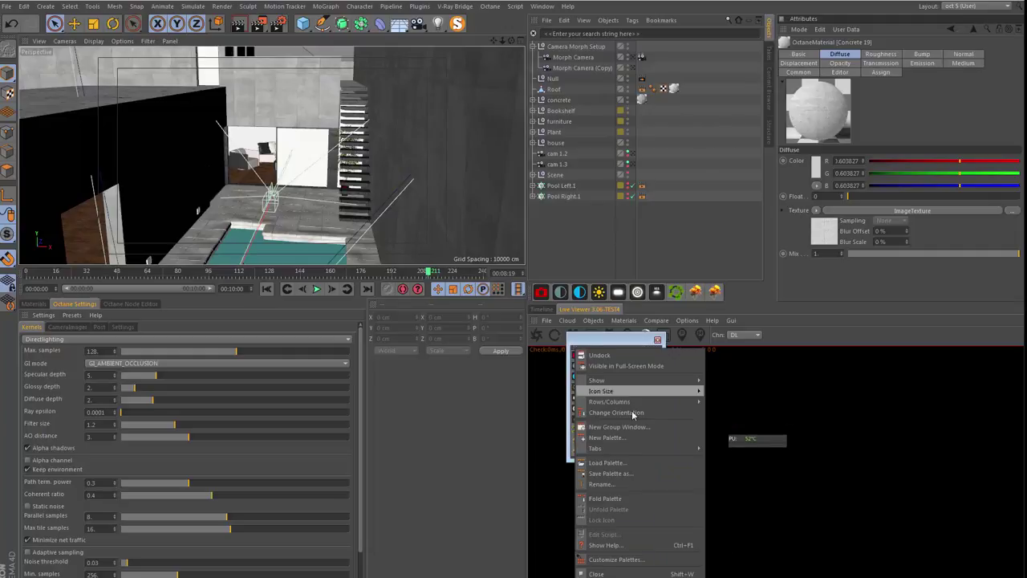
click(633, 414)
drag(611, 344, 671, 374)
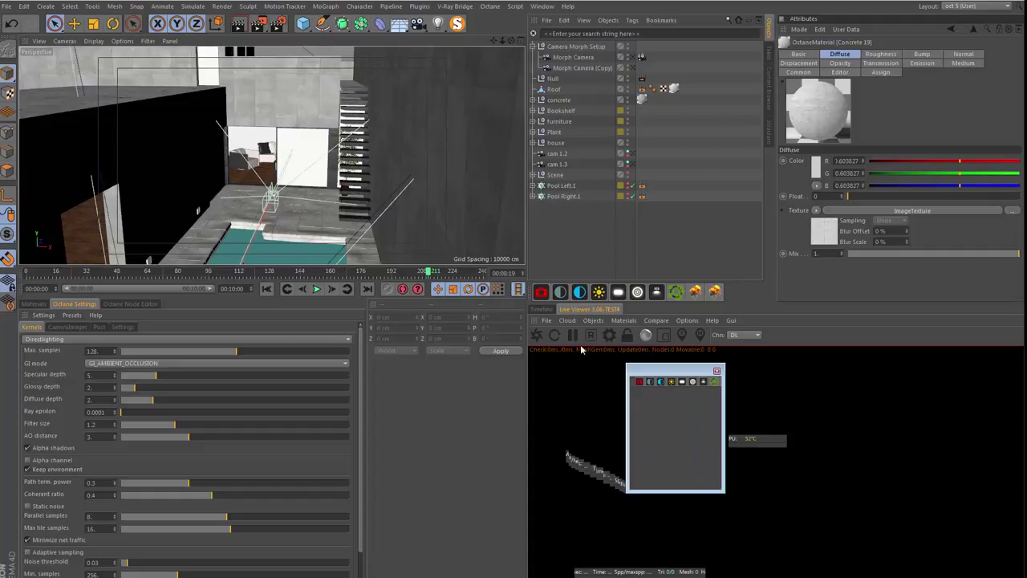
click(717, 370)
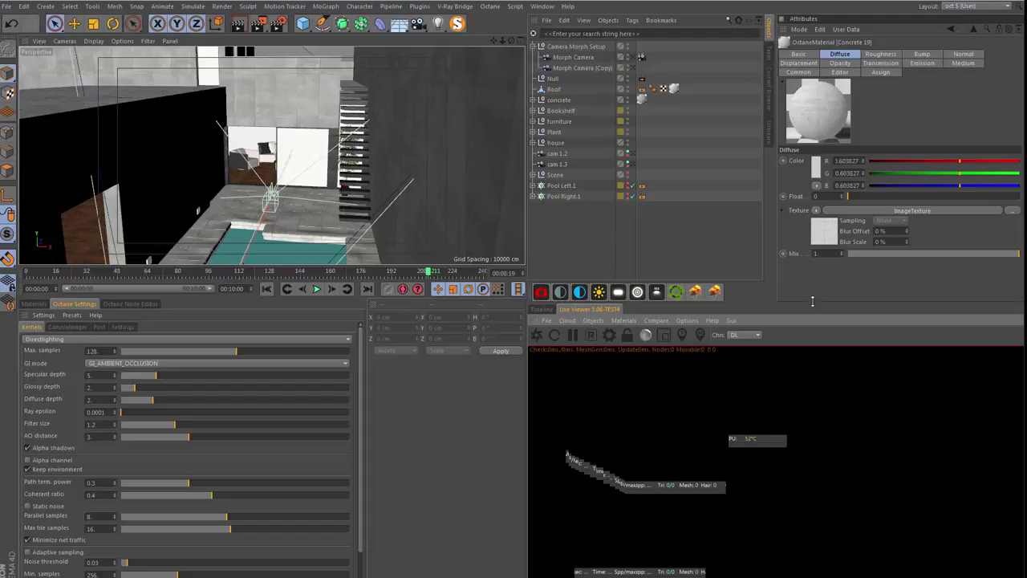
- Resize the panes to widen the Live Viewer and enlarge the 3D viewport vertically
drag(812, 302, 809, 288)
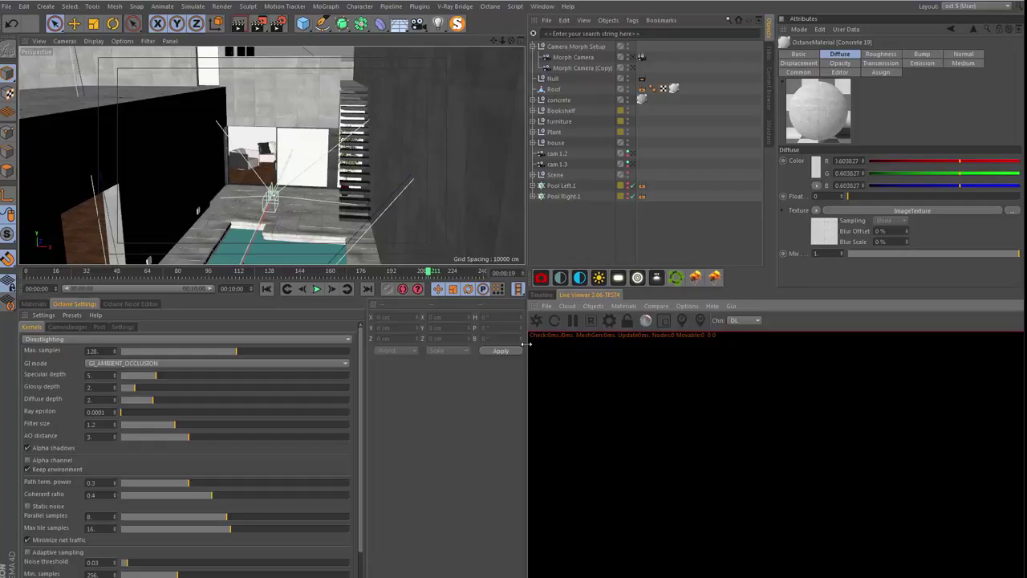
mouse_move(527, 344)
mouse_down()
mouse_move(491, 345)
mouse_move(509, 344)
mouse_up()
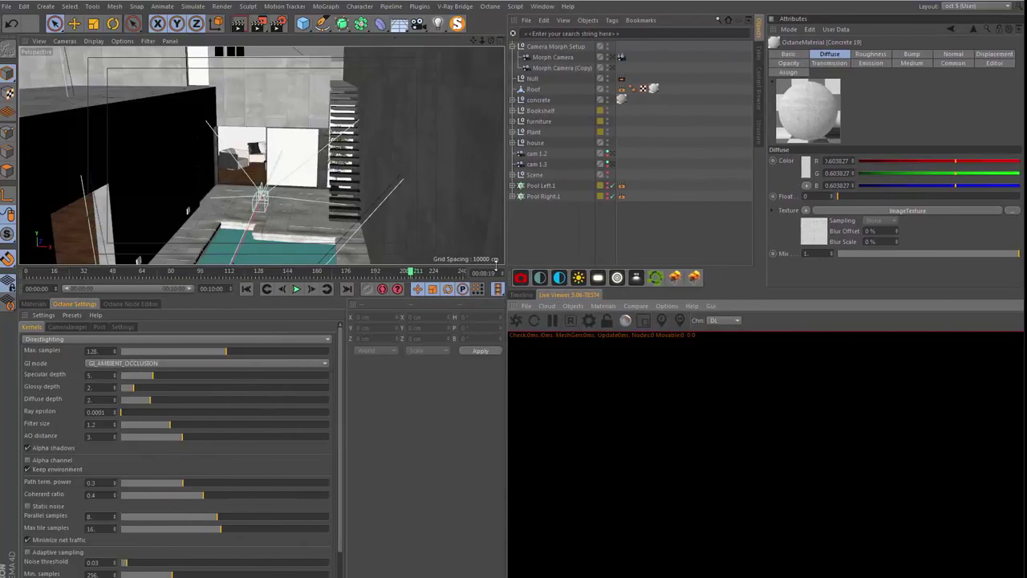
drag(495, 260, 498, 293)
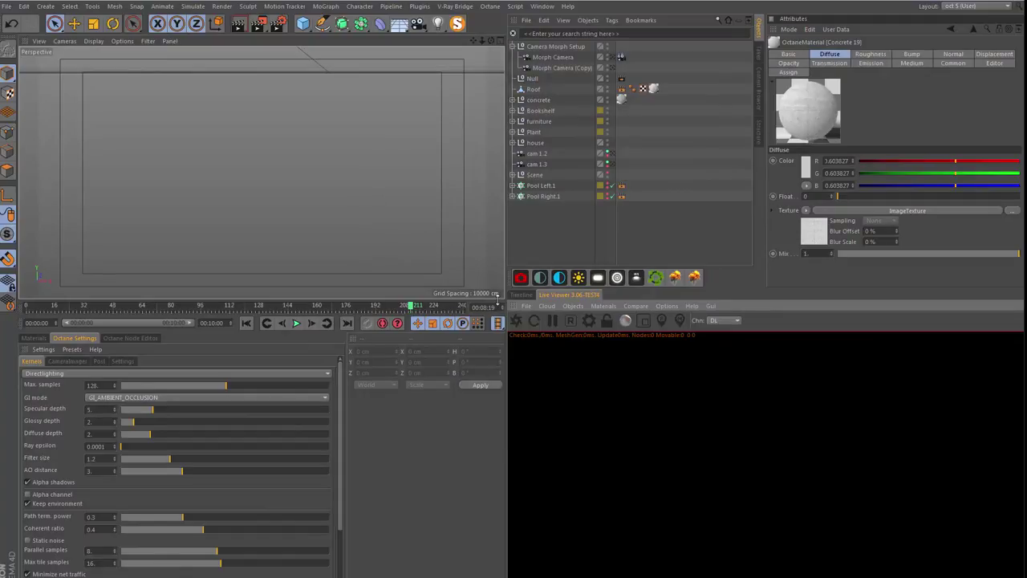
- Start the Octane live render, show the Materials tab, and orbit to frame the stairs and pool
click(530, 321)
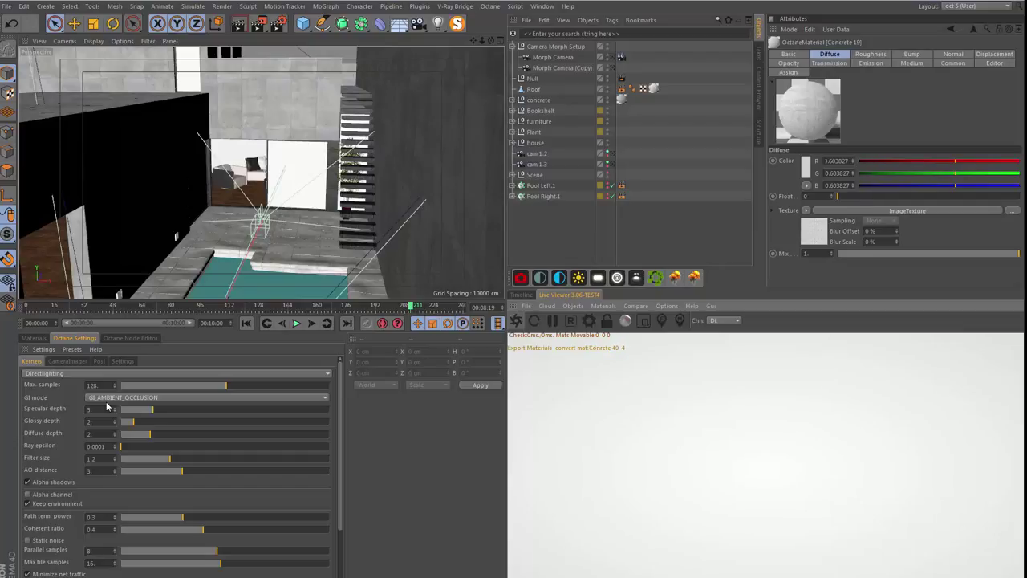
click(43, 340)
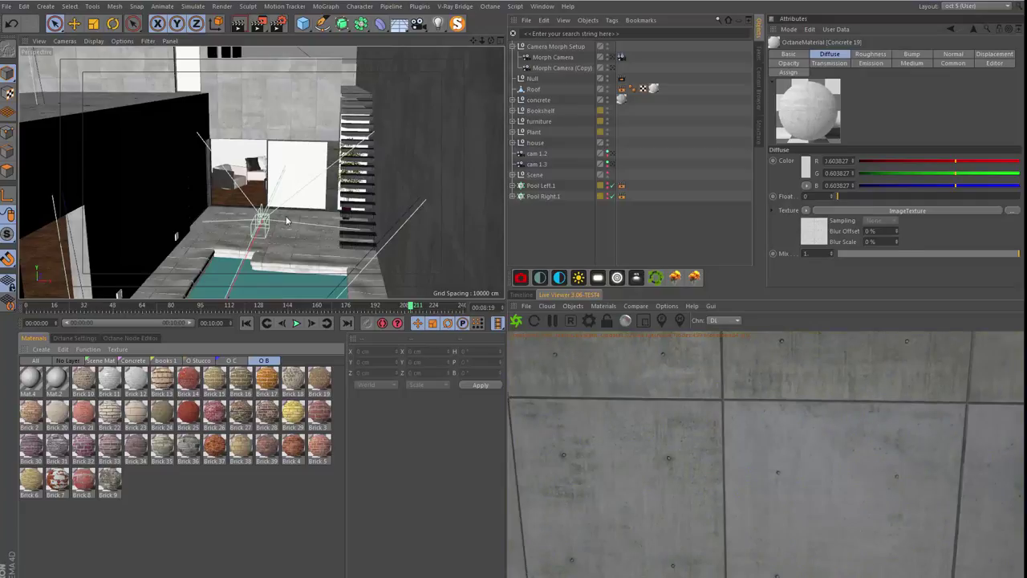
mouse_move(288, 221)
alt+mouse_down()
mouse_move(281, 232)
mouse_move(263, 230)
alt+mouse_up()
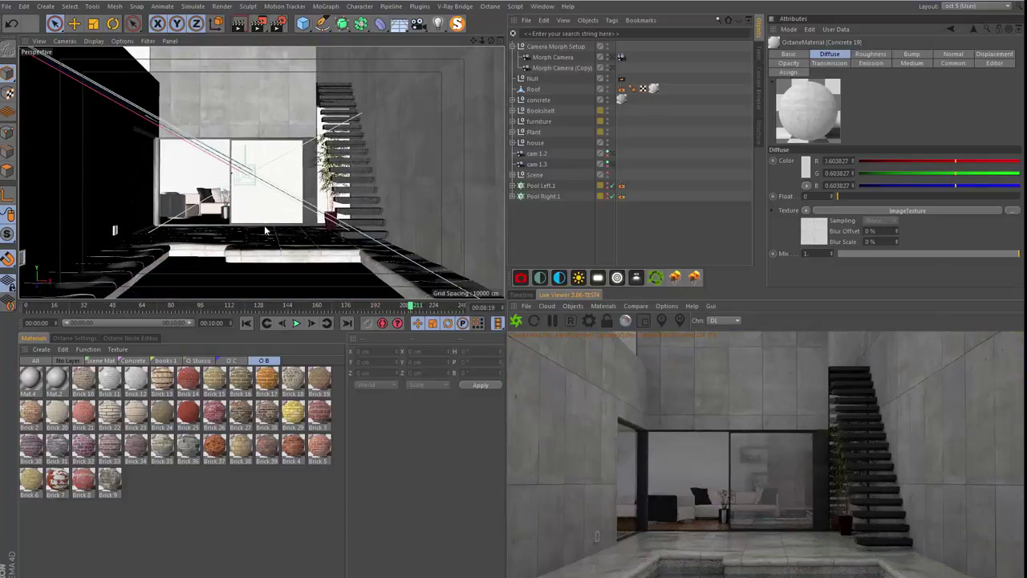
mouse_move(265, 230)
alt+mouse_down()
mouse_move(259, 238)
mouse_move(271, 238)
alt+mouse_up()
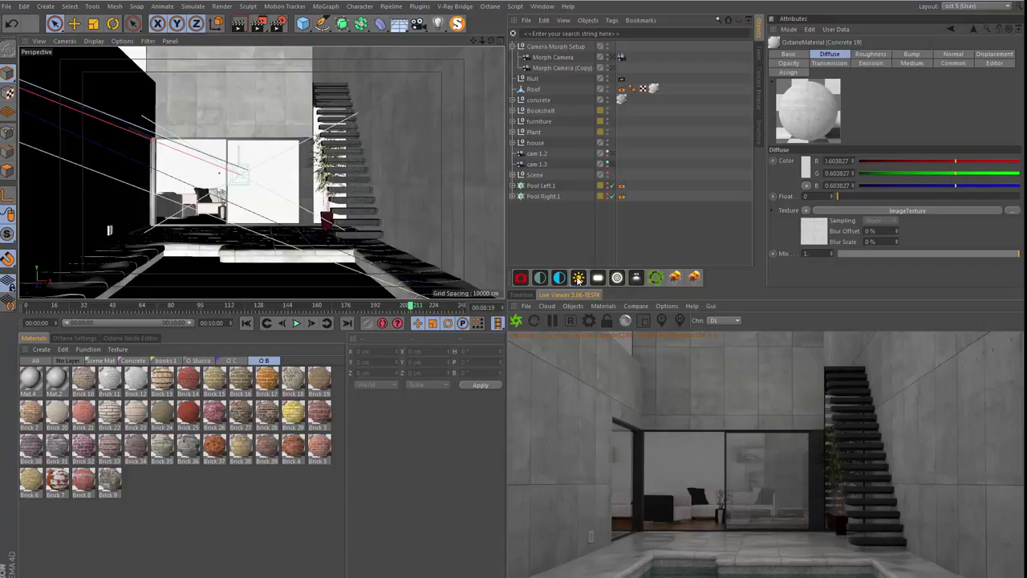
- Add an Octane Daylight, view through cam 1.2, and scrub back to around frame 33
click(579, 277)
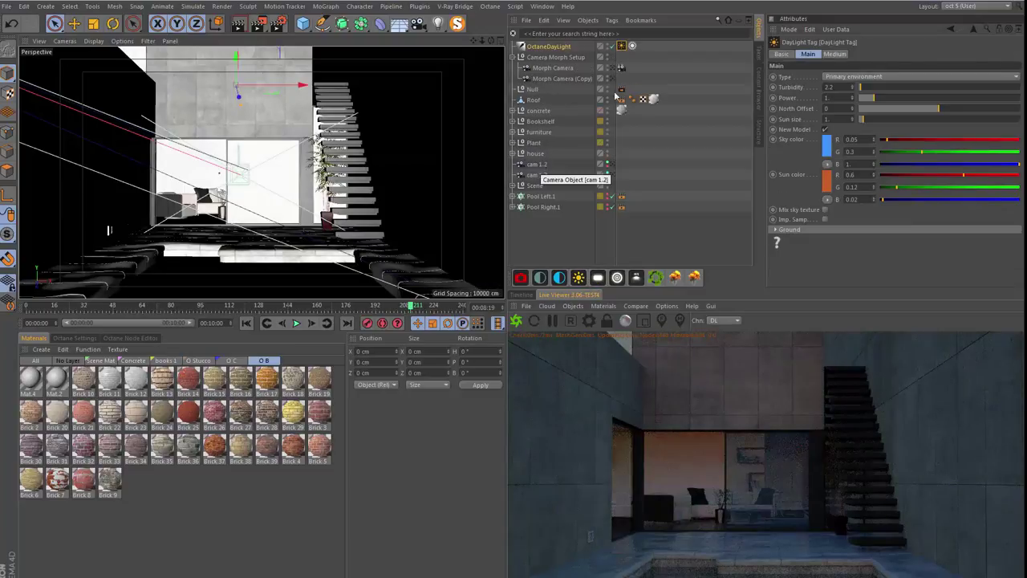
click(647, 131)
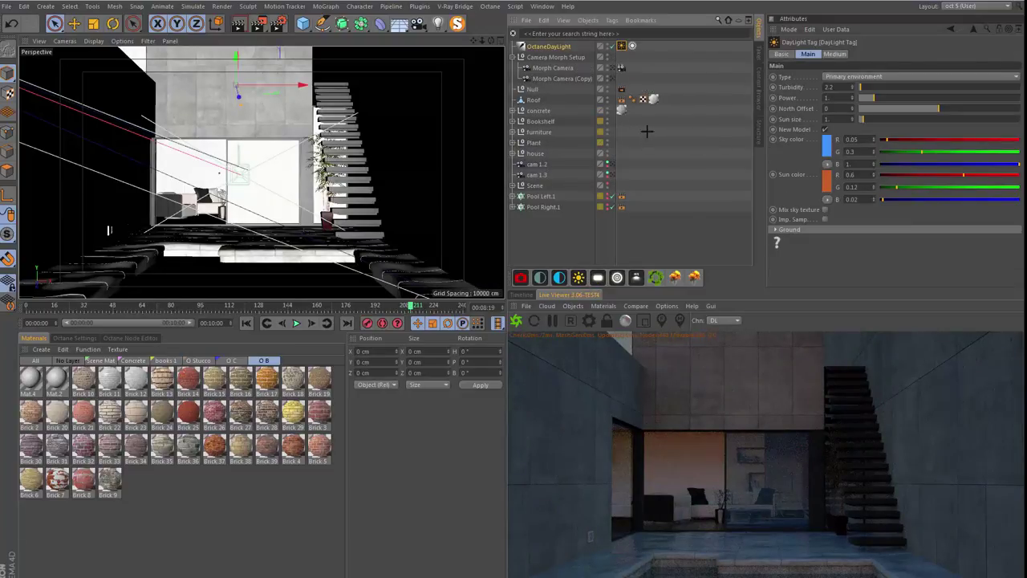
click(610, 164)
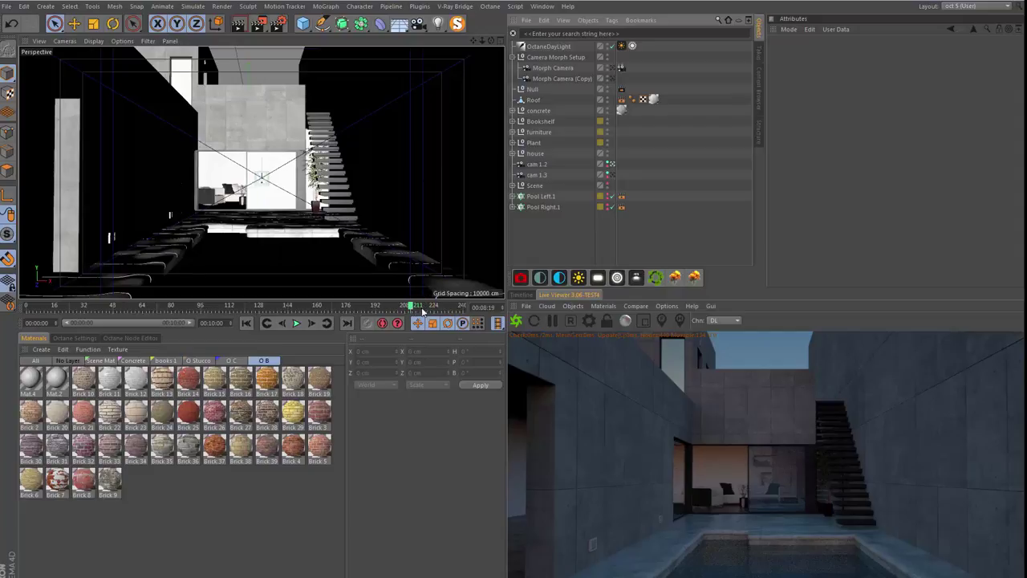
drag(411, 306, 14, 318)
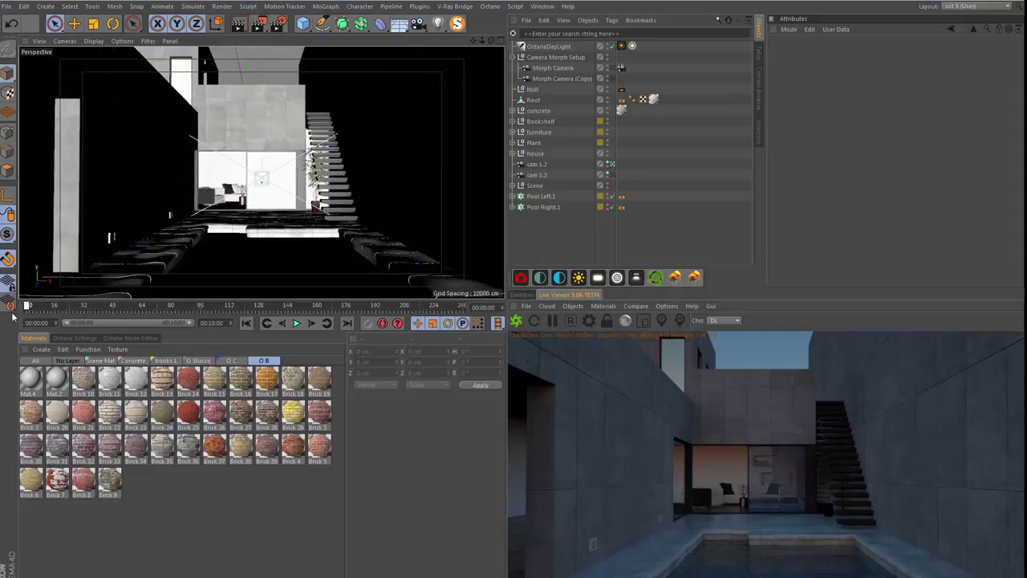
- Try daylight Power 2, set it back to 1, and return to the Sun Expression settings
click(632, 46)
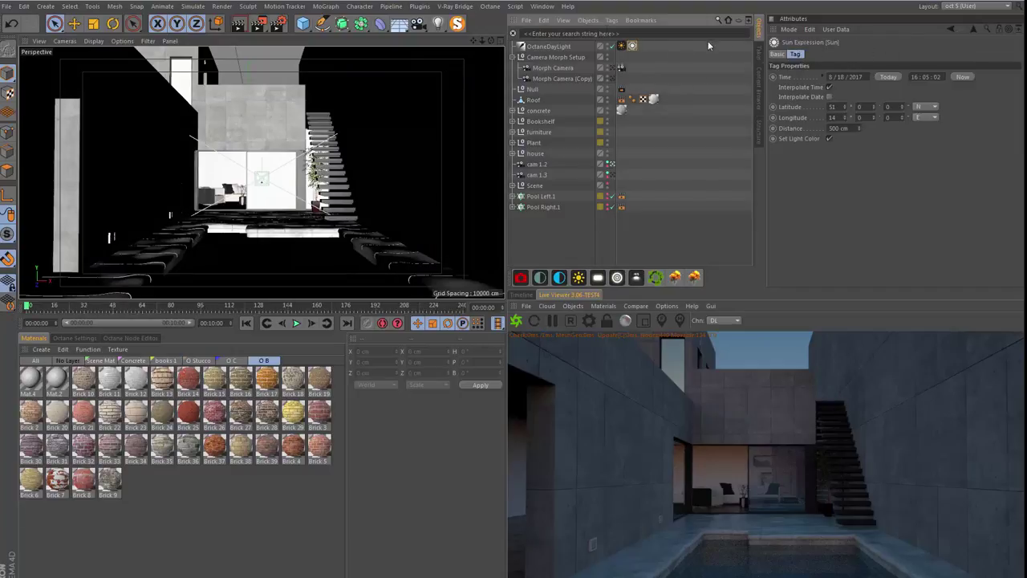
click(622, 46)
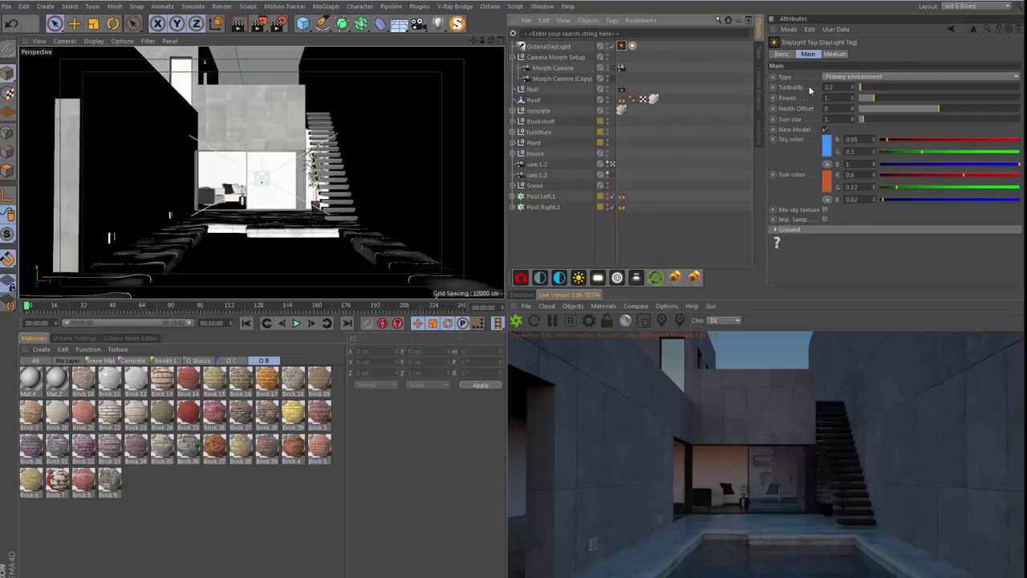
double_click(844, 97)
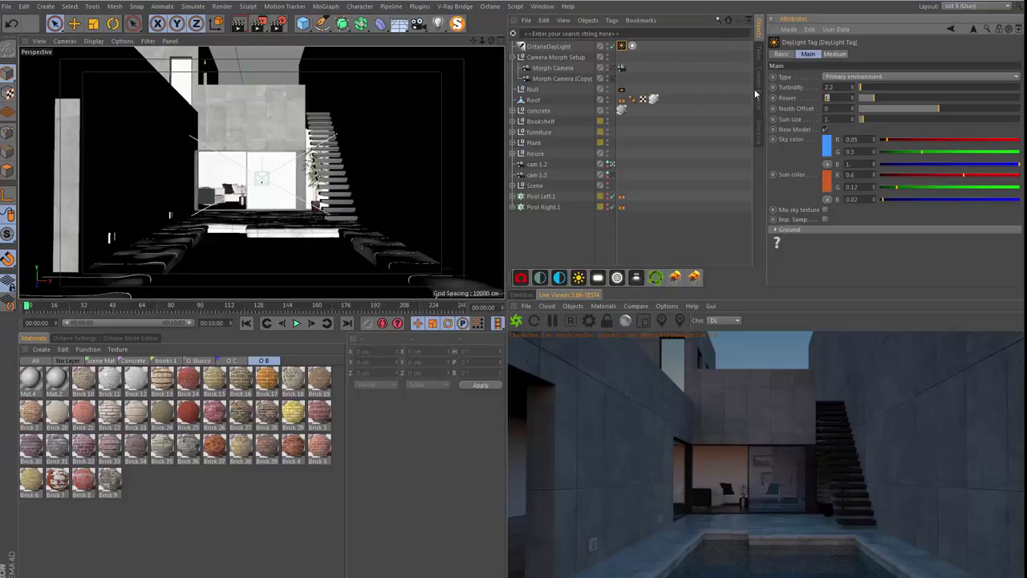
text(2)
key(Return)
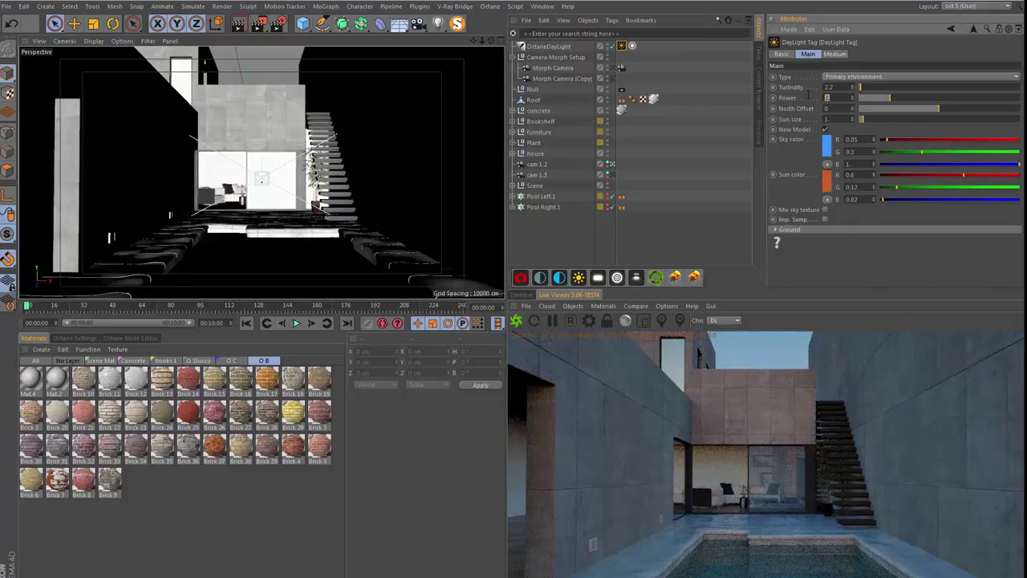
text(1)
key(Return)
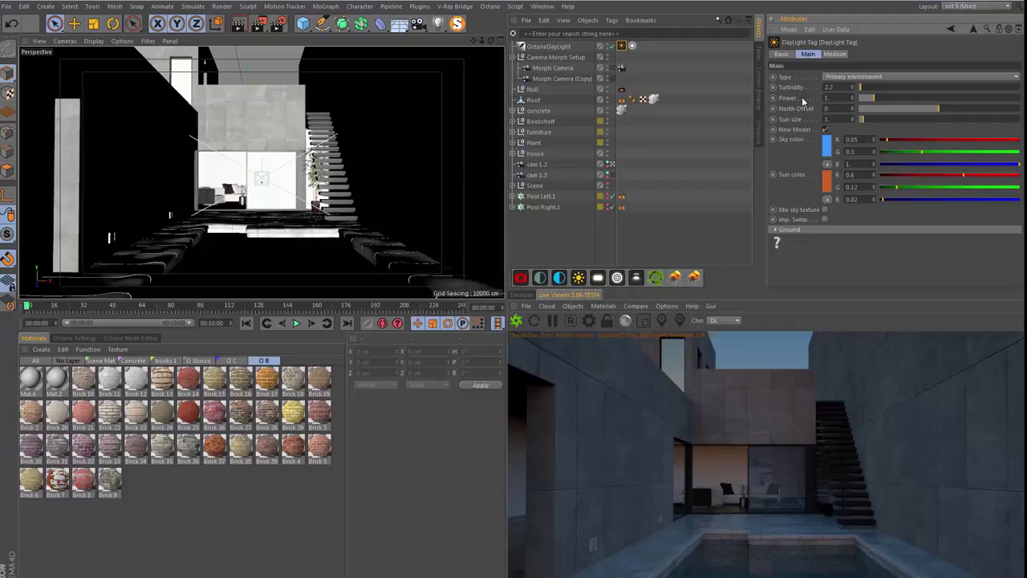
click(633, 45)
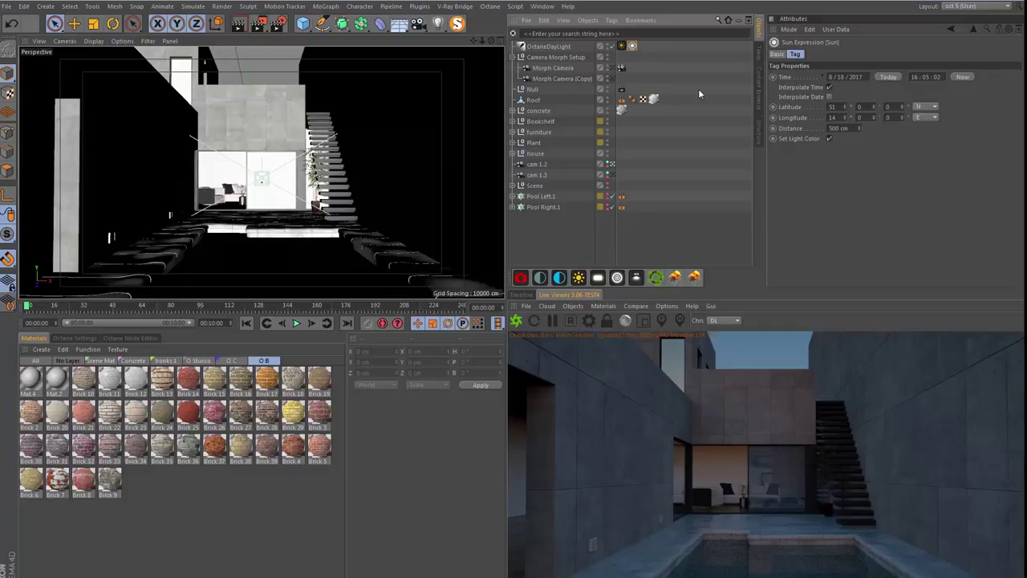
- Set the Sun Expression's time of day to 14:00:00
click(778, 54)
click(803, 108)
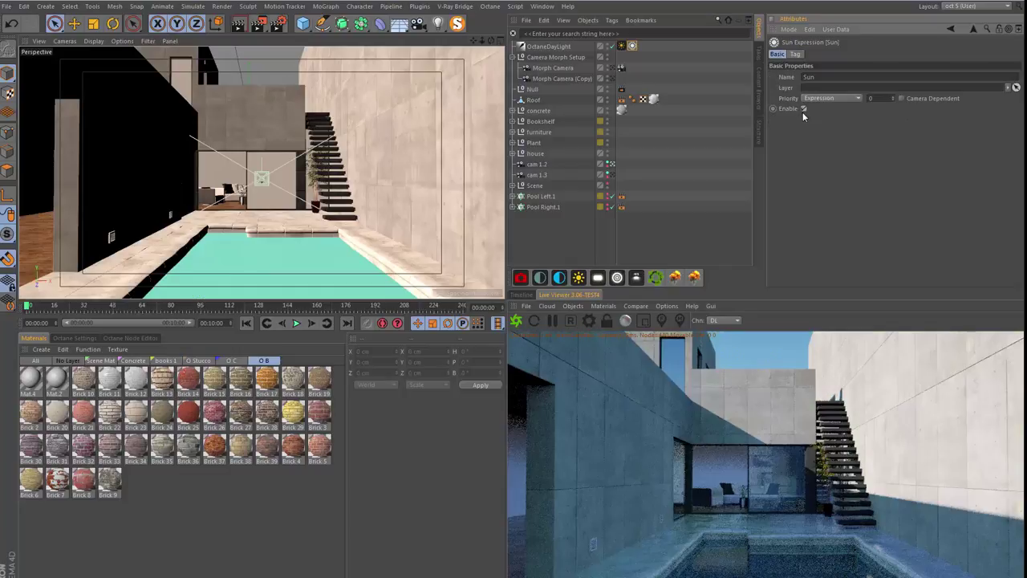
click(795, 53)
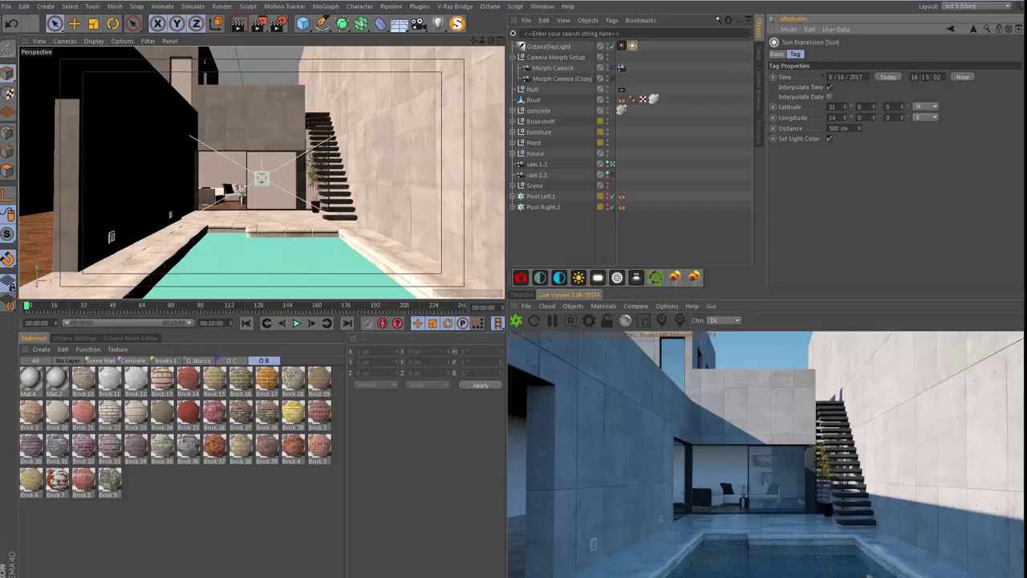
click(924, 76)
text(14:00:00)
key(Return)
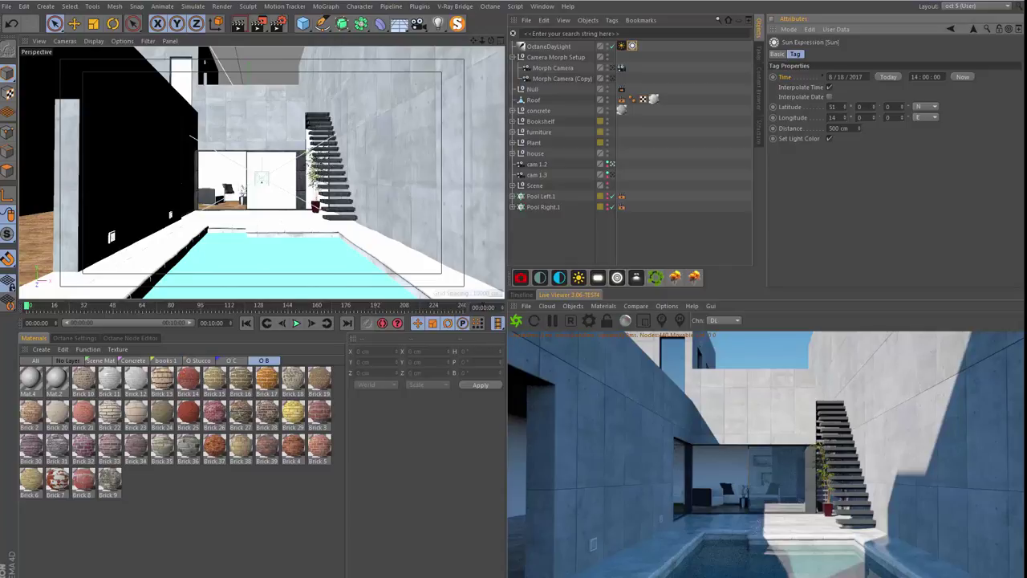
- Keyframe the sun time at frame 0, set 20:00:00 on the last frame, and preview frame 159
click(499, 319)
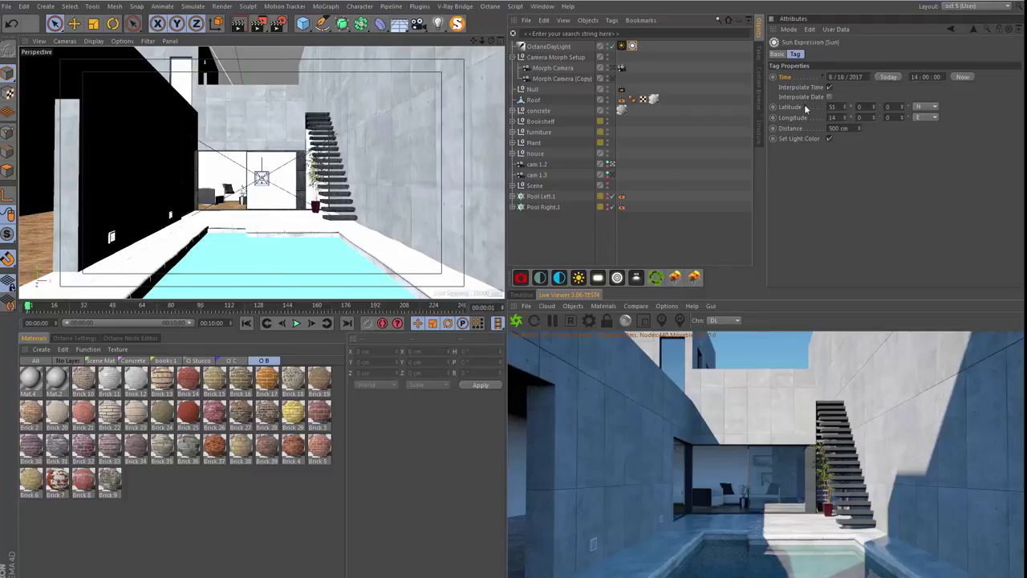
click(774, 77)
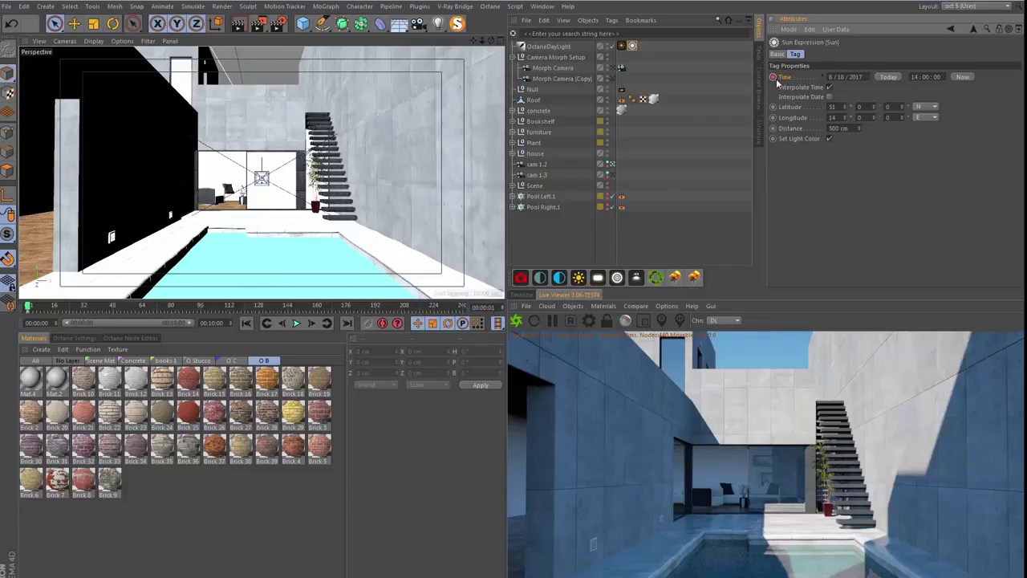
click(459, 308)
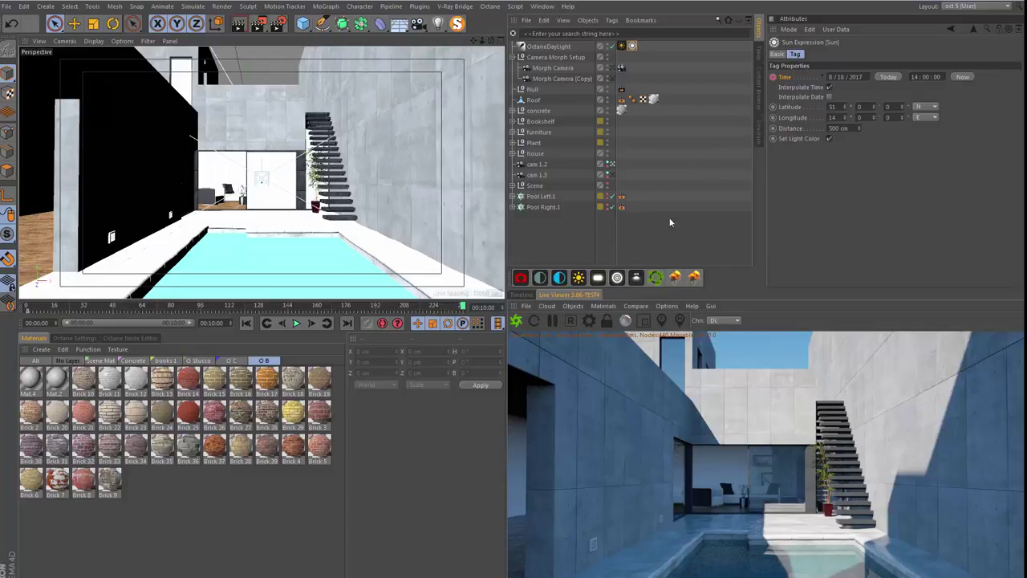
click(915, 76)
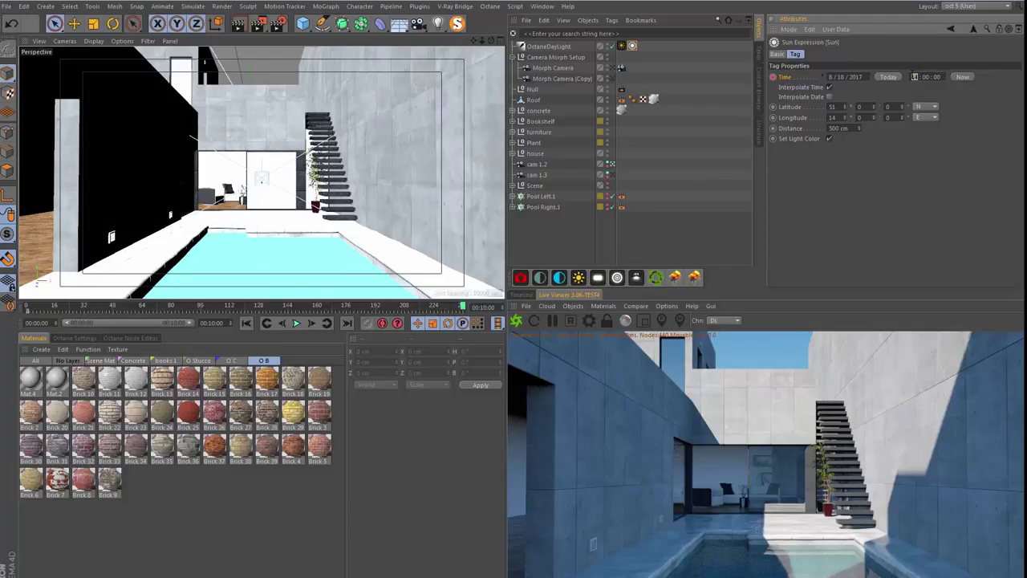
text(20 :)
key(Return)
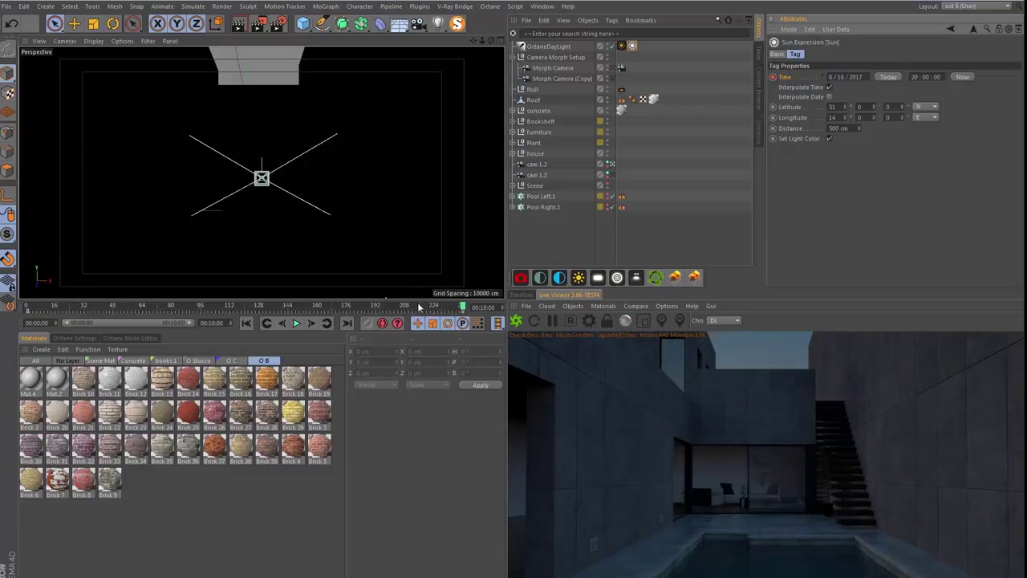
mouse_move(463, 306)
mouse_down()
mouse_move(52, 305)
mouse_move(78, 298)
mouse_up()
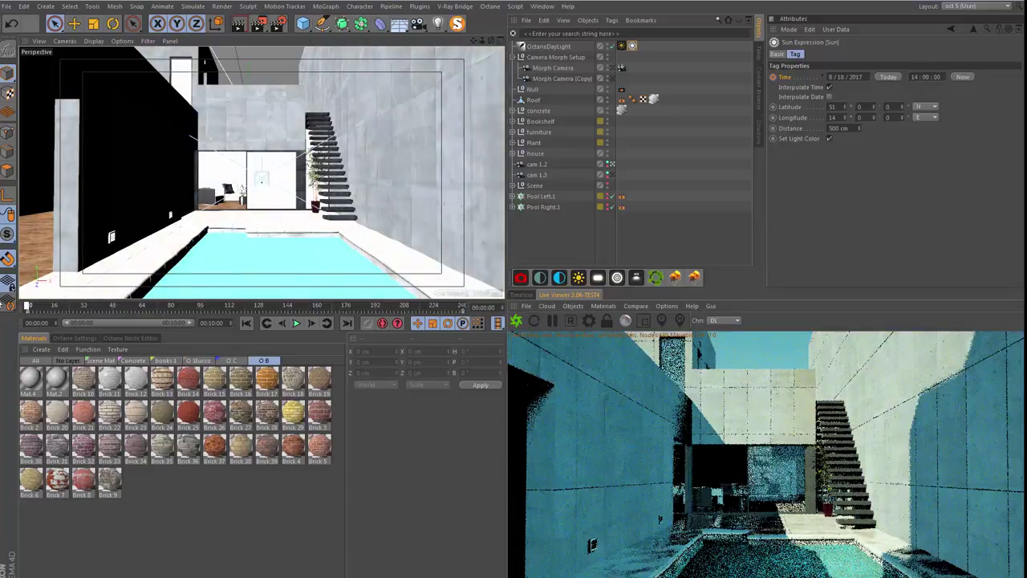
- Check the lighting at frame 106 and set the sun's latitude to 40
click(221, 306)
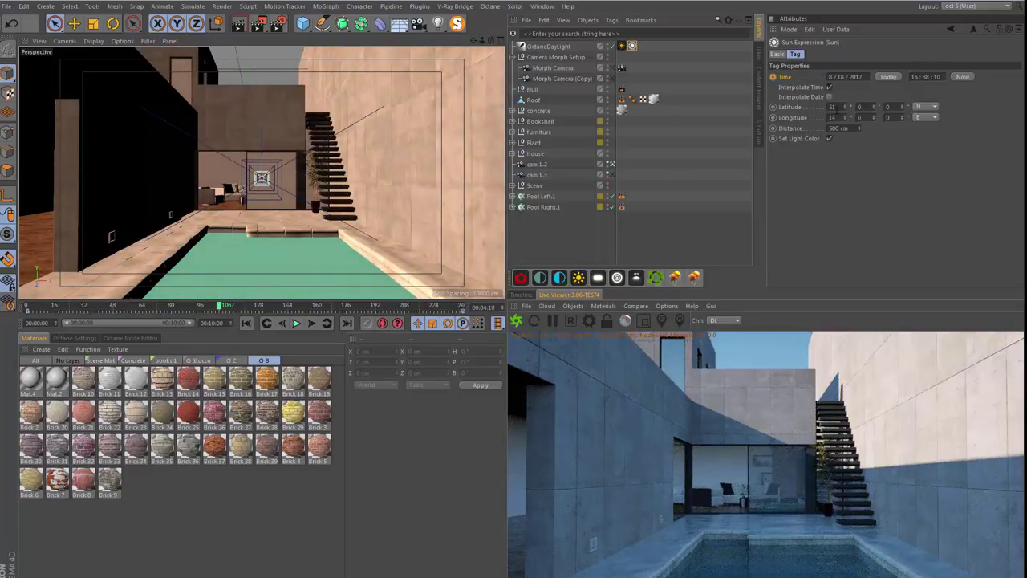
click(834, 106)
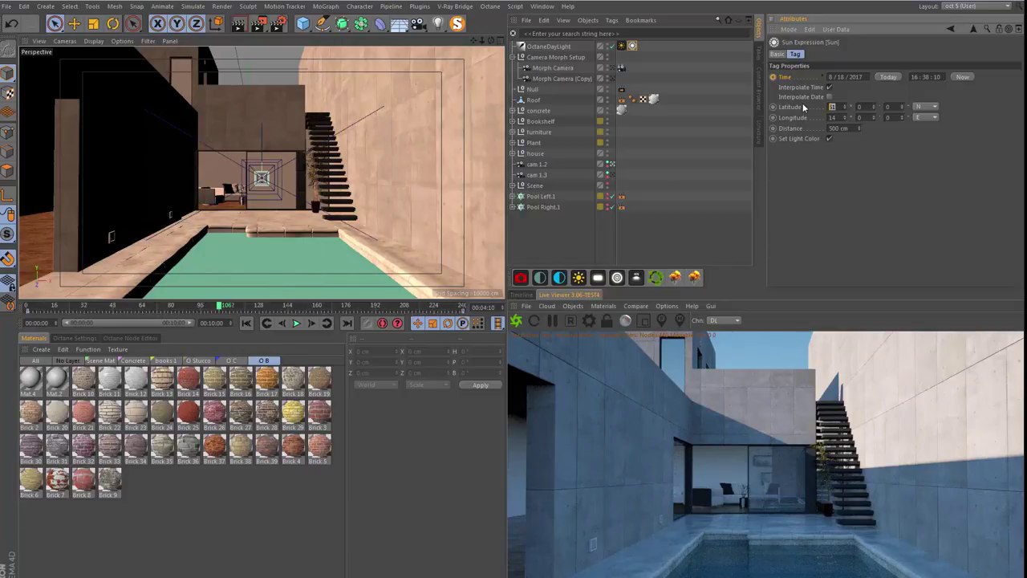
text(40)
key(Tab)
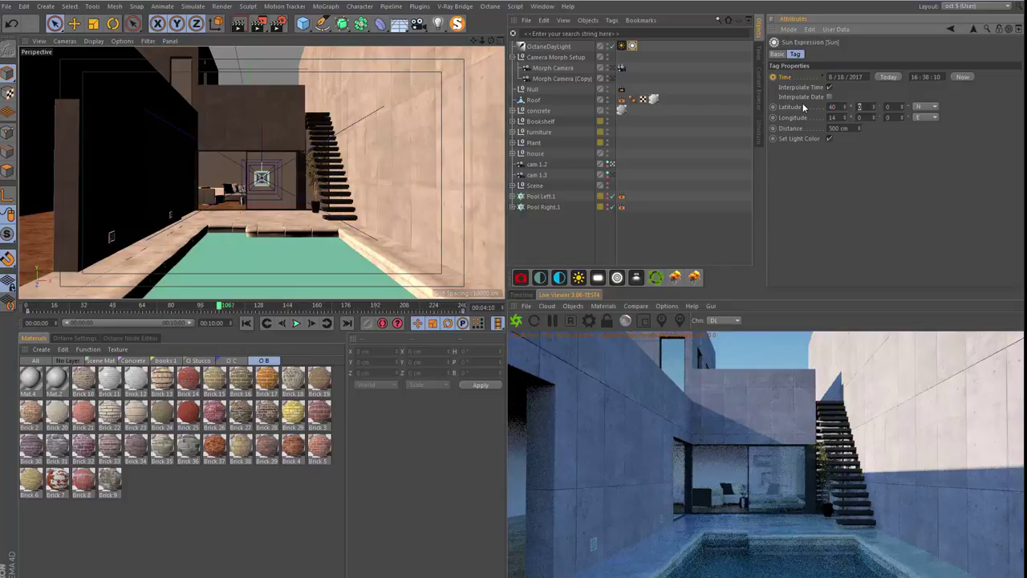
key(Tab)
key(Tab)
key(Tab)
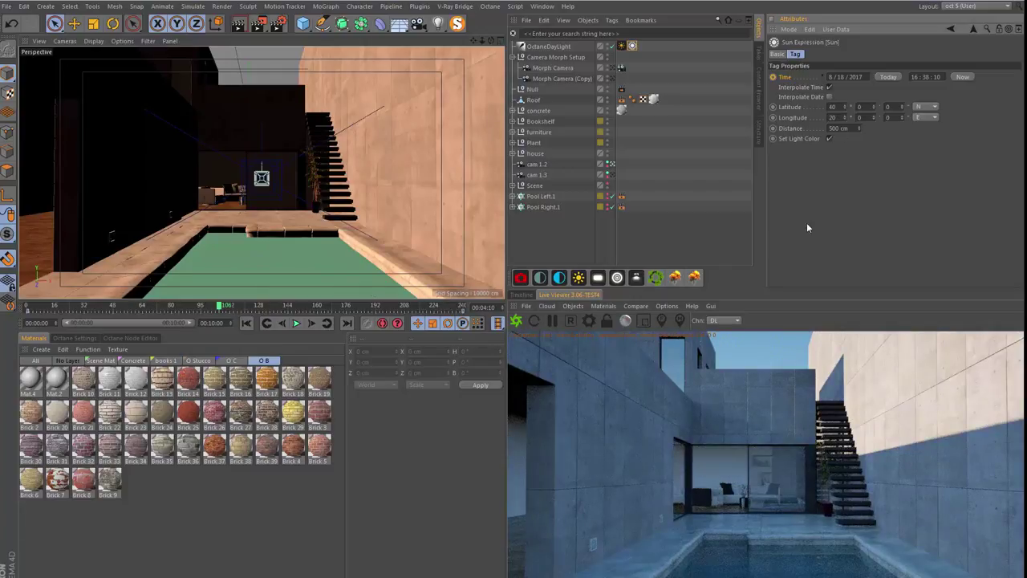
- Confirm latitude 40 and longitude 20, then move the sun to frame 102 (16:32:08)
click(328, 321)
drag(340, 313, 22, 318)
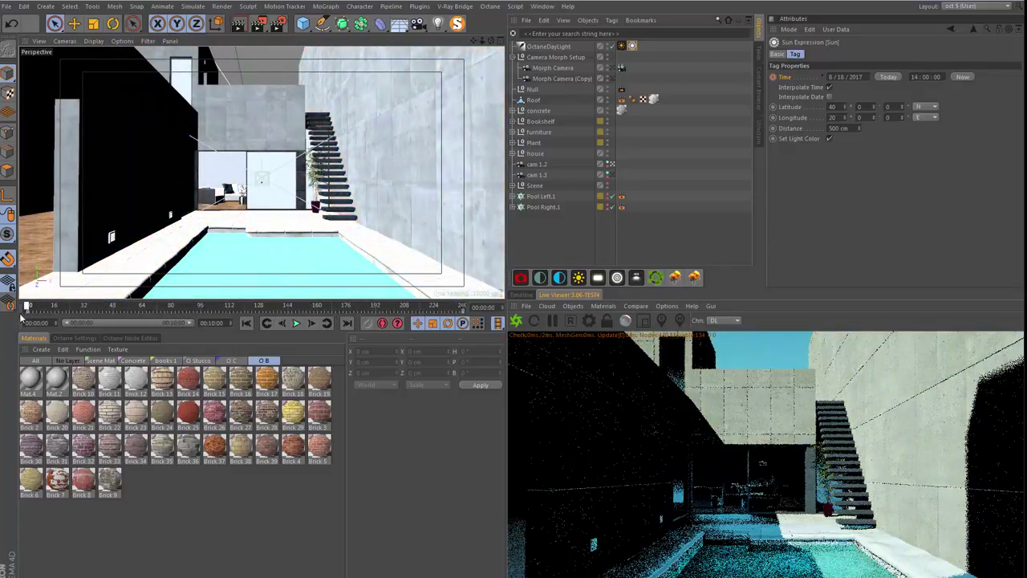
click(801, 108)
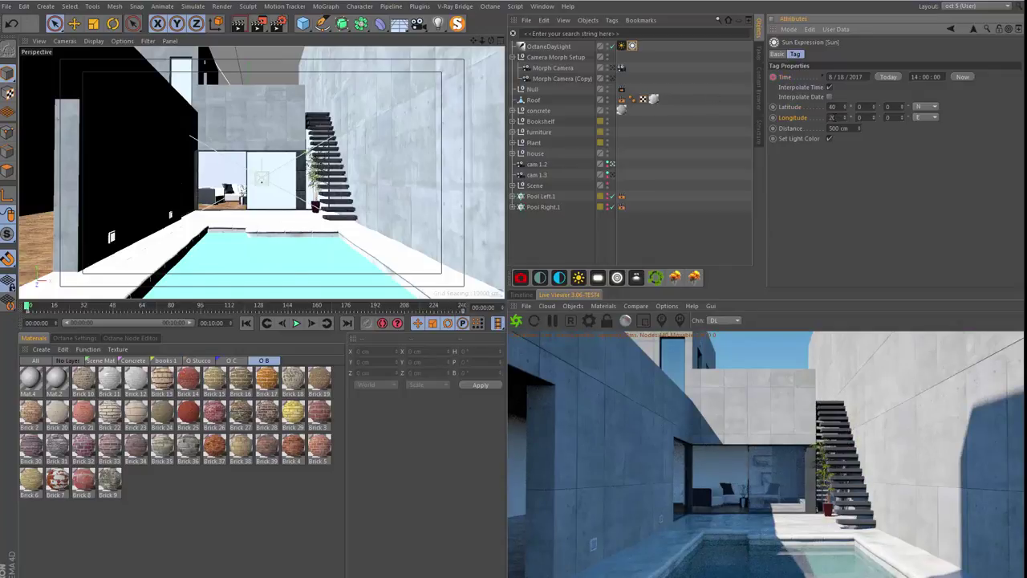
click(832, 107)
key(Tab)
click(211, 305)
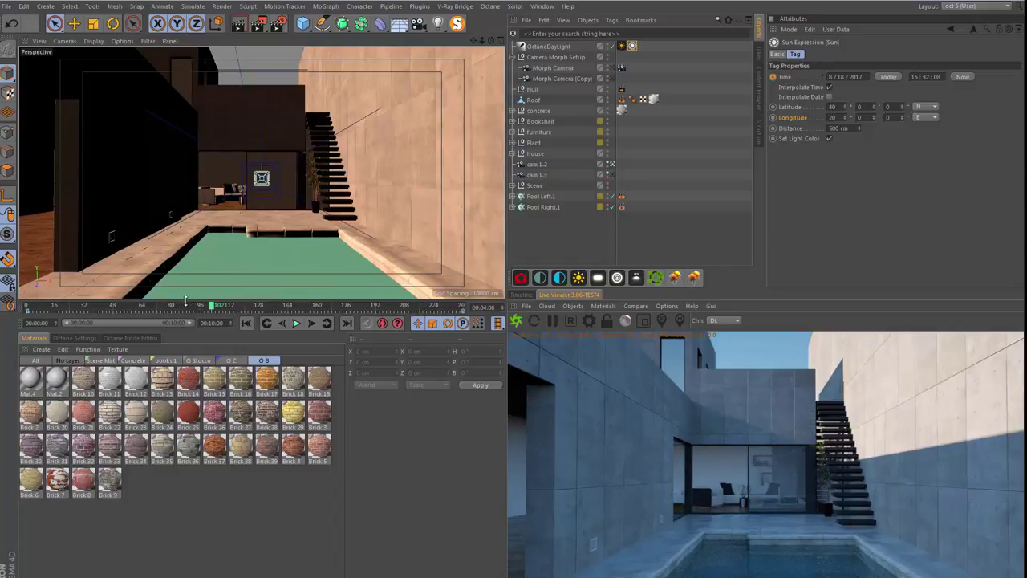
click(96, 341)
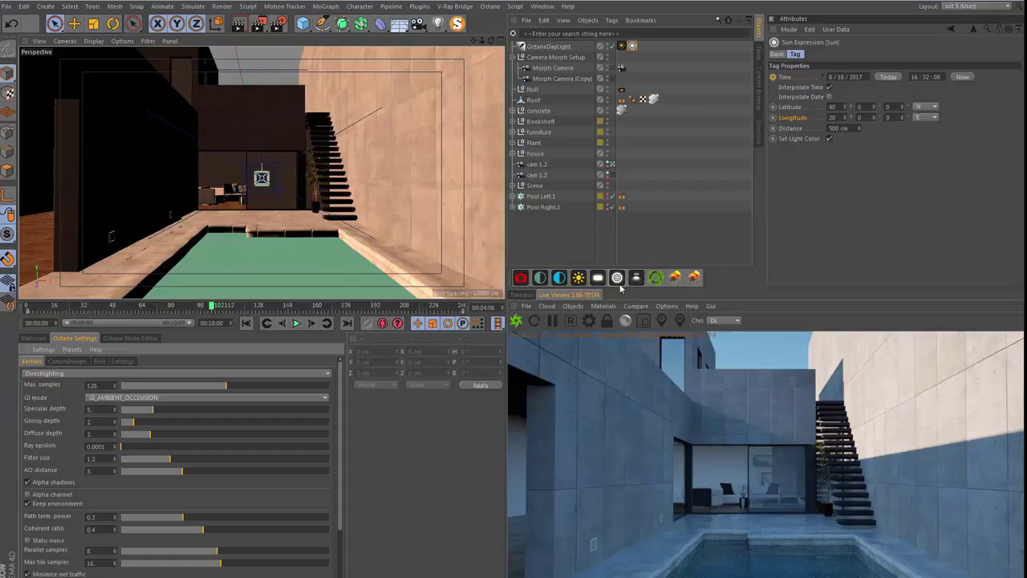
- Enlarge the Live Viewer and turn on A/B render comparison
drag(617, 292, 617, 234)
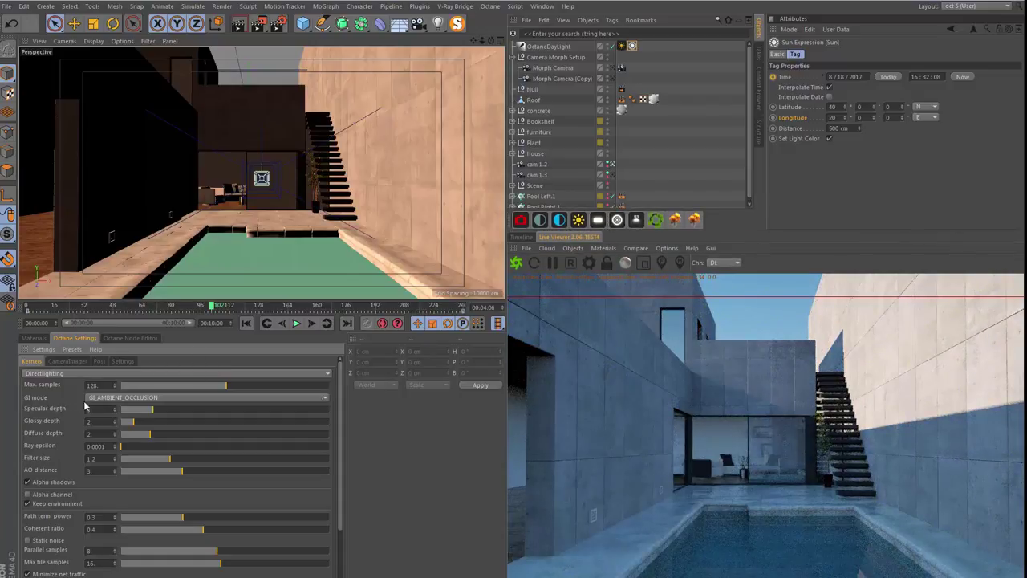
click(634, 248)
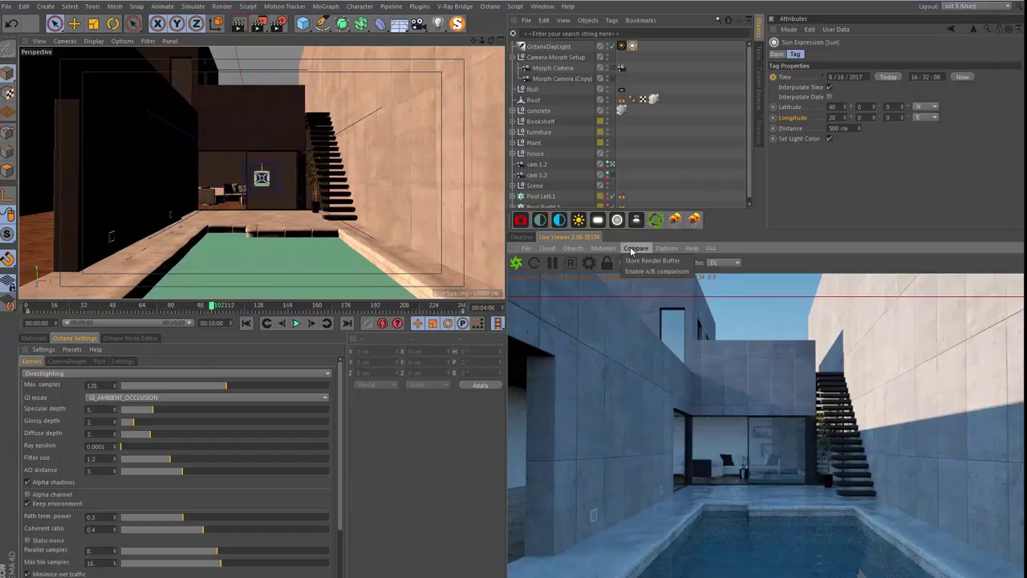
click(656, 271)
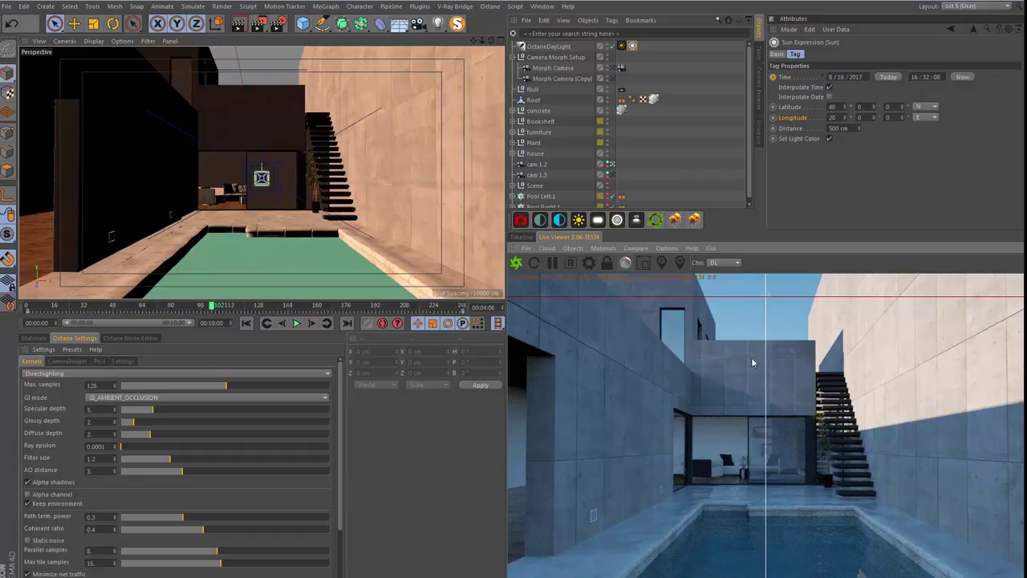
mouse_move(767, 367)
mouse_down()
mouse_move(733, 338)
mouse_move(738, 329)
mouse_up()
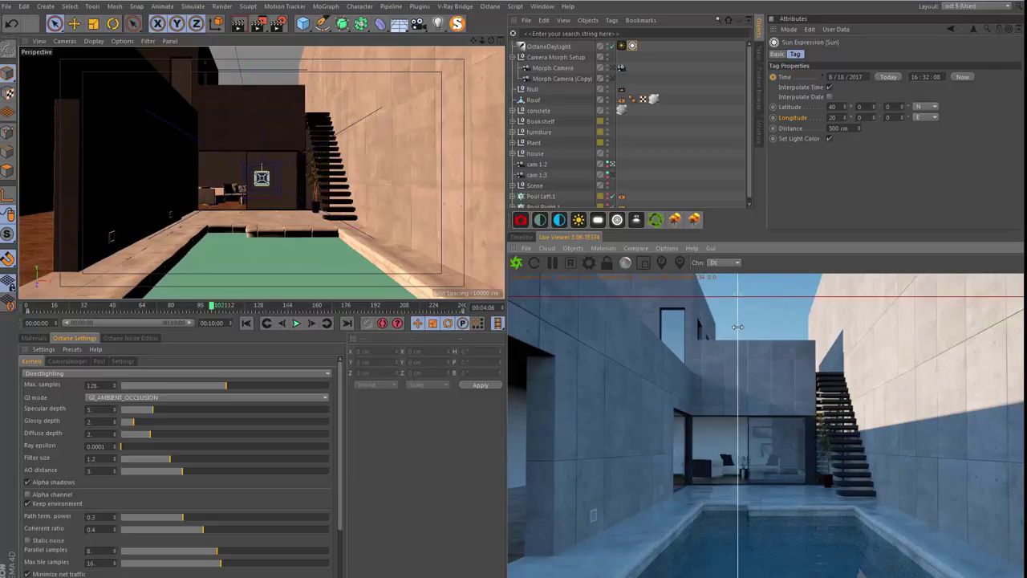
- Set the GI mode to GI_DIFFUSE and sweep the comparison split across the render
click(96, 398)
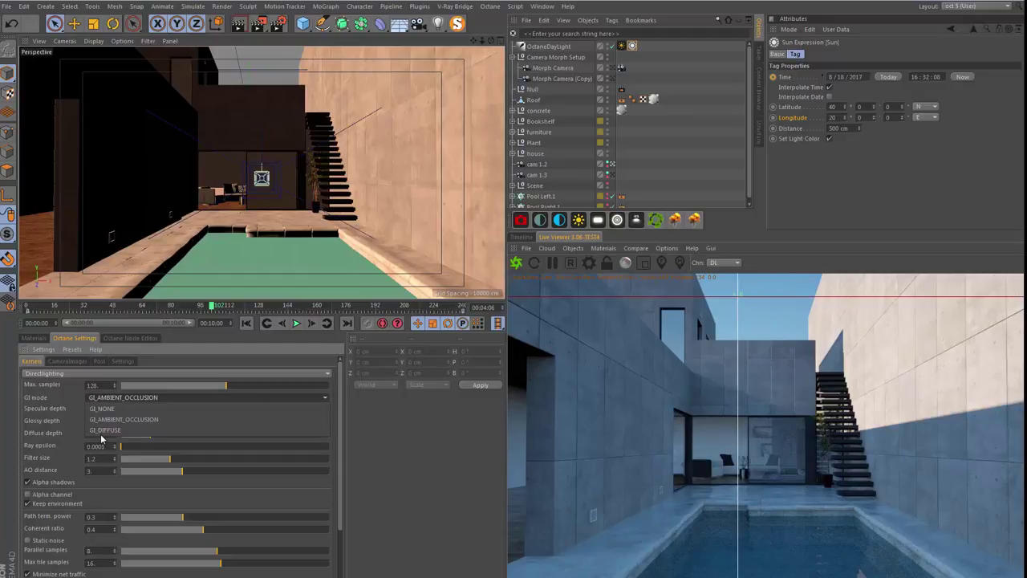
click(101, 431)
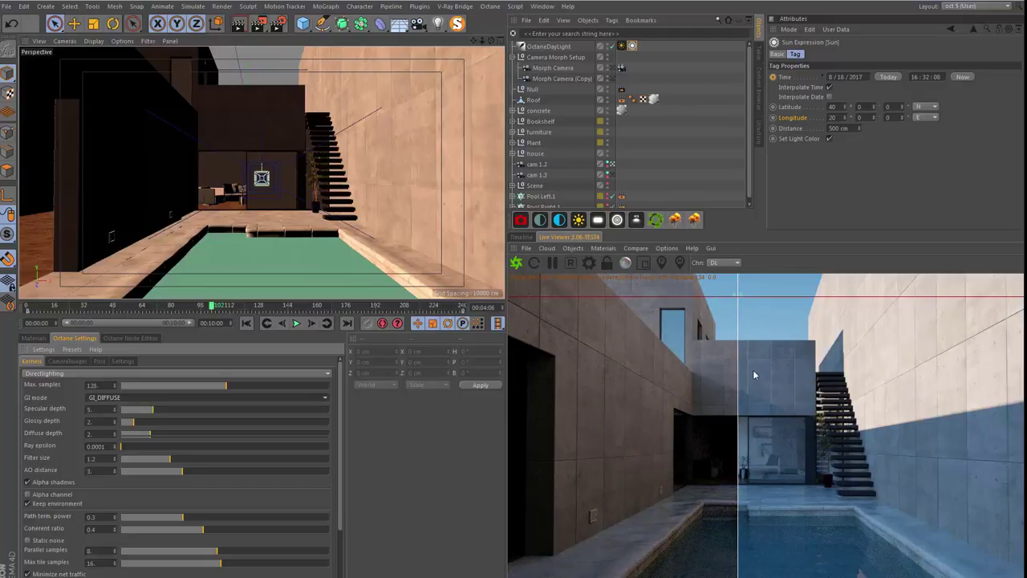
mouse_move(738, 371)
mouse_down()
mouse_move(1011, 368)
mouse_move(522, 370)
mouse_up()
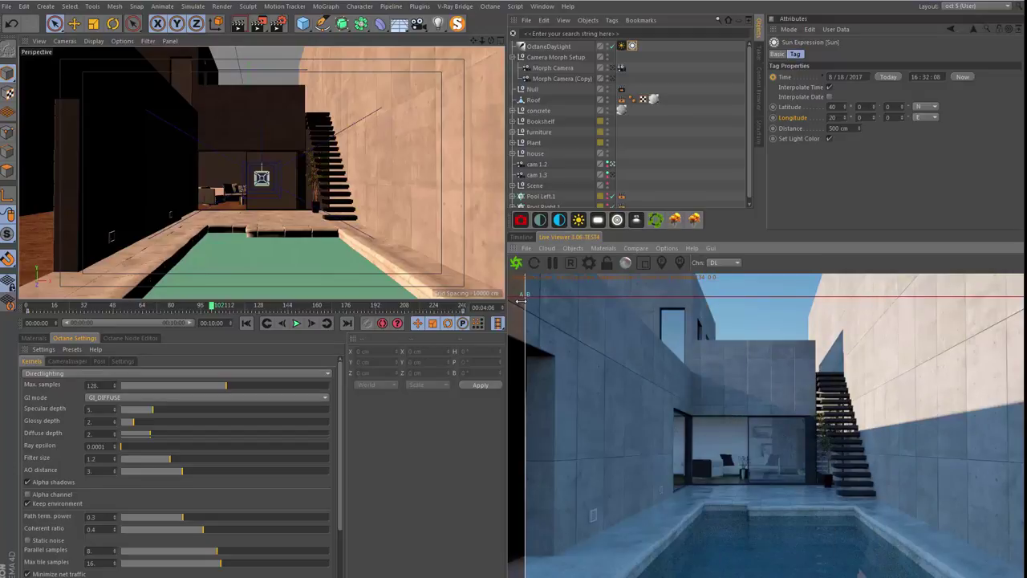
mouse_move(521, 297)
mouse_down()
mouse_move(862, 317)
mouse_move(567, 320)
mouse_move(930, 305)
mouse_move(585, 297)
mouse_move(769, 296)
mouse_move(718, 296)
mouse_move(741, 297)
mouse_up()
- Store the current render buffer and re-enable A/B comparison
click(636, 248)
click(644, 262)
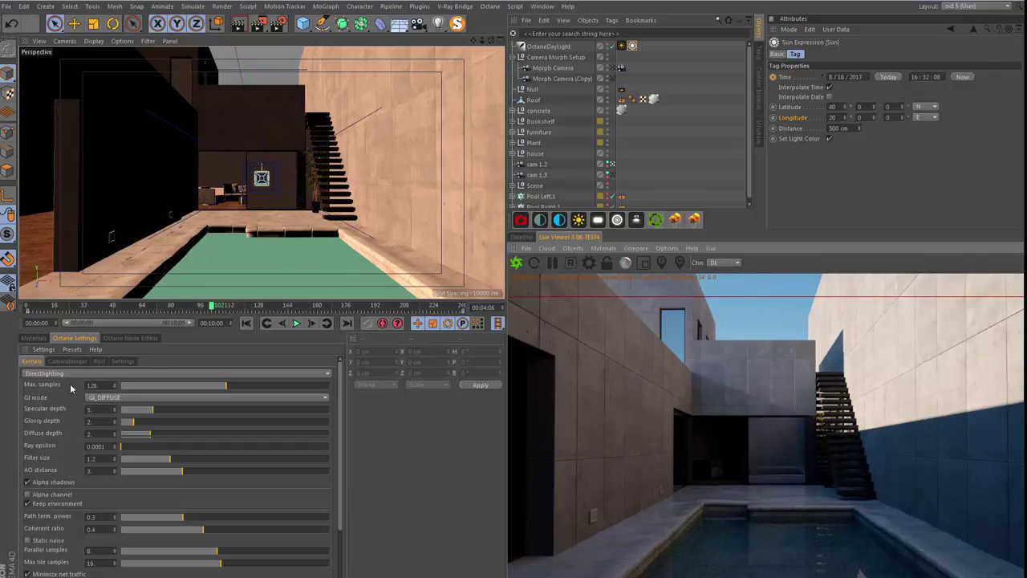
click(636, 248)
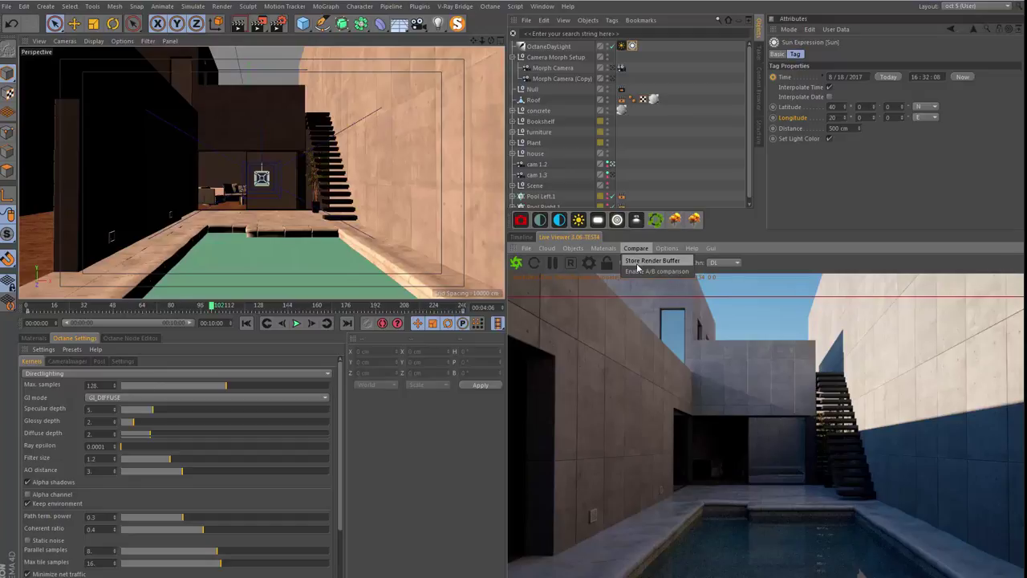
click(638, 262)
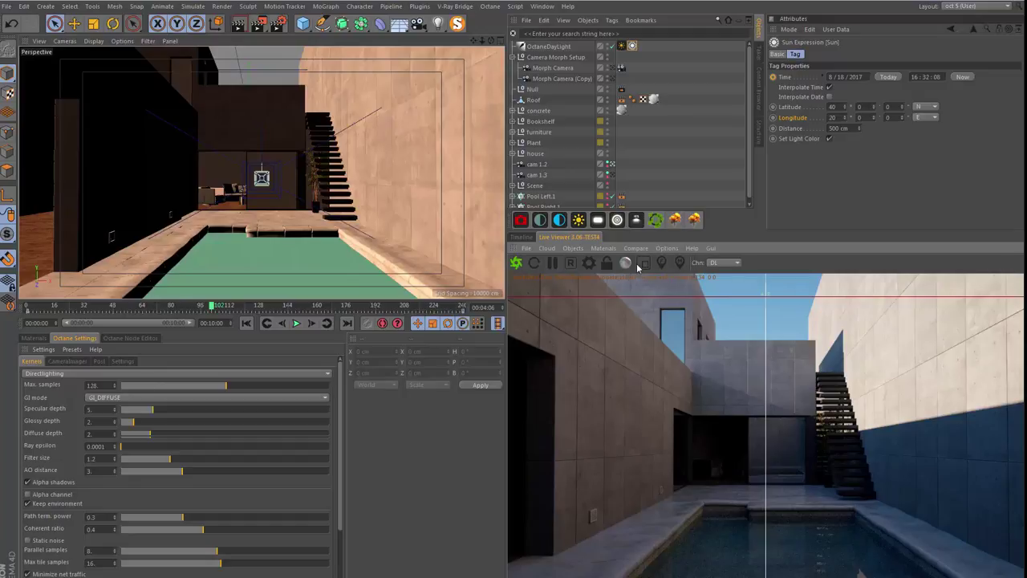
- Switch the kernel to Pathtracing, select diffuse depth 16, and widen the A/B split
click(46, 373)
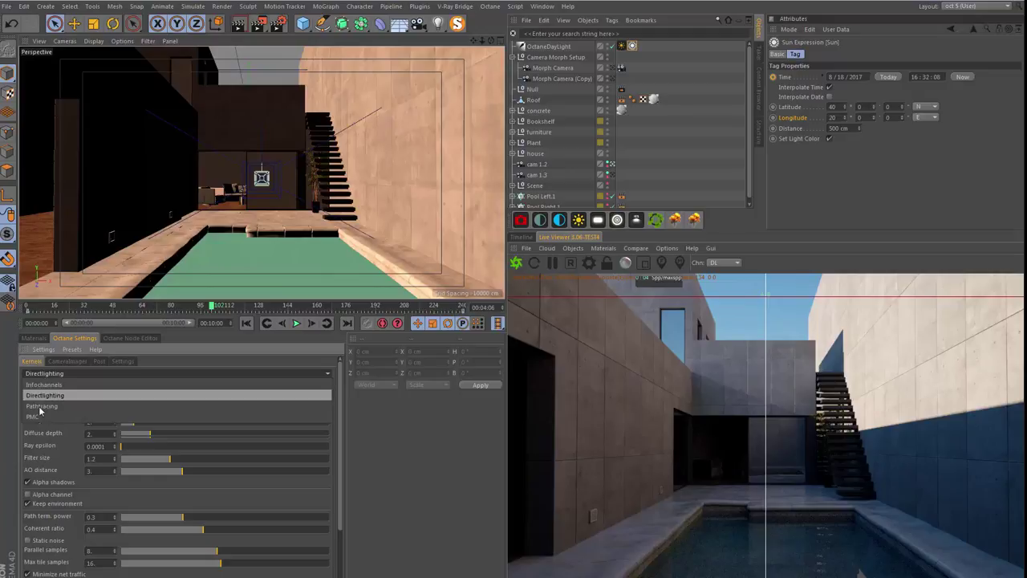
click(42, 407)
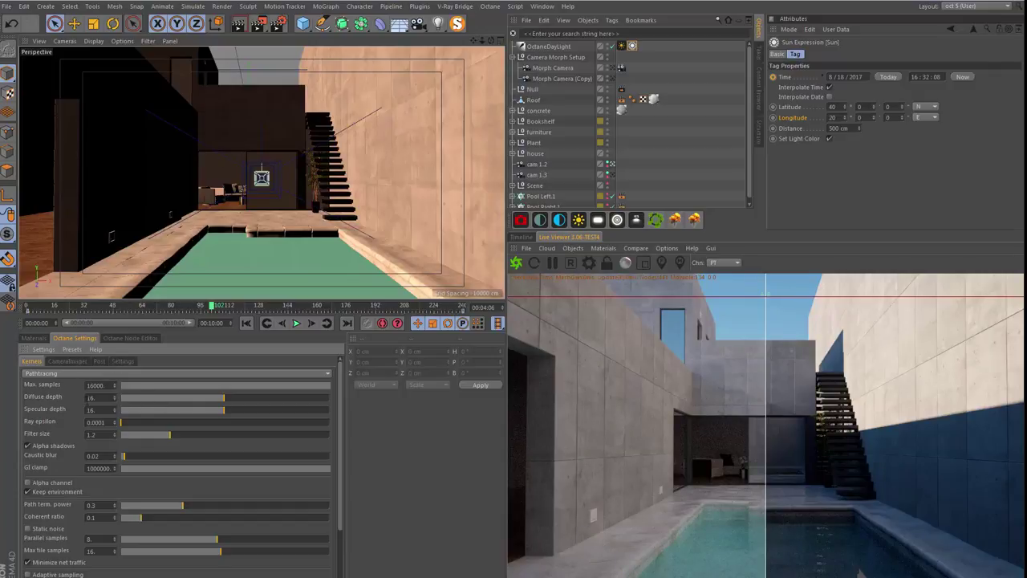
drag(94, 397, 69, 399)
mouse_move(765, 401)
mouse_down()
mouse_move(1016, 407)
mouse_move(1020, 419)
mouse_up()
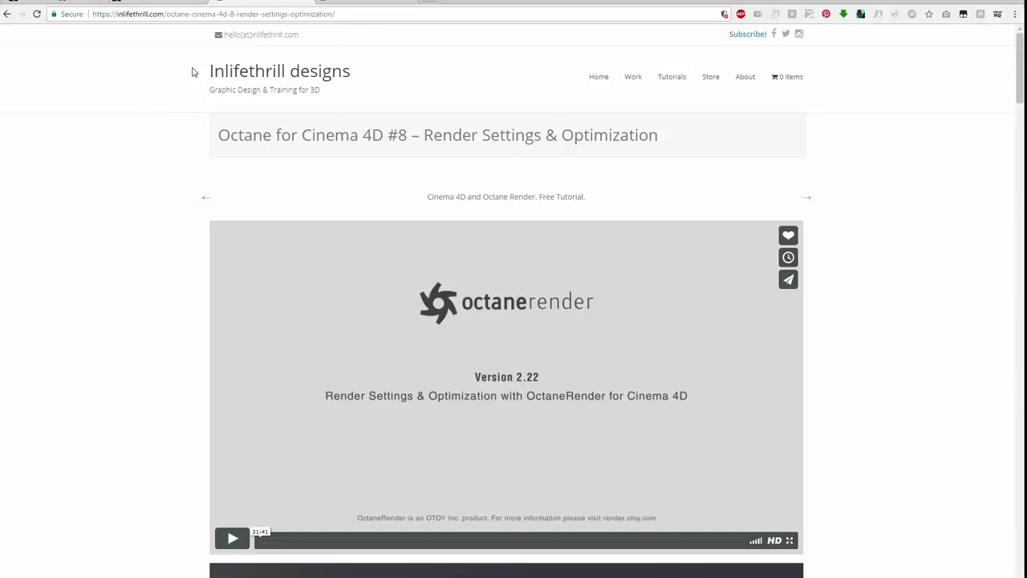
- Browse Inlifethrill's Octane Render tutorials category and return to its first page
scroll(384, 113, down, 1)
scroll(382, 113, up, 1)
mouse_move(671, 76)
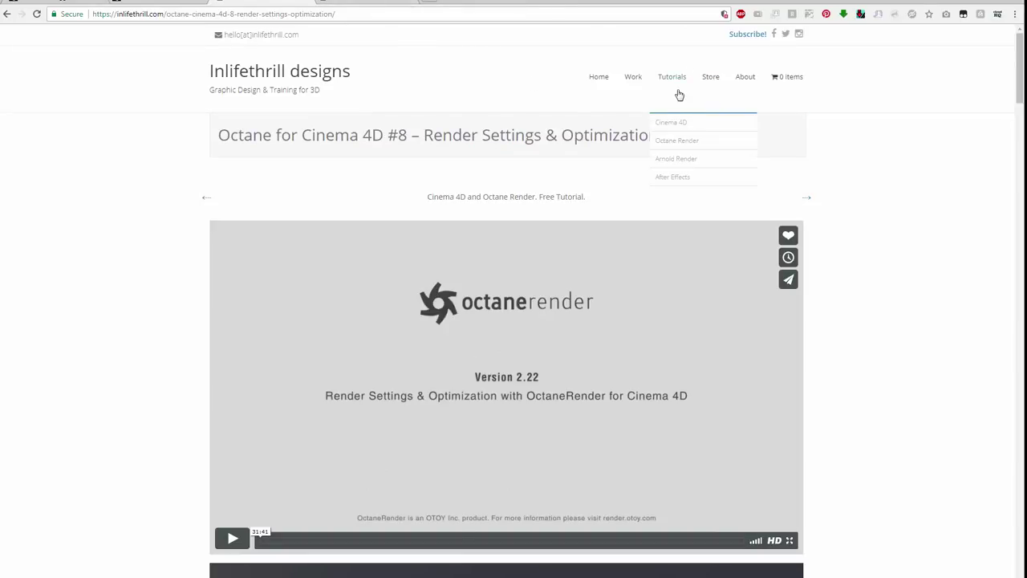
click(674, 141)
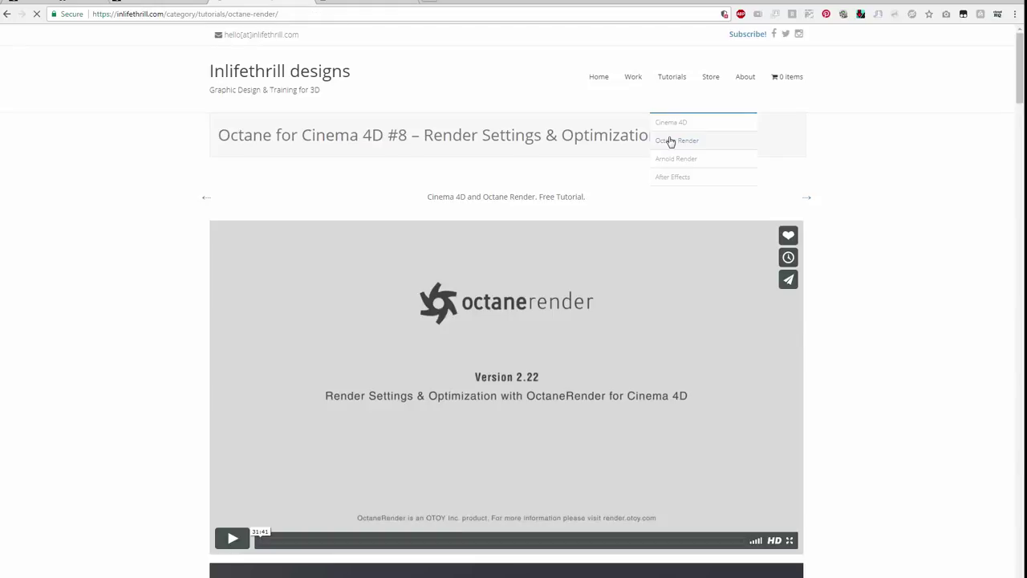
scroll(668, 142, down, 1)
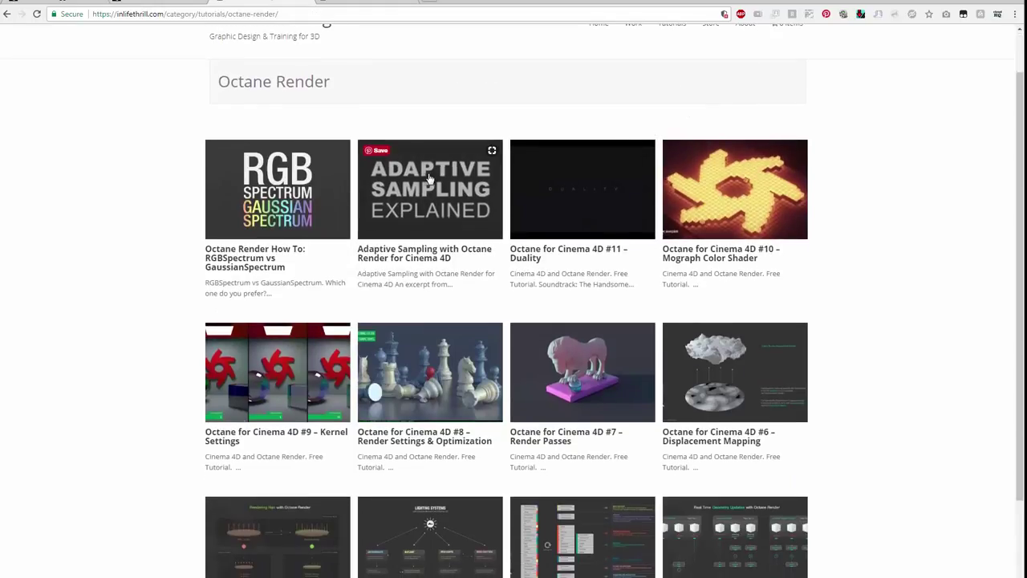
scroll(433, 180, down, 1)
scroll(434, 180, down, 2)
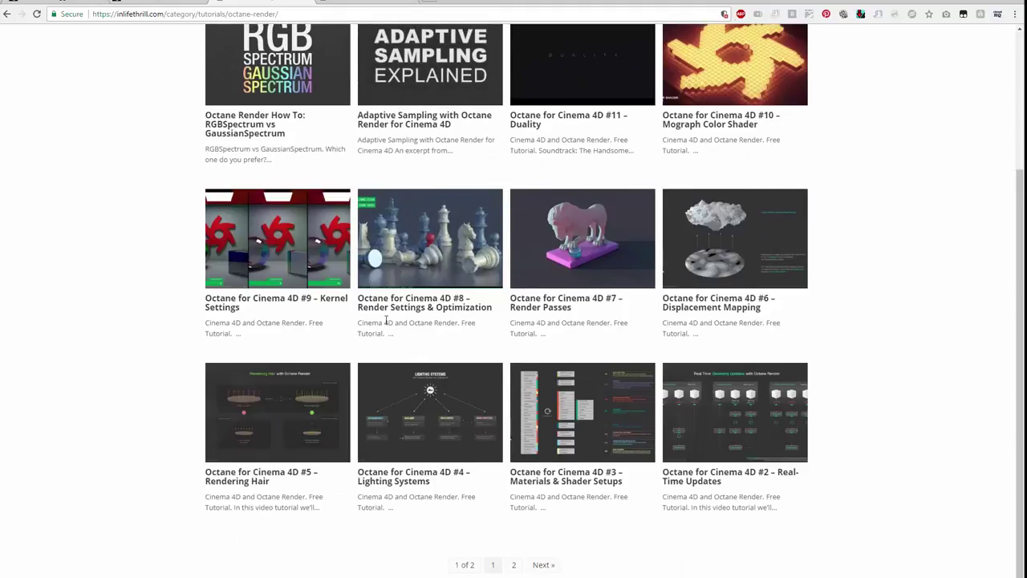
scroll(401, 329, up, 3)
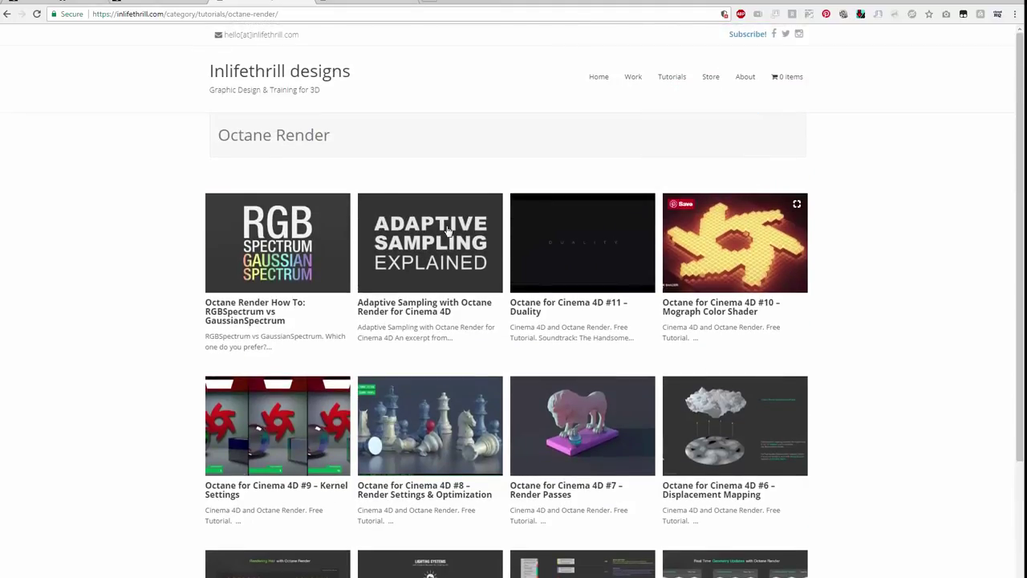
scroll(414, 221, down, 3)
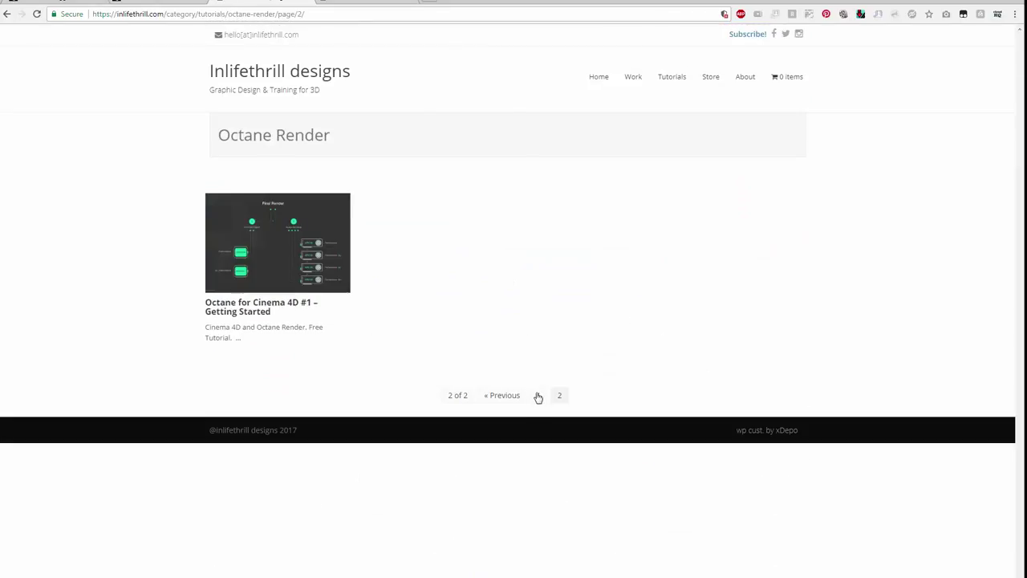
click(538, 397)
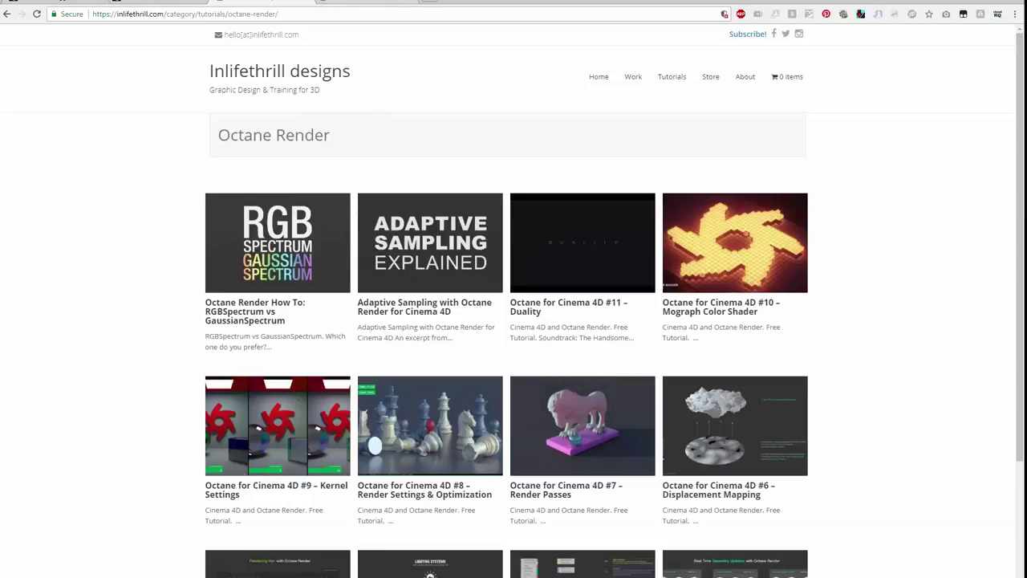
- Open the Octane #9 Kernel Settings article and scroll back to its top
click(407, 3)
scroll(470, 332, up, 5)
scroll(458, 332, up, 5)
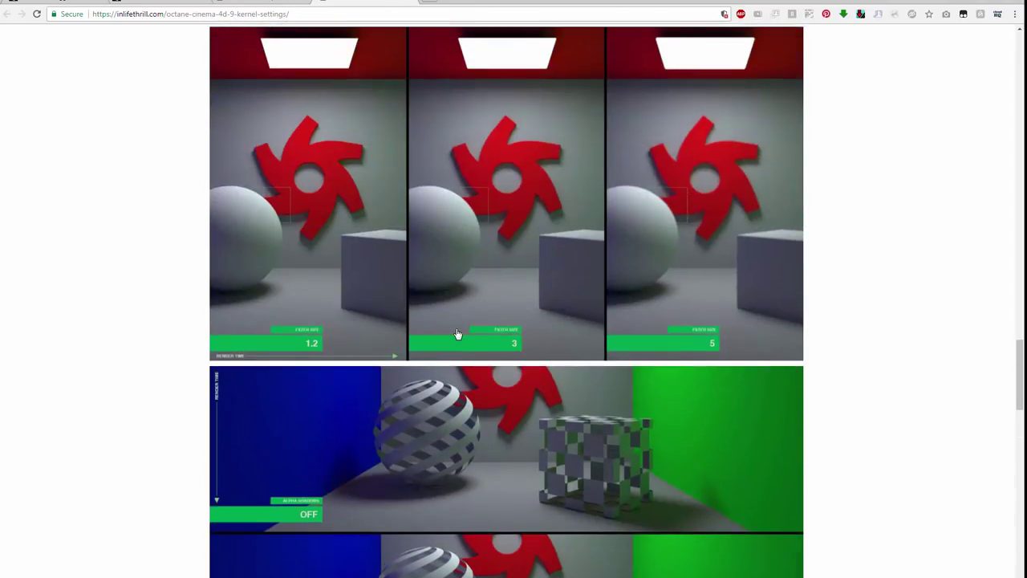
scroll(462, 337, up, 5)
scroll(393, 328, up, 3)
scroll(367, 319, up, 5)
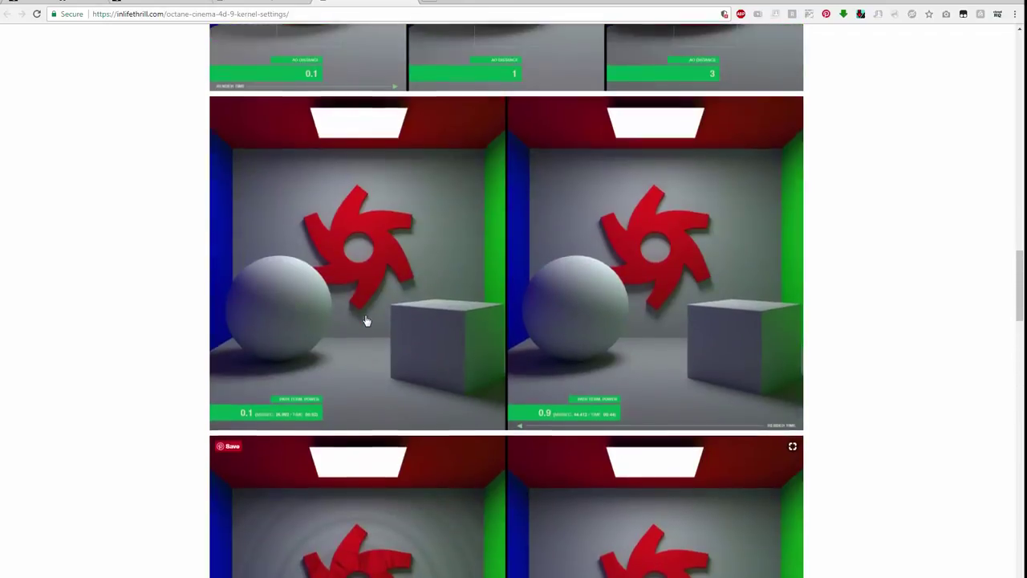
scroll(367, 321, up, 5)
scroll(365, 321, up, 5)
scroll(361, 321, up, 5)
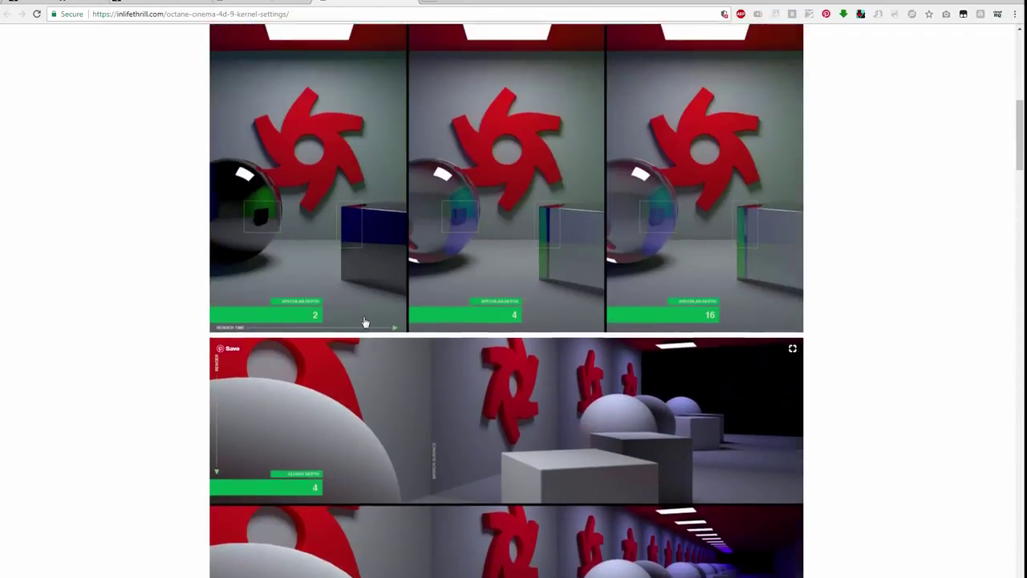
scroll(361, 321, up, 5)
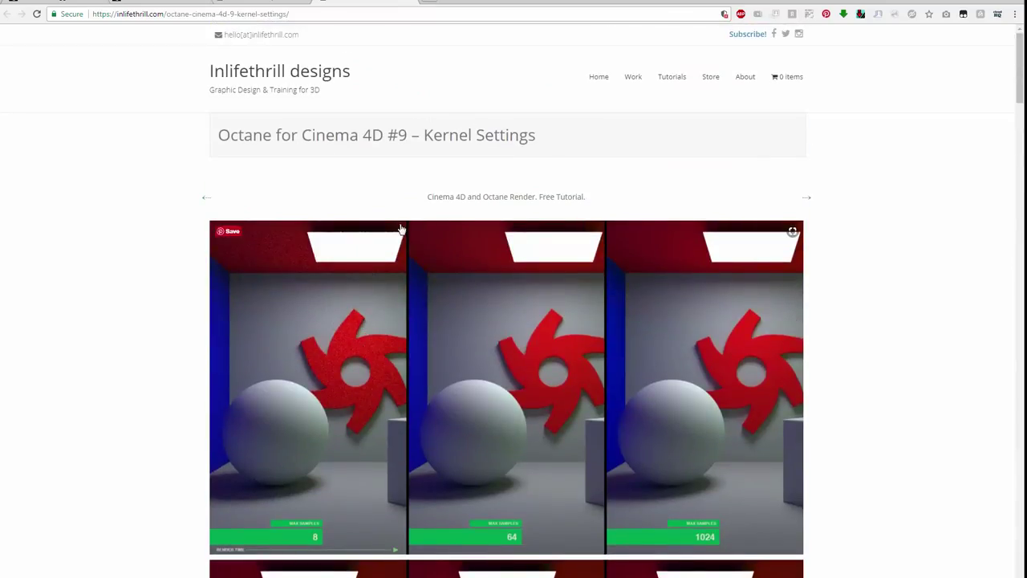
- Read through the max samples, specular, glossy and diffuse depth render comparisons
scroll(343, 297, down, 2)
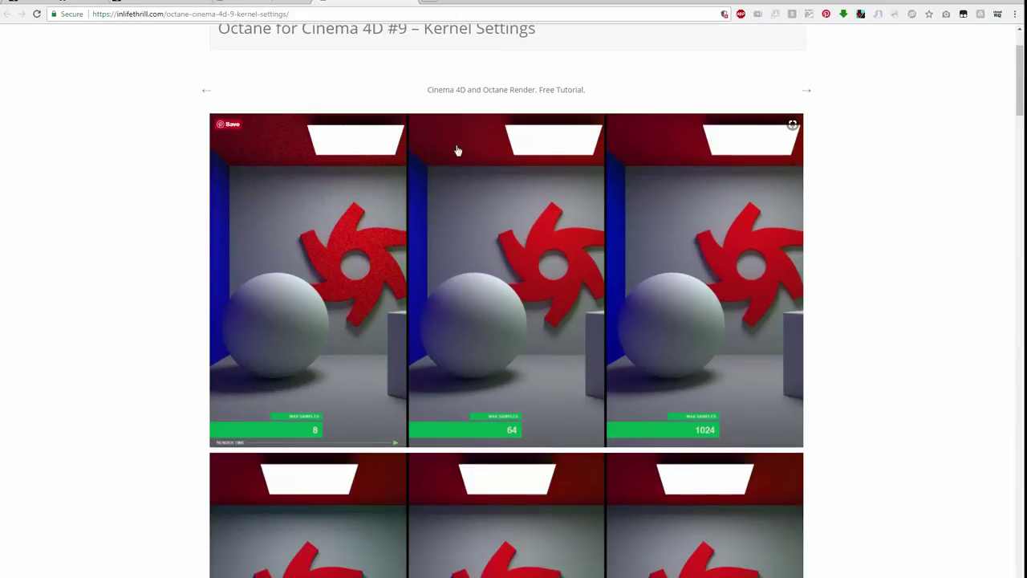
scroll(566, 261, down, 3)
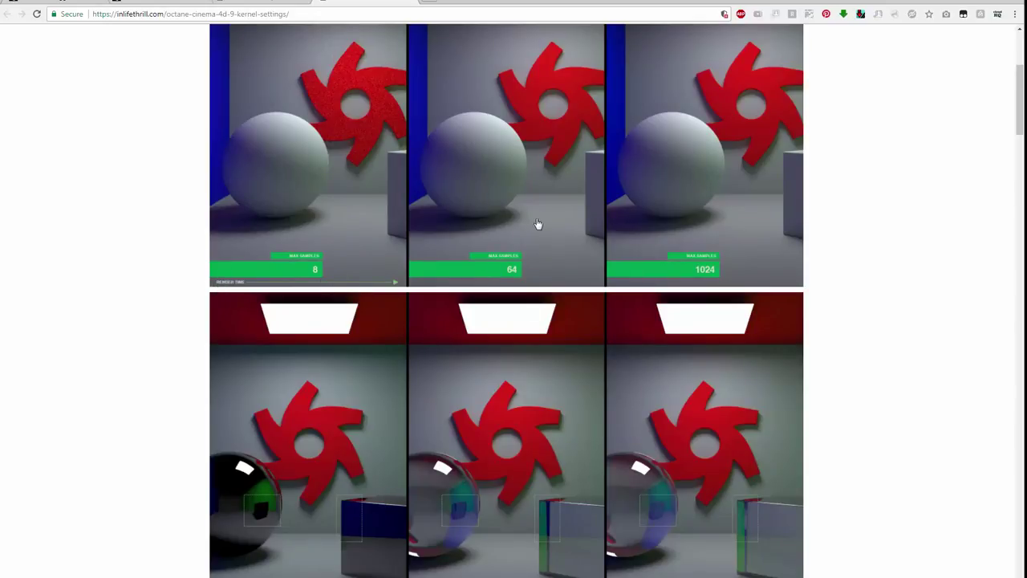
scroll(522, 213, up, 1)
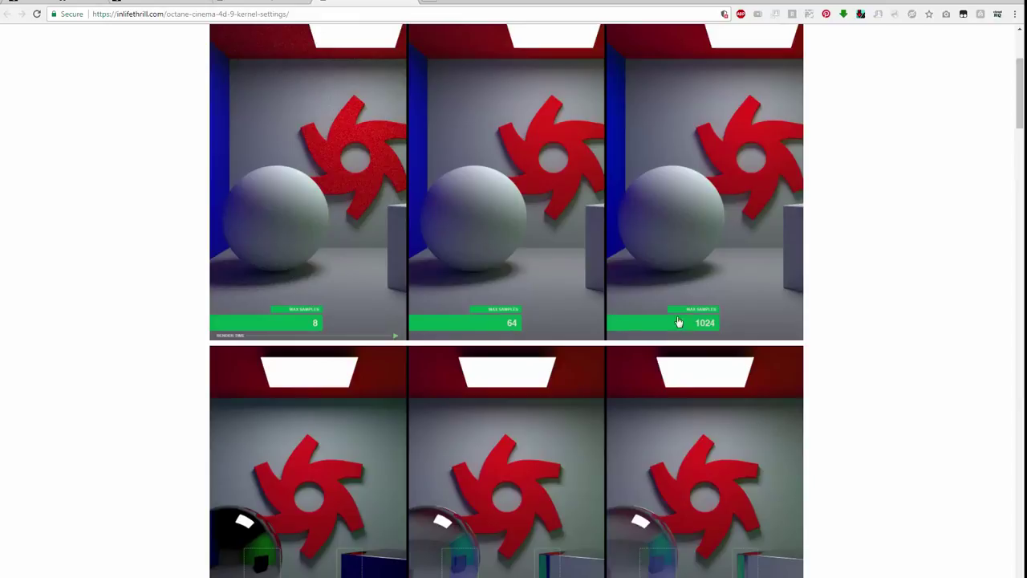
mouse_move(406, 375)
scroll(403, 375, up, 1)
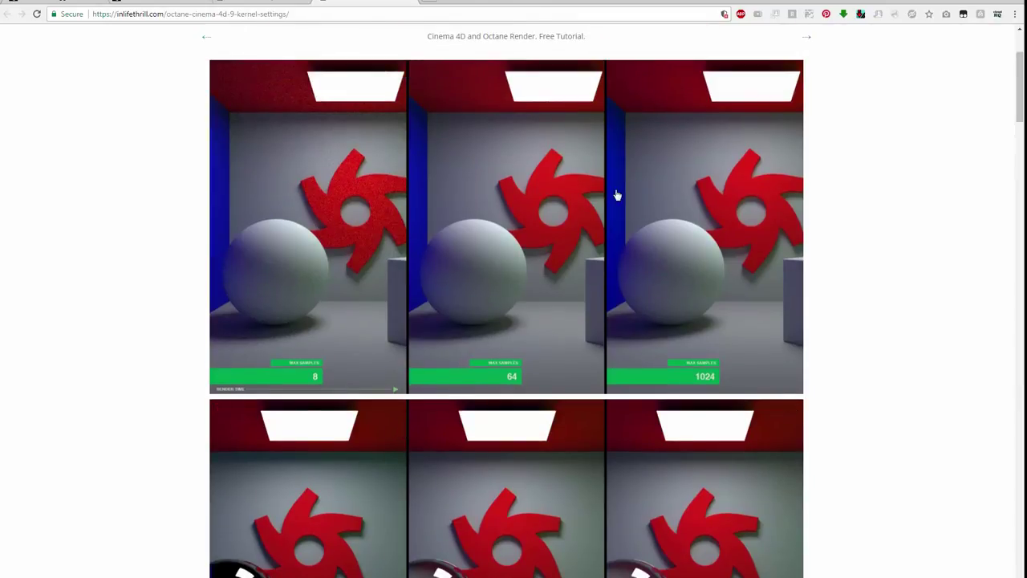
scroll(388, 212, down, 5)
scroll(389, 212, down, 1)
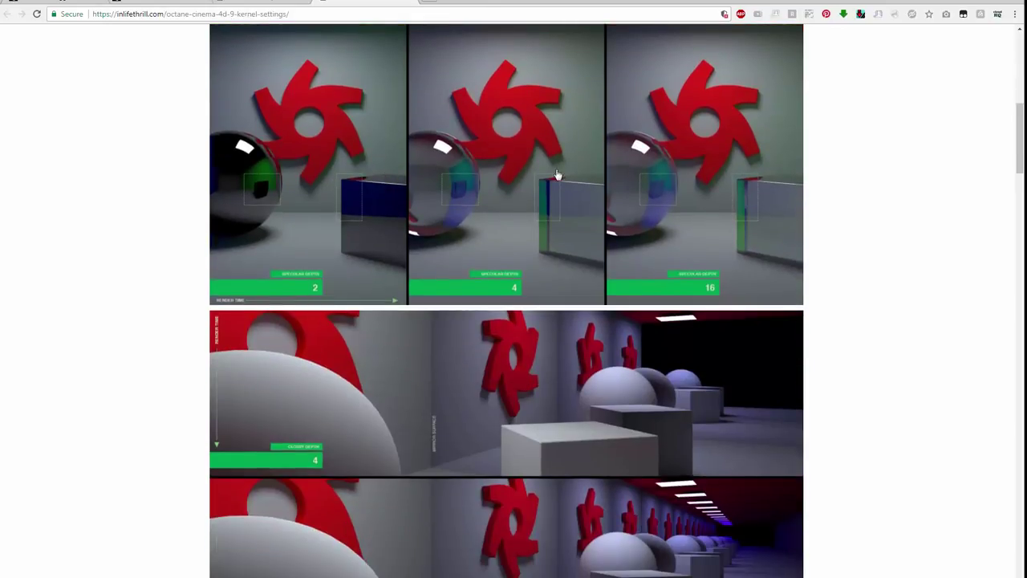
scroll(418, 233, down, 1)
scroll(461, 258, down, 2)
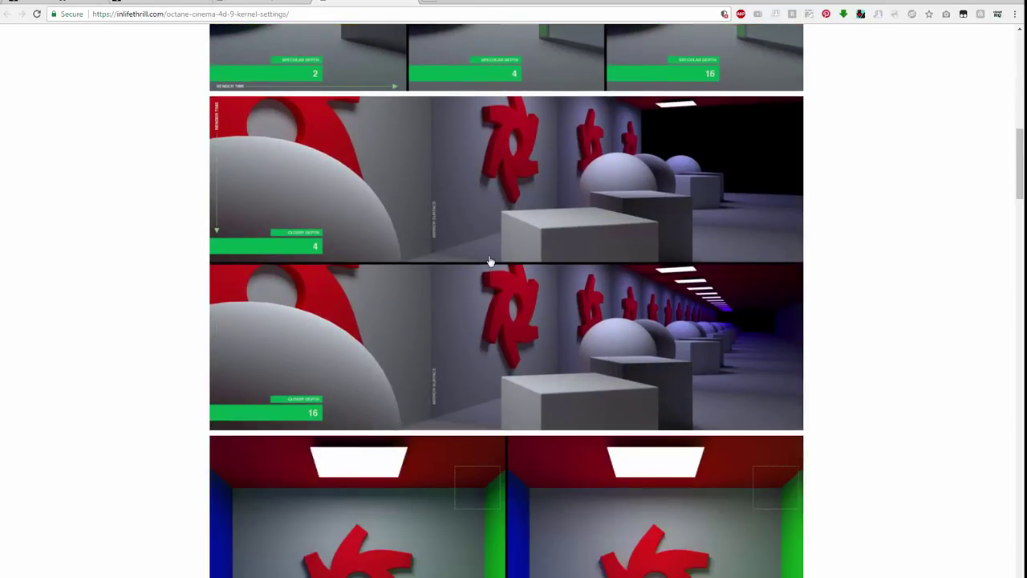
scroll(481, 262, down, 2)
scroll(473, 260, down, 1)
scroll(470, 259, down, 1)
scroll(468, 257, down, 1)
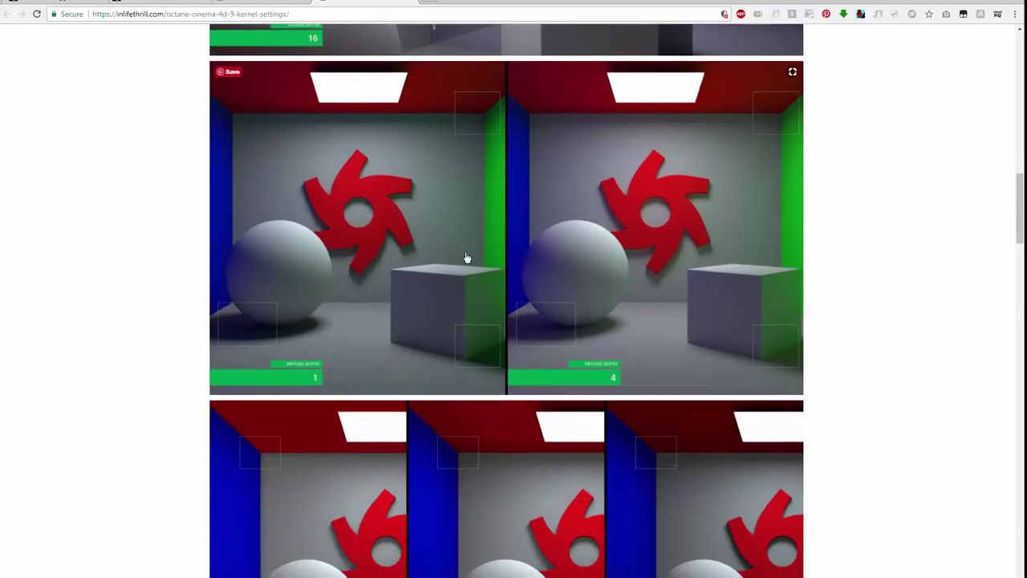
scroll(452, 262, down, 1)
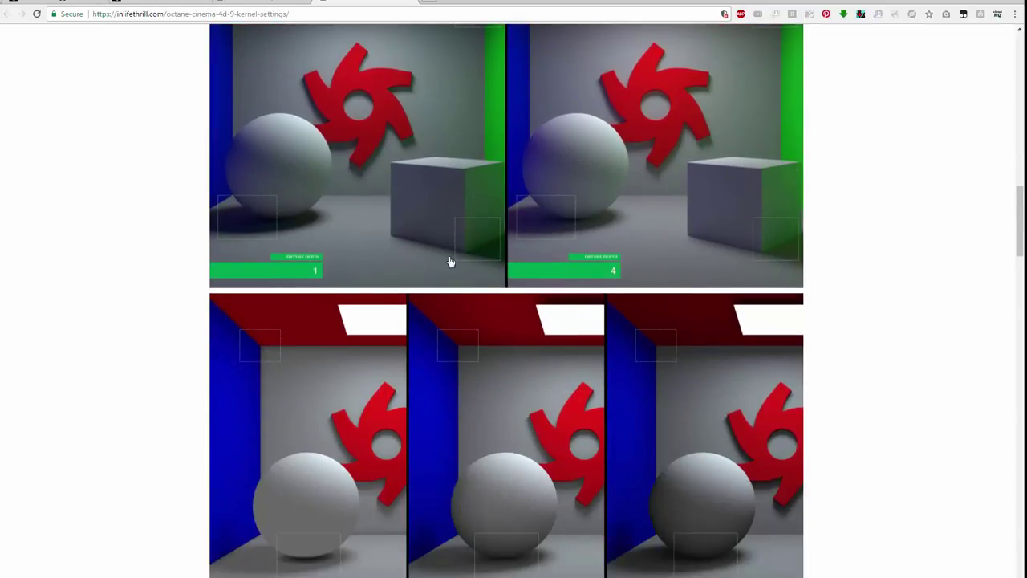
scroll(449, 259, down, 1)
scroll(449, 259, down, 3)
scroll(449, 261, down, 2)
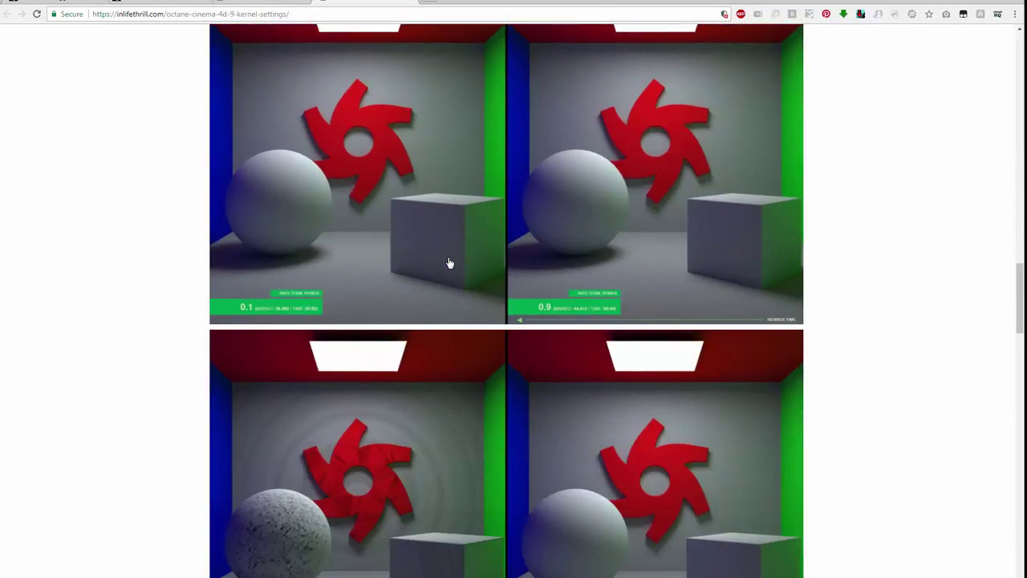
- Go back to the Octane Render listing and open the Octane for Cinema 4D #8 tutorial
key(alt+Left)
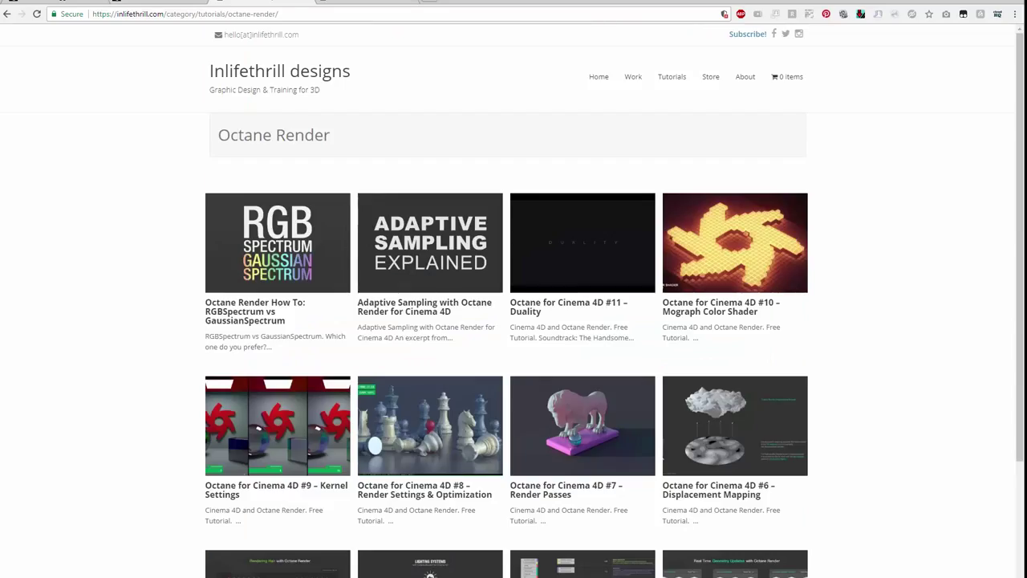
scroll(384, 184, down, 2)
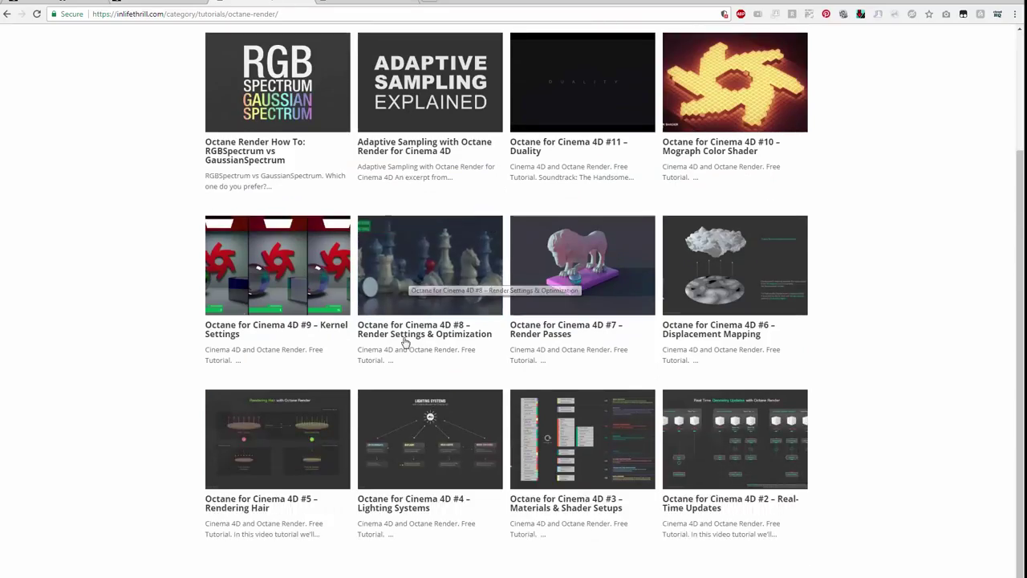
click(482, 338)
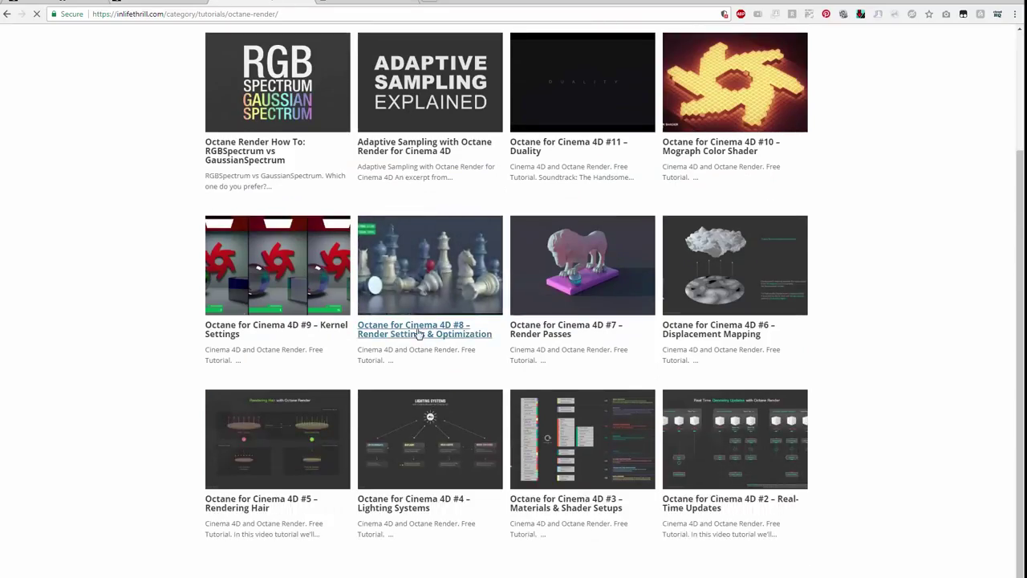
- Scroll through the chess renders comparing 01:45 and 06:33 render times
scroll(449, 328, down, 2)
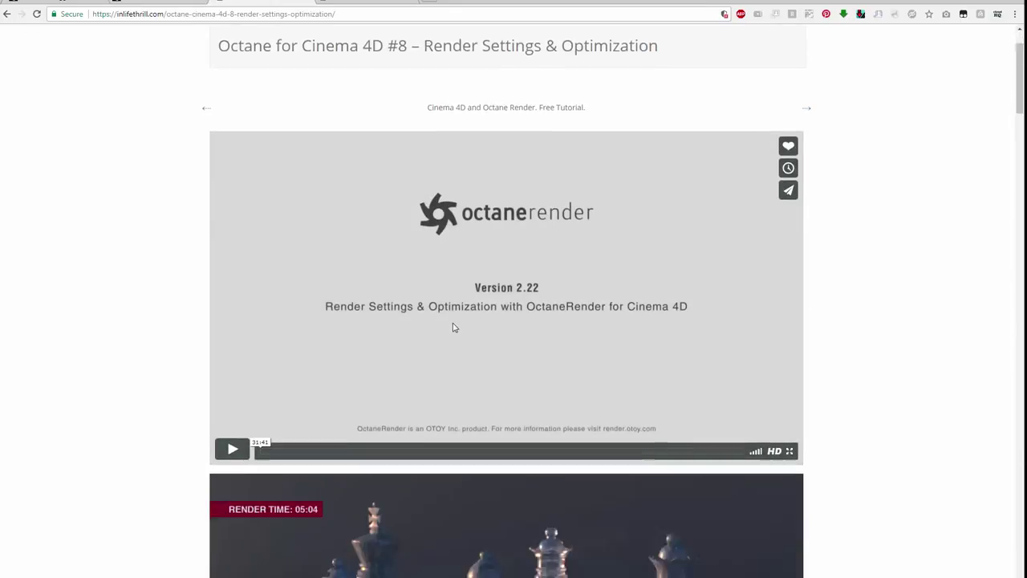
scroll(498, 340, down, 2)
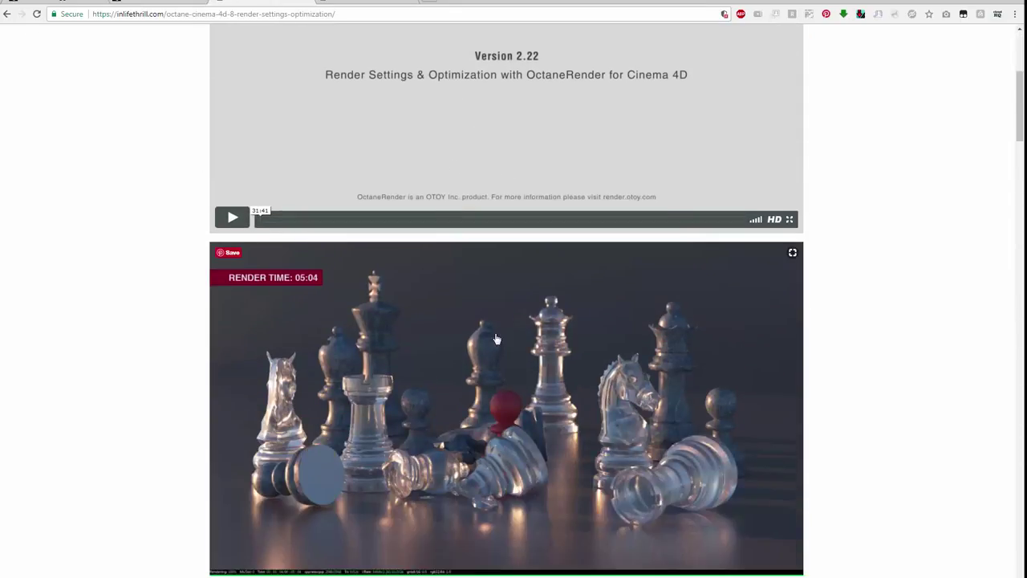
scroll(491, 305, down, 3)
scroll(487, 307, down, 3)
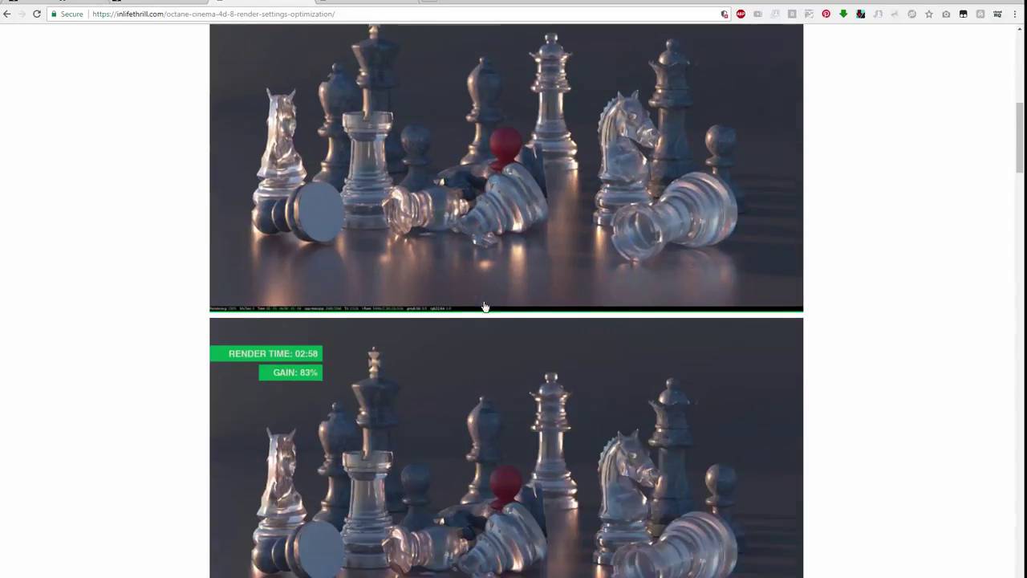
scroll(485, 305, down, 5)
scroll(485, 306, down, 3)
scroll(485, 306, down, 4)
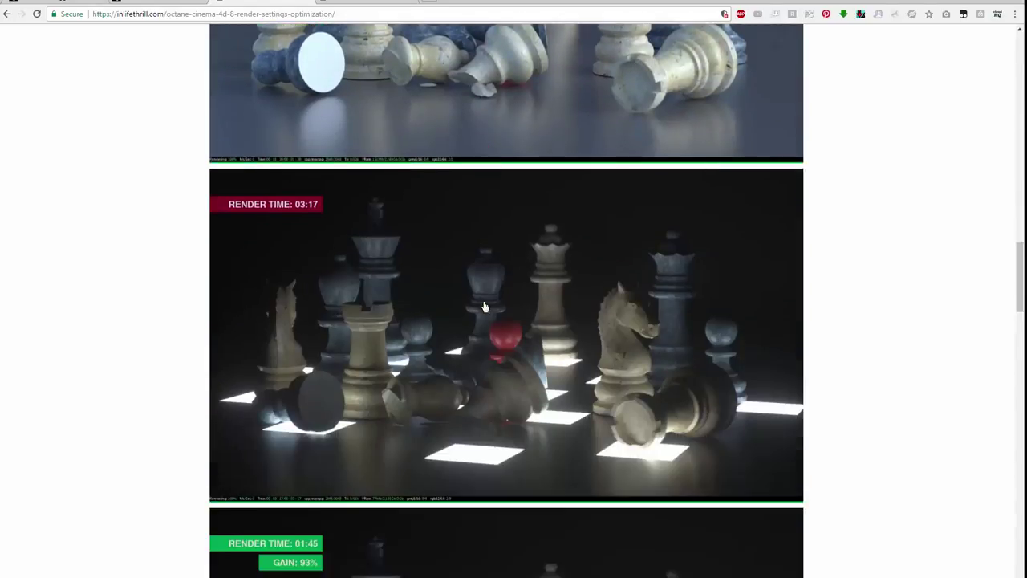
scroll(485, 306, down, 1)
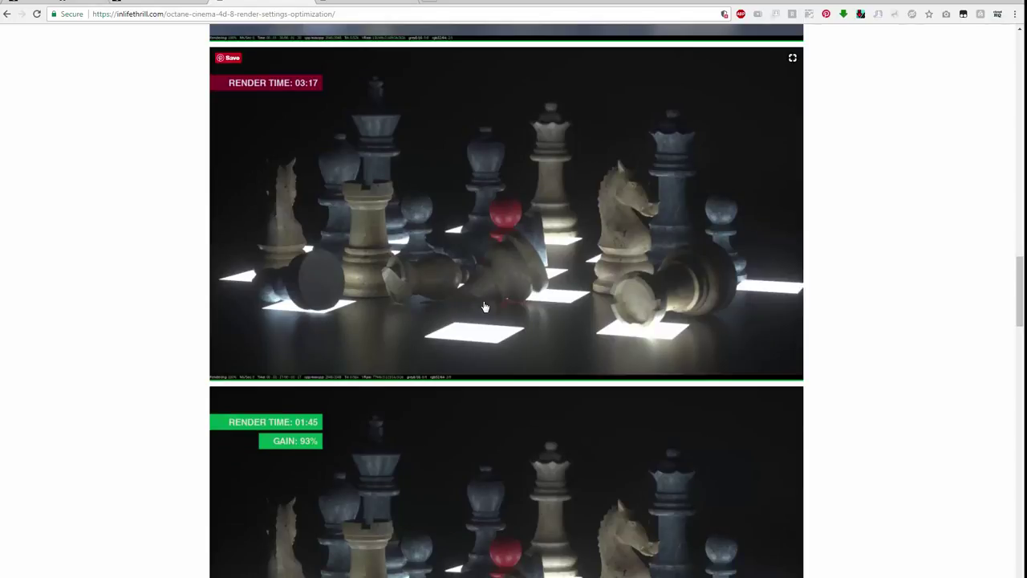
scroll(484, 307, down, 2)
scroll(485, 307, down, 1)
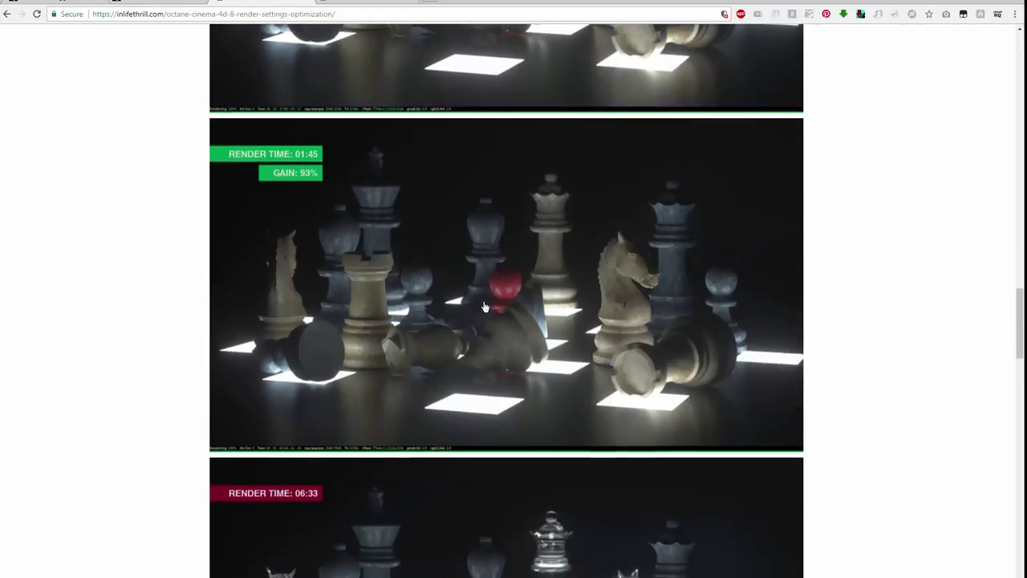
scroll(485, 306, down, 2)
scroll(485, 307, down, 4)
scroll(485, 307, down, 4)
scroll(485, 307, up, 2)
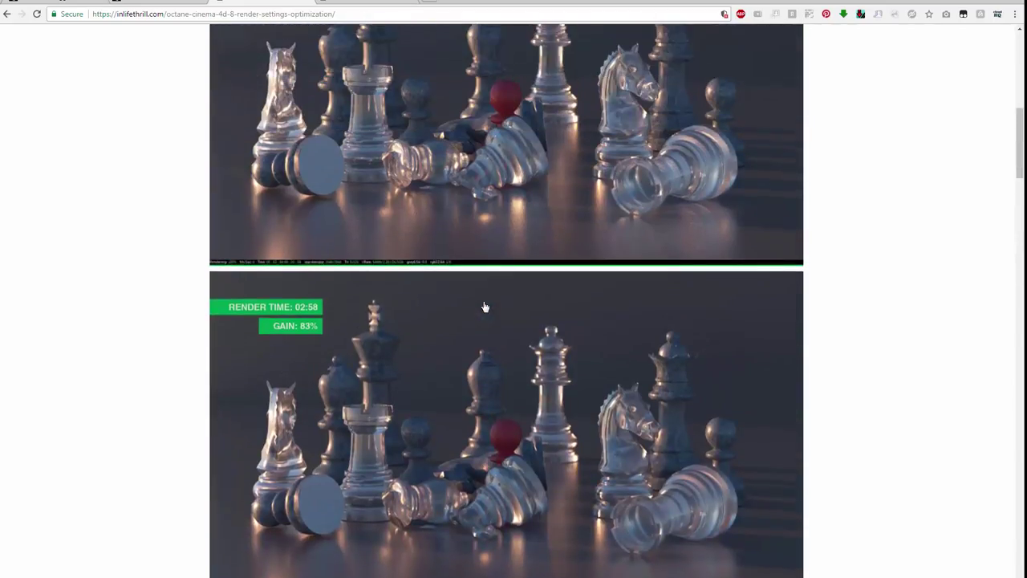
scroll(484, 306, up, 2)
scroll(485, 306, up, 2)
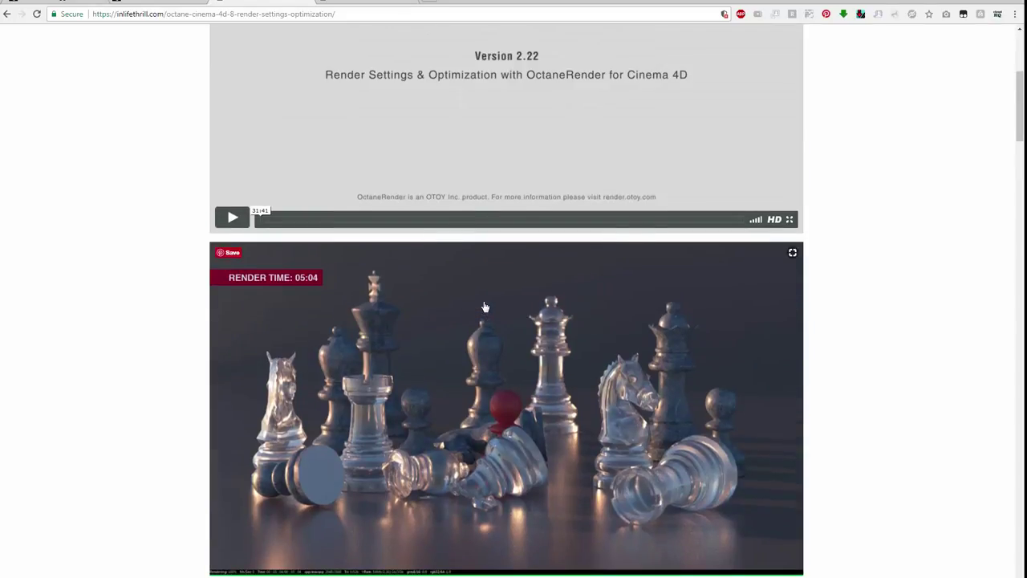
scroll(484, 306, down, 2)
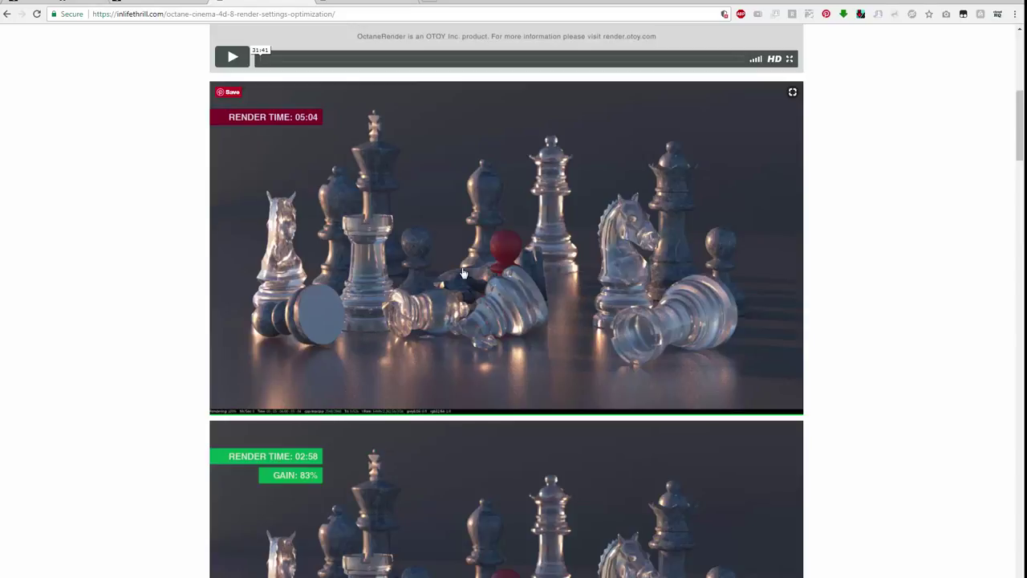
scroll(394, 309, down, 4)
scroll(394, 309, down, 4)
scroll(394, 309, down, 3)
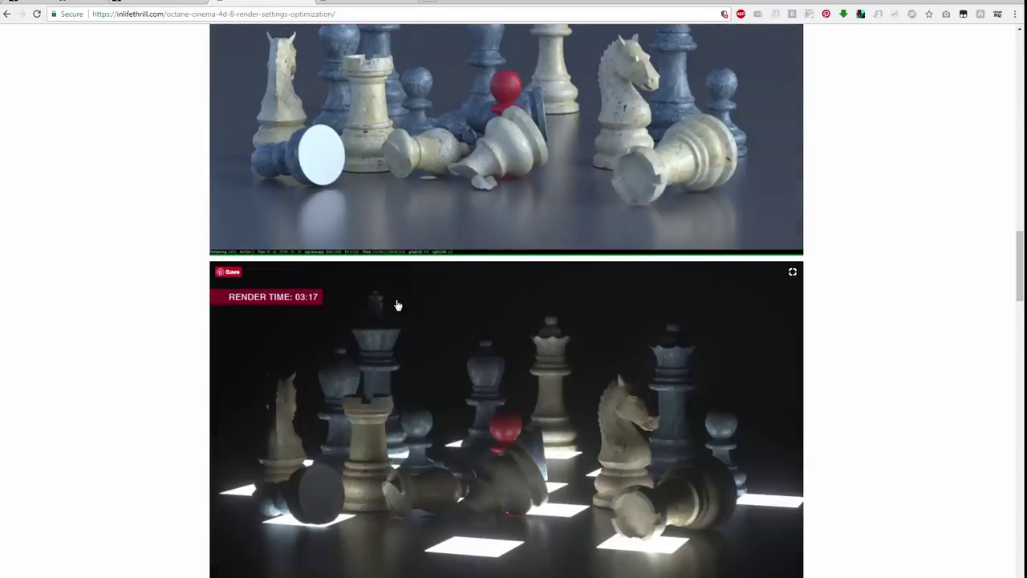
scroll(395, 305, down, 3)
scroll(394, 304, down, 3)
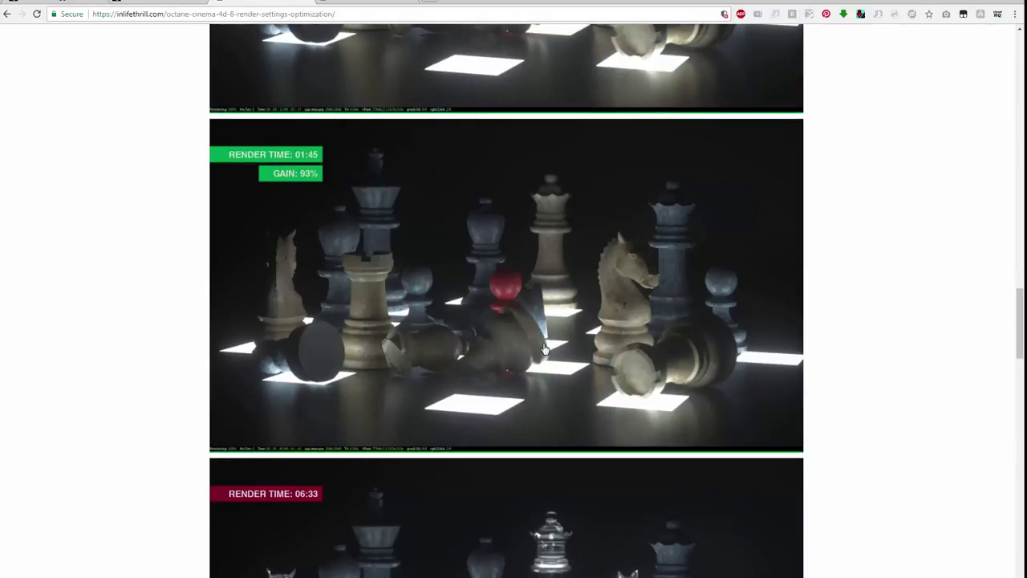
scroll(506, 350, down, 1)
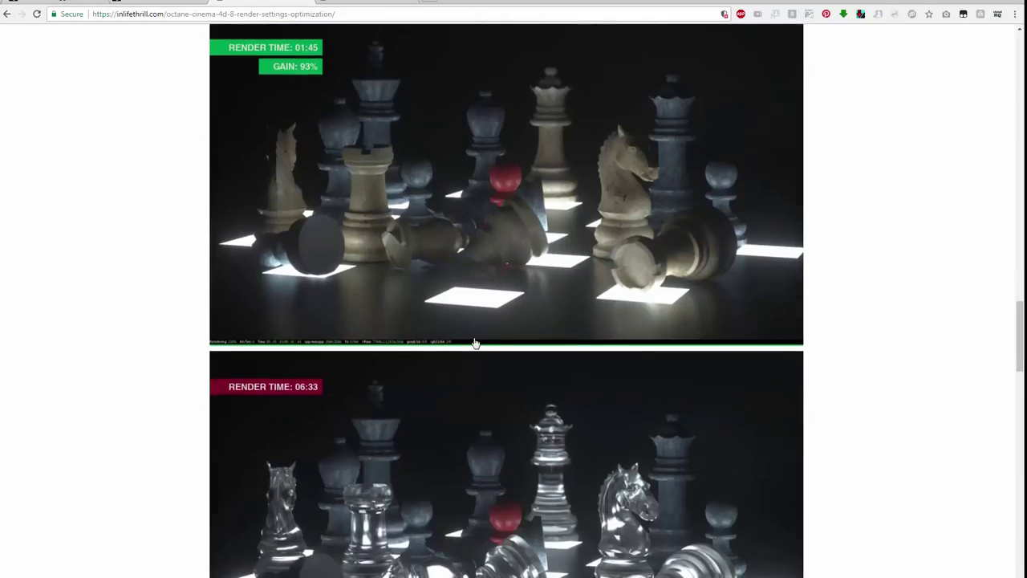
scroll(473, 340, down, 2)
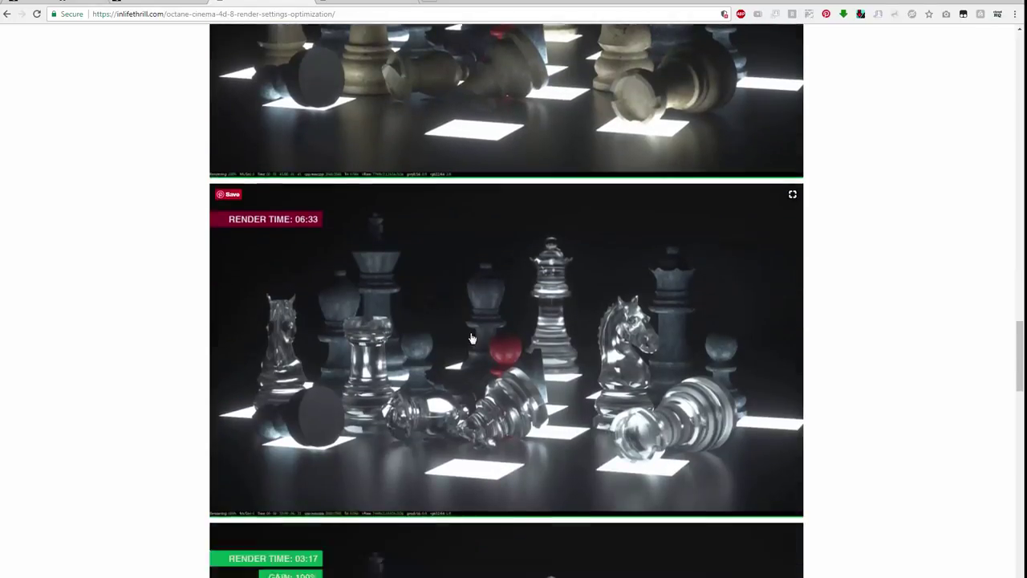
scroll(290, 369, up, 20)
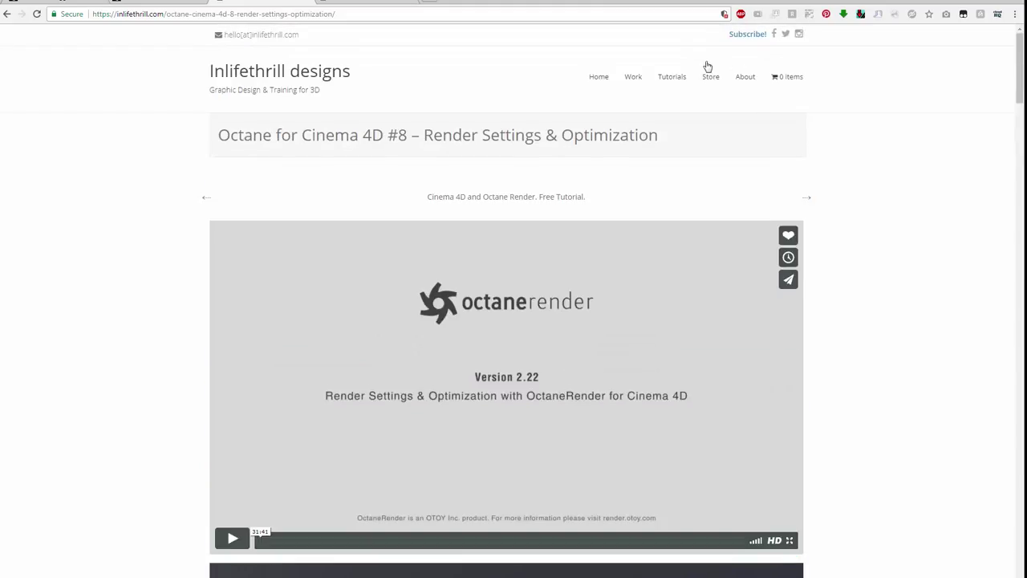
- Open Training for 3D's Understanding Octane Render For Cinema 4D product and view its contents
mouse_move(711, 76)
click(726, 125)
scroll(378, 193, down, 2)
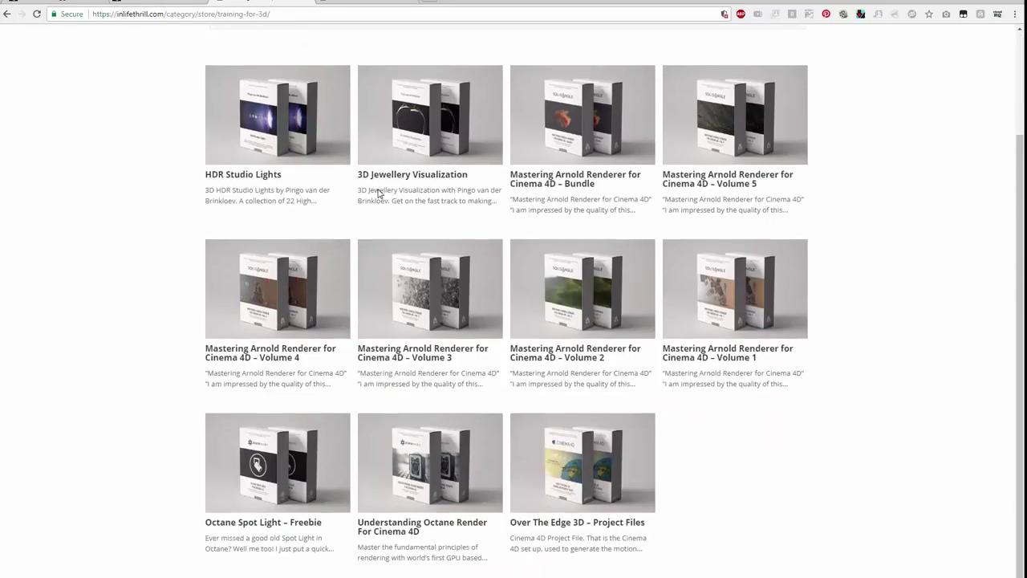
click(454, 443)
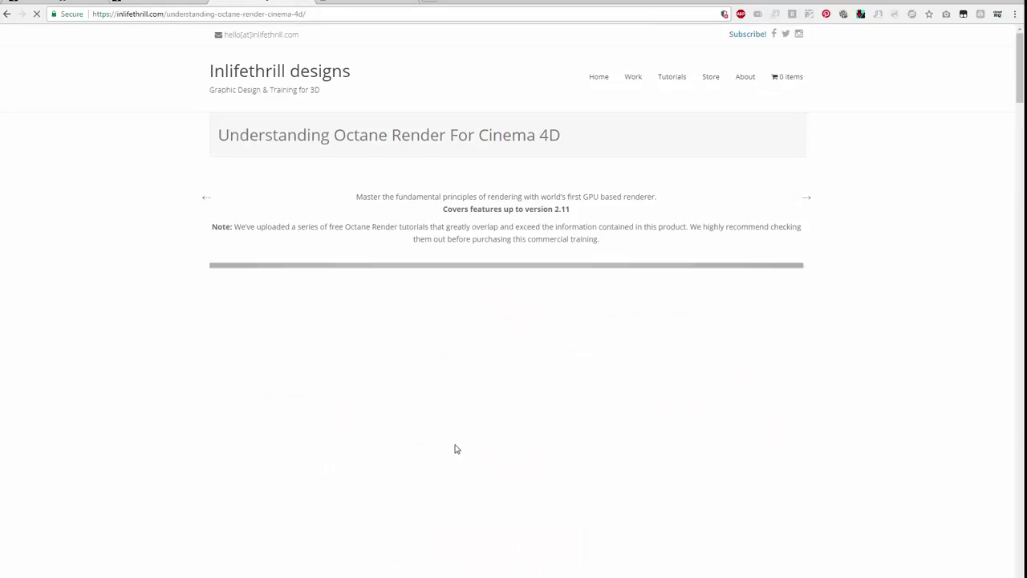
scroll(454, 446, down, 7)
scroll(453, 441, down, 1)
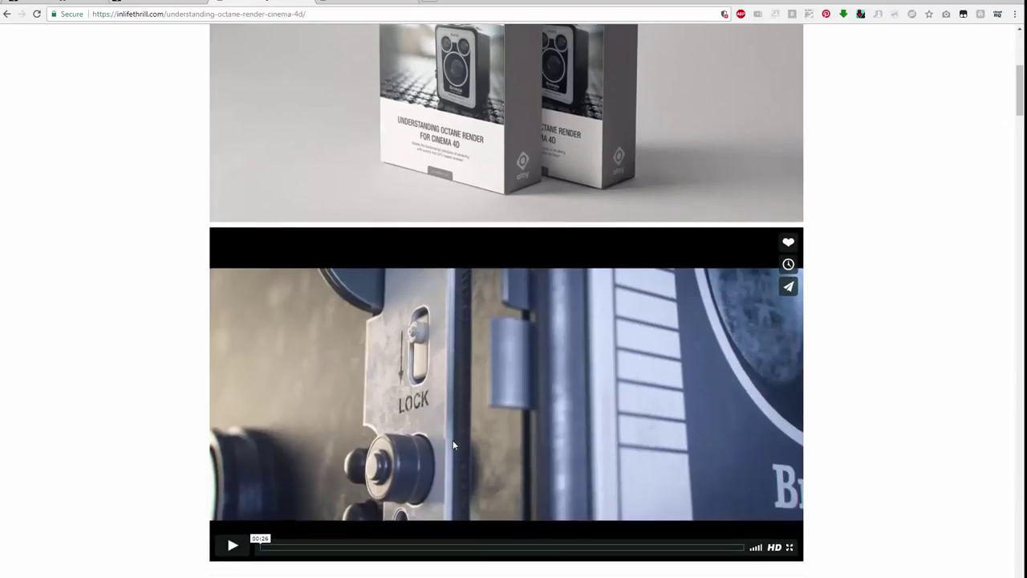
scroll(453, 441, down, 2)
scroll(451, 442, down, 2)
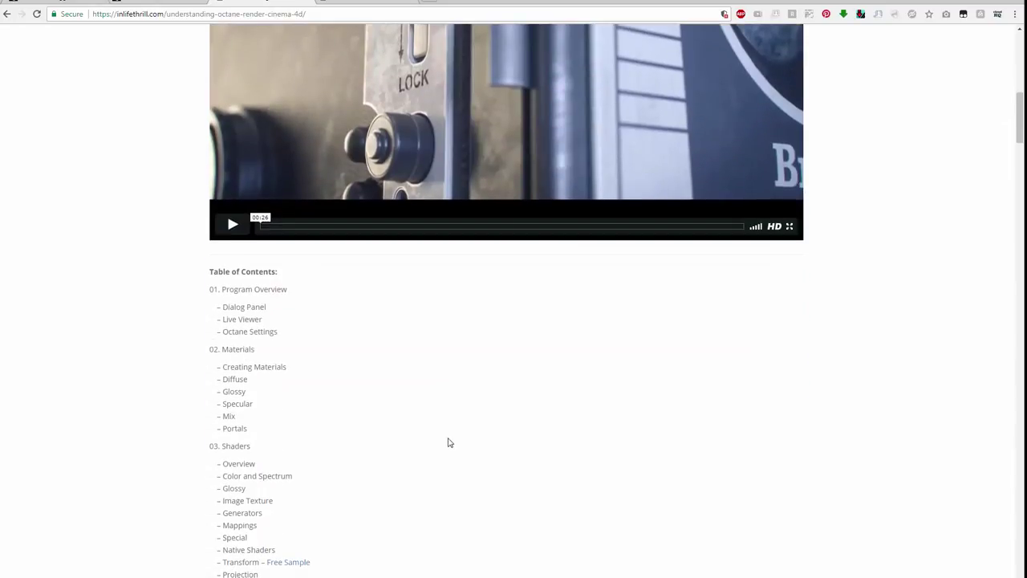
scroll(452, 441, down, 1)
scroll(463, 201, up, 3)
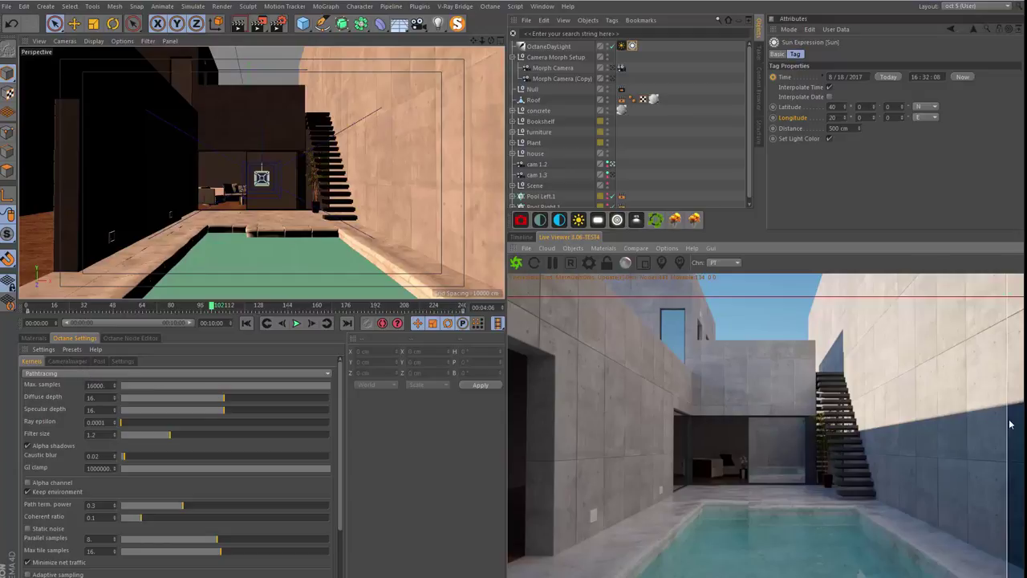
- Switch the kernel back to Directlighting with GI_AMBIENT_OCCLUSION and compare the renders
mouse_move(1009, 423)
mouse_down()
mouse_move(552, 379)
mouse_move(673, 330)
mouse_move(767, 369)
mouse_move(980, 373)
mouse_move(715, 351)
mouse_up()
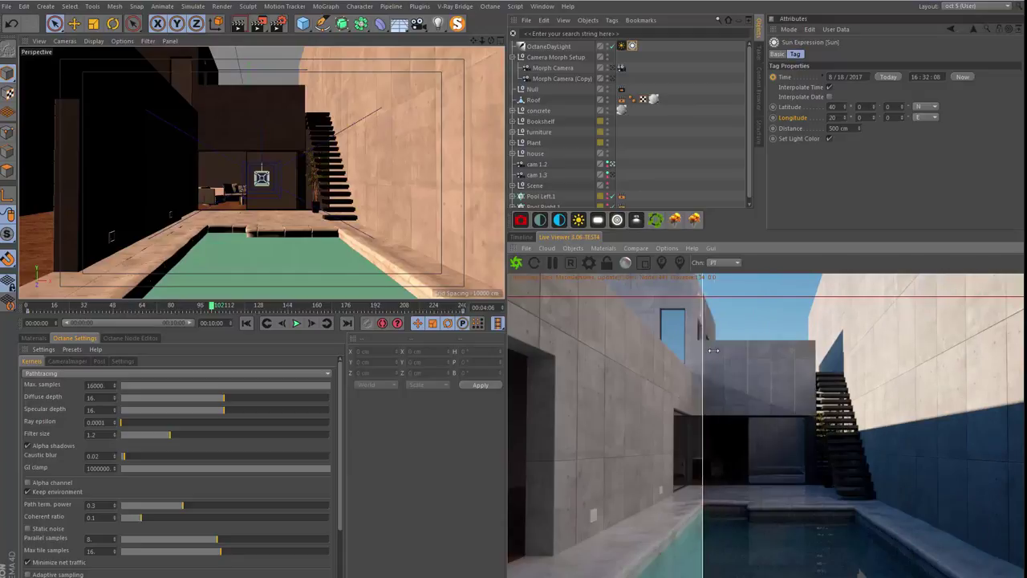
click(72, 373)
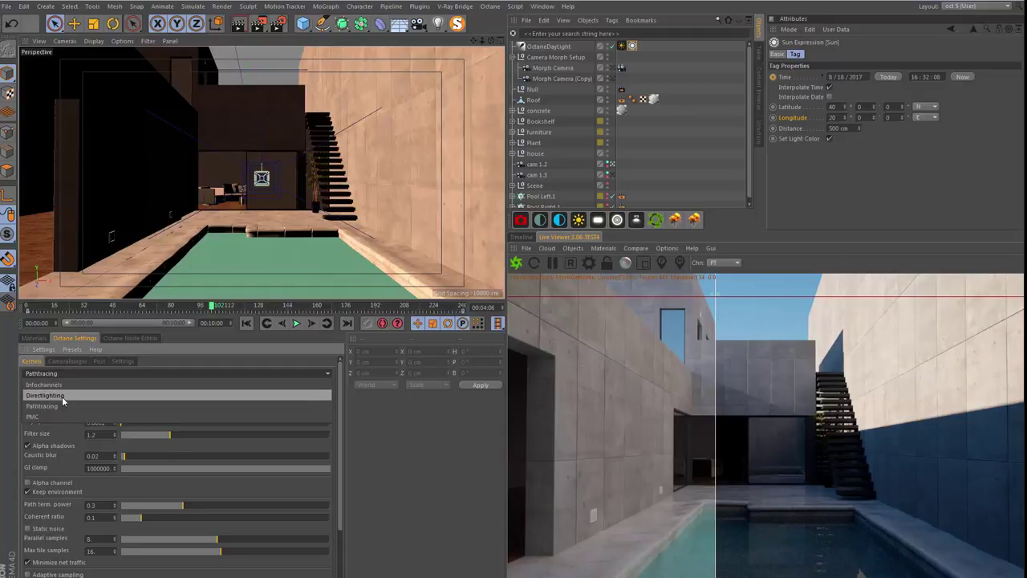
click(62, 396)
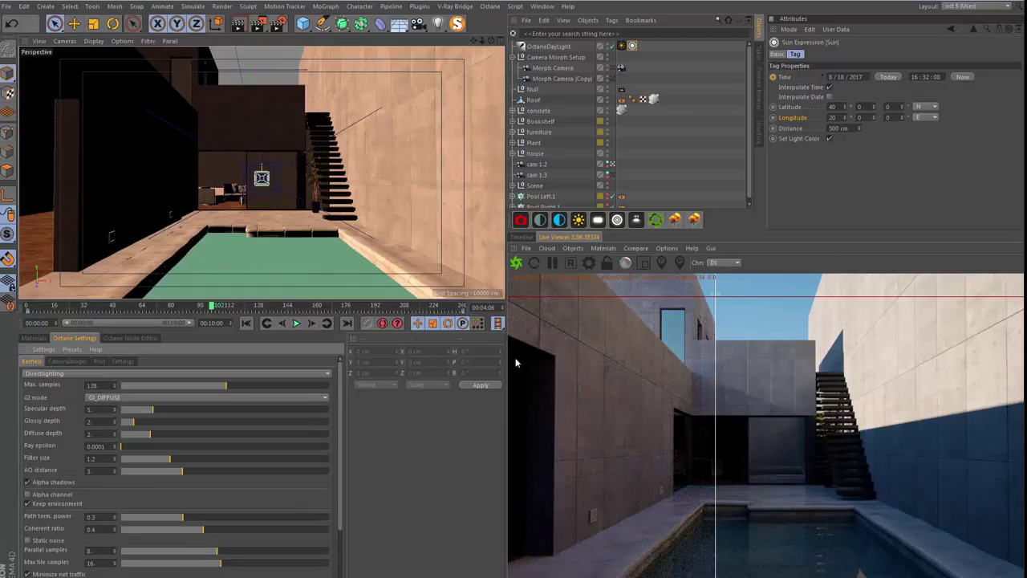
click(127, 398)
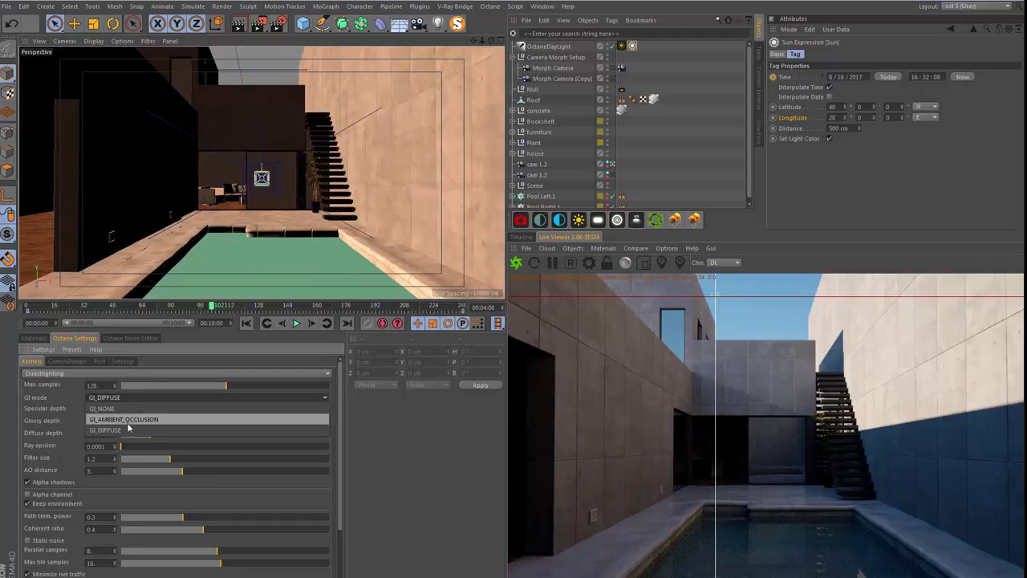
click(127, 422)
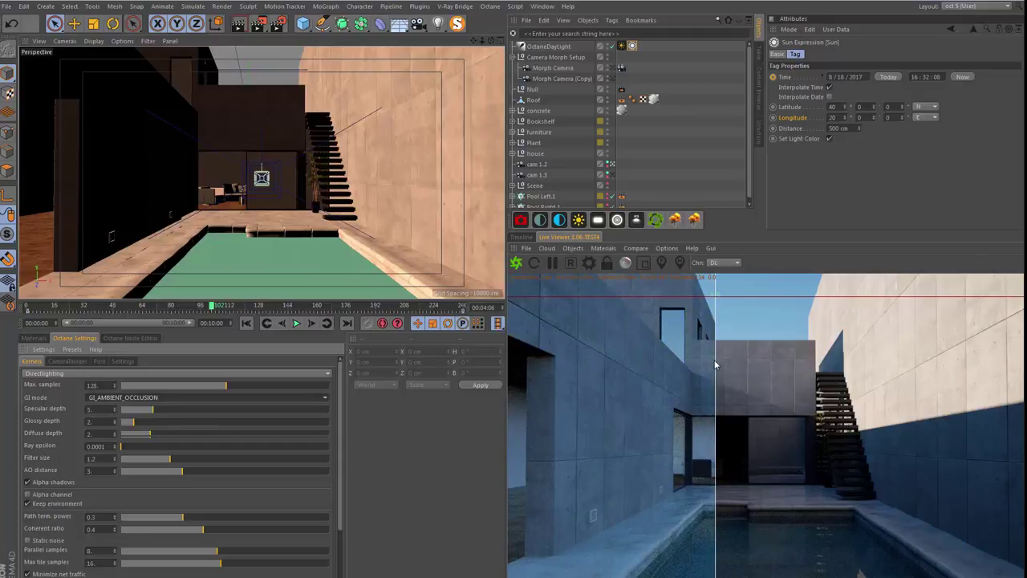
mouse_move(717, 365)
mouse_down()
mouse_move(1012, 341)
mouse_move(525, 337)
mouse_move(1021, 369)
mouse_move(554, 341)
mouse_move(1007, 361)
mouse_move(570, 346)
mouse_up()
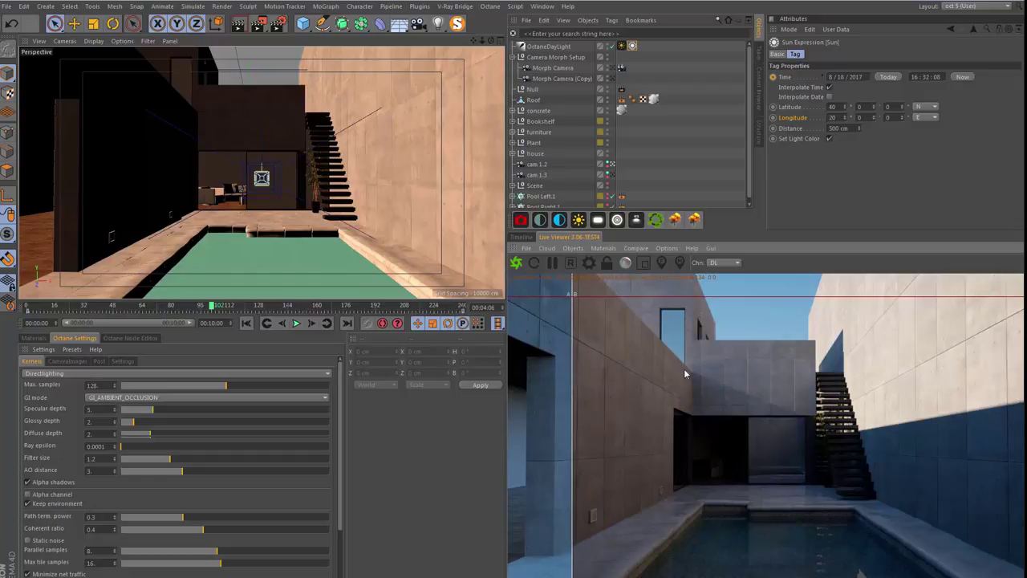
- Disable the A/B comparison and set Max. samples to 256
click(635, 248)
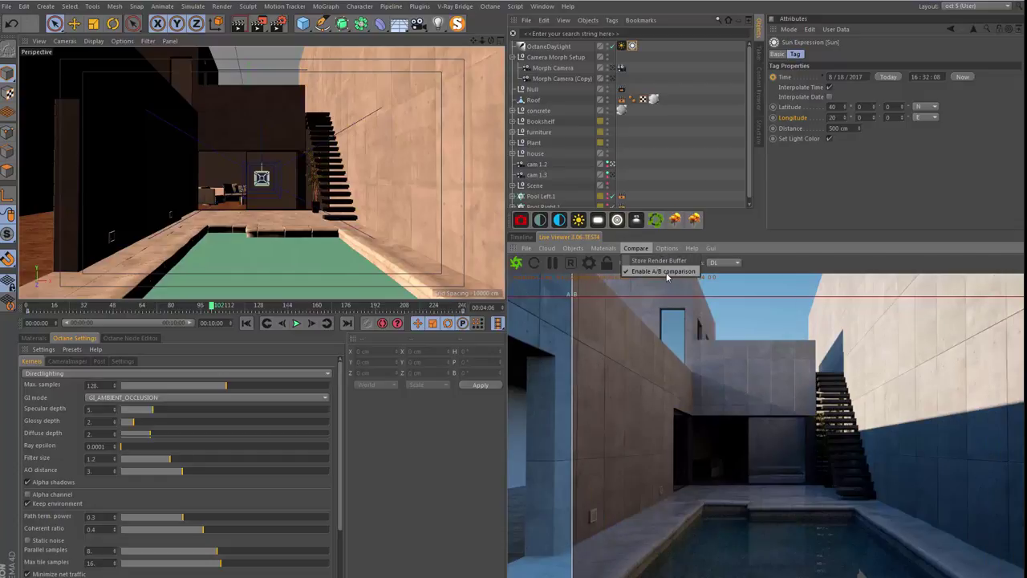
click(665, 272)
drag(106, 386, 26, 385)
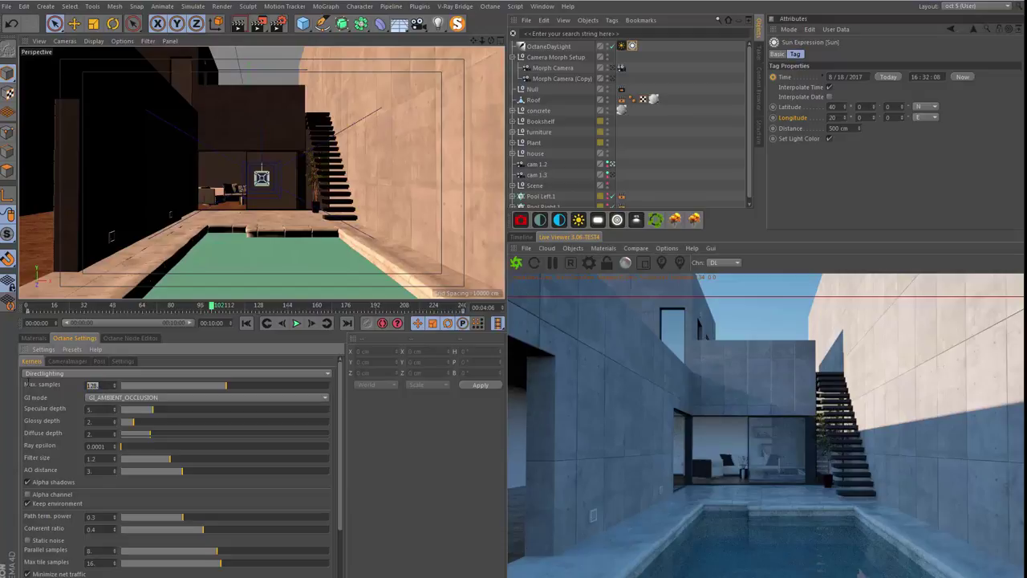
text(256)
key(Return)
- Add an Octane area light to the scene from the light palette
alt+drag(213, 190, 221, 227)
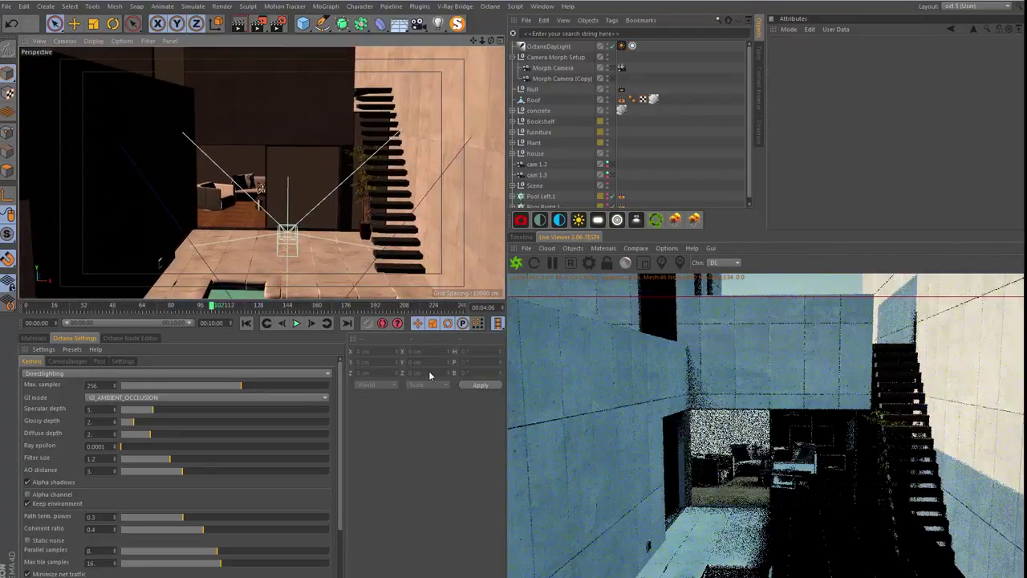
click(451, 307)
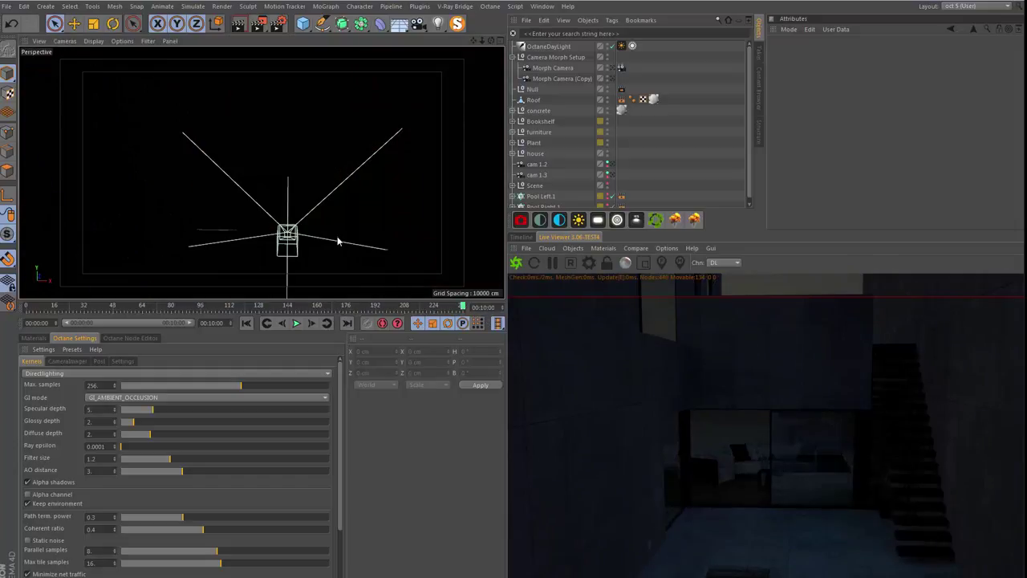
alt+drag(322, 243, 251, 169)
click(440, 24)
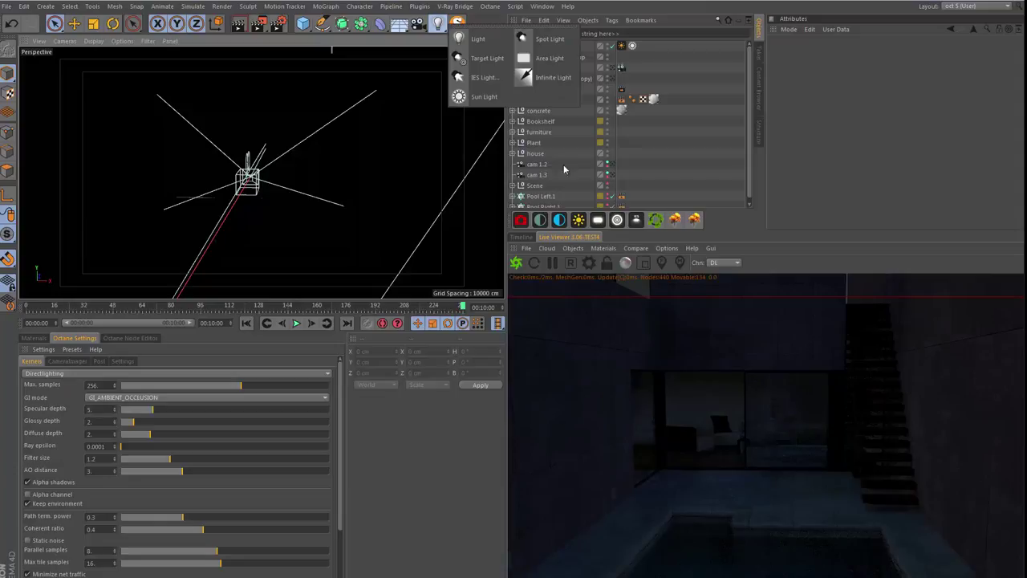
click(598, 219)
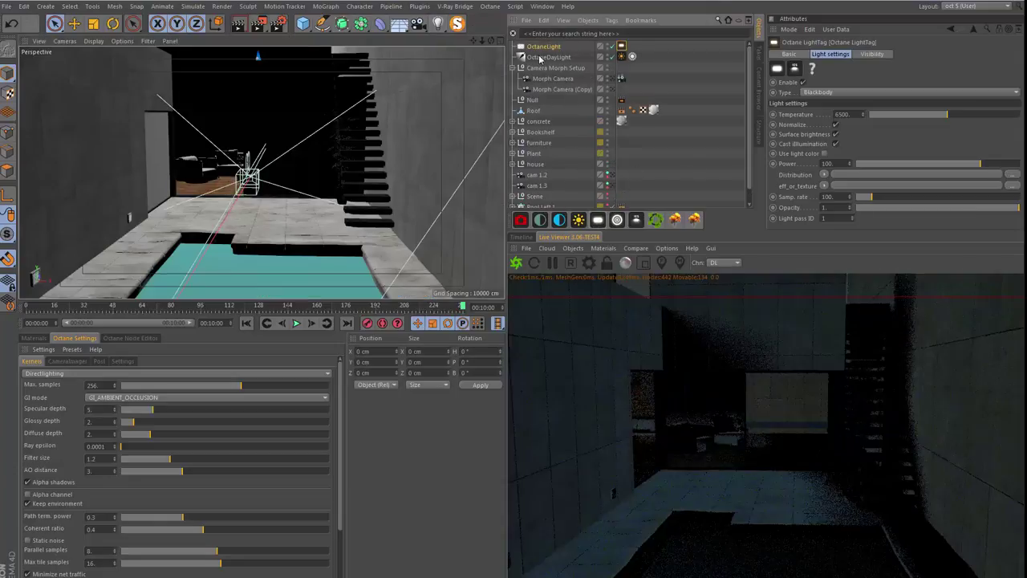
scroll(308, 101, up, 5)
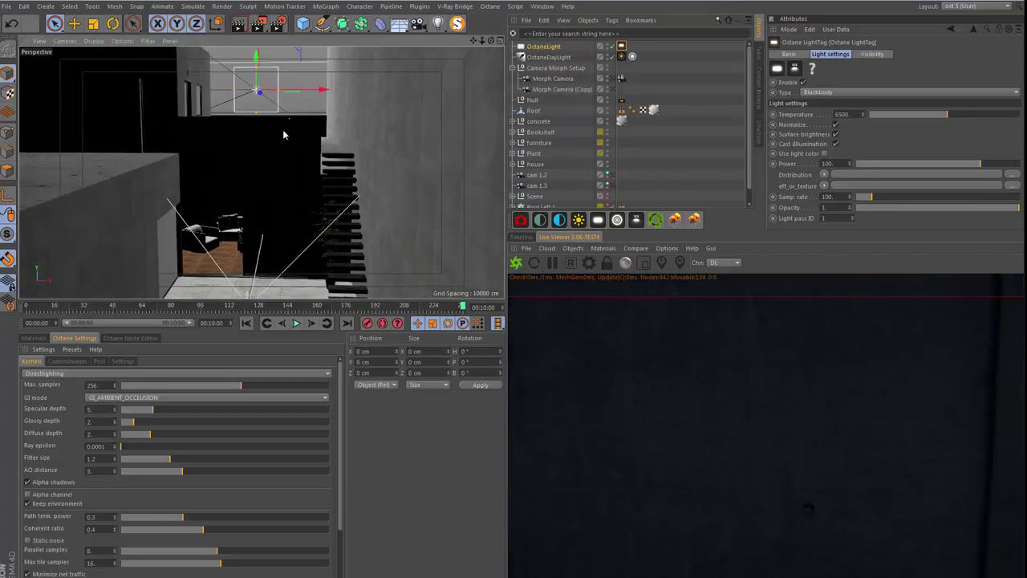
scroll(284, 134, down, 3)
mouse_move(280, 137)
alt+mouse_down()
mouse_move(289, 64)
mouse_move(257, 160)
mouse_move(342, 174)
mouse_move(415, 172)
mouse_move(419, 147)
mouse_move(343, 178)
mouse_move(264, 172)
mouse_move(218, 183)
mouse_move(294, 160)
mouse_move(297, 197)
alt+mouse_up()
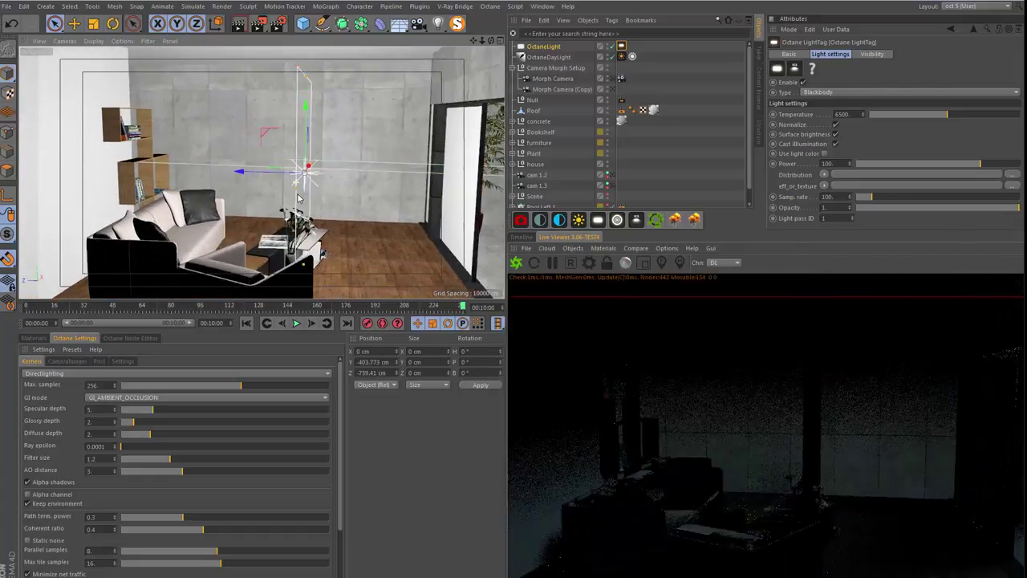
- Rotate the light flat facing downward and shift it along Z under the ceiling
key(r)
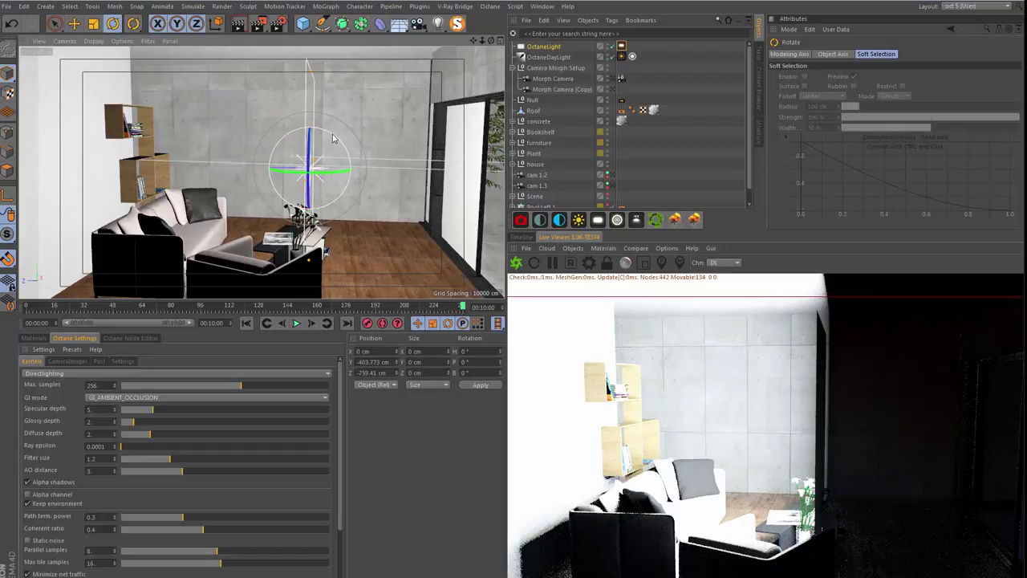
mouse_move(333, 138)
mouse_down()
mouse_move(324, 179)
mouse_move(306, 191)
mouse_move(305, 155)
mouse_move(293, 196)
mouse_move(291, 138)
mouse_up()
key(space)
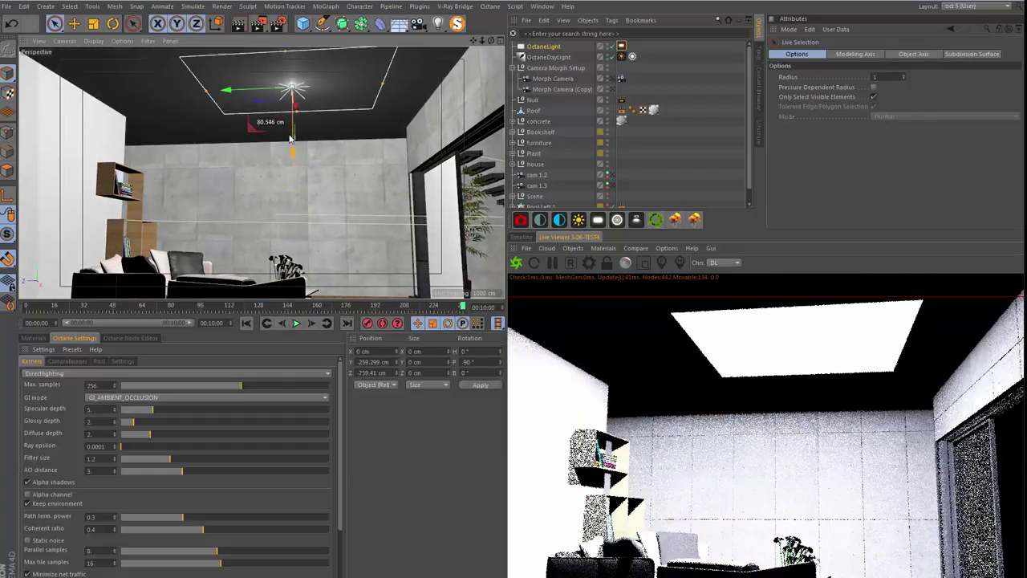
drag(250, 93, 220, 97)
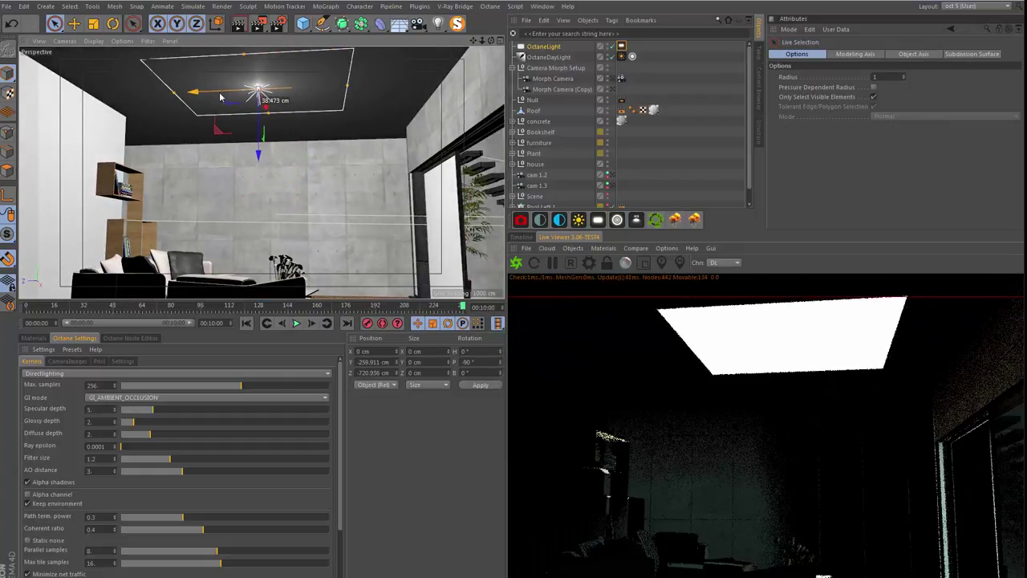
- Return to the courtyard camera and review the OctaneLight's tag and object properties
click(615, 79)
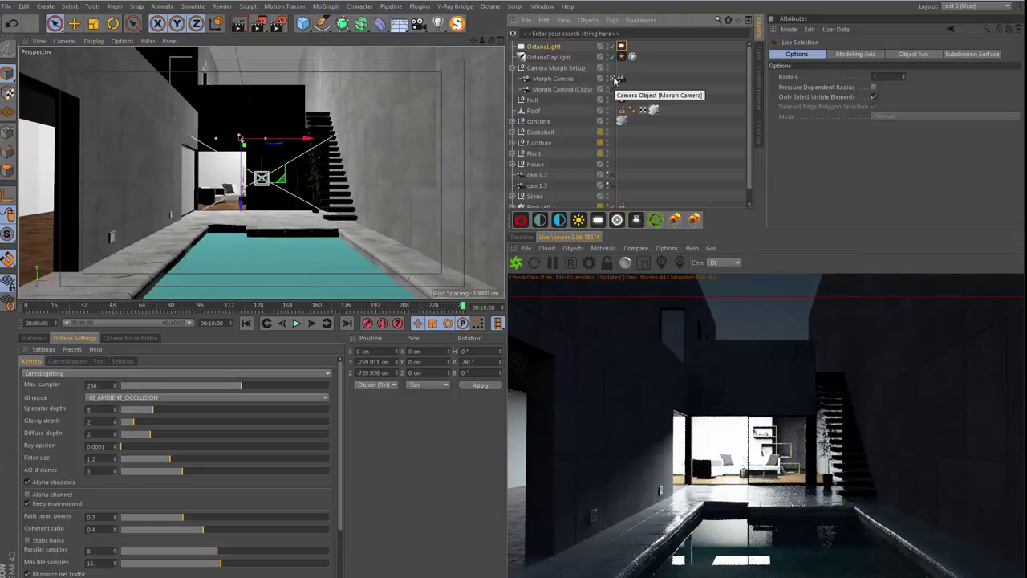
click(623, 98)
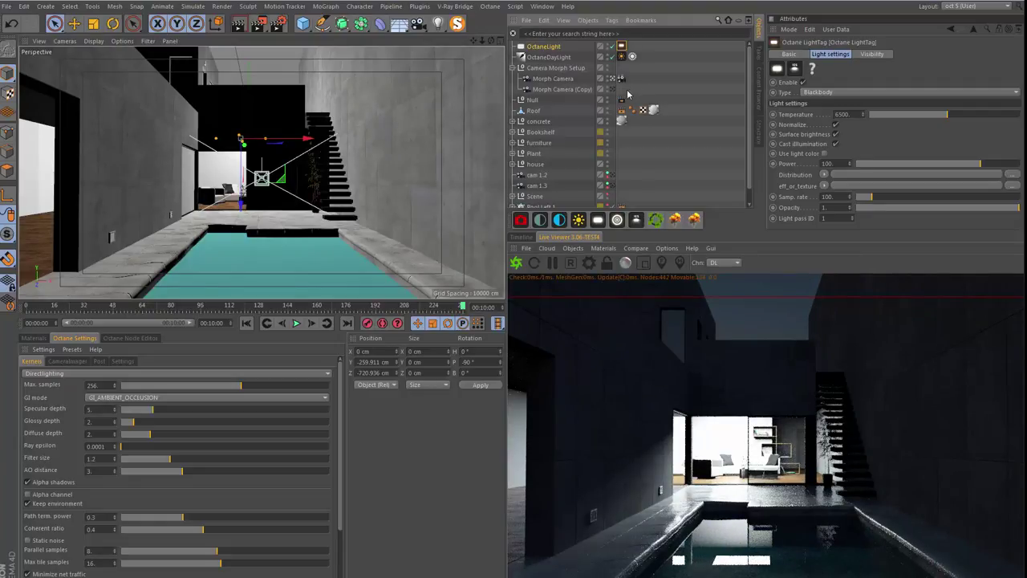
click(557, 46)
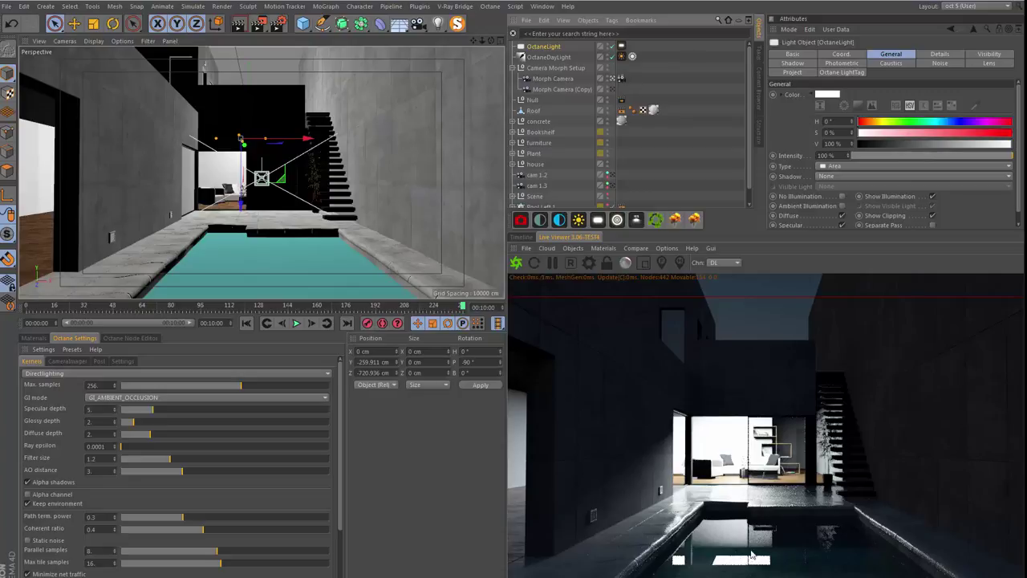
click(690, 70)
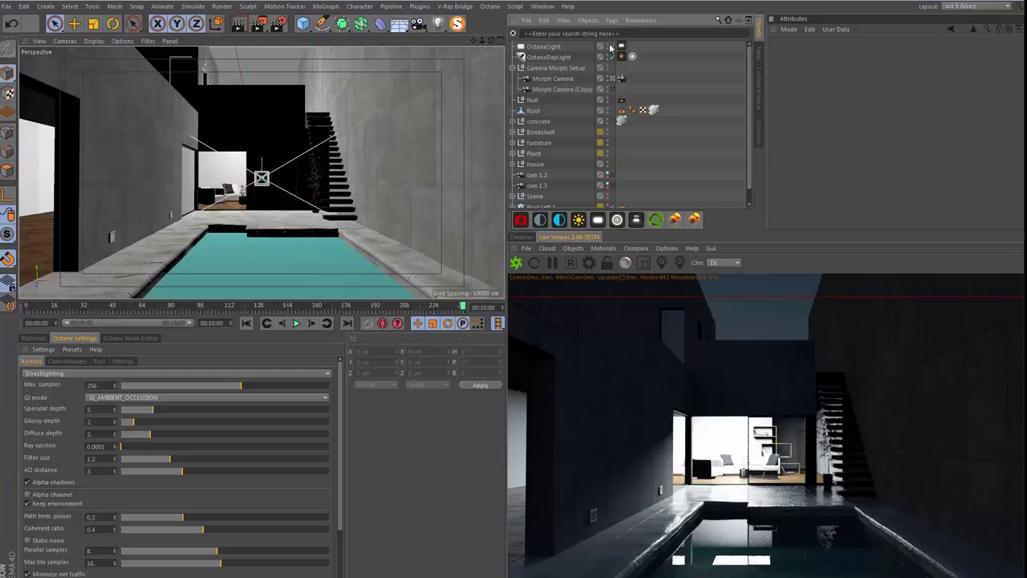
click(549, 47)
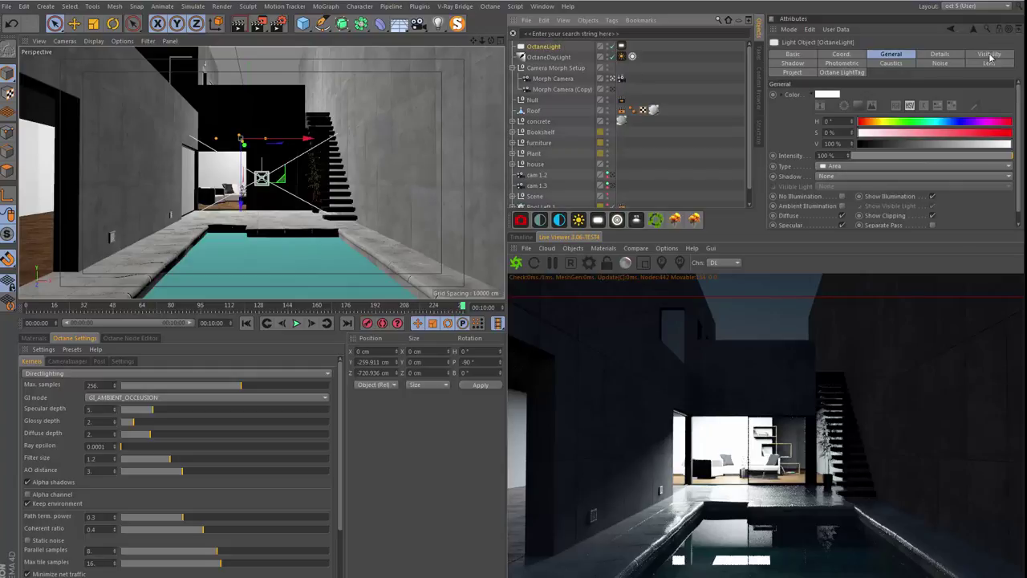
- Set the OctaneLight's area shape to Disc with a 50 cm size
click(945, 54)
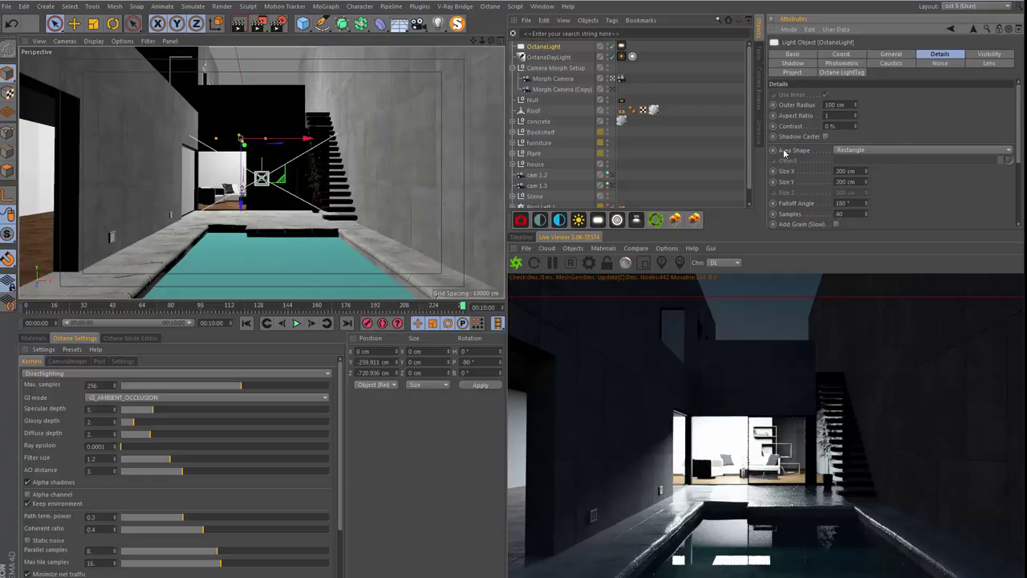
click(849, 151)
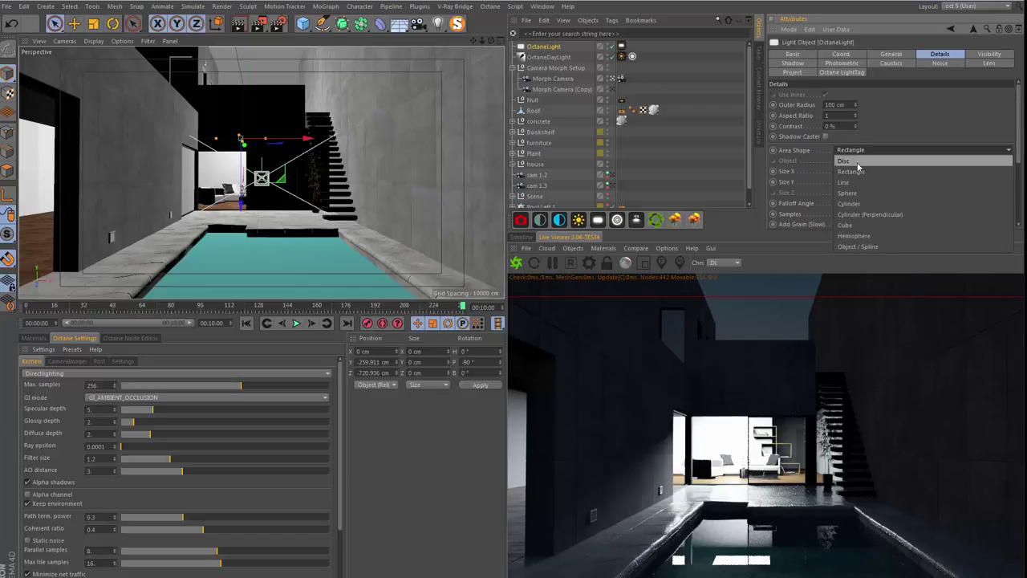
click(859, 162)
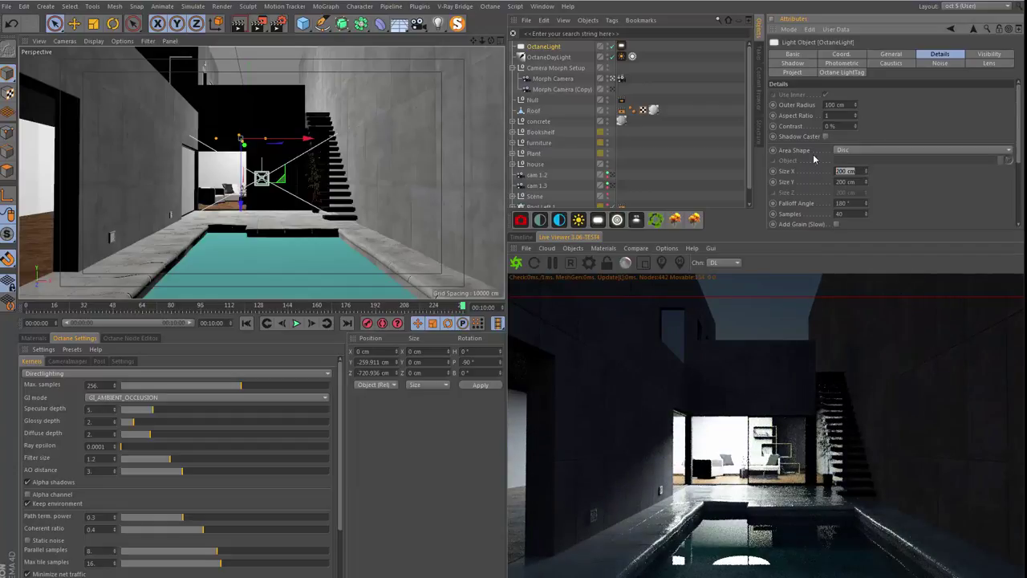
text(50)
key(Return)
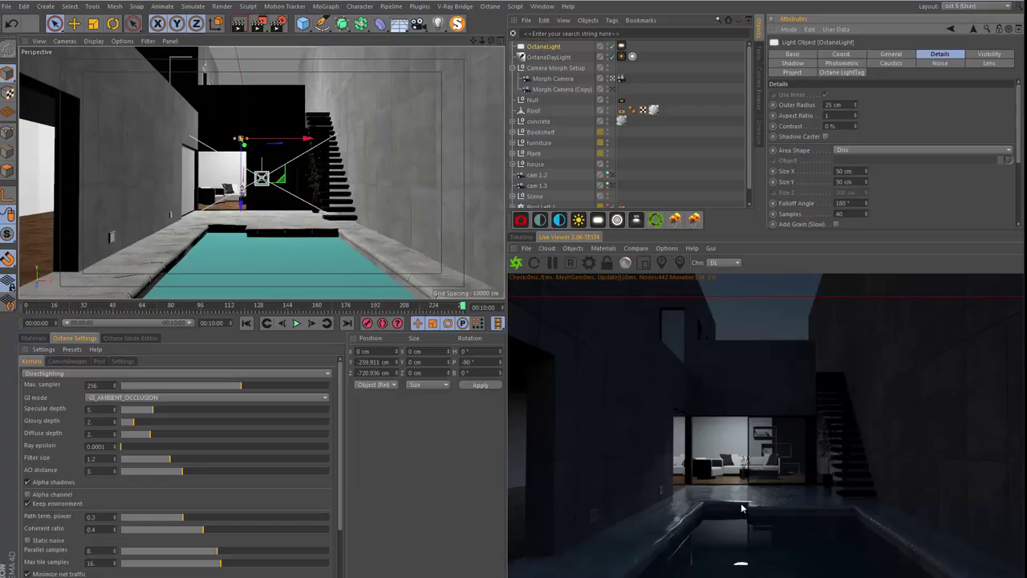
- In the light's Octane tag, turn off Surface brightness and enable Cast illumination
click(622, 47)
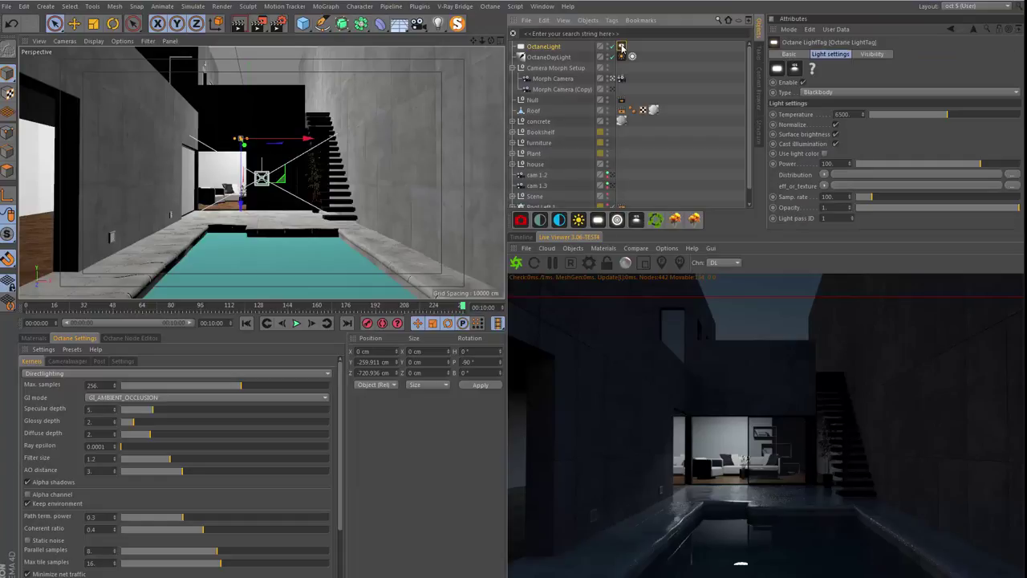
click(788, 136)
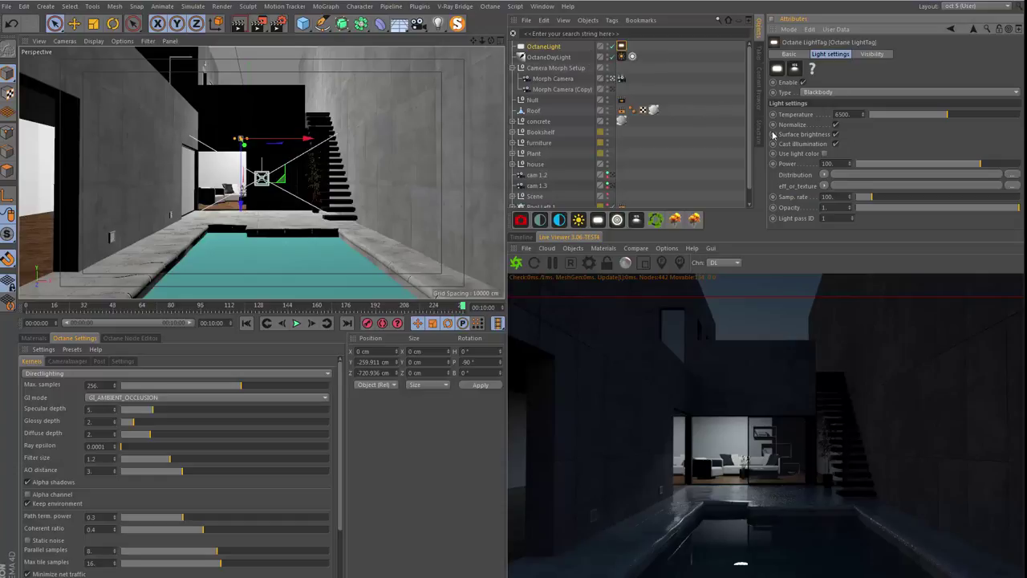
click(835, 135)
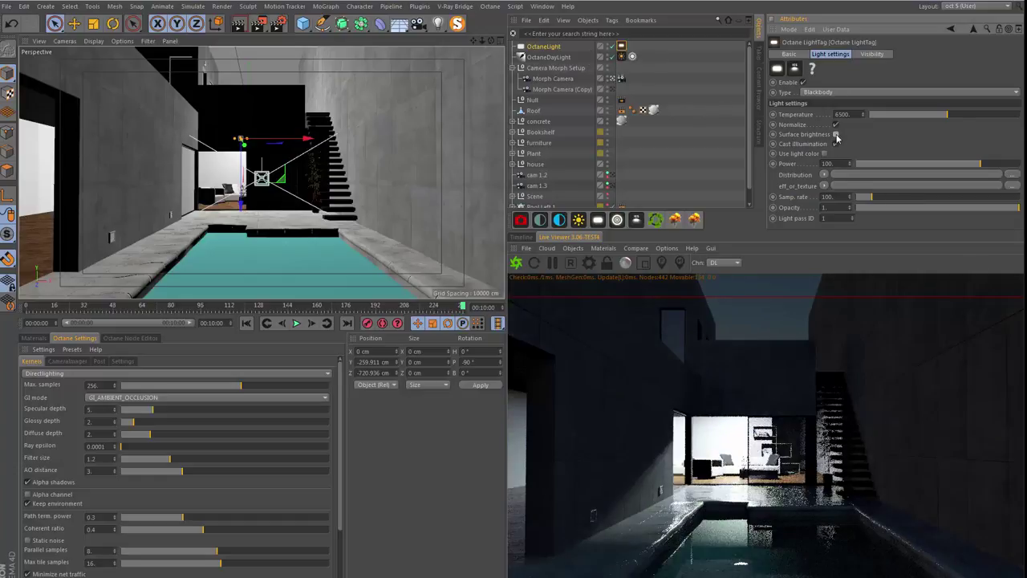
click(545, 48)
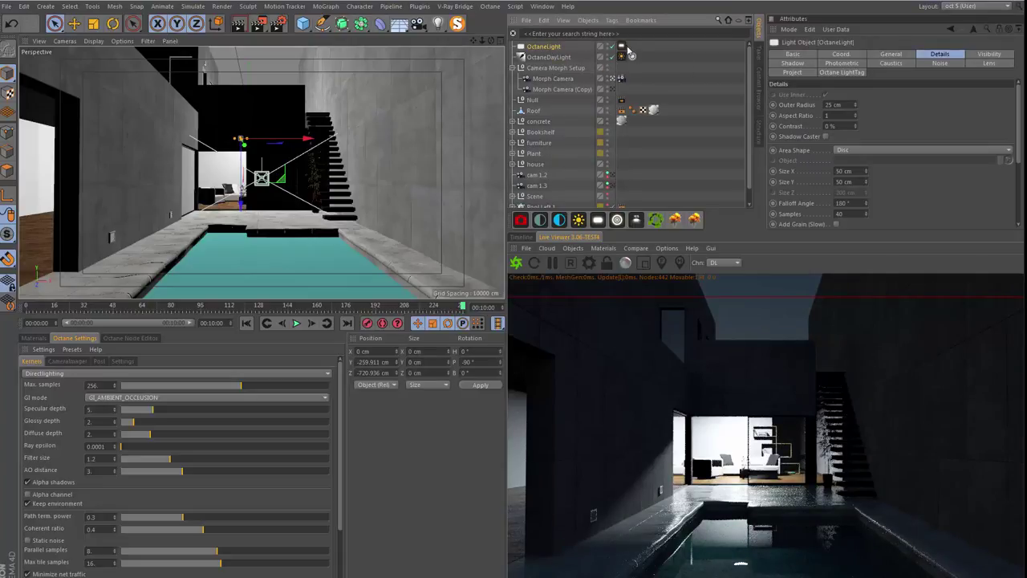
click(622, 48)
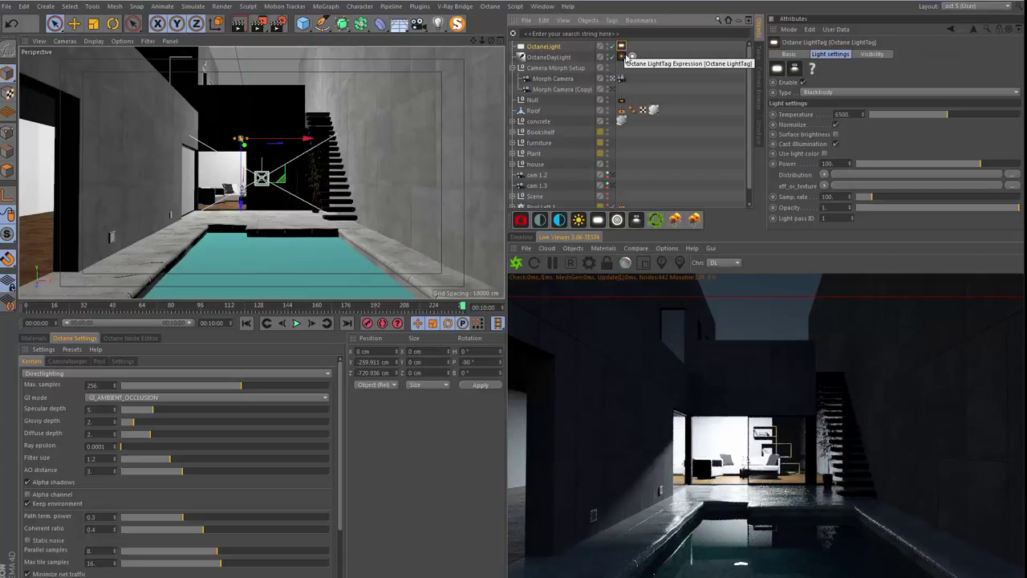
click(836, 143)
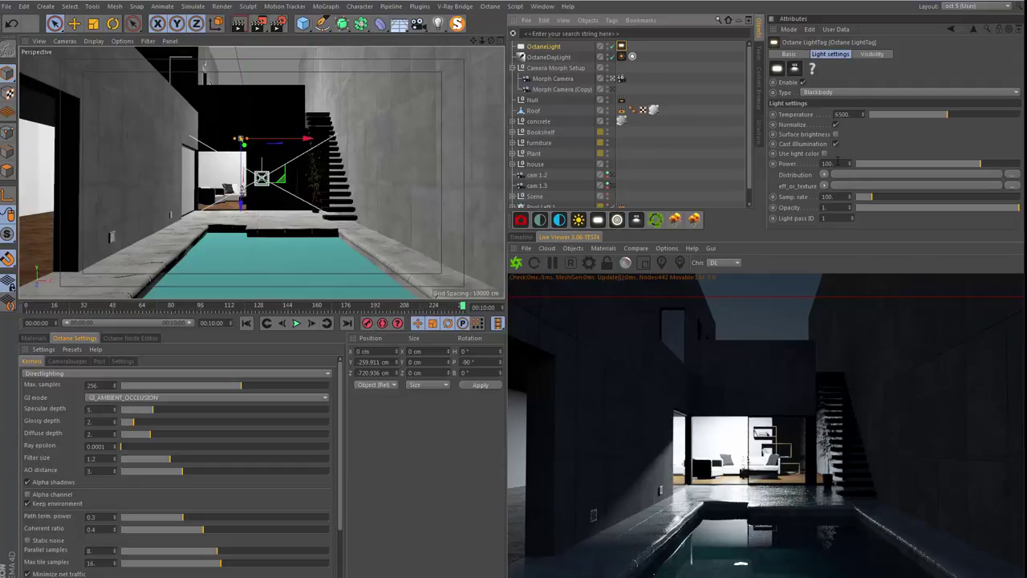
- Set light Power to 50 and Temperature to 2800, and enable Use light color
double_click(838, 162)
text(50)
key(Return)
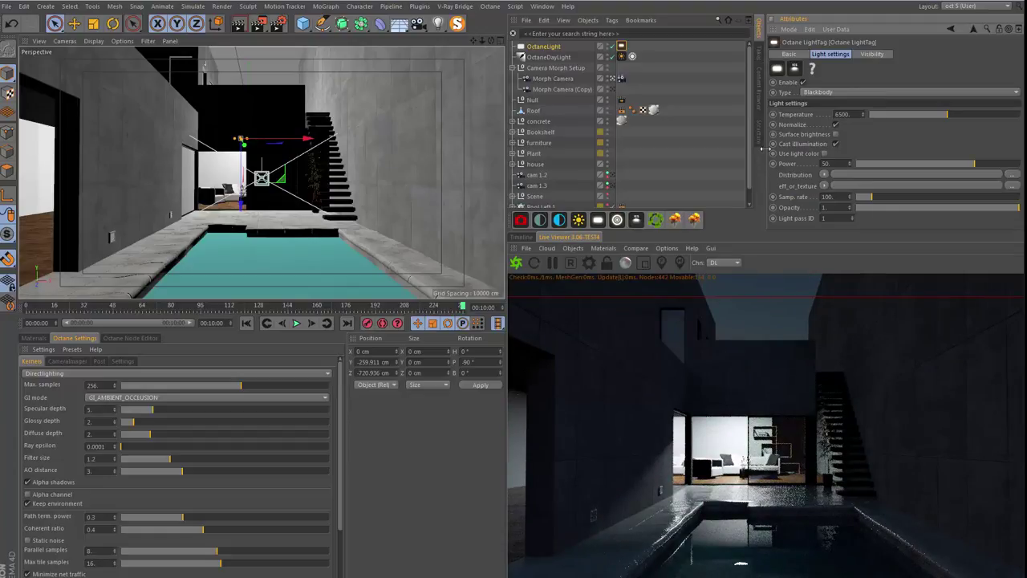
double_click(841, 114)
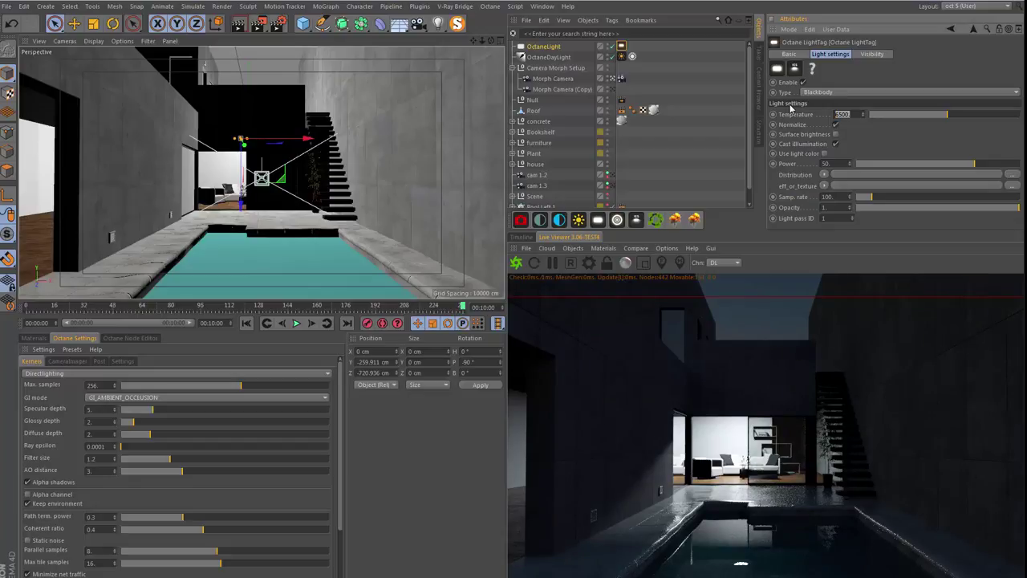
text(28)
key(Return)
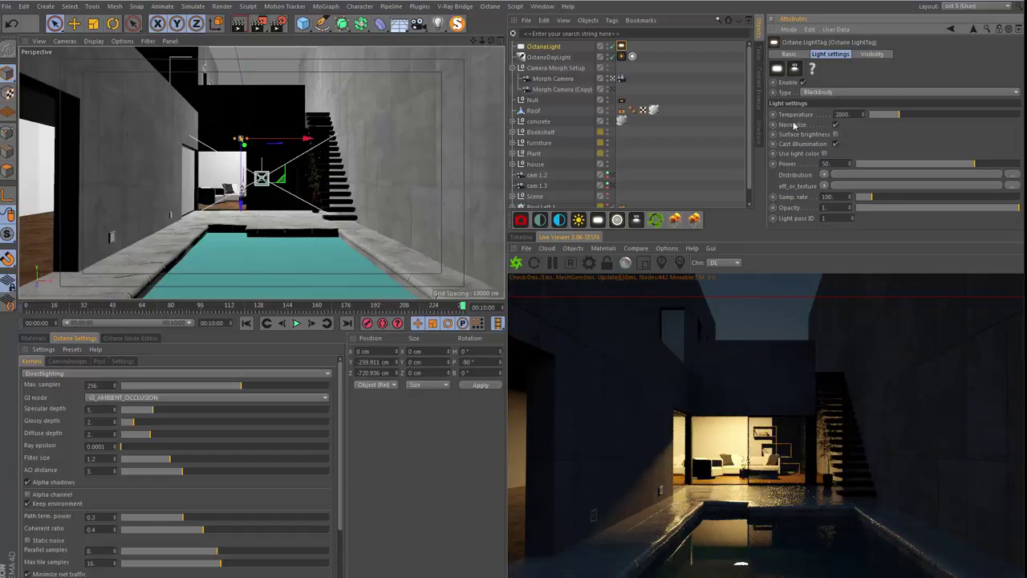
click(824, 154)
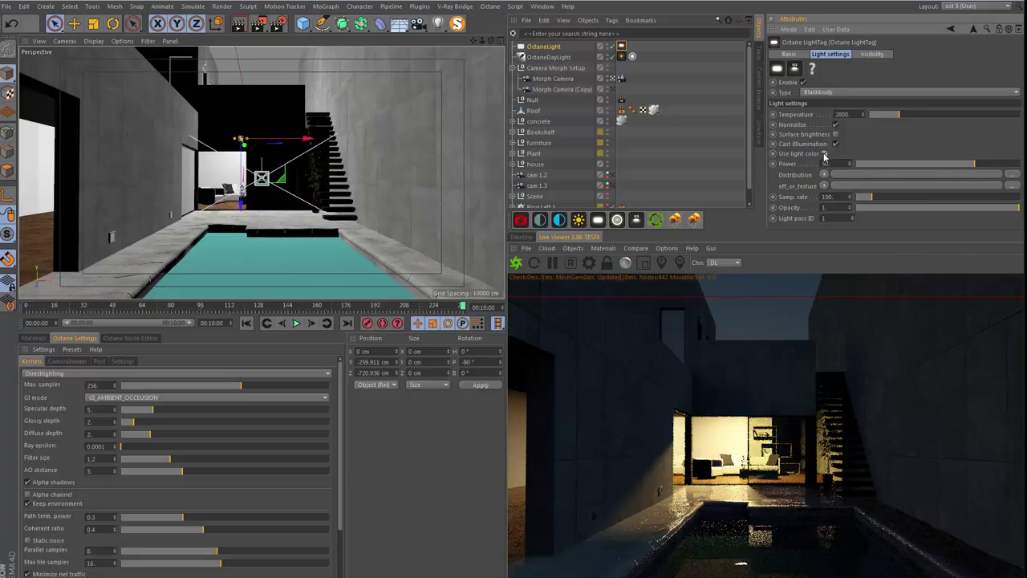
- Tint the OctaneLight's colour deep blue
click(545, 47)
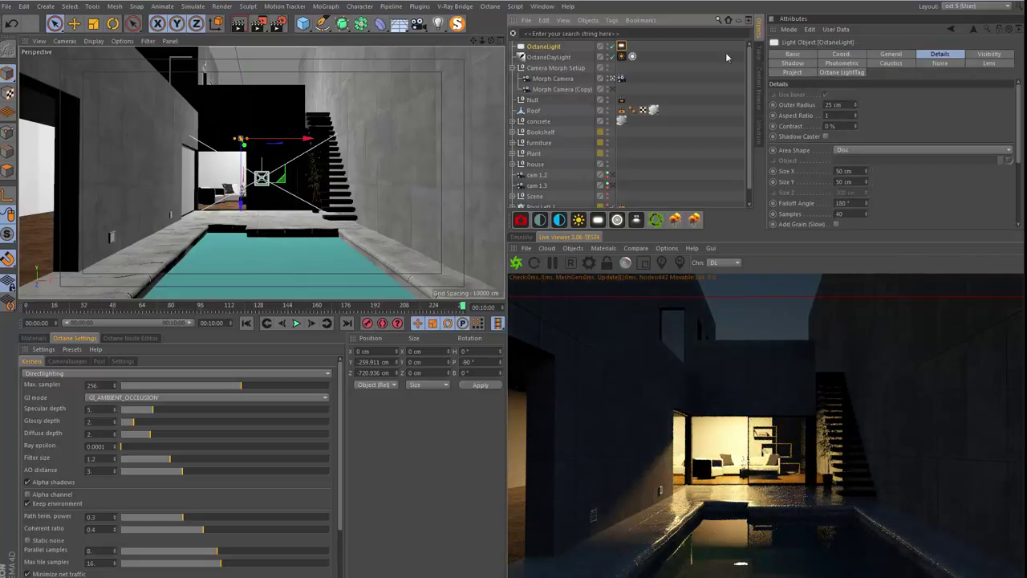
click(887, 55)
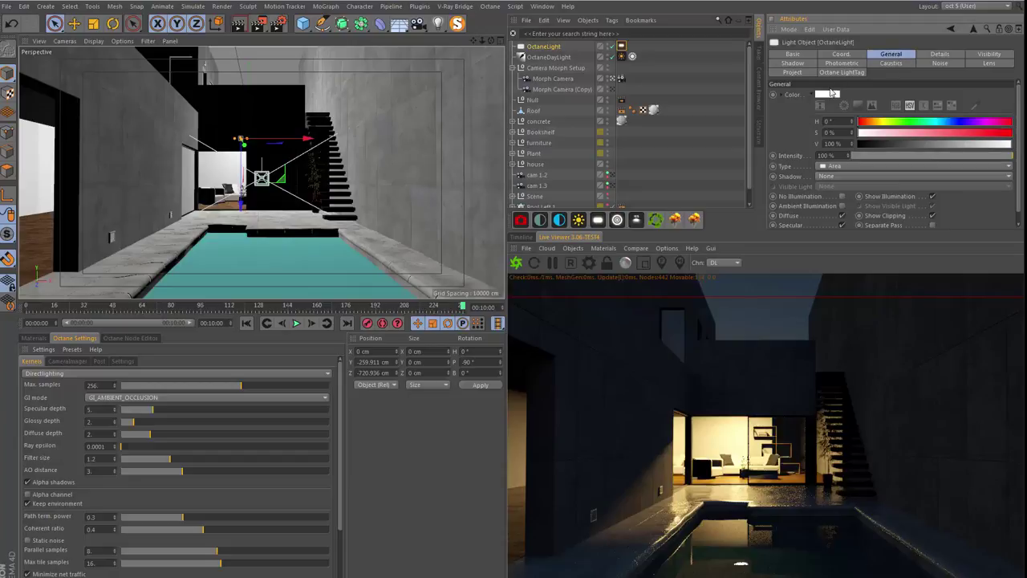
mouse_move(874, 121)
mouse_down()
mouse_move(958, 121)
mouse_move(1014, 138)
mouse_up()
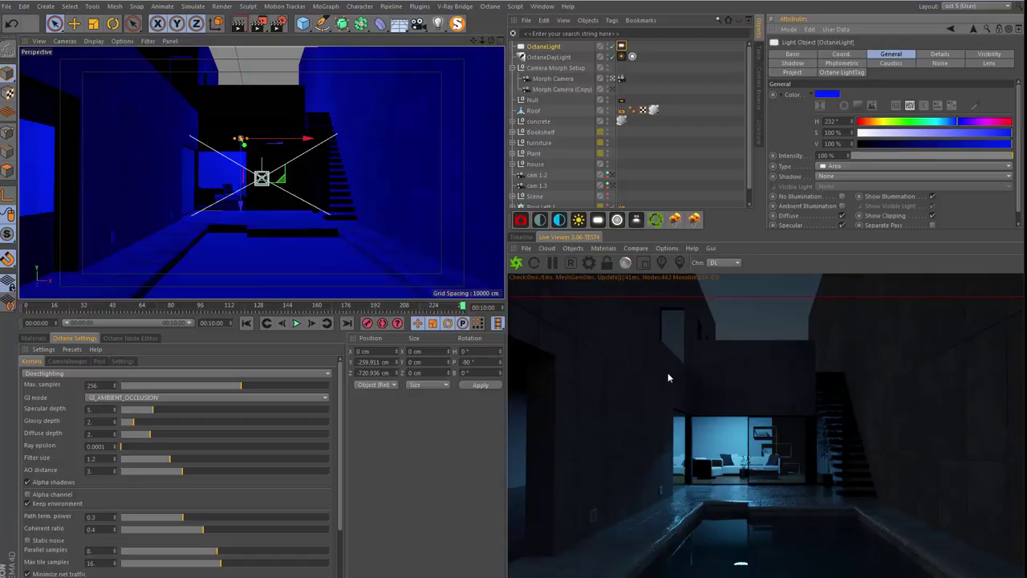
- Enable Cast illumination, disable Use light color, and reset the light colour to white
click(621, 46)
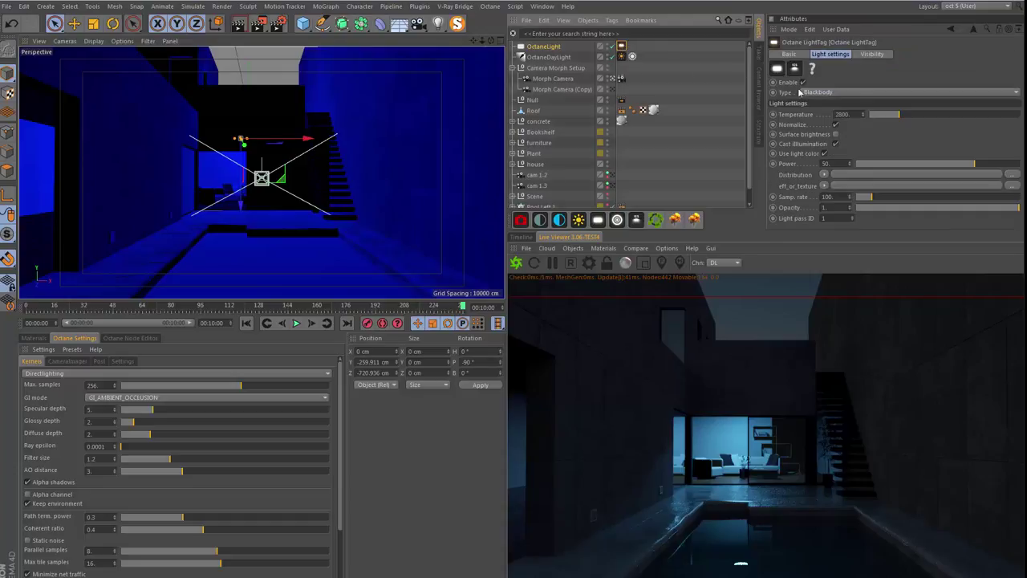
click(835, 142)
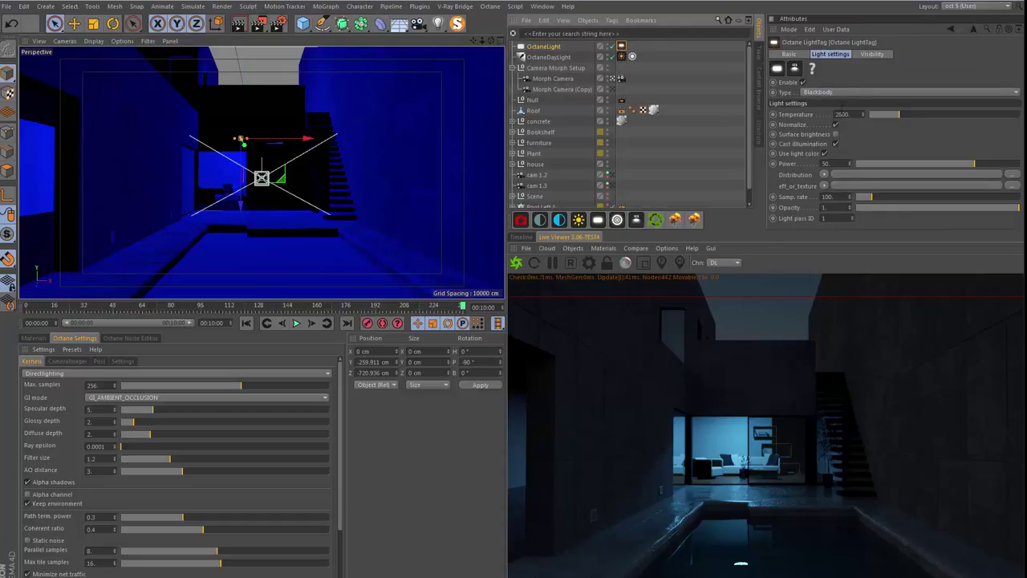
click(825, 154)
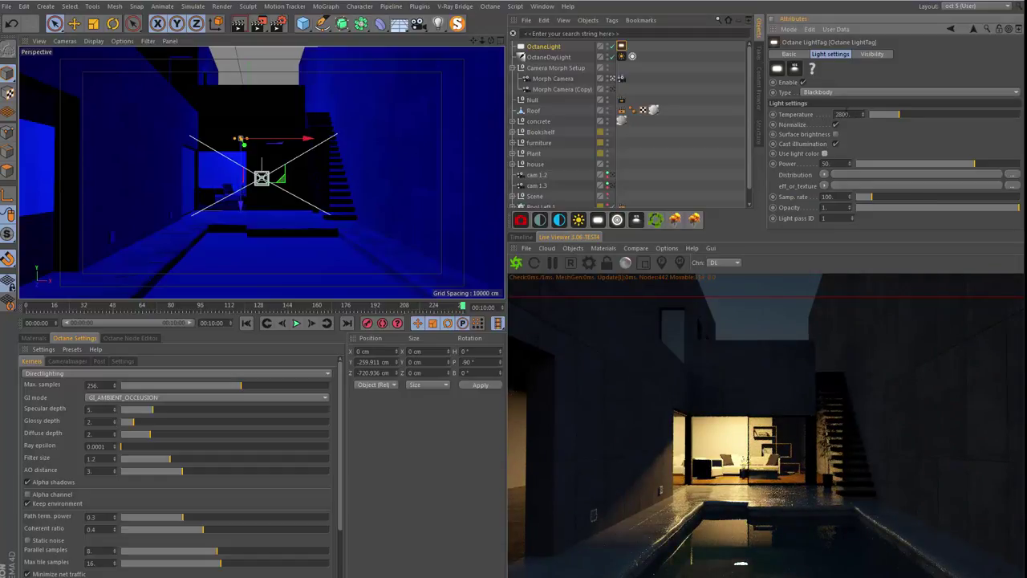
click(551, 48)
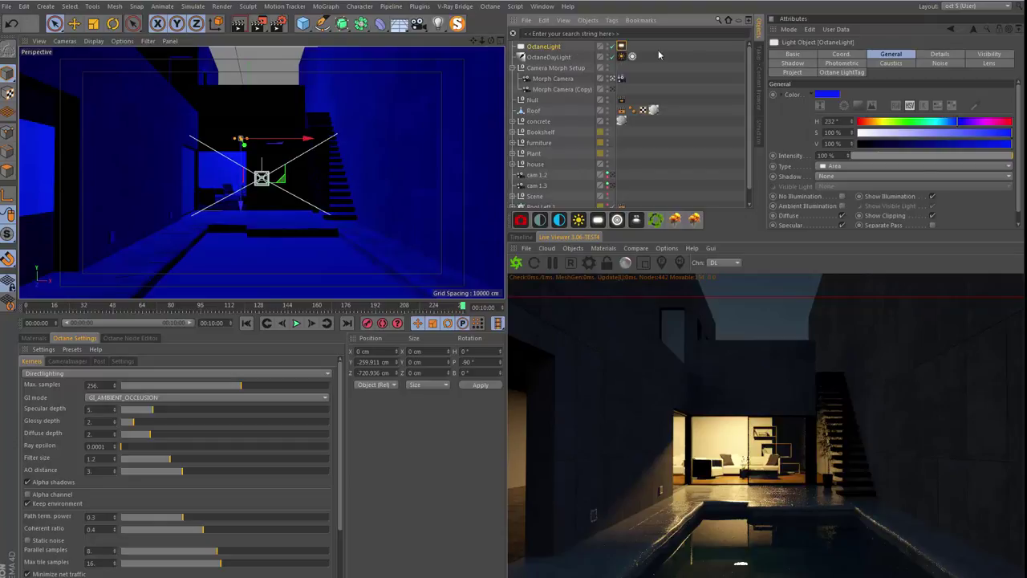
click(833, 96)
click(797, 112)
click(812, 133)
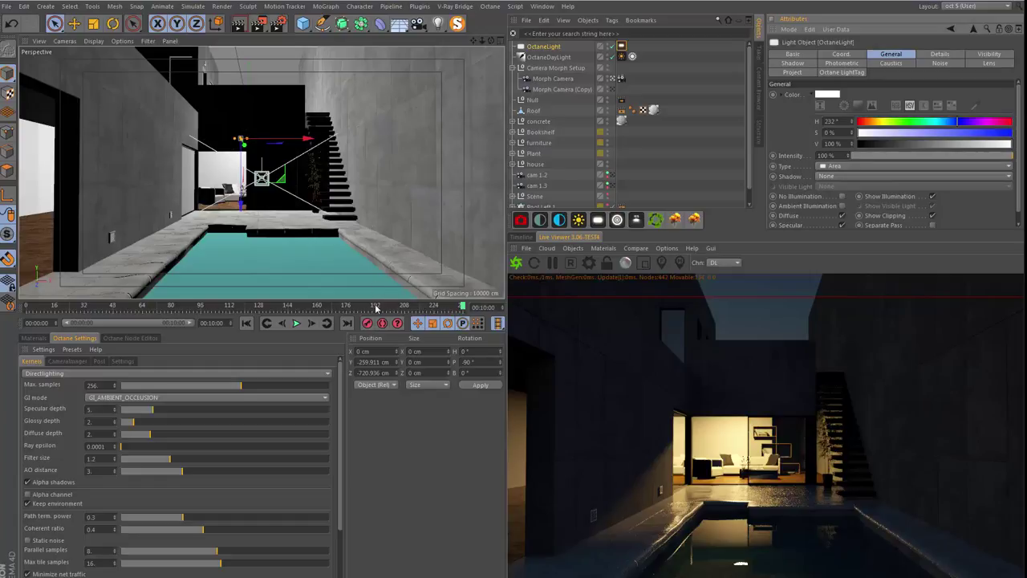
- Drop the OctaneLight's power to 0.0001 at frame 144
mouse_move(376, 308)
mouse_down()
mouse_move(245, 315)
mouse_move(309, 316)
mouse_up()
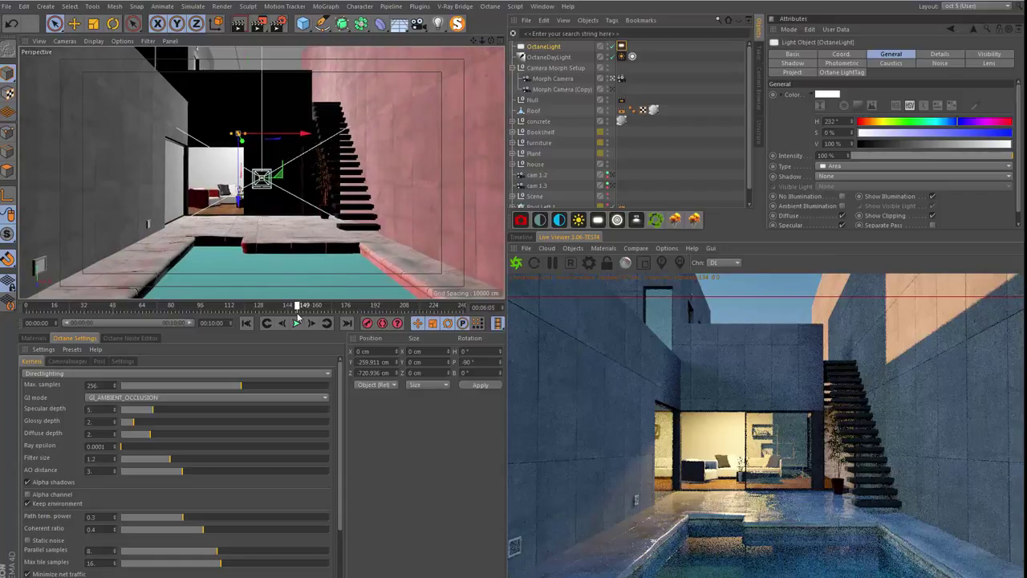
mouse_move(309, 315)
mouse_down()
mouse_move(349, 320)
mouse_move(328, 306)
mouse_move(287, 314)
mouse_up()
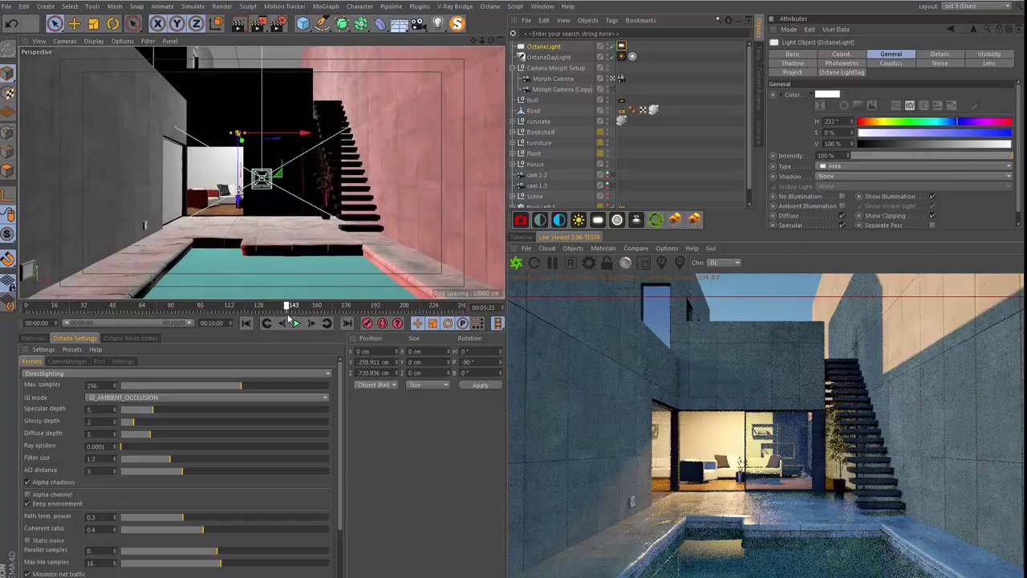
click(614, 48)
click(621, 47)
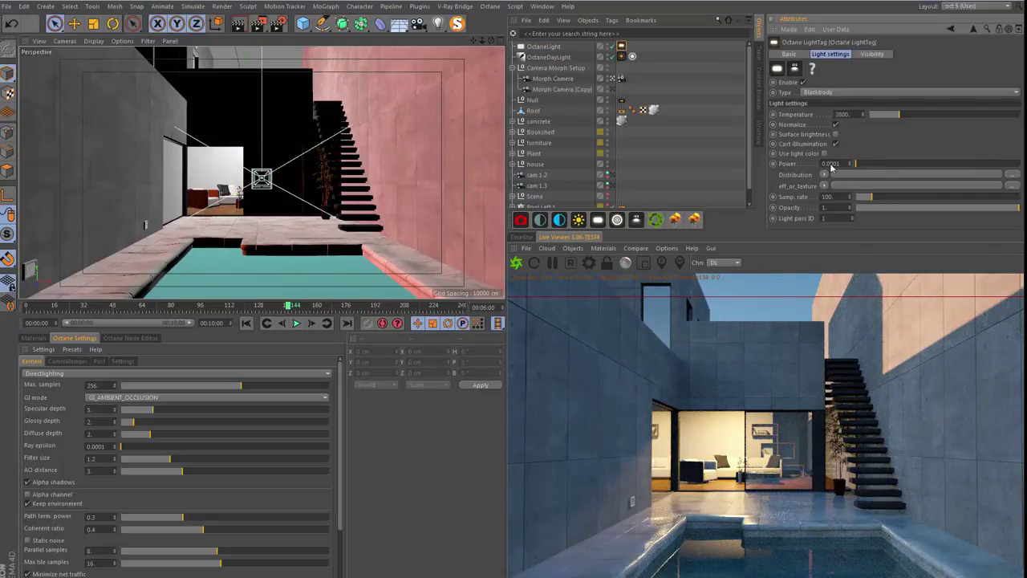
drag(884, 163, 777, 169)
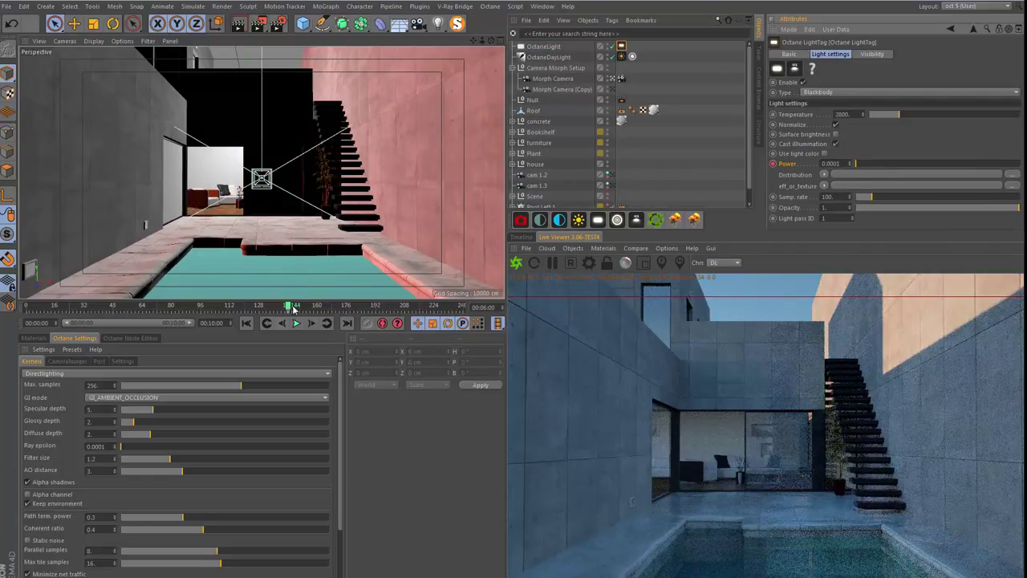
- At about frame 171, keyframe Power at 50 and preview the light switching on
drag(288, 306, 336, 309)
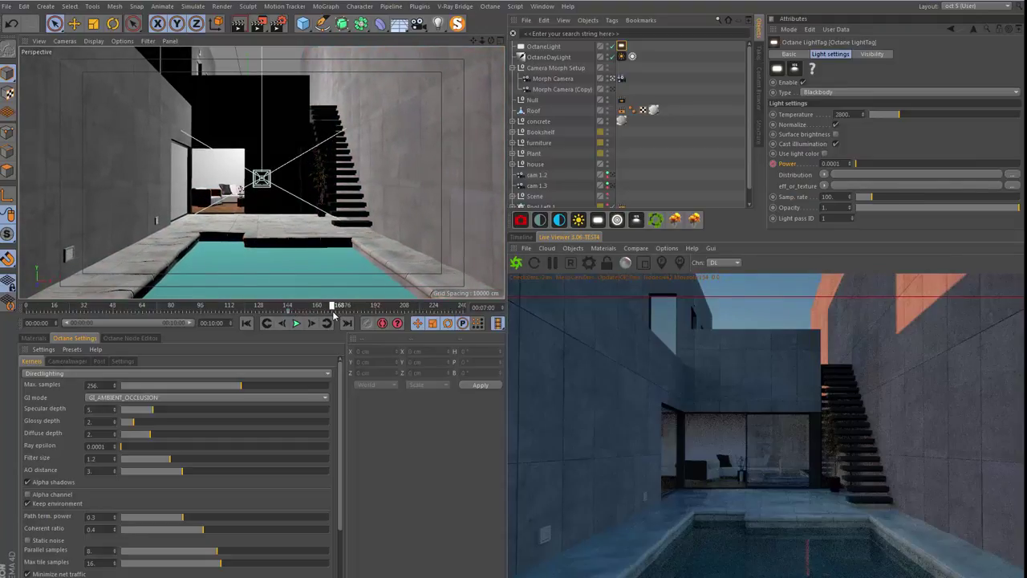
click(834, 162)
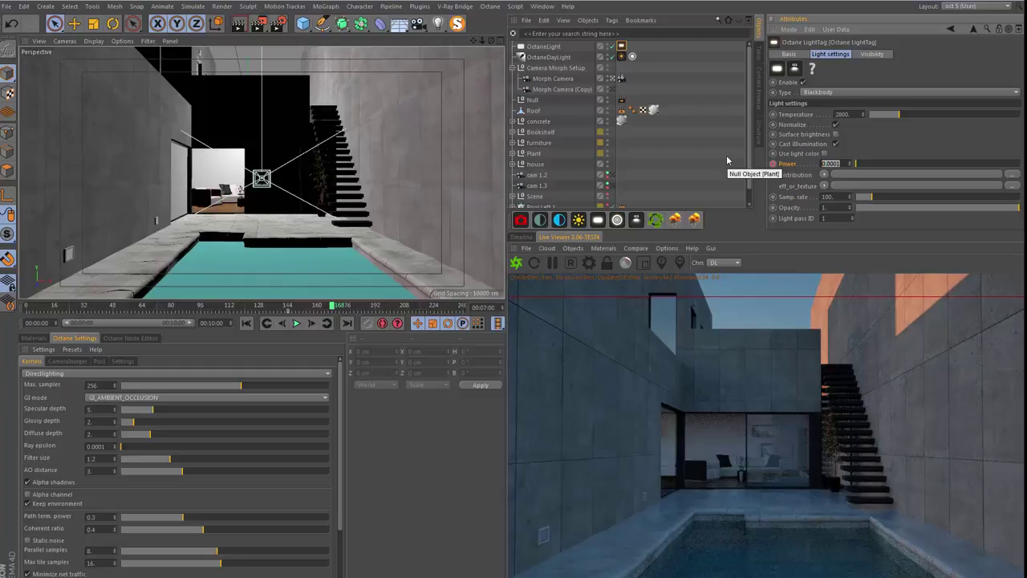
text(50)
key(Return)
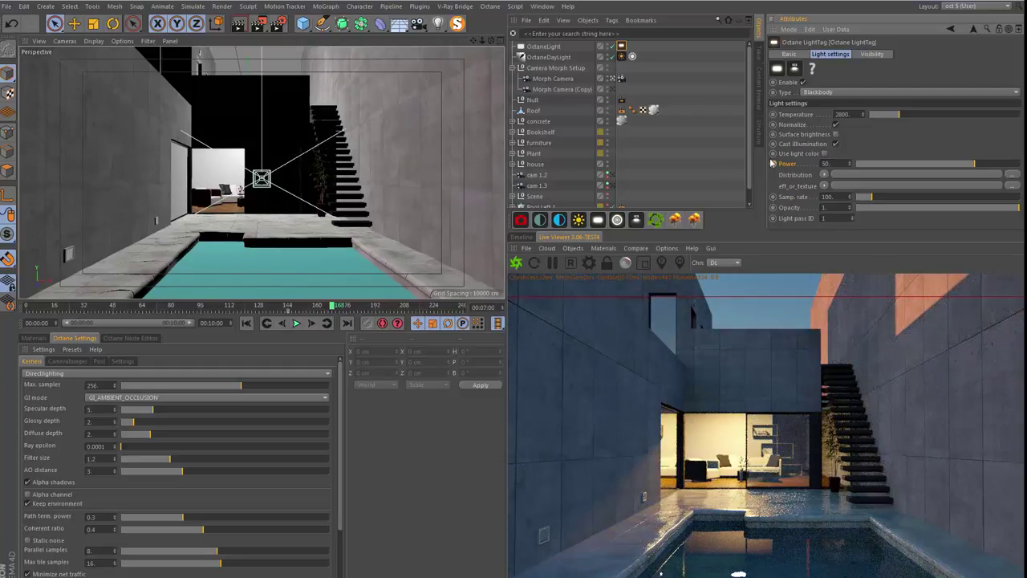
ctrl+click(774, 164)
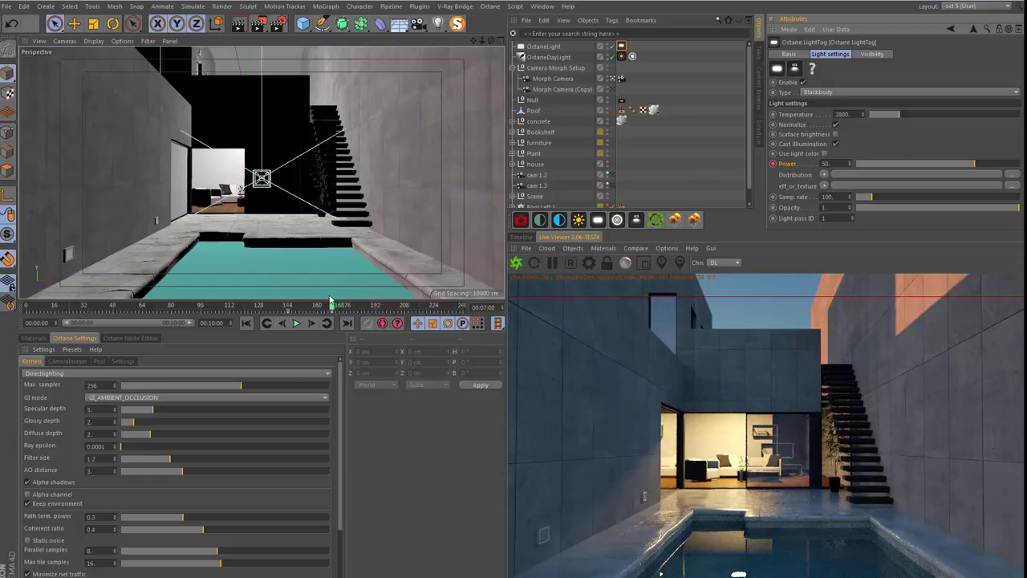
drag(330, 301, 347, 305)
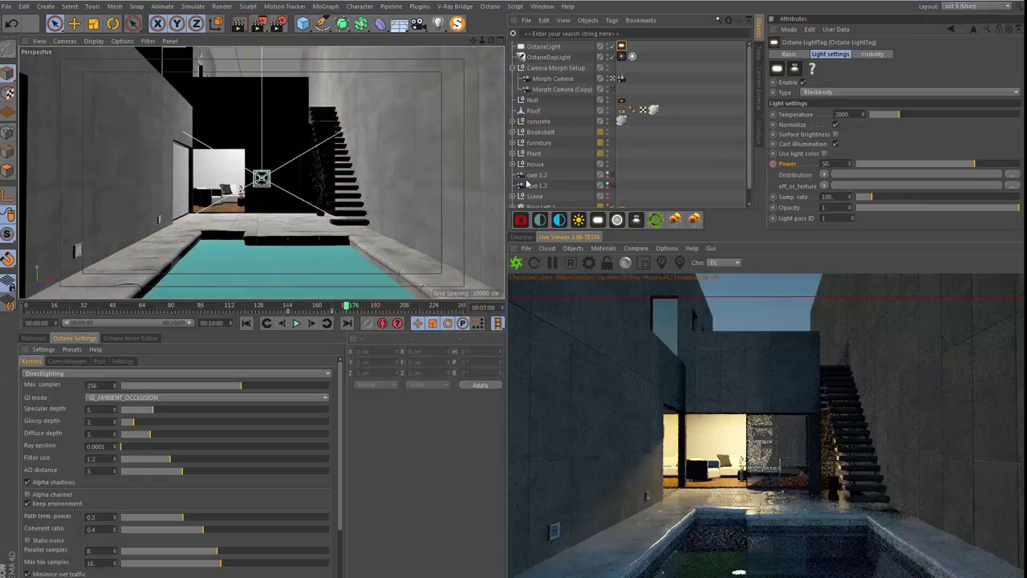
- Change the Sun Expression's final key from 20:00 to 21:00, then scrub to preview the evening lighting
click(632, 56)
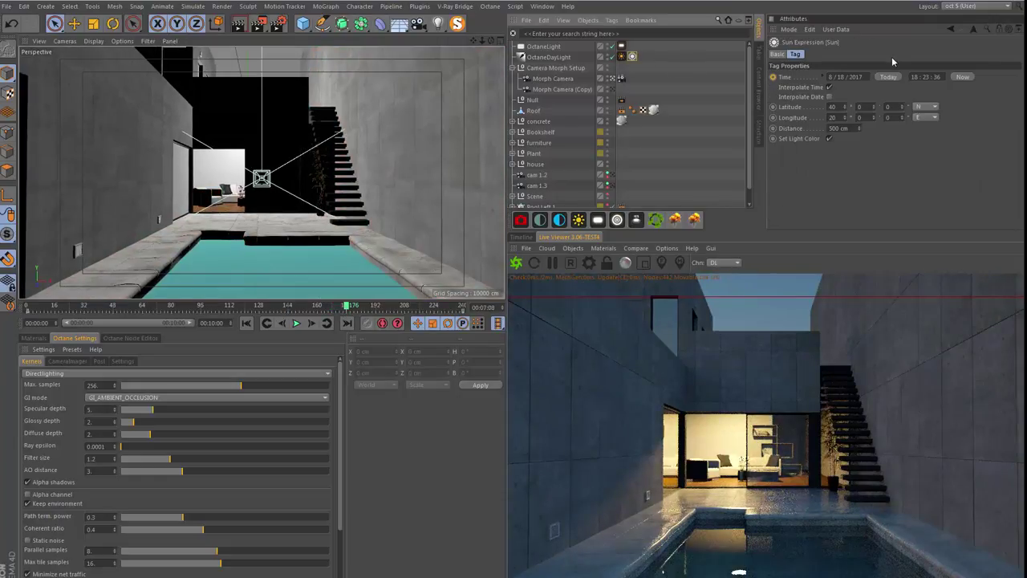
click(462, 310)
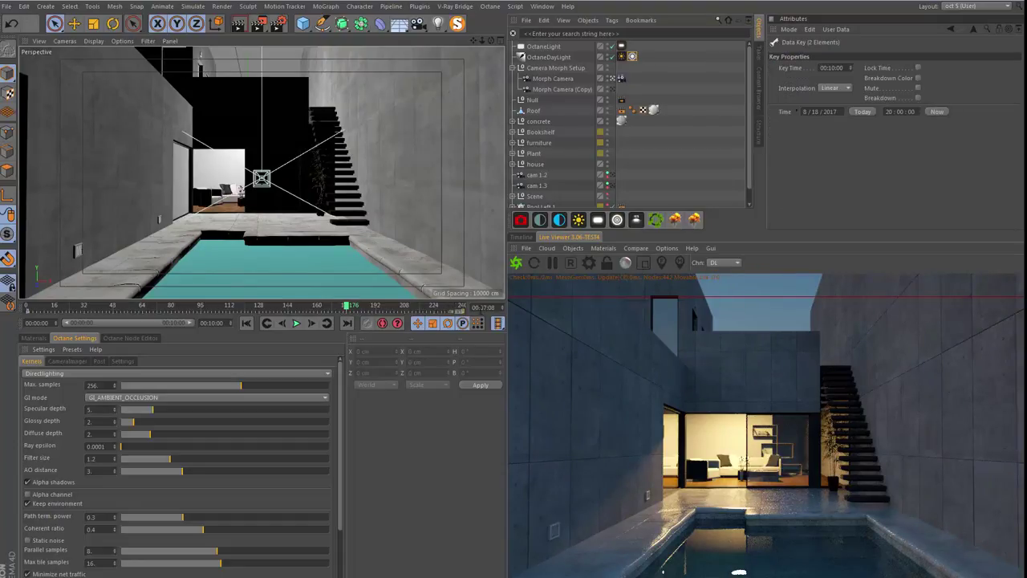
click(891, 111)
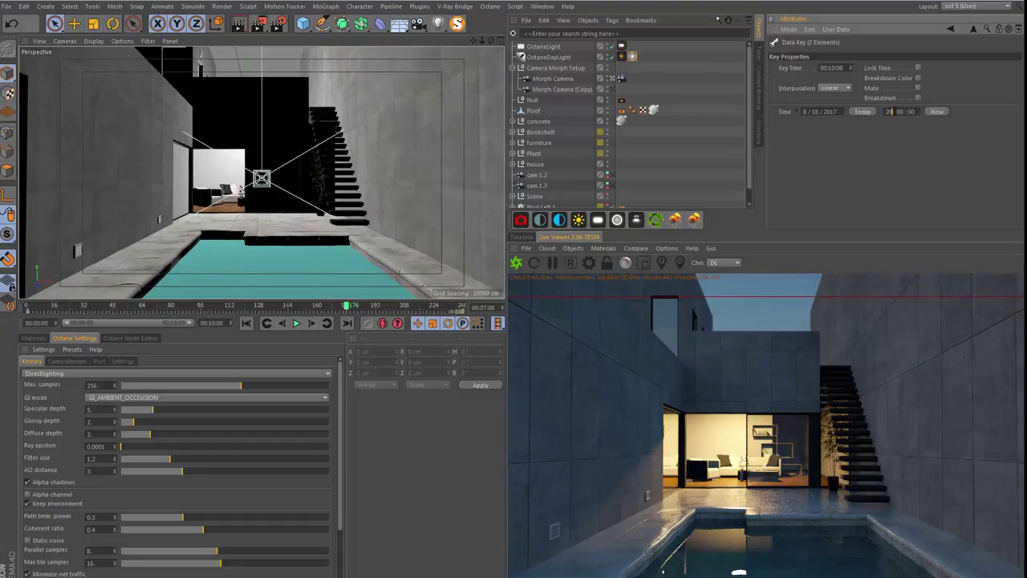
text(21)
key(Return)
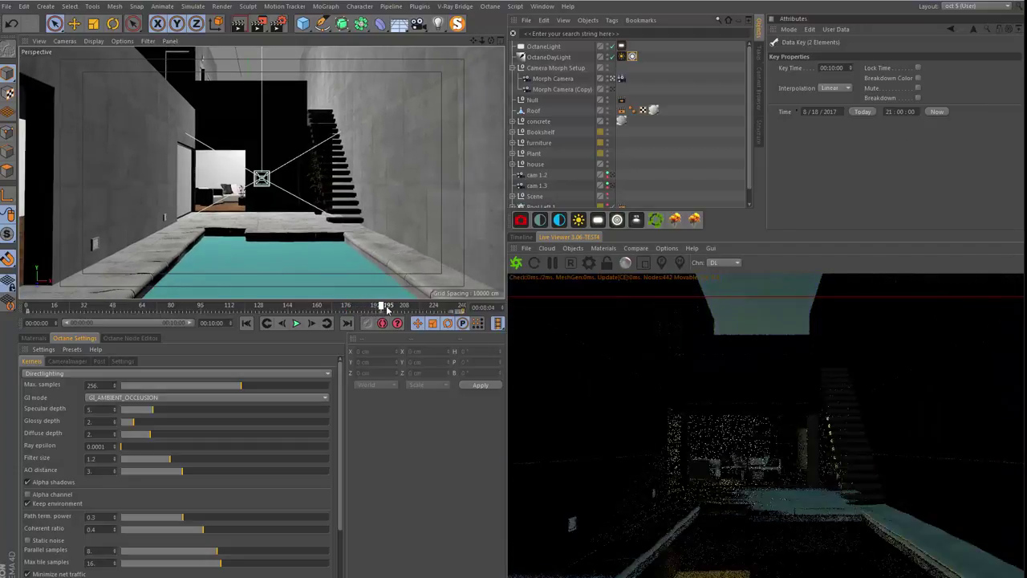
drag(359, 311, 294, 319)
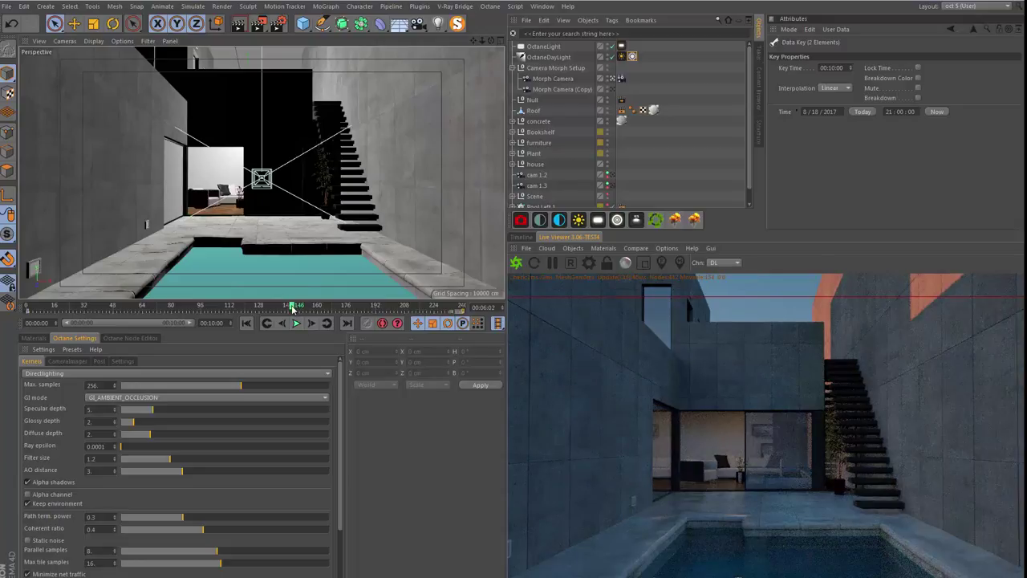
drag(293, 306, 315, 309)
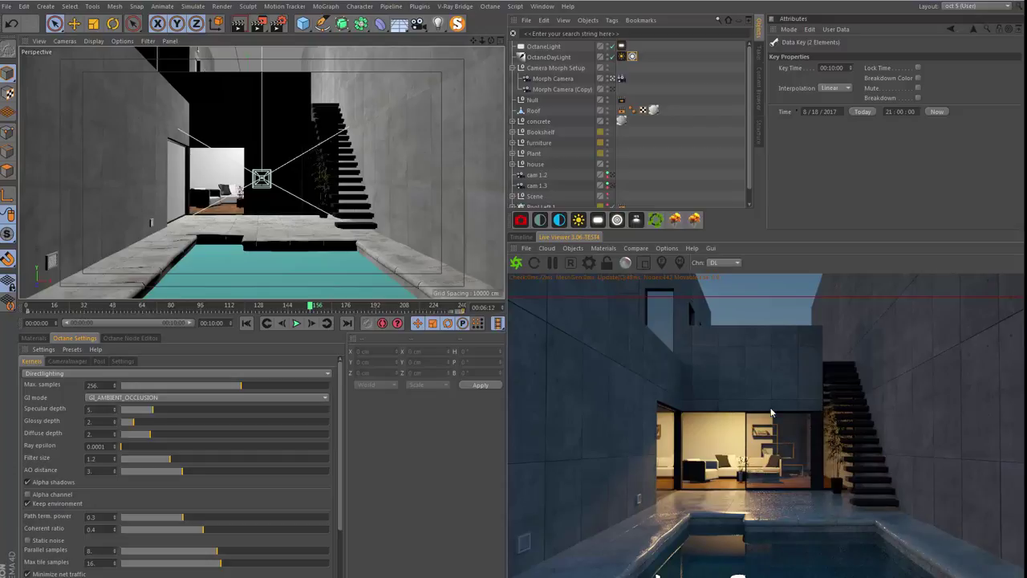
drag(372, 308, 462, 308)
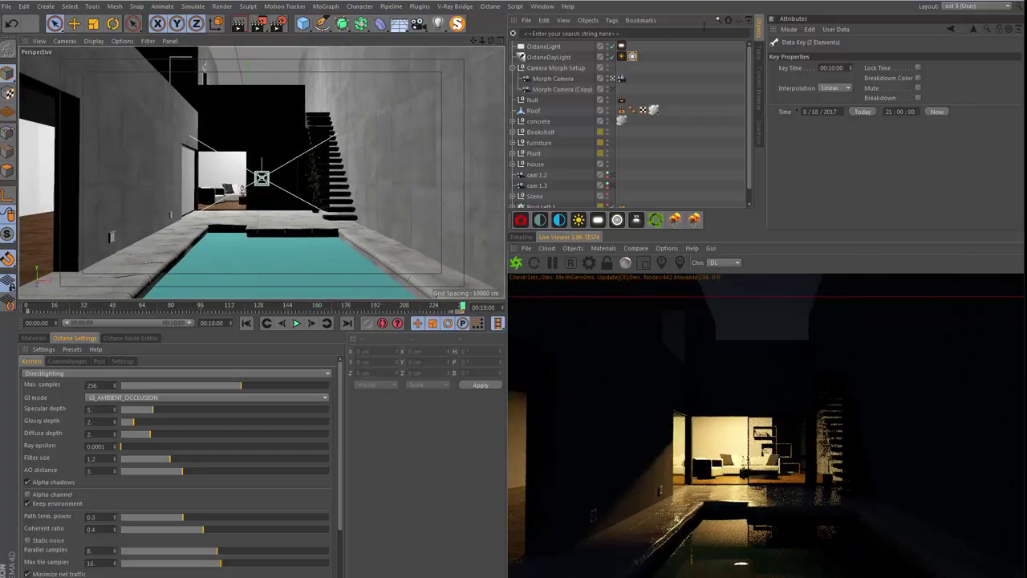
- Duplicate OctaneLight as OctaneLight.1 and shift the copy along X
click(543, 46)
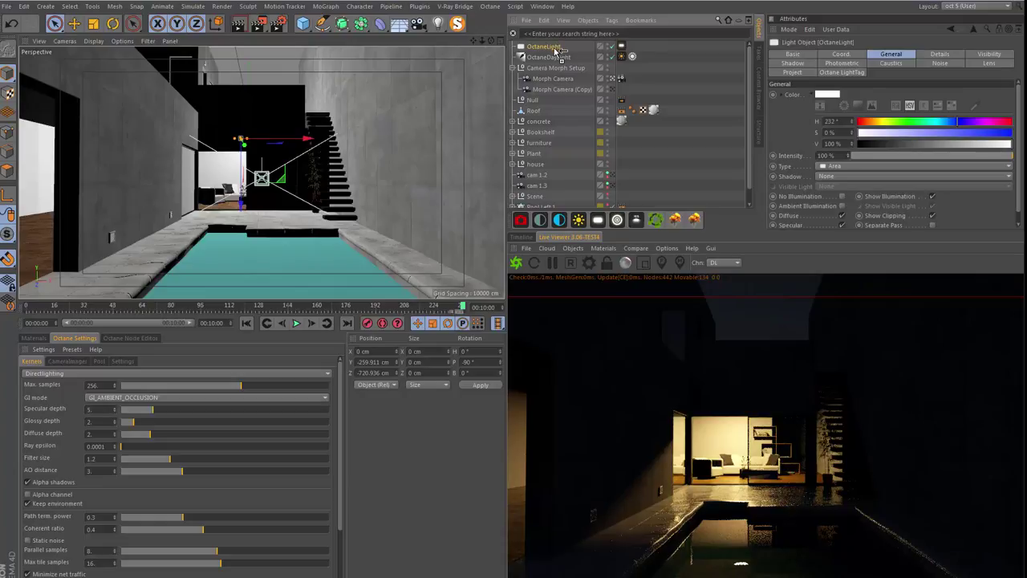
ctrl+drag(546, 47, 554, 58)
drag(301, 138, 335, 144)
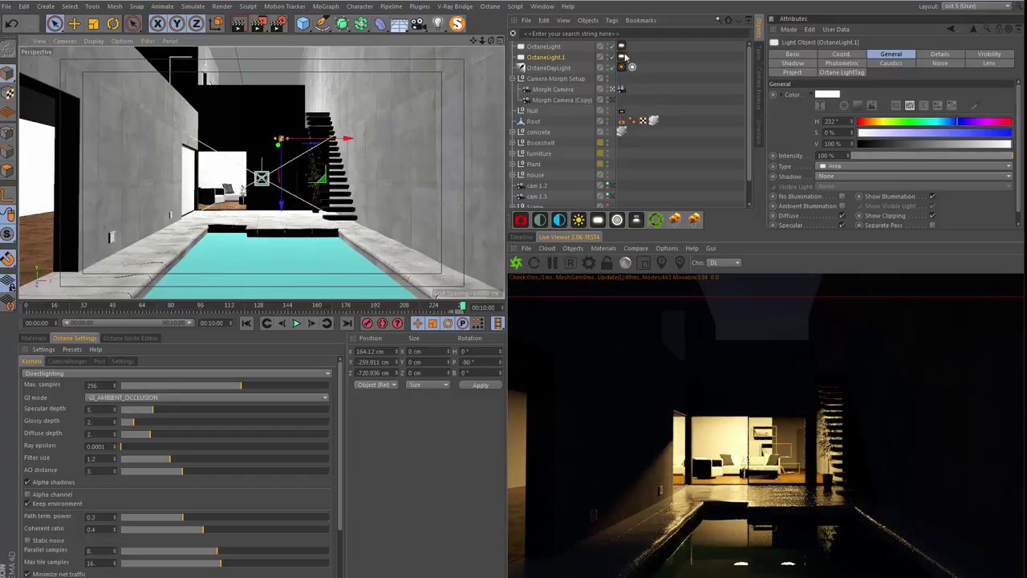
- Slide OctaneLight.1 along the ceiling in the living-room camera, then toggle it to compare lighting
click(658, 61)
click(621, 90)
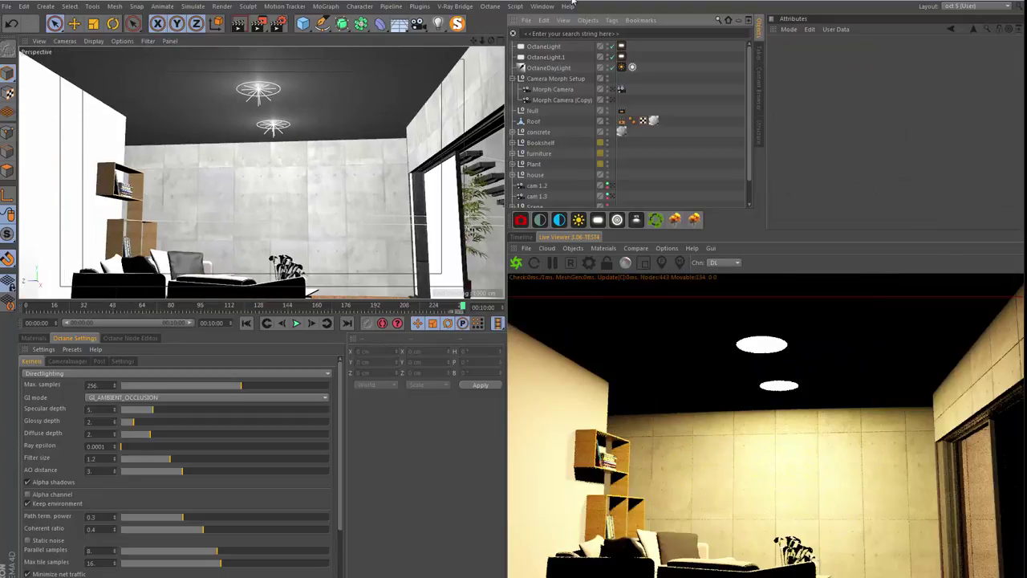
click(546, 57)
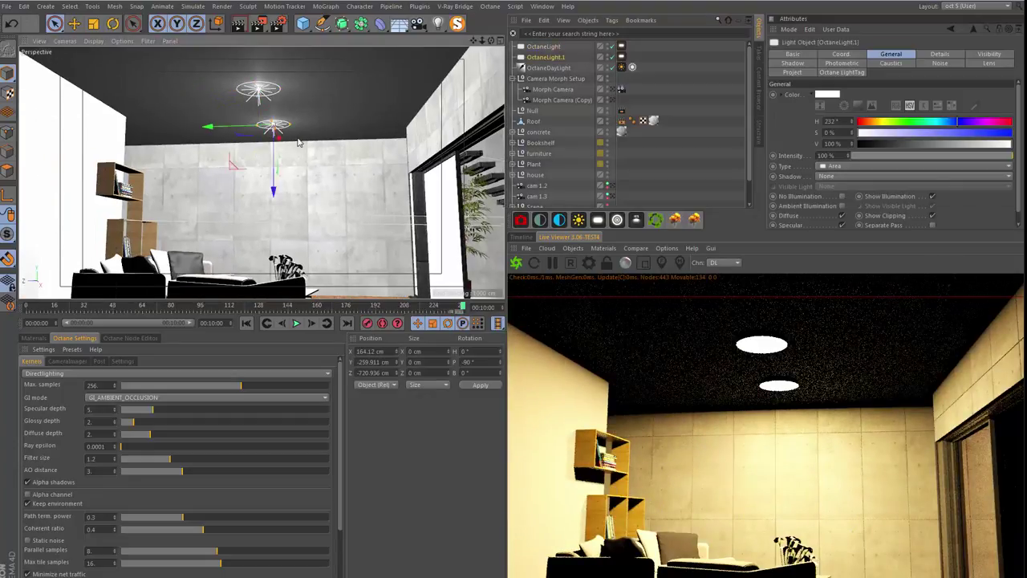
drag(273, 122, 130, 115)
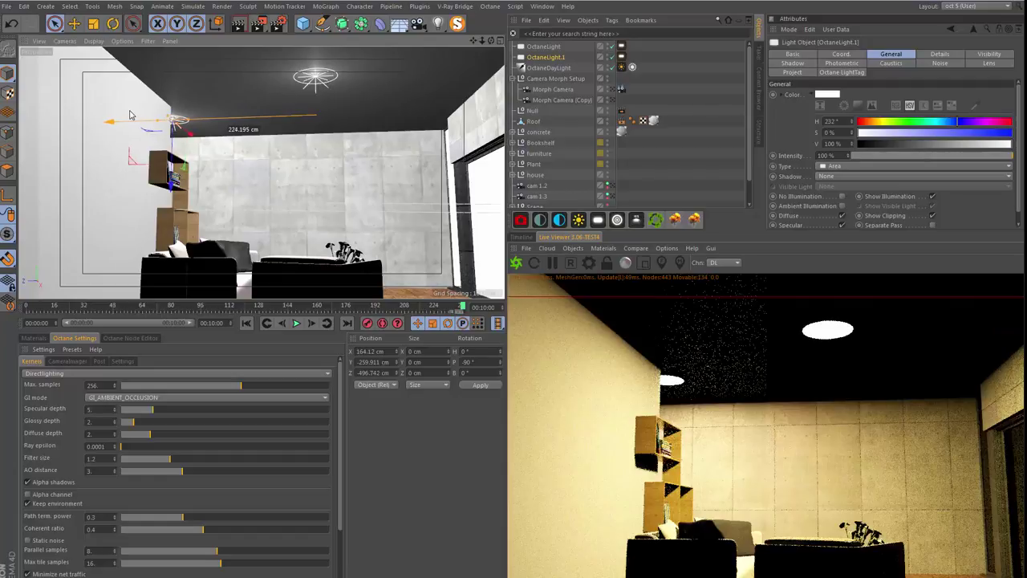
click(614, 93)
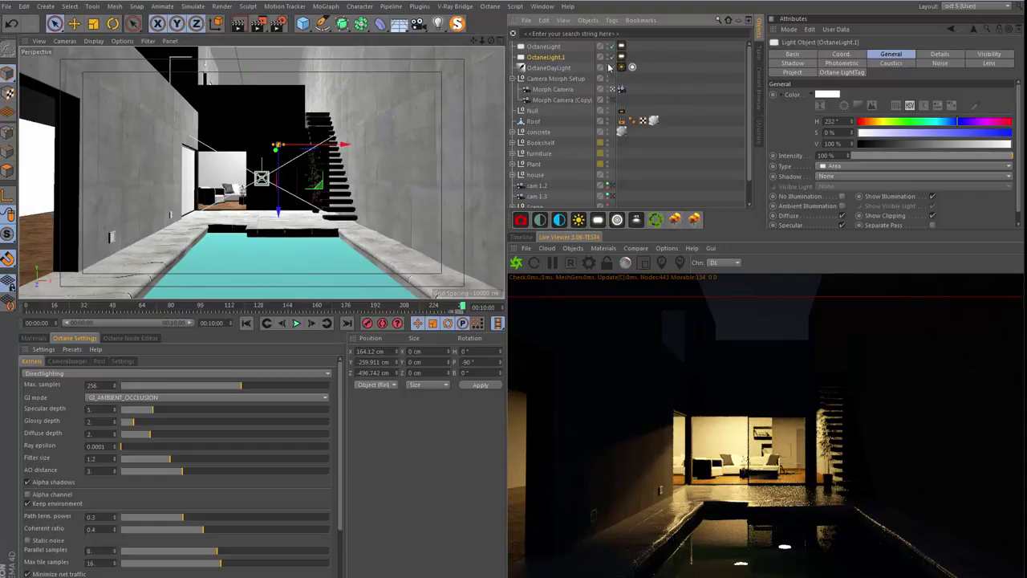
click(612, 59)
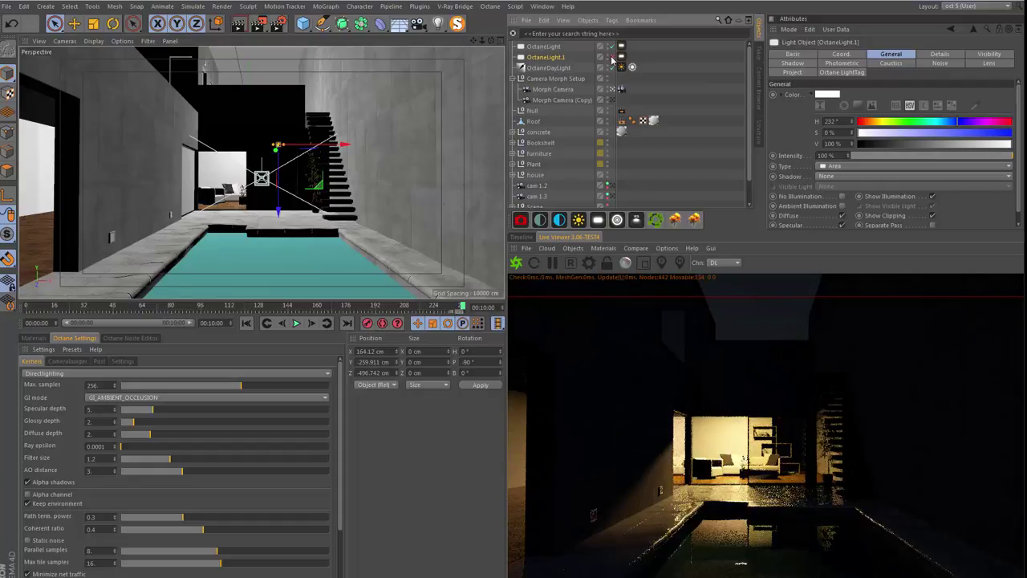
click(613, 59)
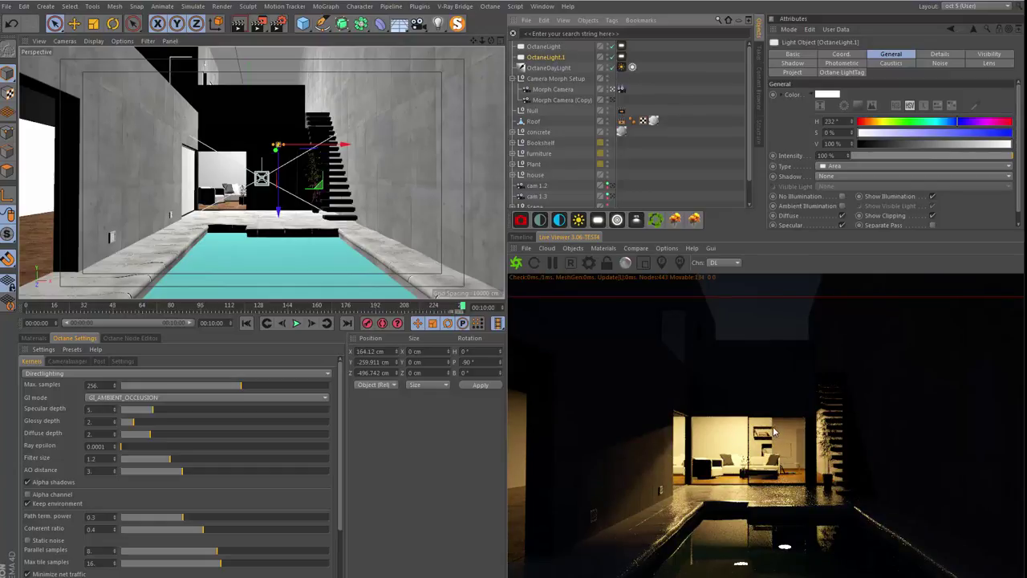
- Switch Octane's global illumination off, then restore GI_AMBIENT_OCCLUSION mode
click(161, 398)
click(109, 411)
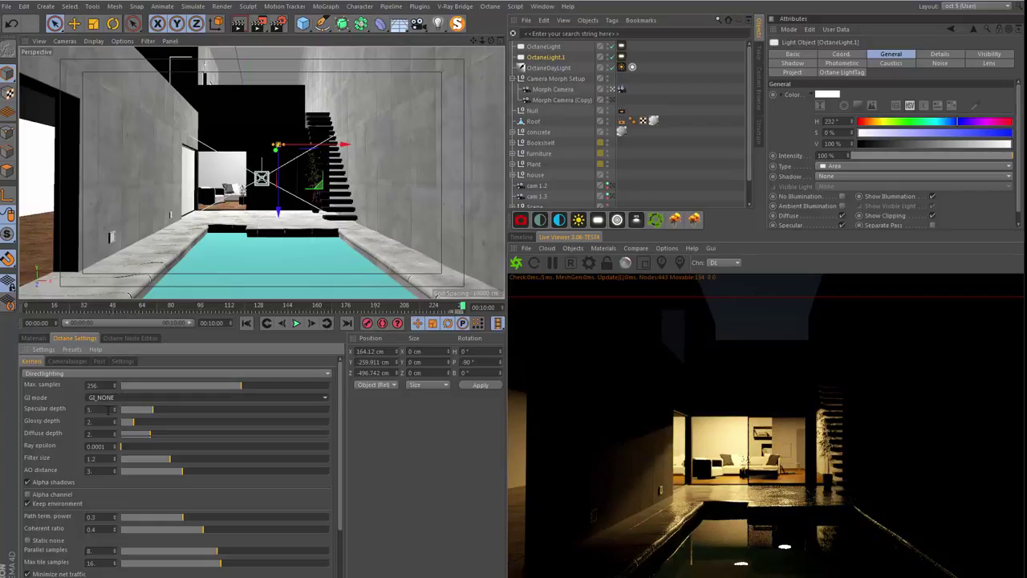
click(95, 400)
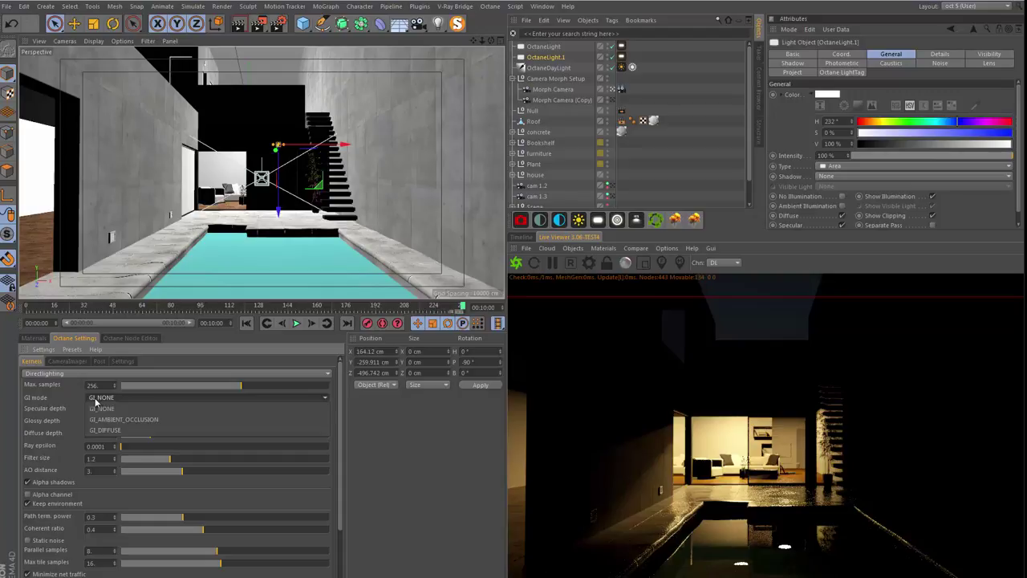
click(112, 418)
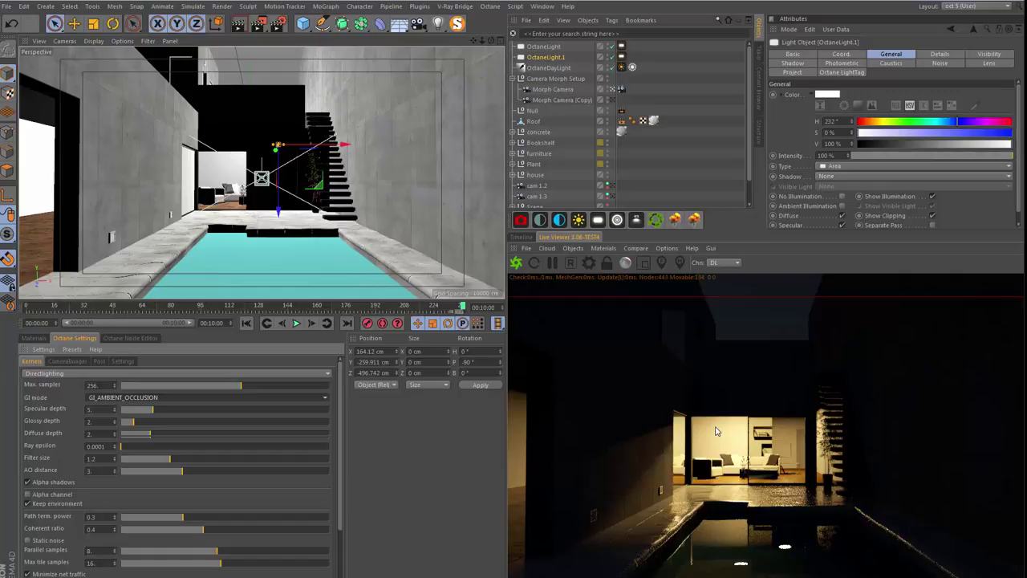
- Enable A/B comparison and set Octane's GI mode to GI_DIFFUSE
click(635, 248)
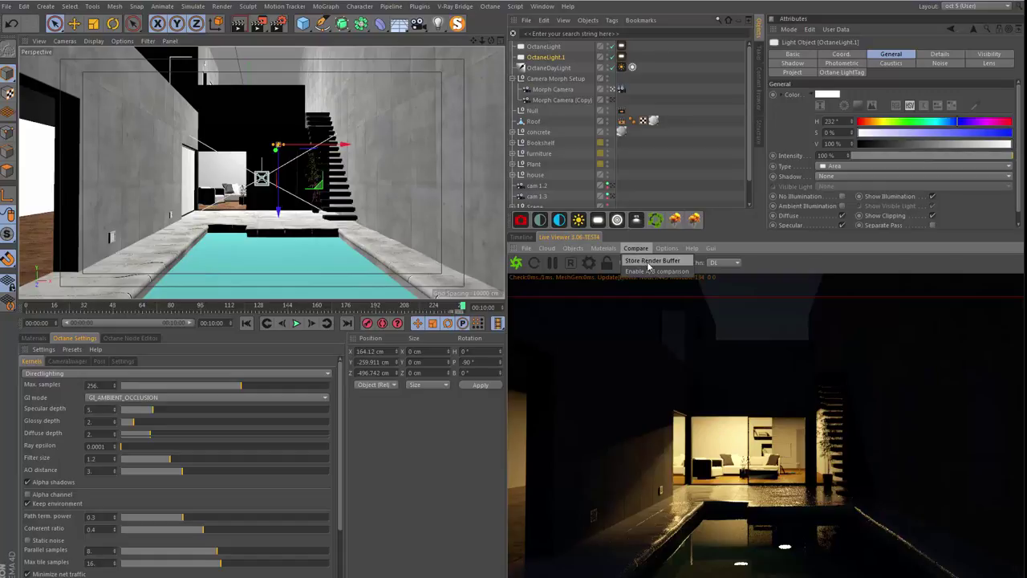
click(649, 270)
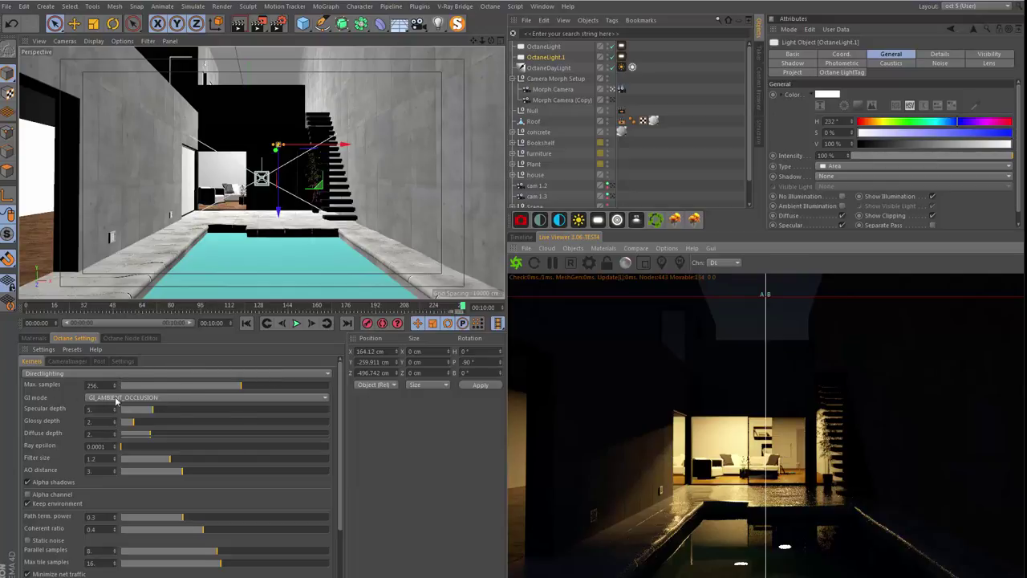
click(118, 398)
click(116, 433)
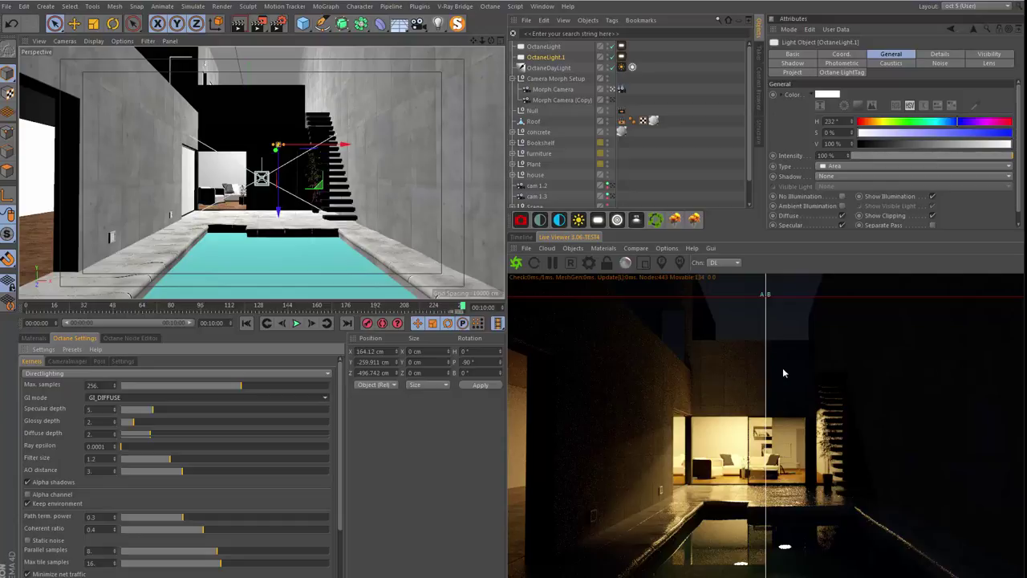
- Sweep the A/B divider across the render to compare GI_DIFFUSE with ambient occlusion
drag(767, 370, 1020, 378)
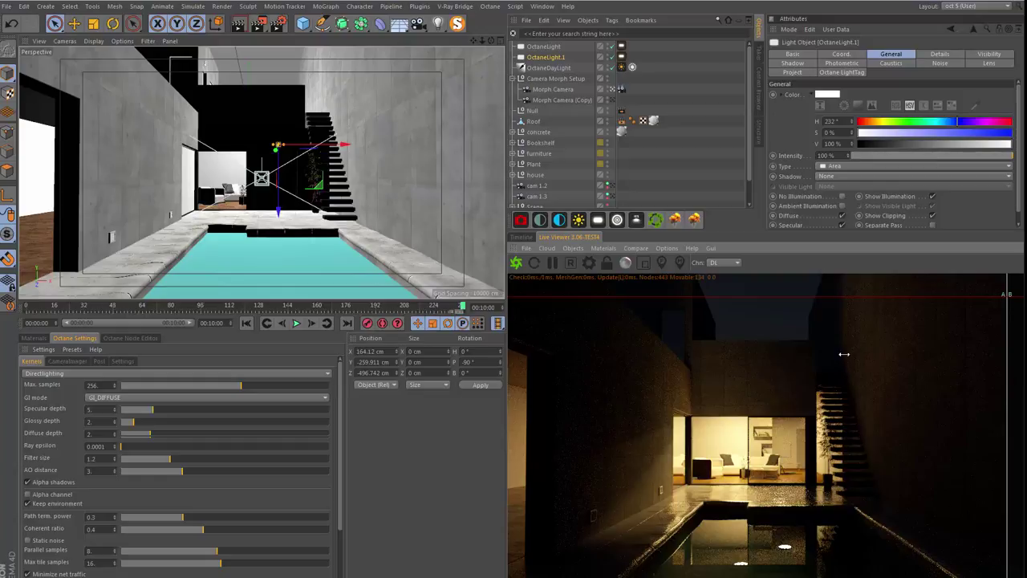
drag(844, 354, 452, 307)
mouse_move(817, 354)
mouse_down()
mouse_move(954, 349)
mouse_move(754, 345)
mouse_move(1007, 341)
mouse_move(576, 320)
mouse_move(653, 327)
mouse_move(1020, 317)
mouse_up()
mouse_move(1004, 316)
mouse_down()
mouse_move(399, 341)
mouse_move(668, 344)
mouse_move(552, 335)
mouse_move(588, 327)
mouse_move(1021, 332)
mouse_up()
- Check the Max. samples value and turn on render time and sample info overlays
click(95, 385)
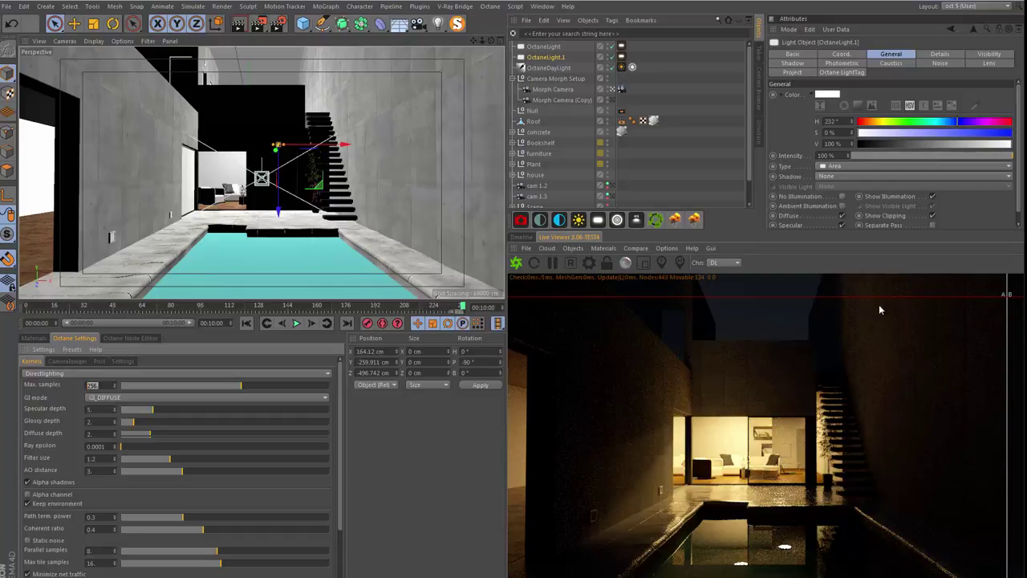
drag(1008, 343, 785, 341)
click(91, 386)
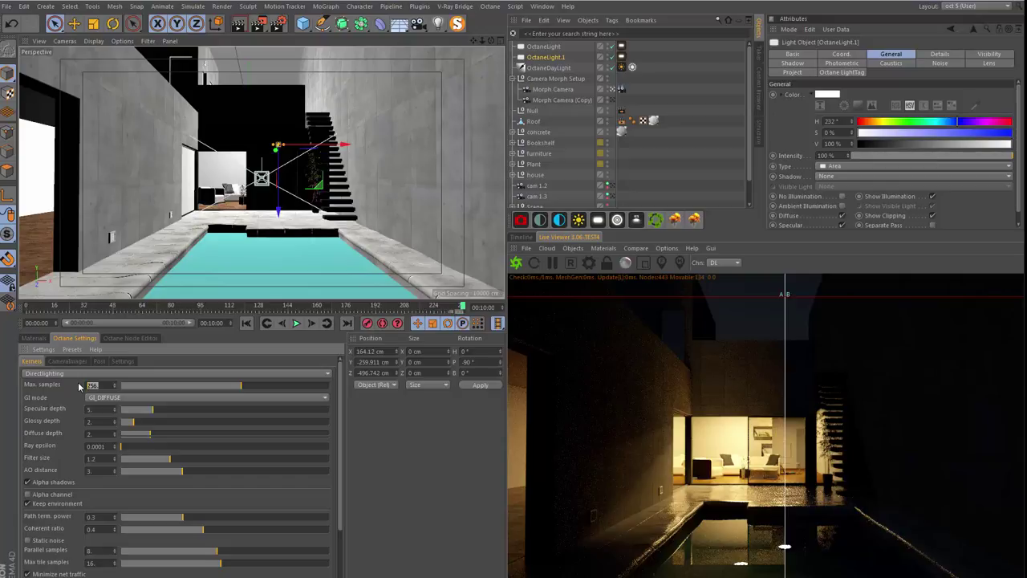
click(667, 247)
click(682, 321)
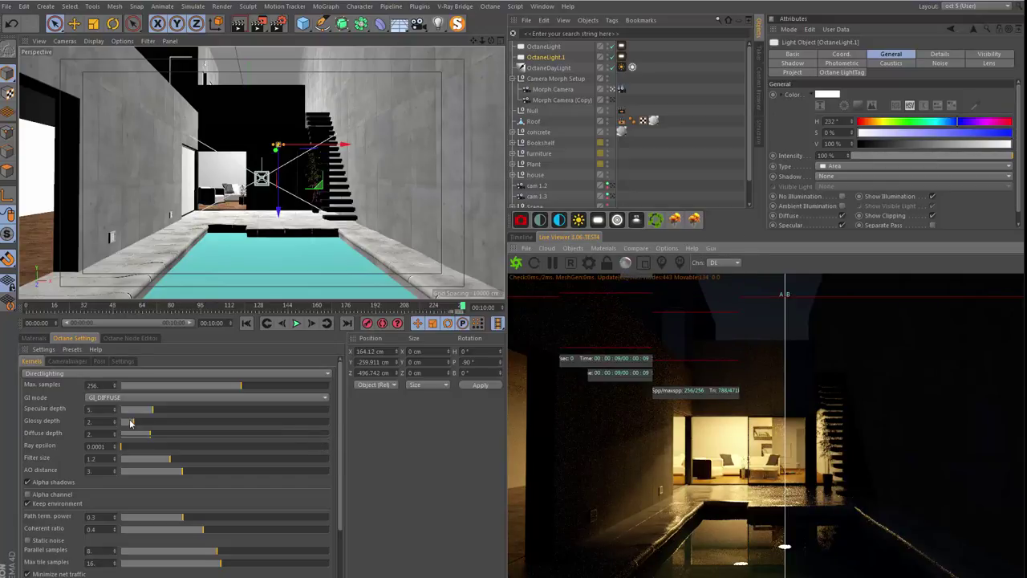
- Turn off A/B comparison and set the GI mode back to GI_AMBIENT_OCCLUSION
click(639, 250)
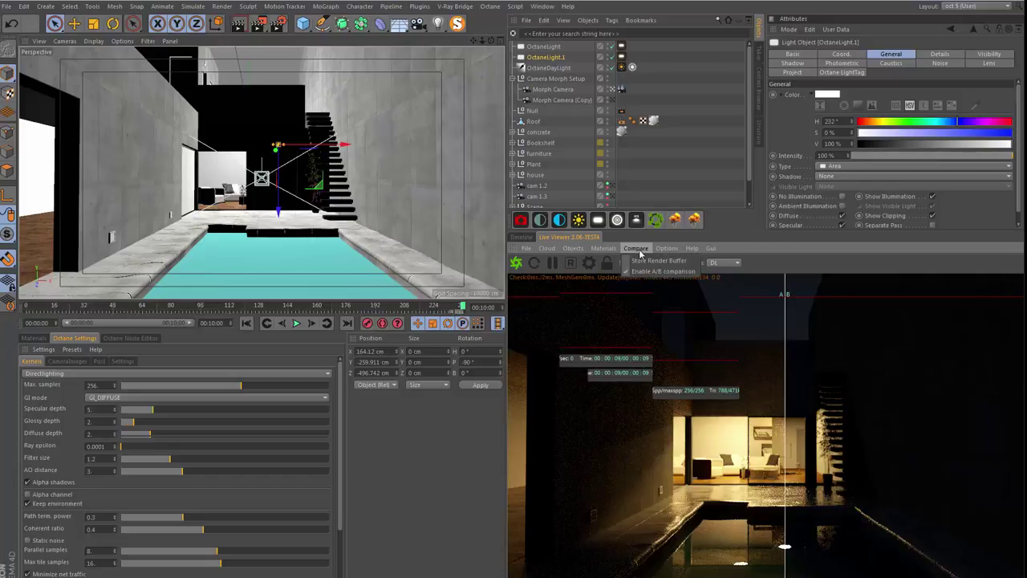
click(663, 271)
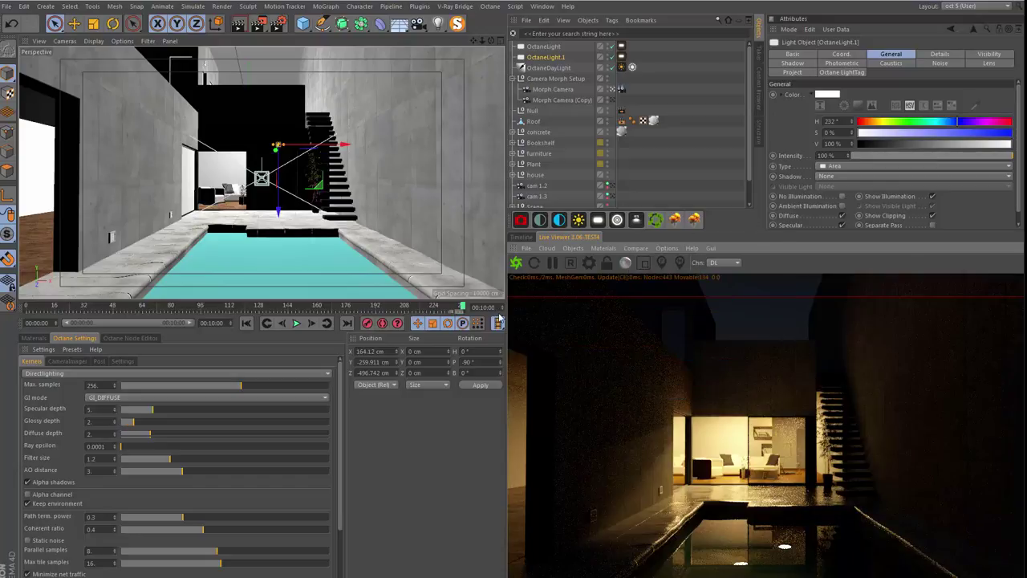
click(274, 398)
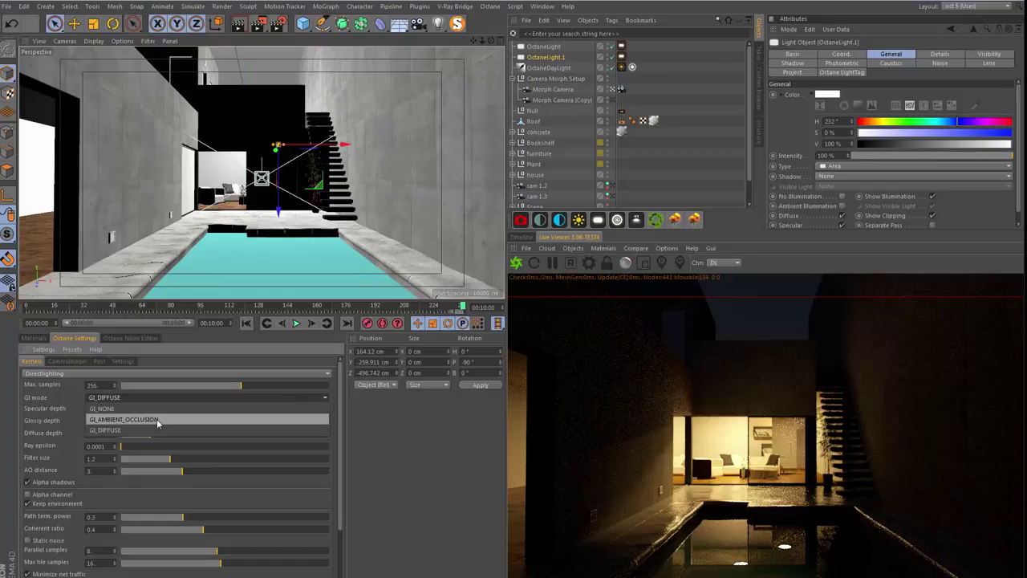
click(158, 419)
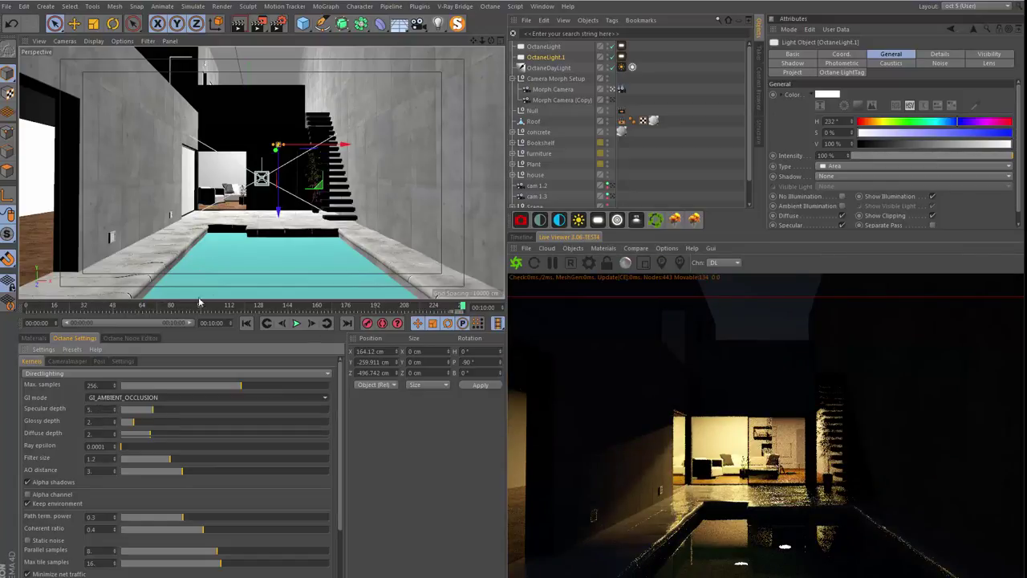
- Switch to the interior camera shot, orbit toward the concrete upper wall, and list the scene's materials
drag(462, 308, 26, 307)
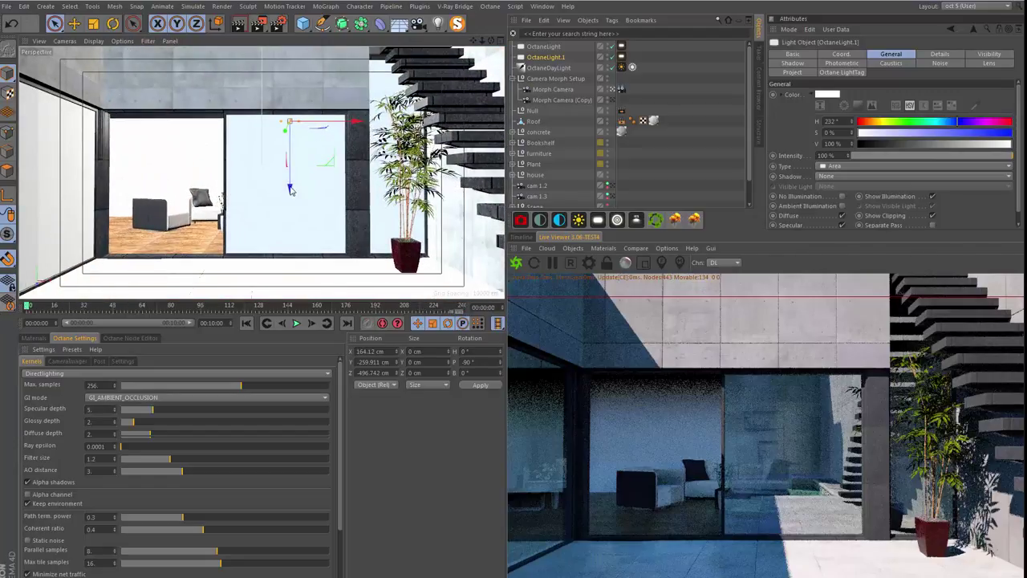
click(619, 89)
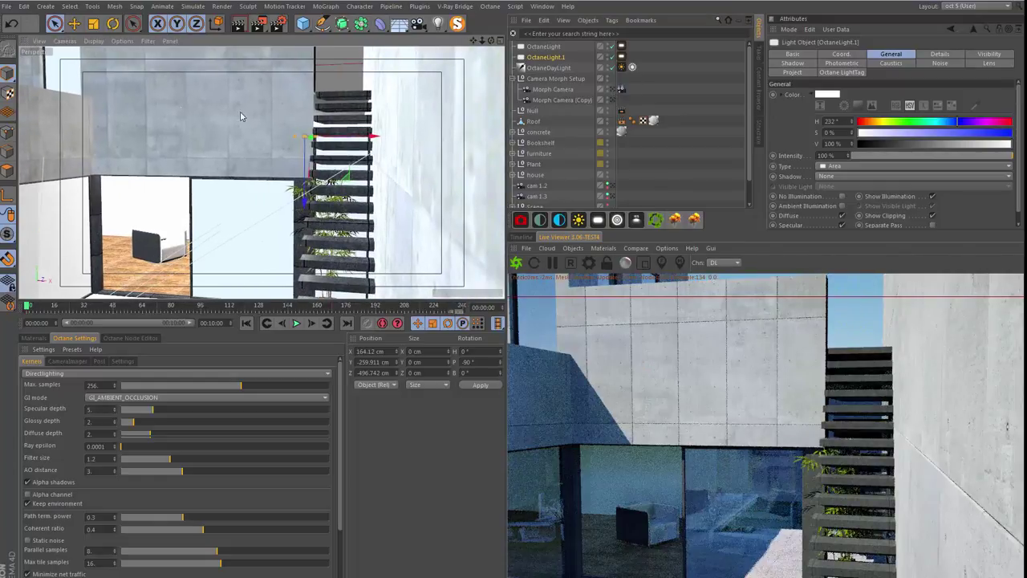
mouse_move(241, 118)
alt+mouse_down()
mouse_move(365, 151)
mouse_move(318, 166)
mouse_move(307, 77)
mouse_move(285, 132)
alt+mouse_up()
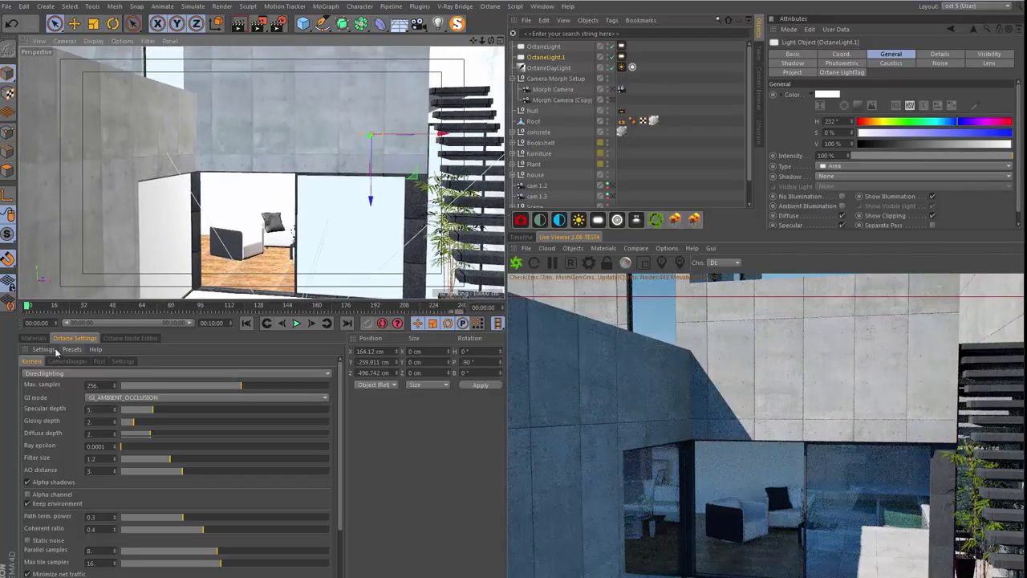
click(34, 337)
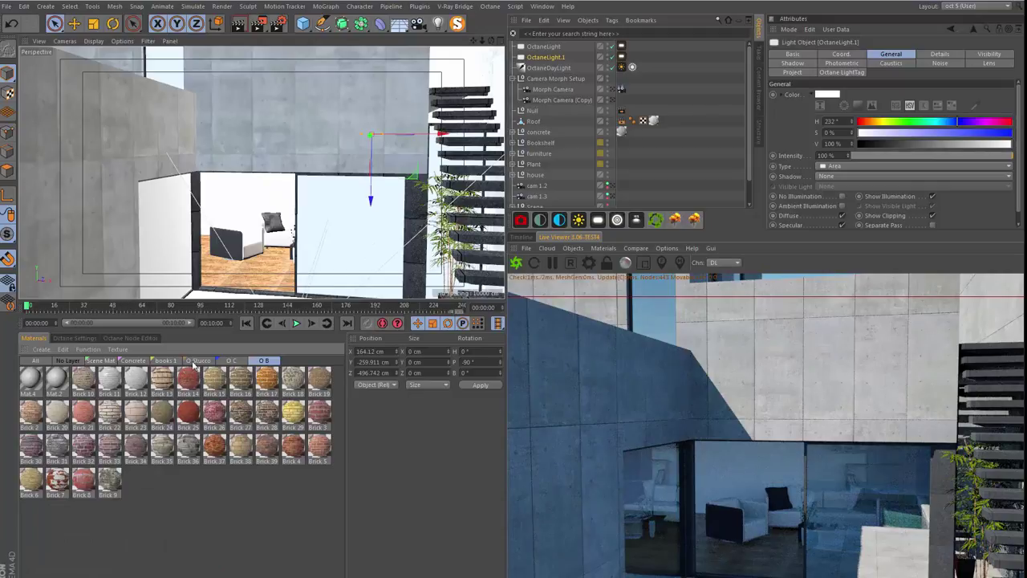
- Filter the material list to All and open Concrete 1 in the Material Editor
click(144, 362)
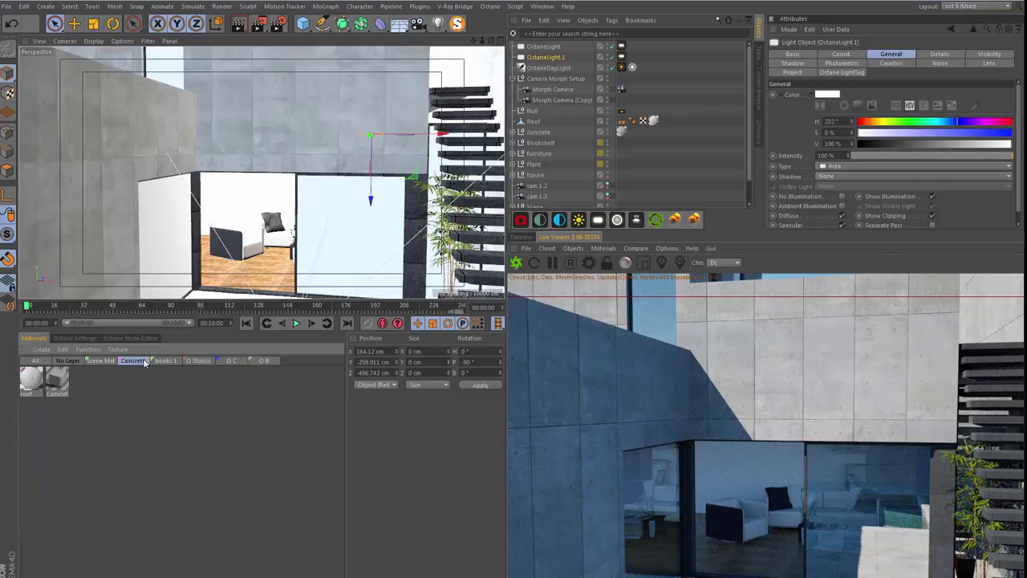
click(205, 363)
click(101, 360)
click(622, 131)
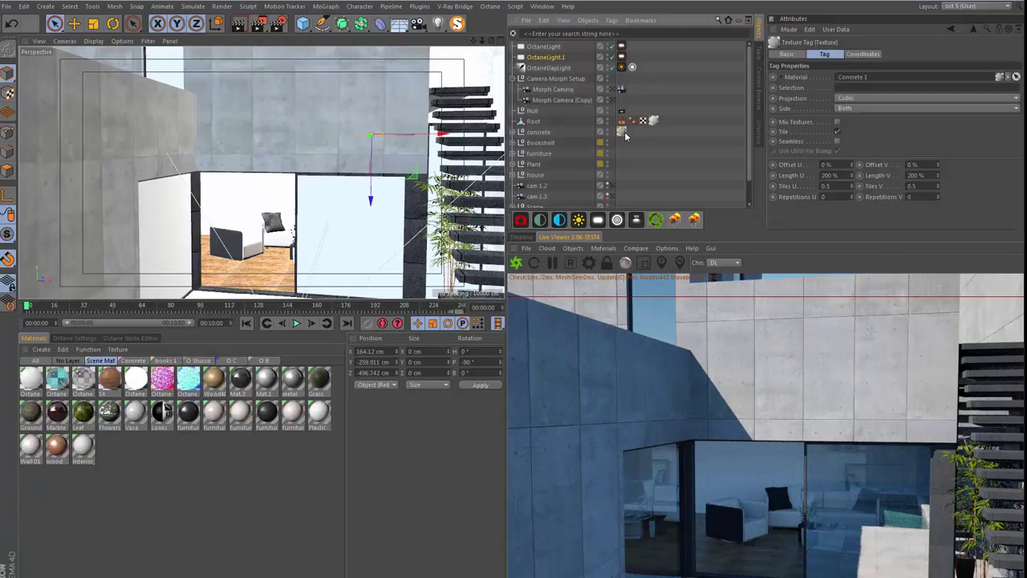
click(36, 360)
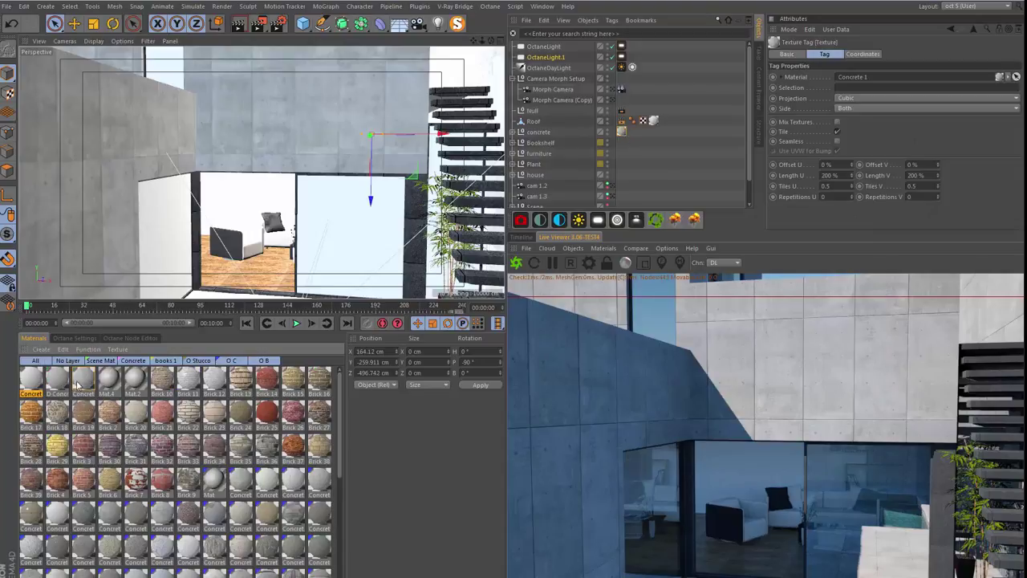
double_click(80, 383)
- Inspect Concrete 1's Diffuse, Roughness and Bump channels, toggling Bump off and on
drag(260, 68, 233, 197)
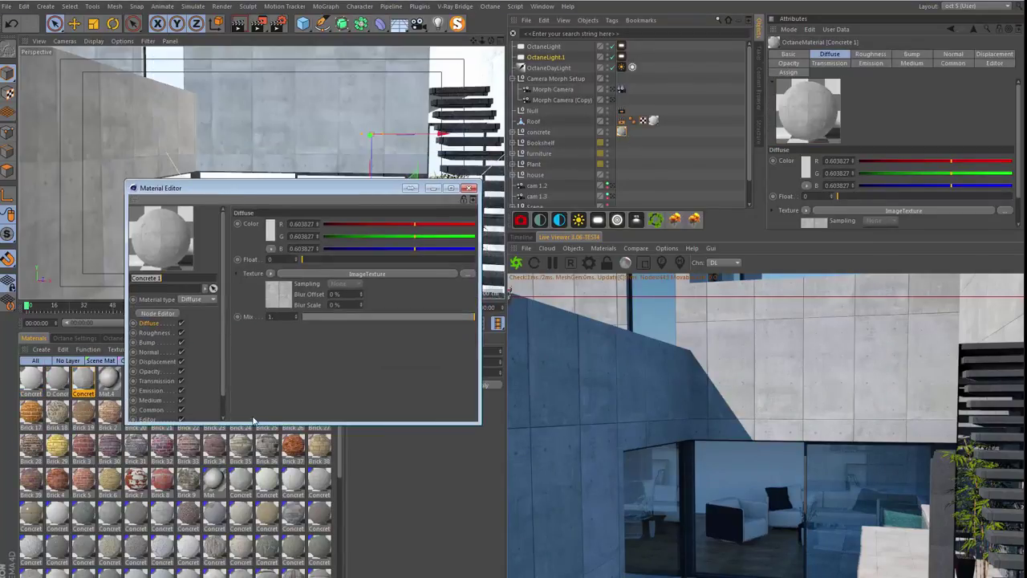
drag(253, 422, 253, 531)
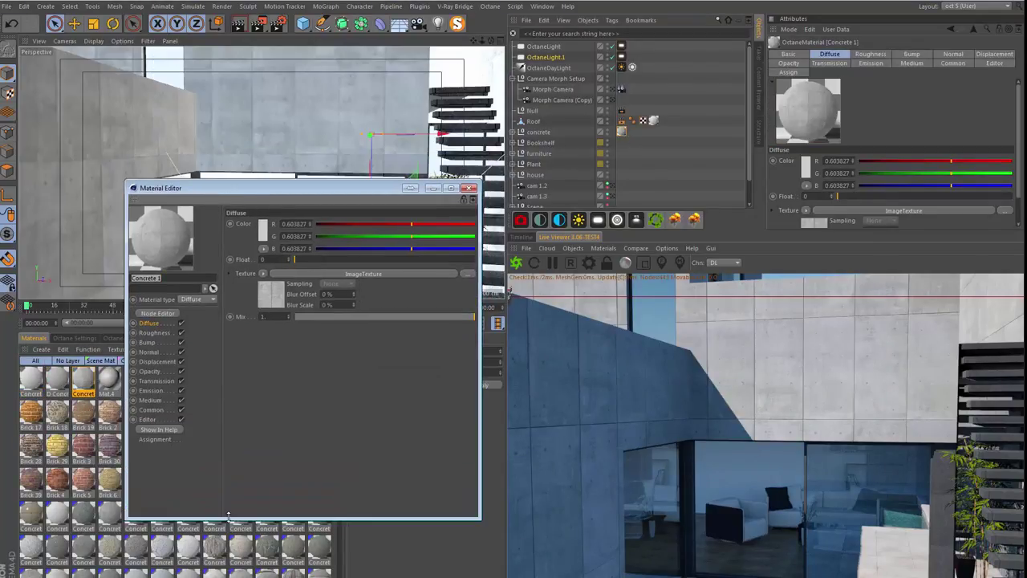
click(274, 305)
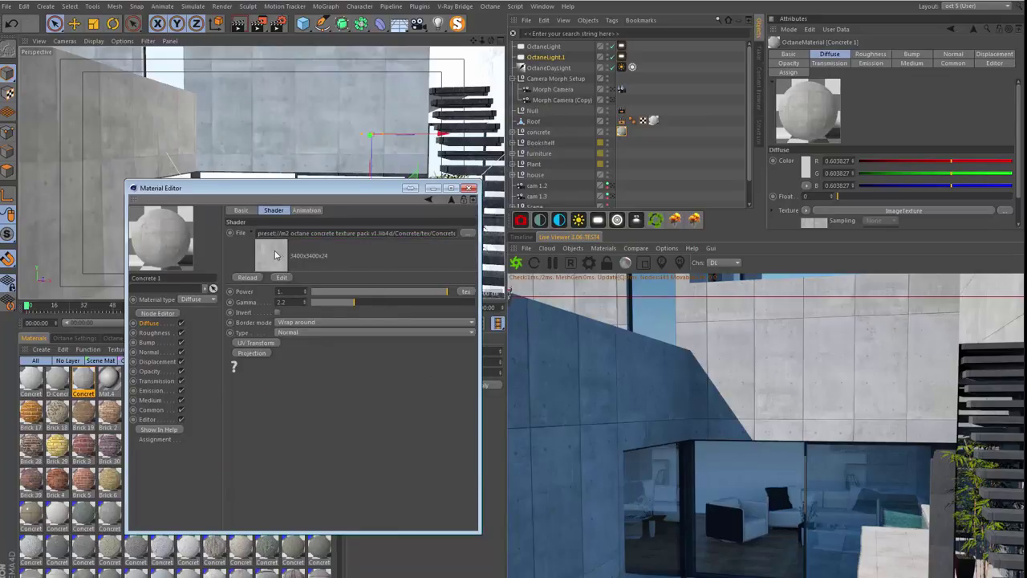
click(161, 325)
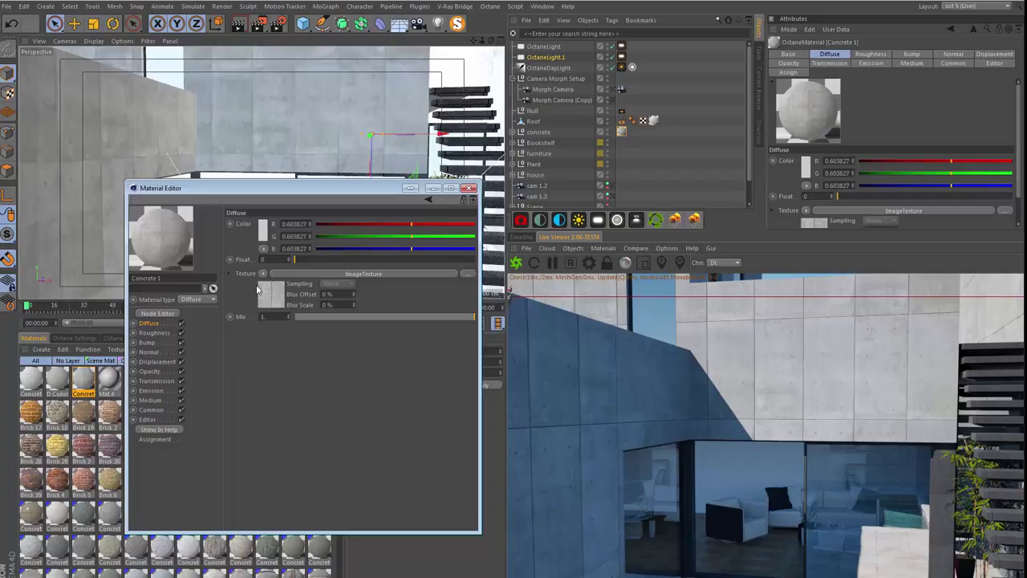
click(167, 332)
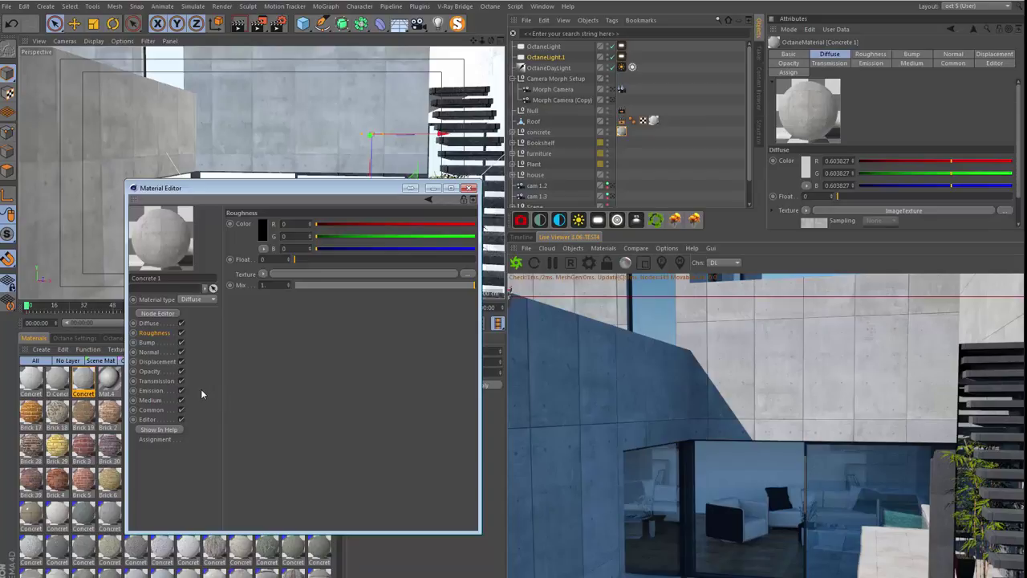
click(161, 342)
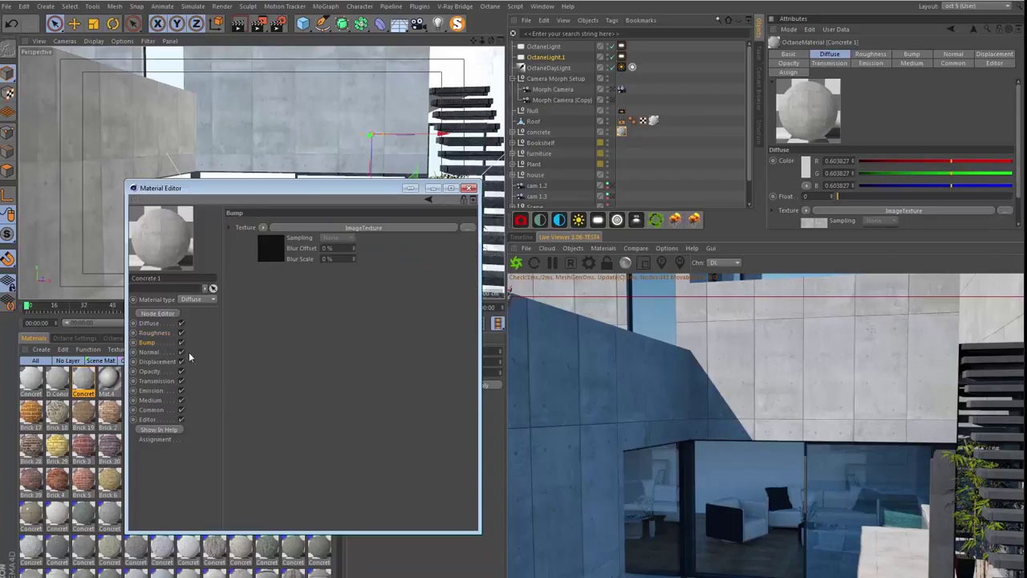
click(182, 342)
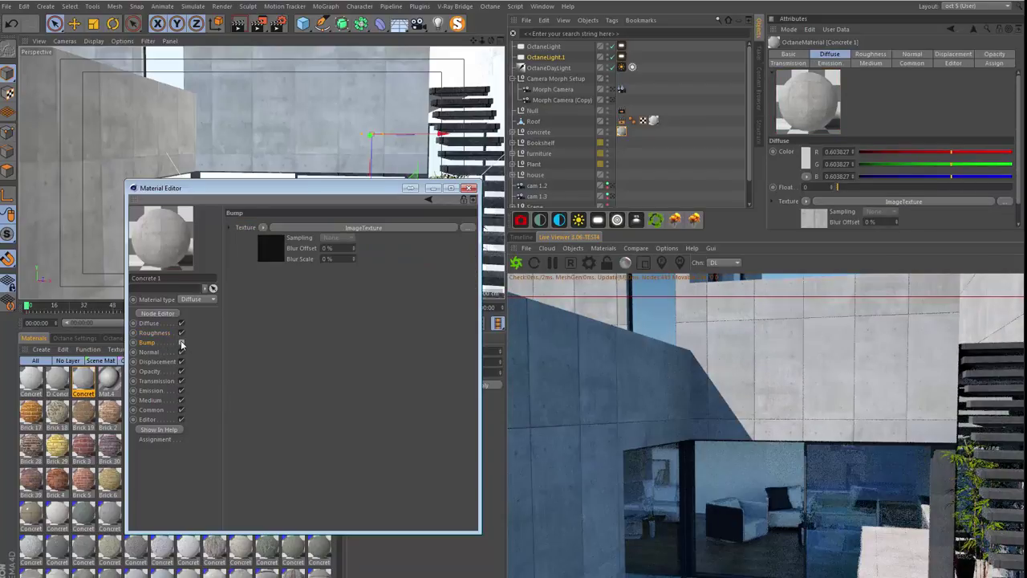
click(181, 343)
- Frame the concrete wall close-up, compare bump off and on, leave it enabled, and close the editor
drag(281, 187, 255, 255)
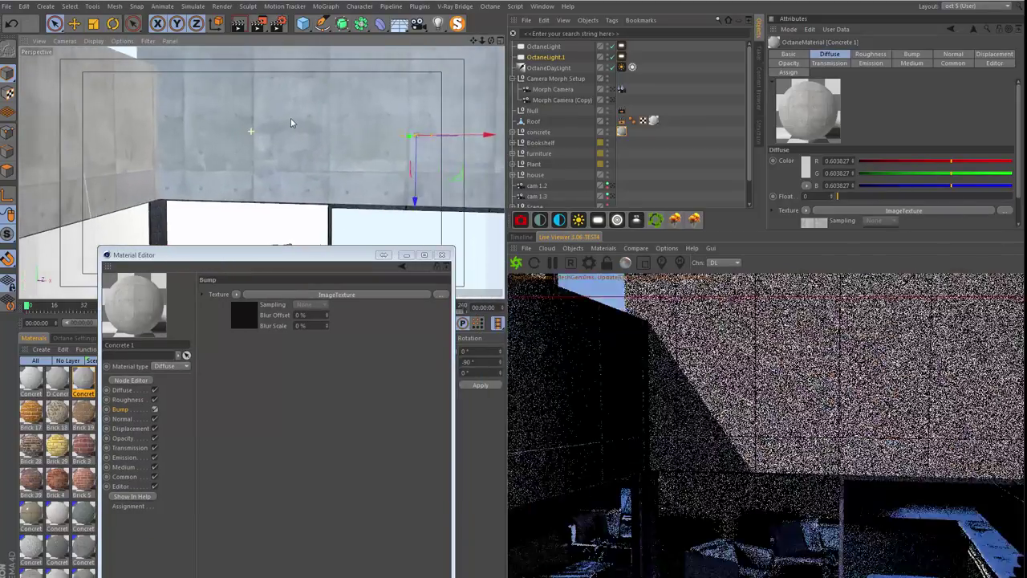
alt+right_drag(291, 123, 247, 149)
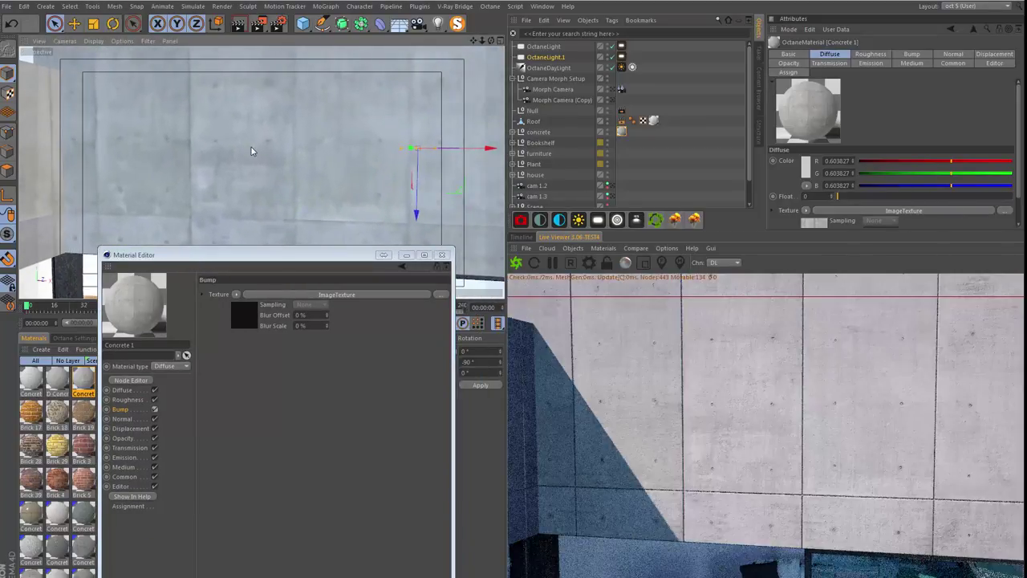
click(154, 410)
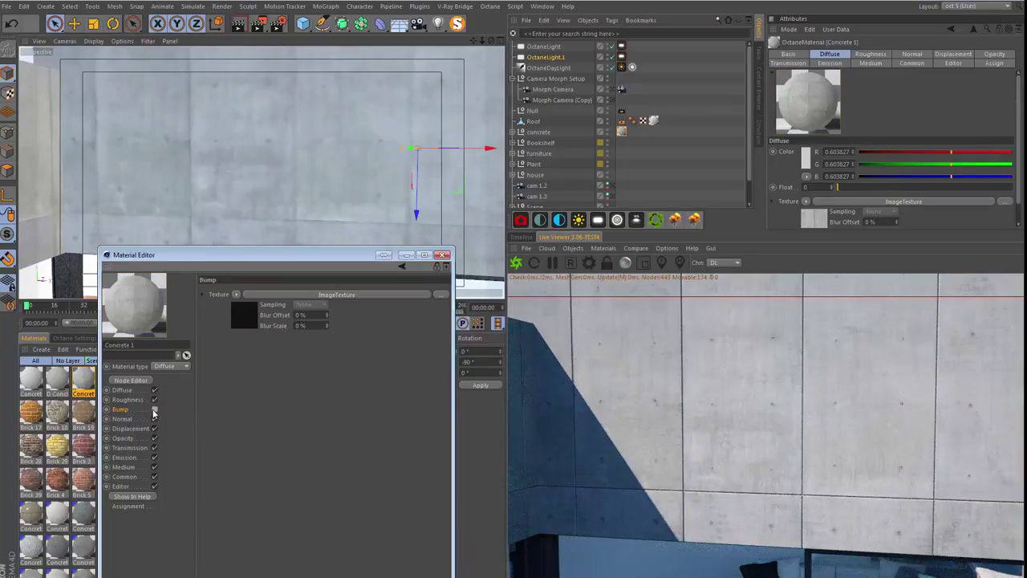
click(154, 410)
click(154, 410)
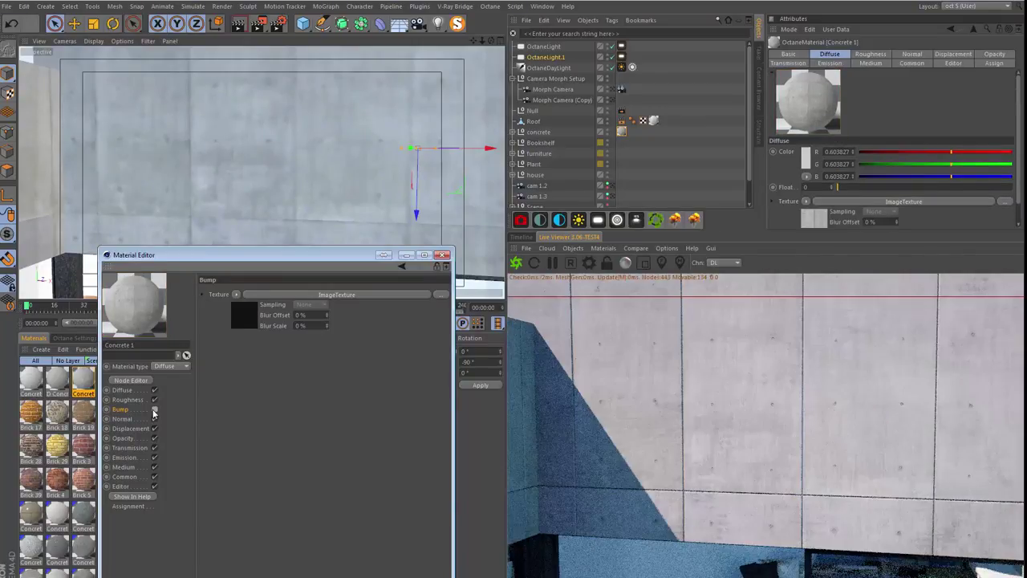
click(154, 410)
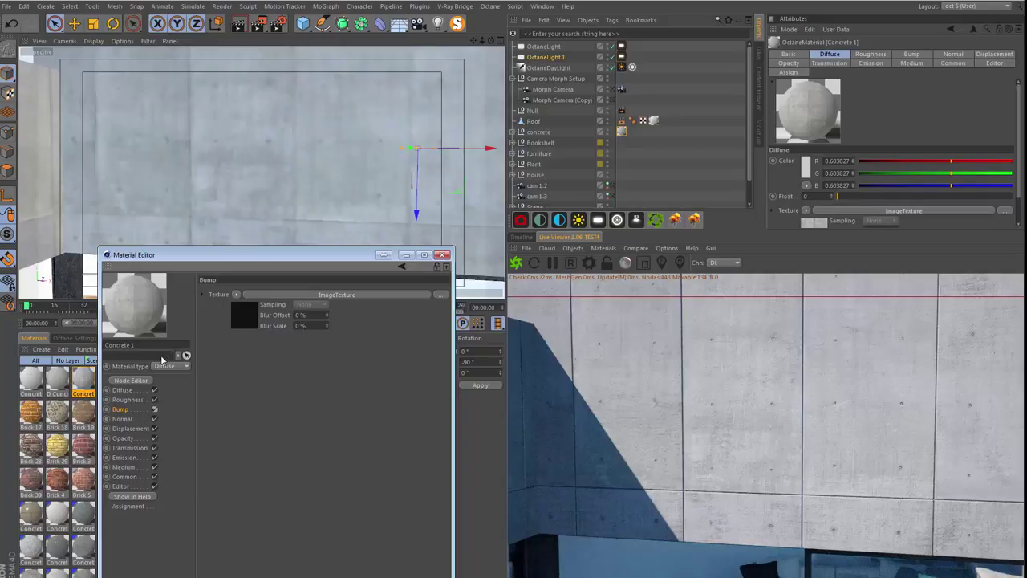
click(442, 255)
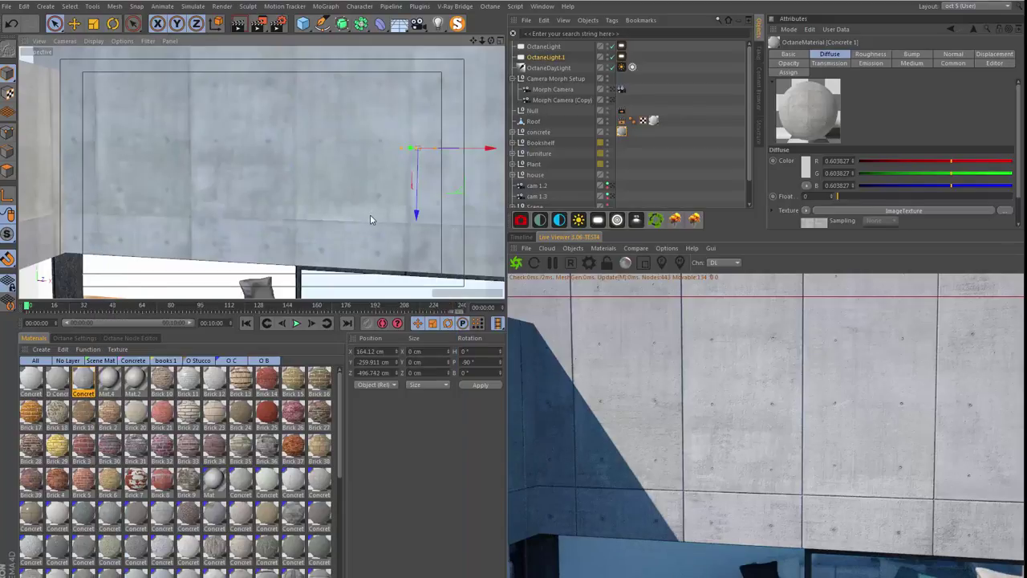
scroll(369, 214, down, 2)
scroll(336, 220, down, 2)
scroll(325, 210, down, 2)
scroll(316, 202, down, 1)
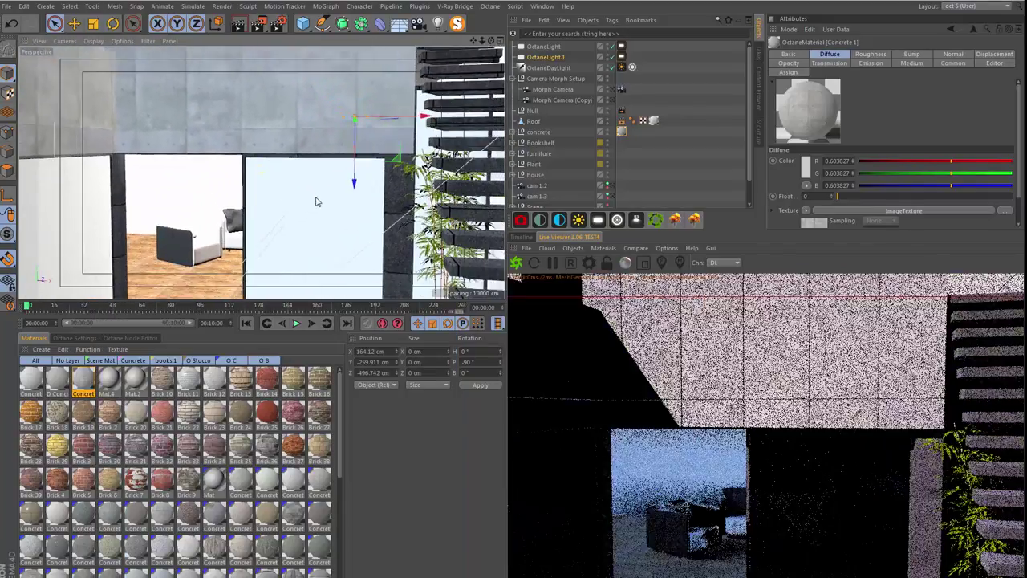
scroll(316, 201, down, 2)
scroll(234, 228, up, 5)
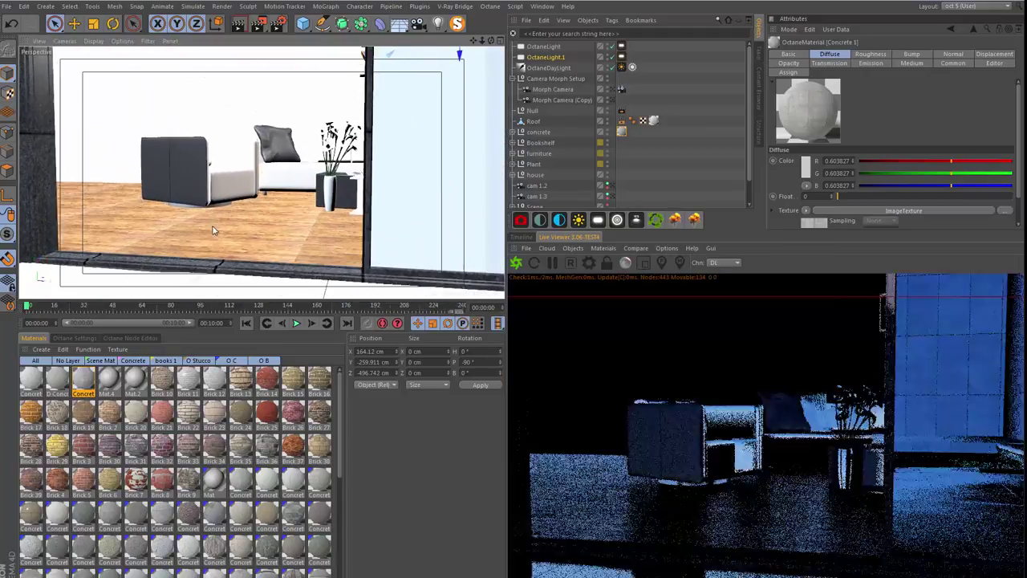
alt+drag(216, 240, 211, 248)
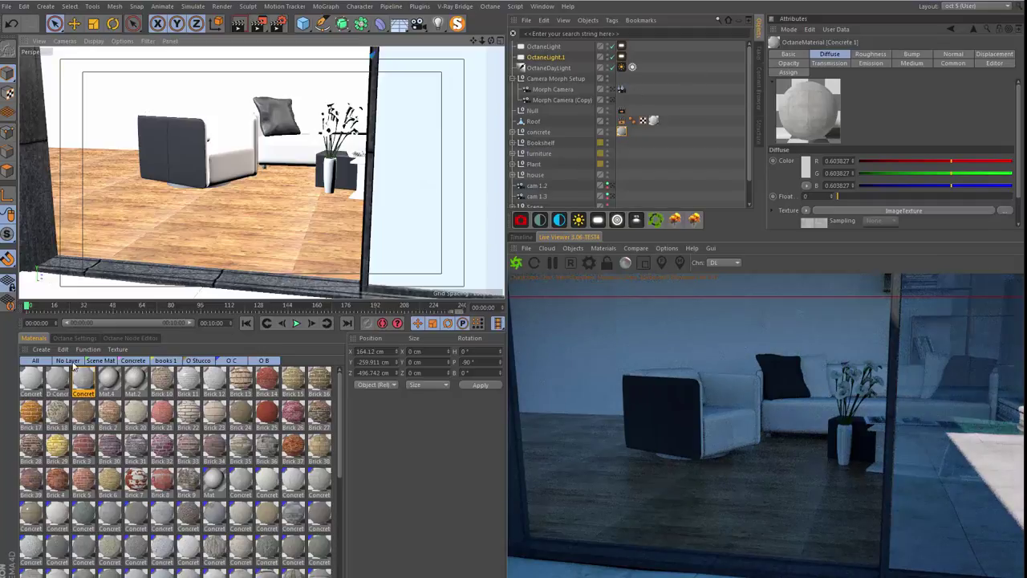
click(110, 360)
double_click(110, 377)
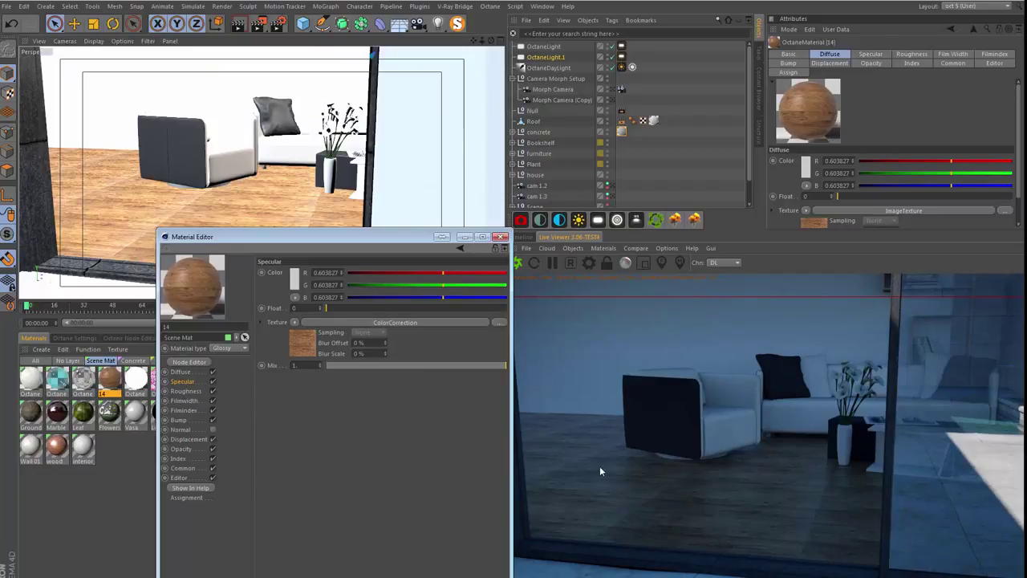
click(200, 459)
text(2)
key(Return)
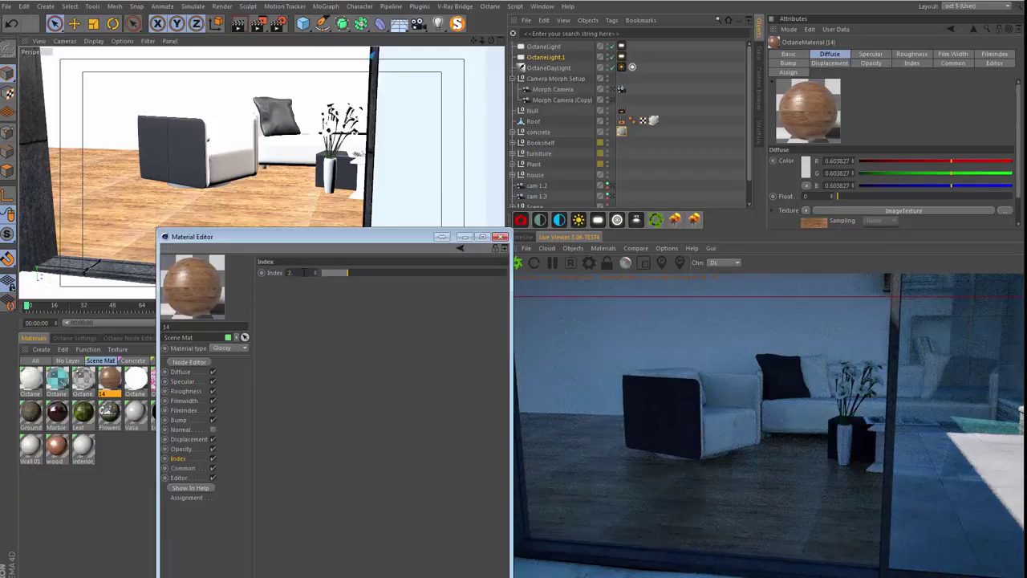
text(1)
key(Return)
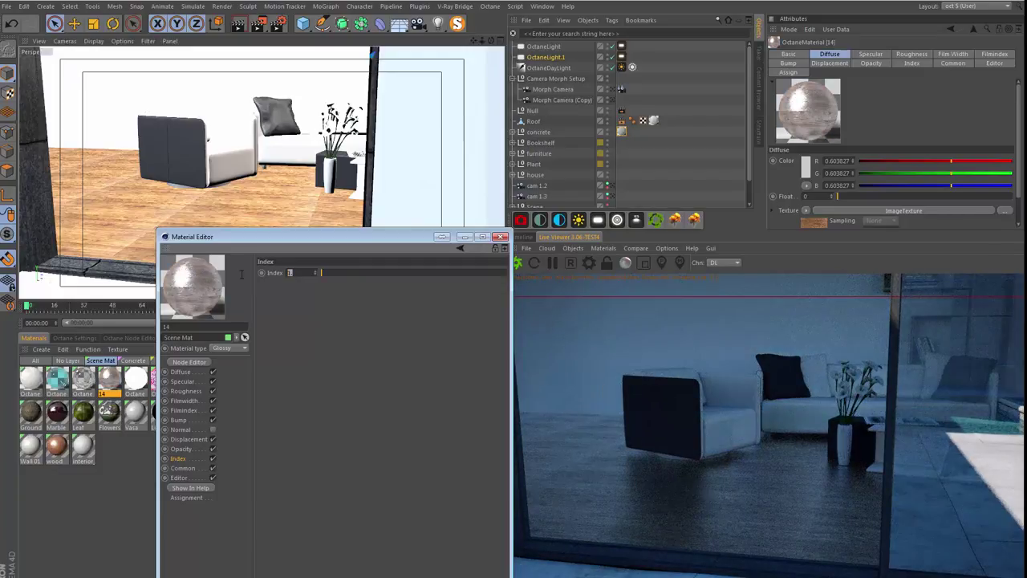
text(4)
key(Return)
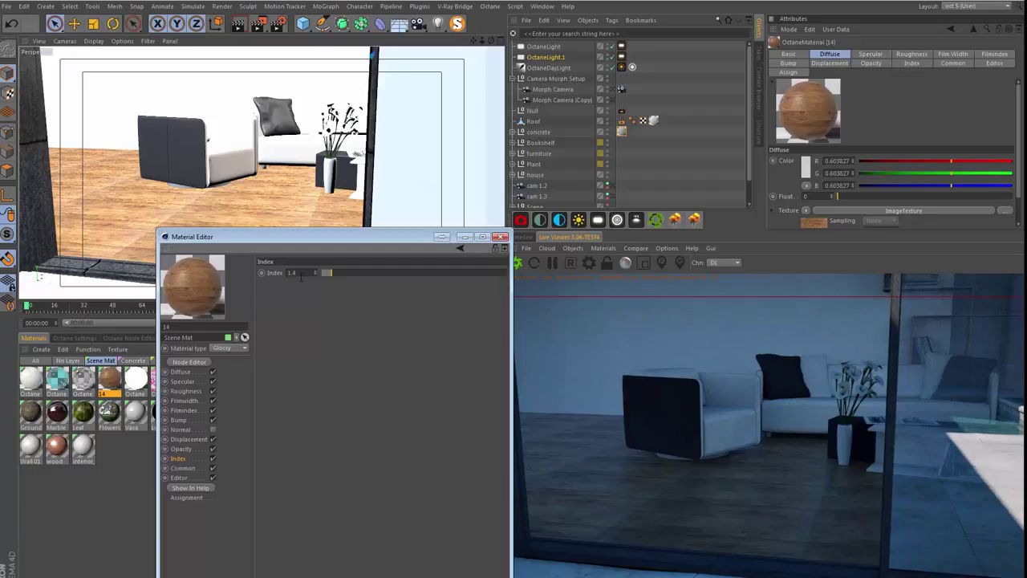
double_click(292, 273)
mouse_move(205, 238)
mouse_down()
mouse_move(171, 303)
mouse_move(177, 235)
mouse_move(194, 248)
mouse_up()
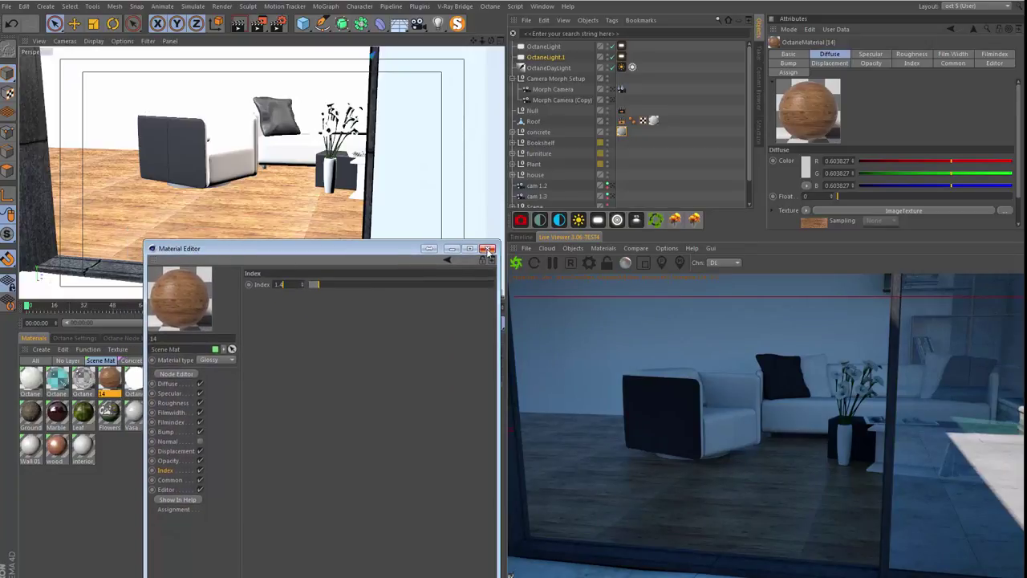
click(487, 247)
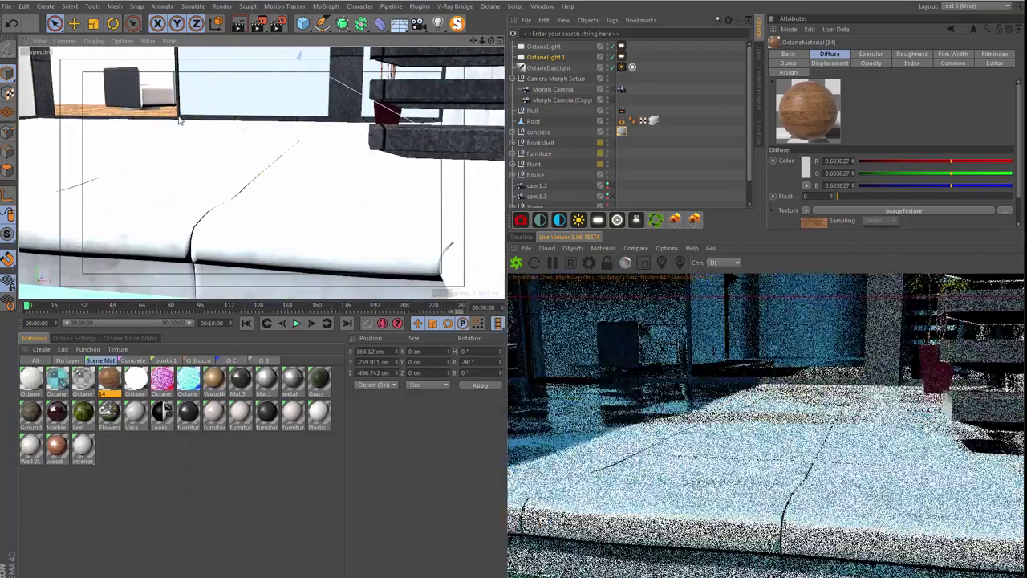
mouse_move(179, 120)
alt+mouse_down()
mouse_move(271, 155)
mouse_move(252, 161)
mouse_move(259, 166)
mouse_move(280, 167)
mouse_move(260, 155)
mouse_move(305, 165)
mouse_move(266, 184)
mouse_move(273, 219)
alt+mouse_up()
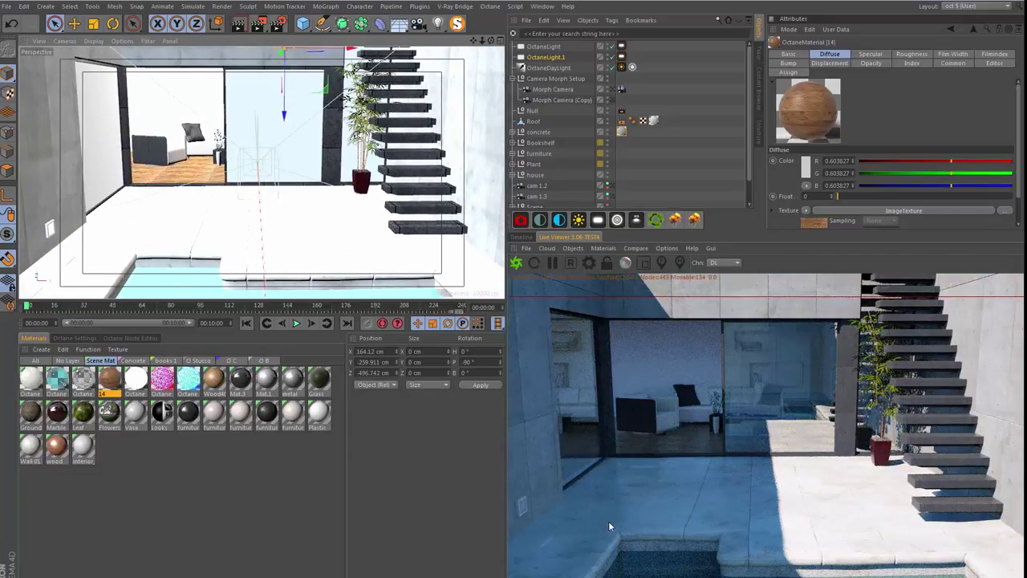
double_click(30, 381)
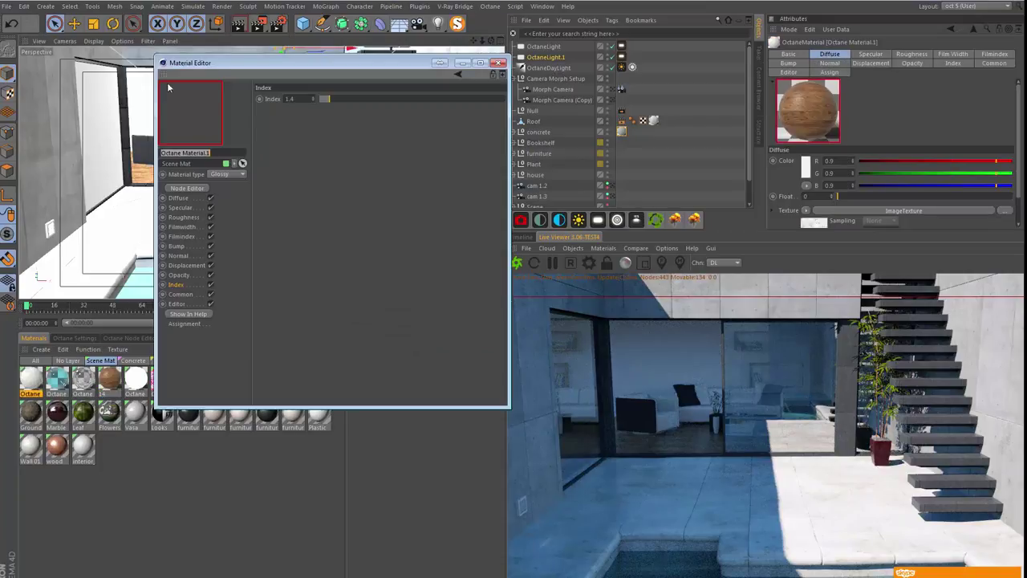
drag(185, 130, 176, 165)
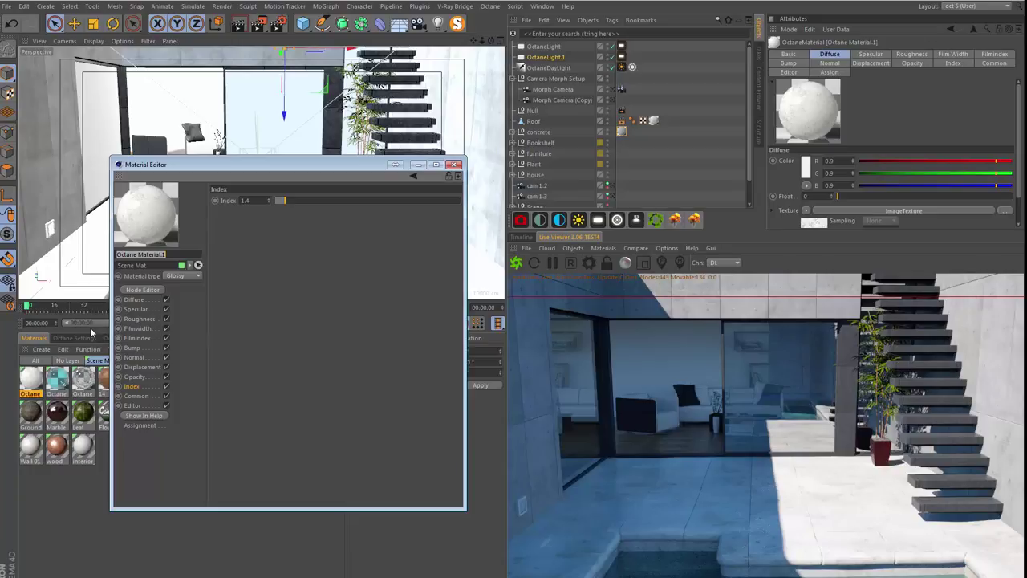
key(Tab)
key(Return)
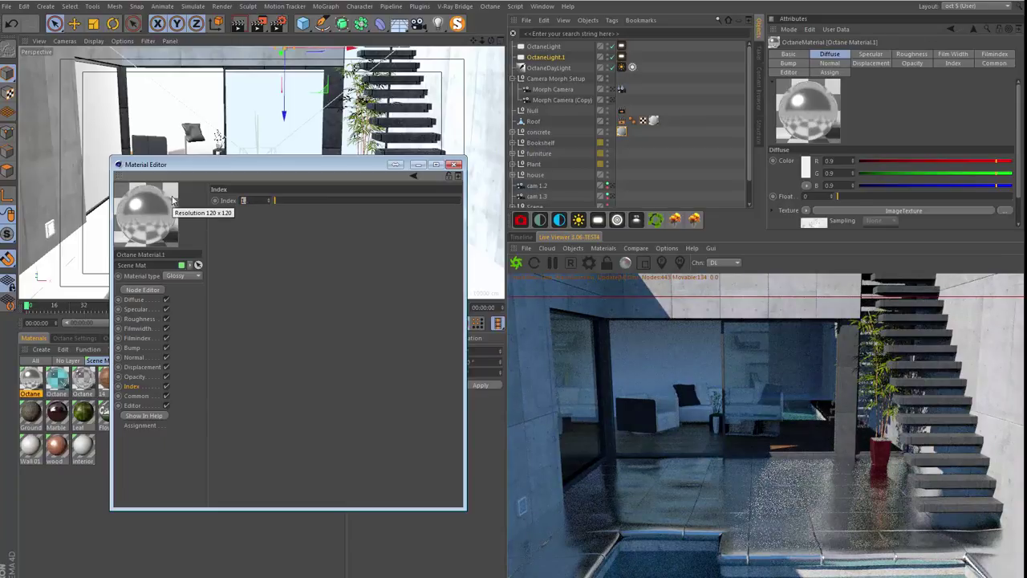
text(2)
key(Return)
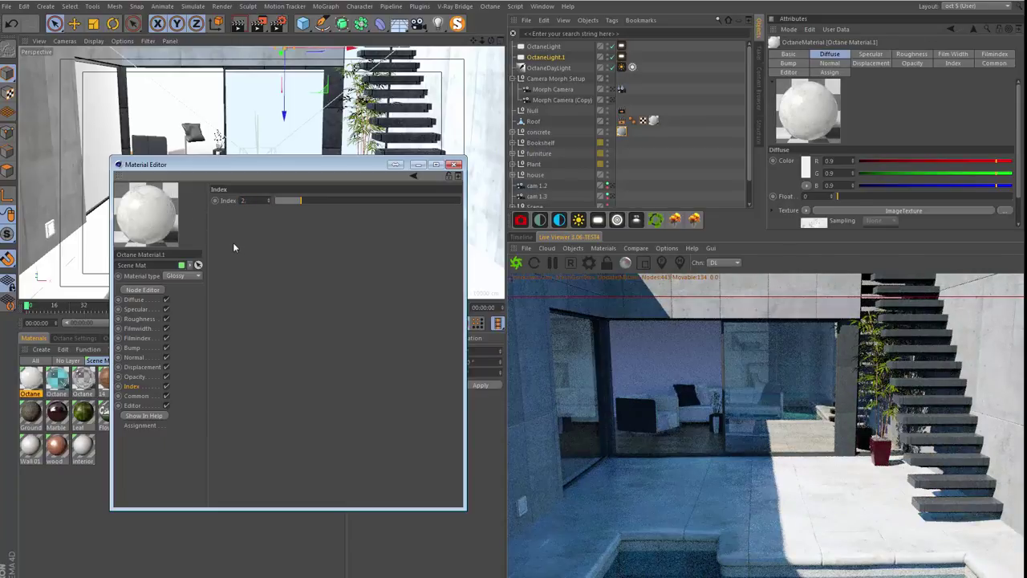
click(215, 202)
text(1.4)
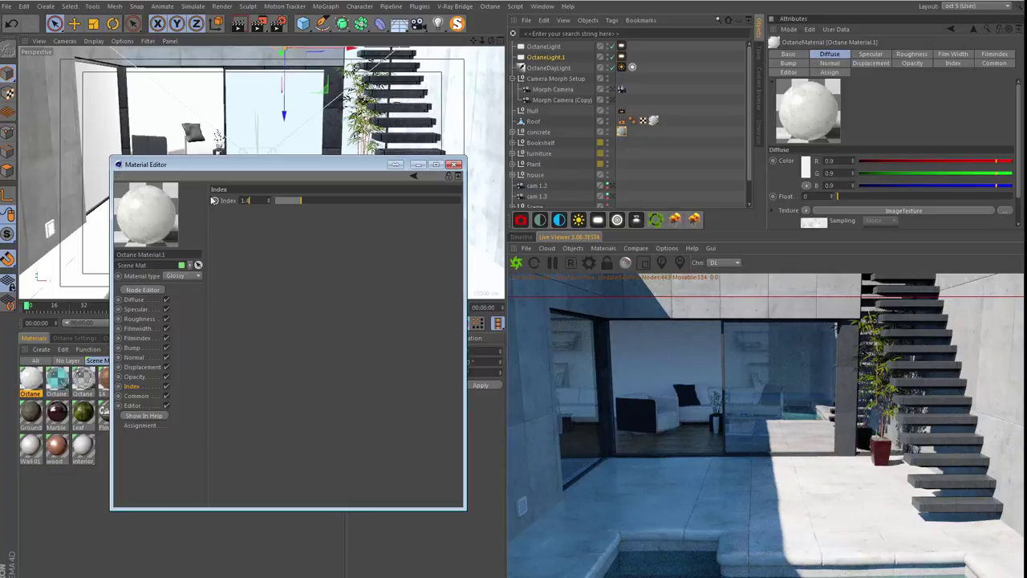
key(Return)
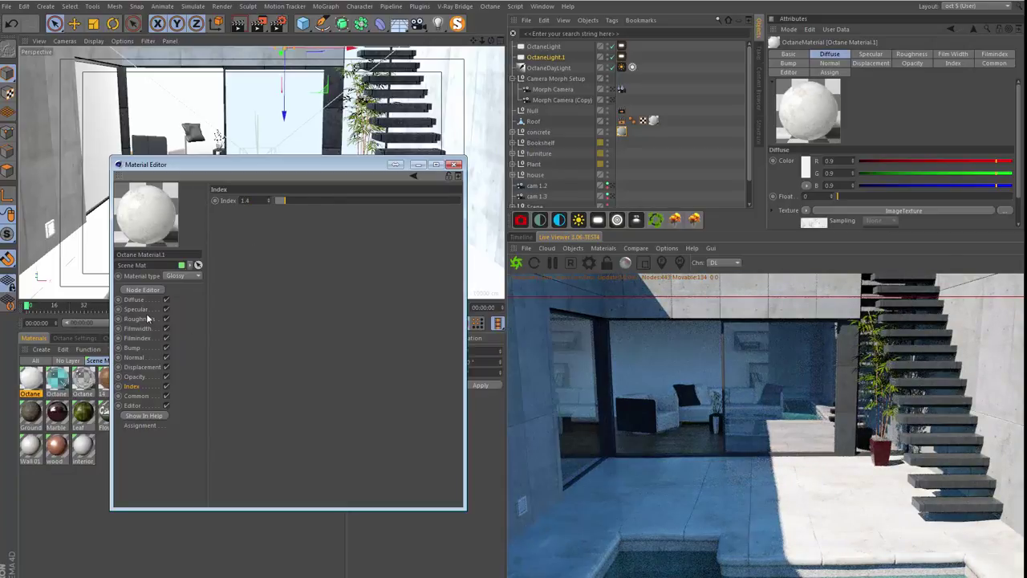
click(187, 318)
click(166, 318)
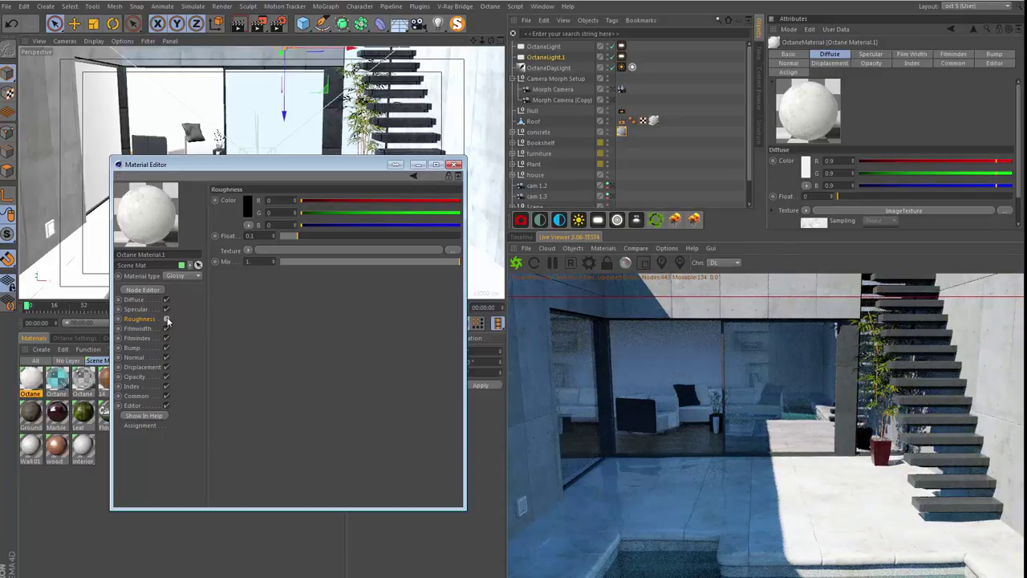
click(166, 318)
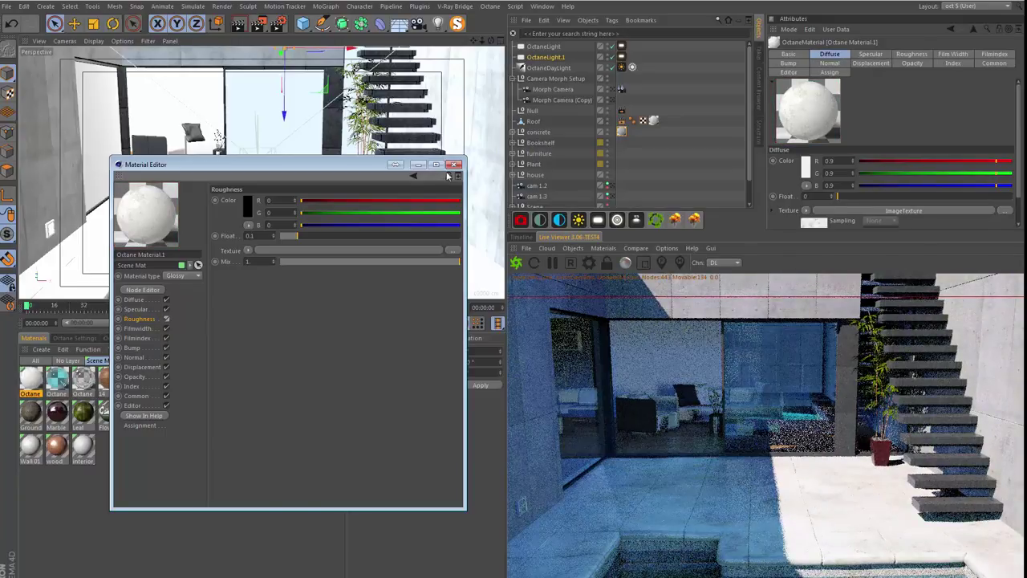
click(454, 163)
alt+drag(312, 163, 268, 230)
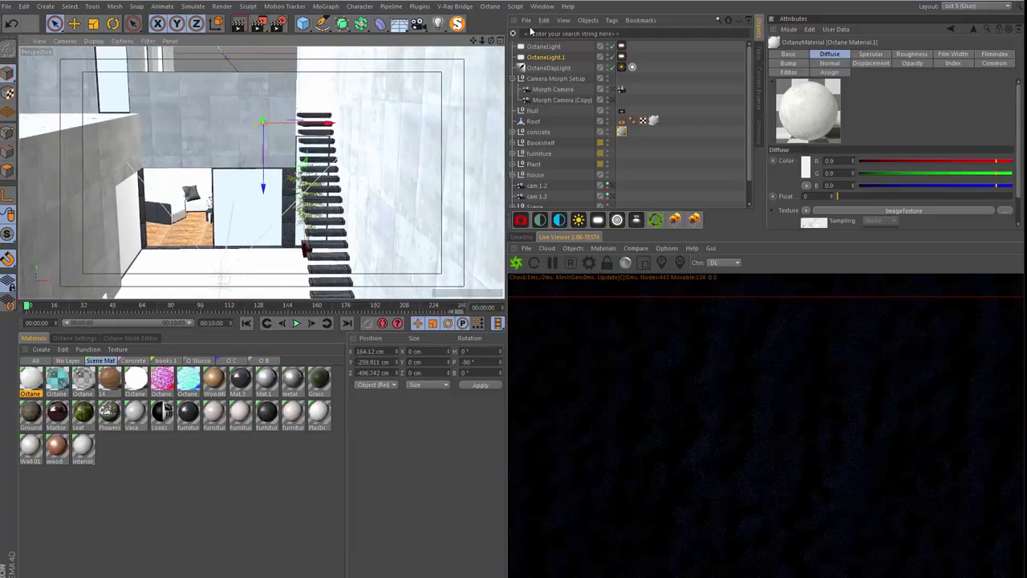
- Load D Concrete 33 from the Content Browser's Concrete folder into the scene
click(542, 7)
click(575, 63)
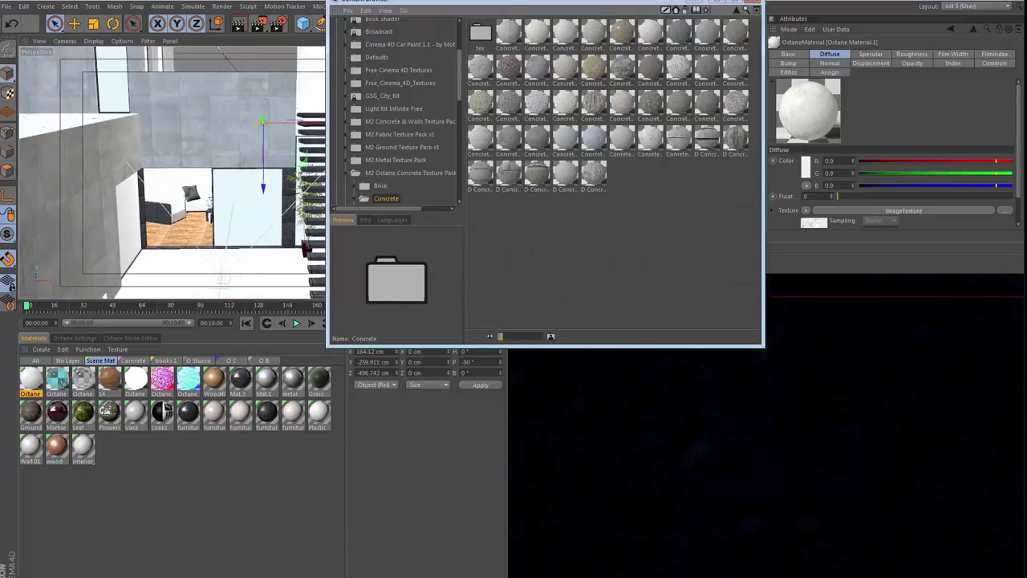
mouse_move(501, 9)
mouse_down()
mouse_move(408, 72)
mouse_move(424, 80)
mouse_up()
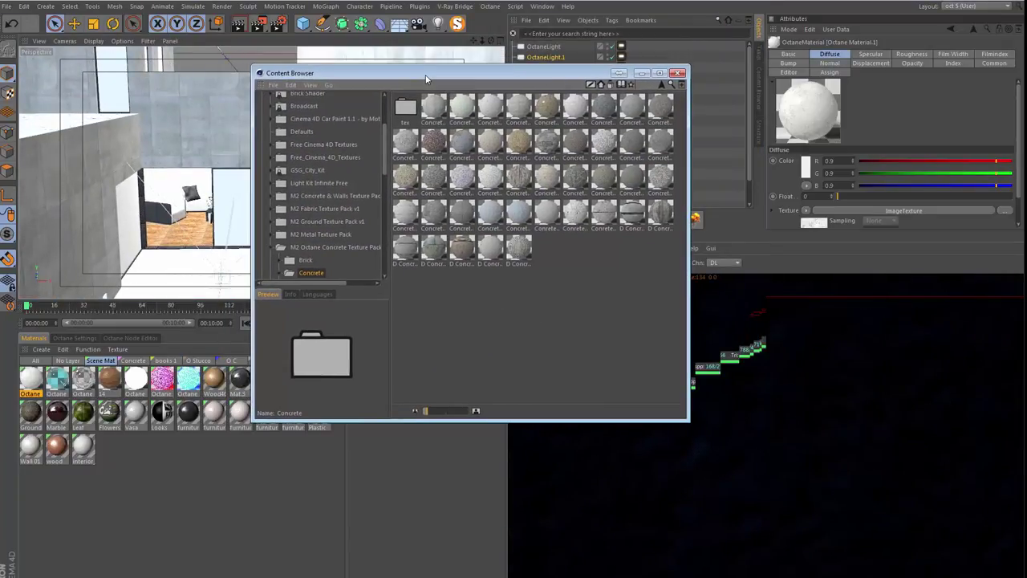
click(518, 249)
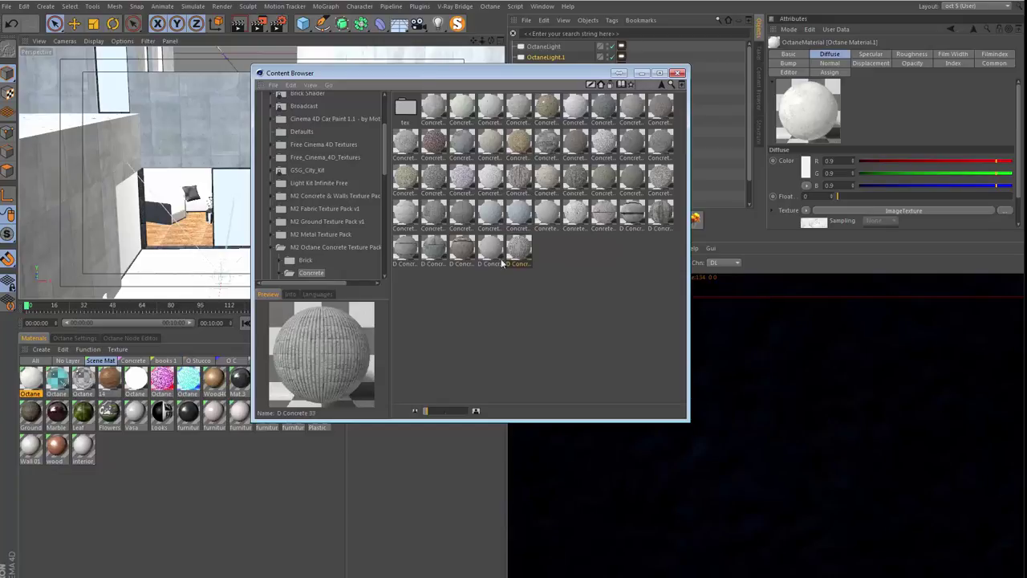
double_click(522, 255)
click(678, 73)
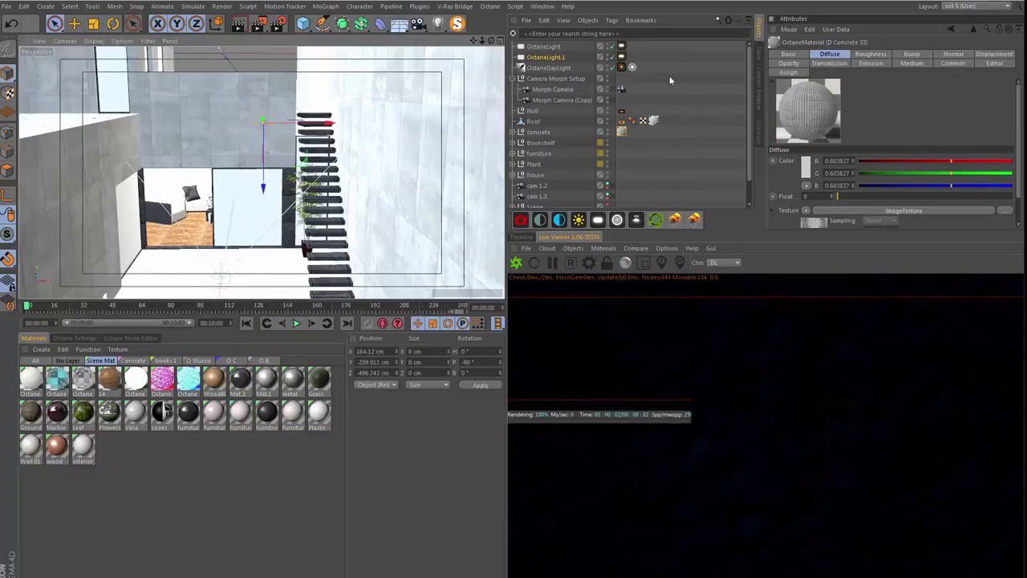
- Check D Concrete 33 in the Material Manager and drag it onto the concrete walls
click(35, 362)
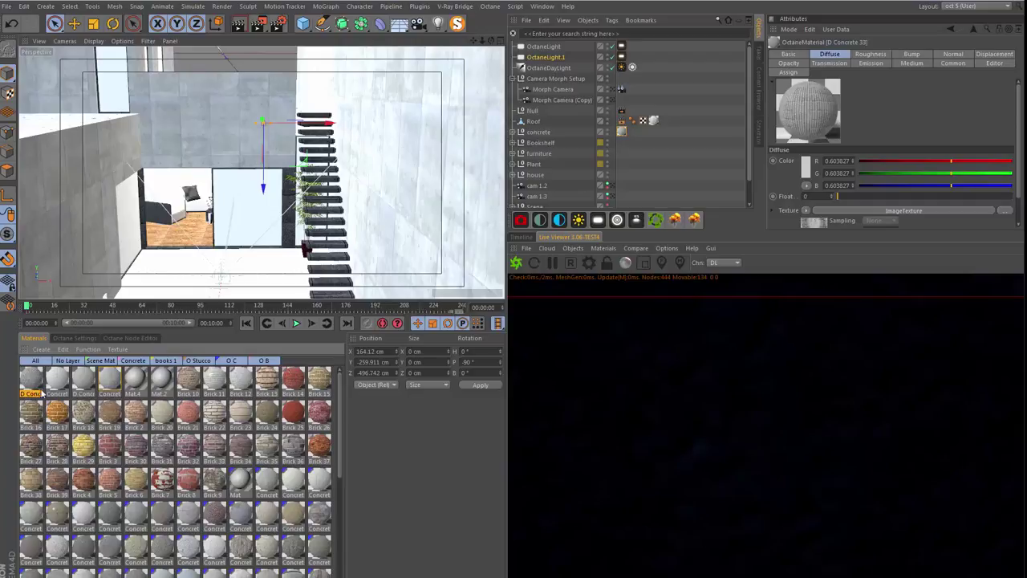
alt+drag(268, 130, 267, 152)
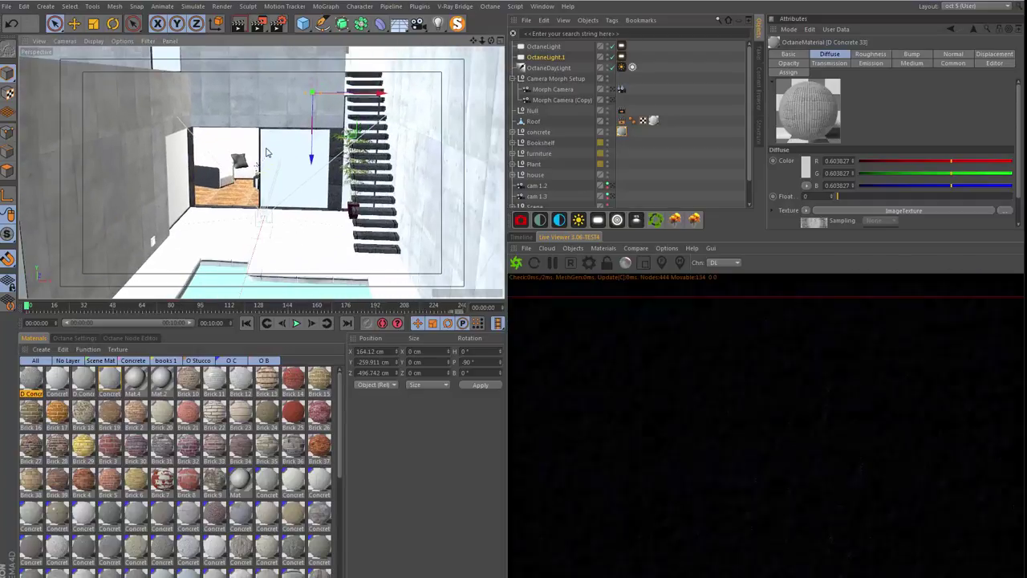
double_click(31, 381)
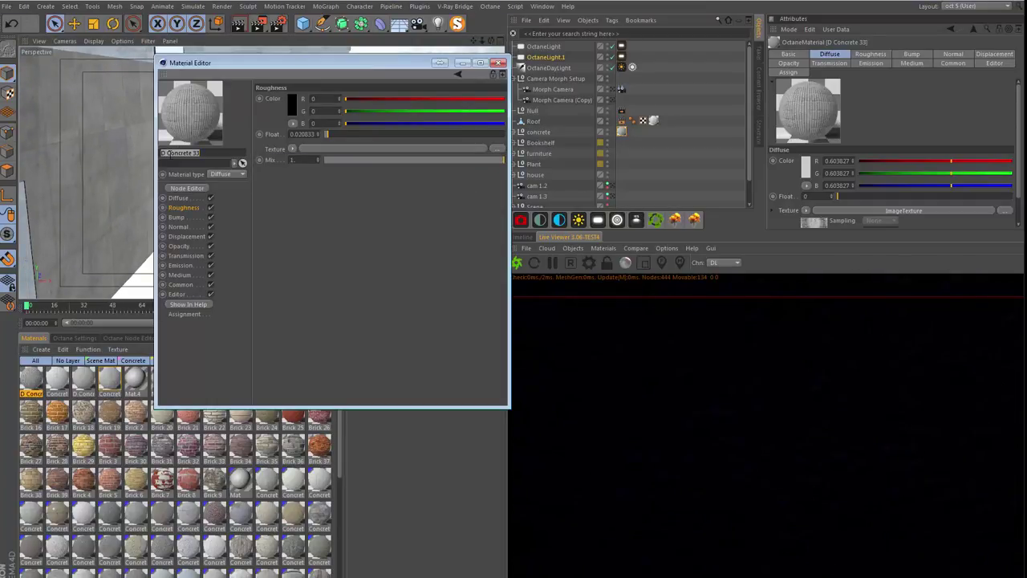
click(499, 62)
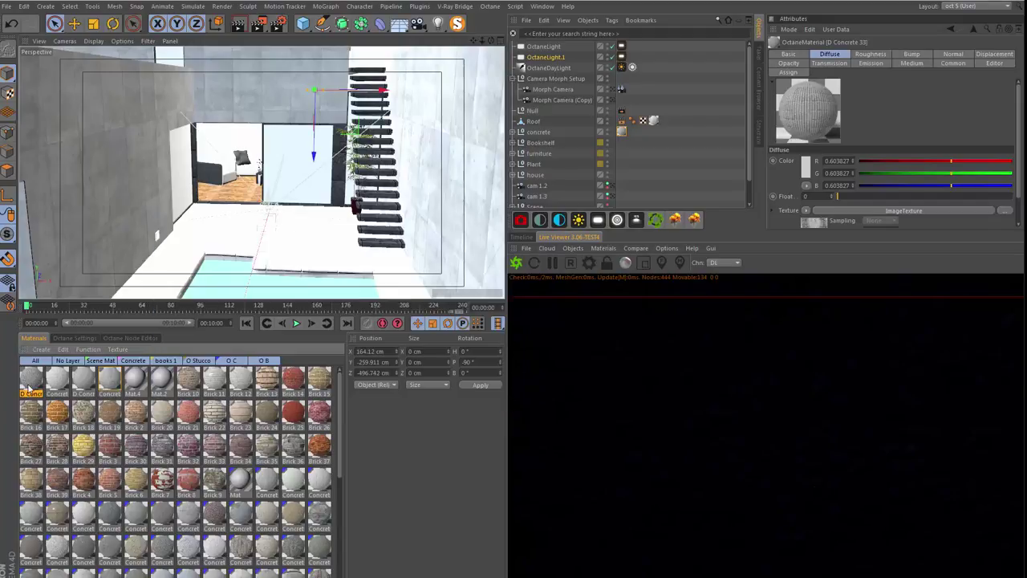
double_click(30, 381)
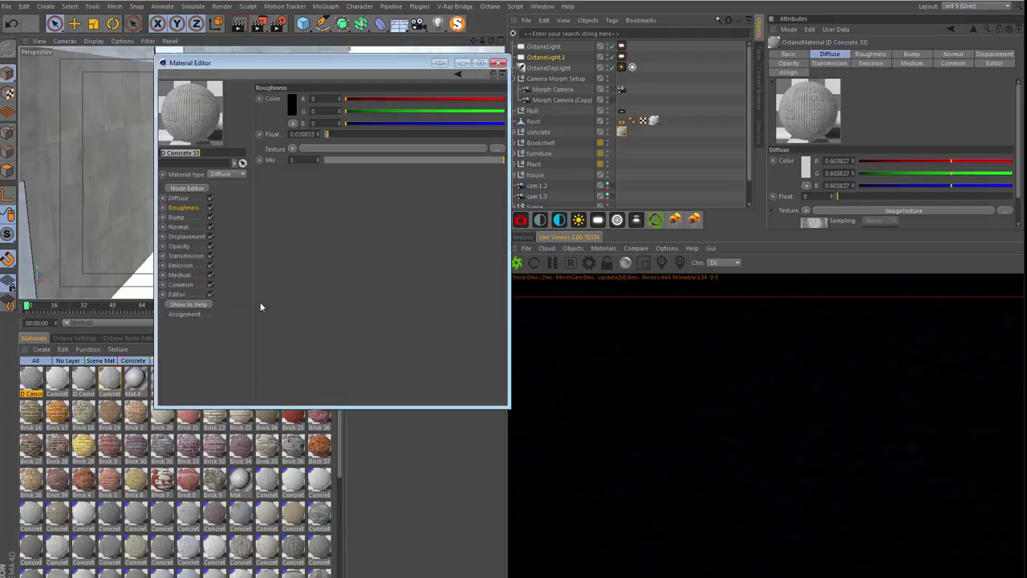
click(499, 62)
mouse_move(264, 128)
alt+mouse_down()
mouse_move(279, 112)
mouse_move(337, 197)
alt+mouse_up()
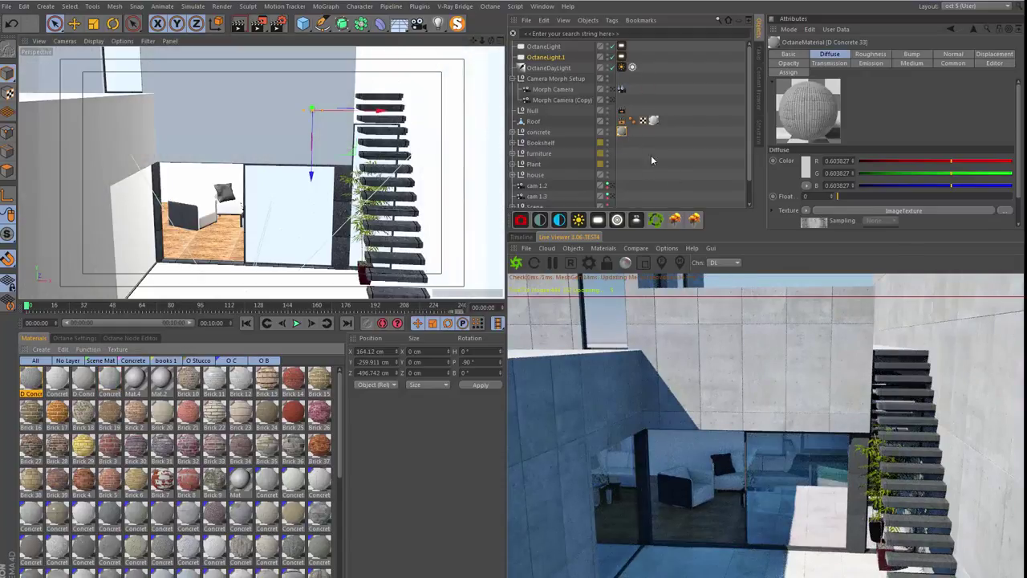
click(647, 142)
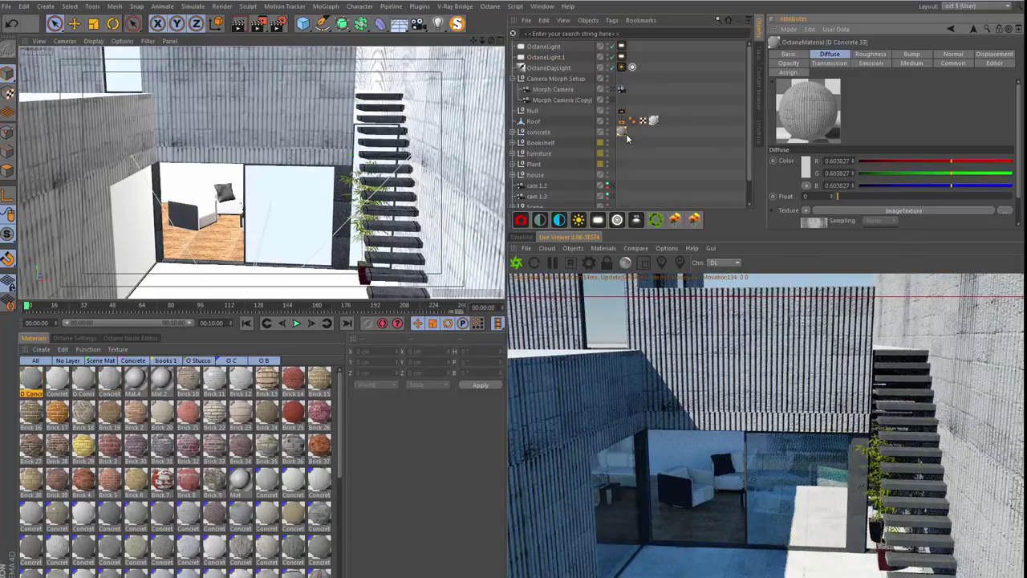
- Set the concrete walls' D Concrete 33 texture tag tiling to 1 × 1 at 100% length
drag(1021, 119, 1013, 180)
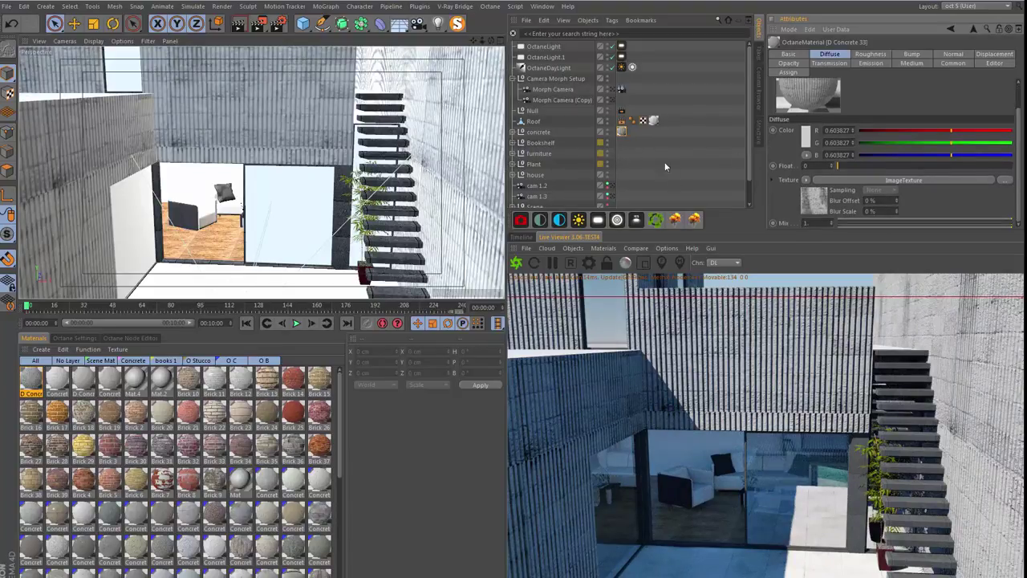
click(622, 132)
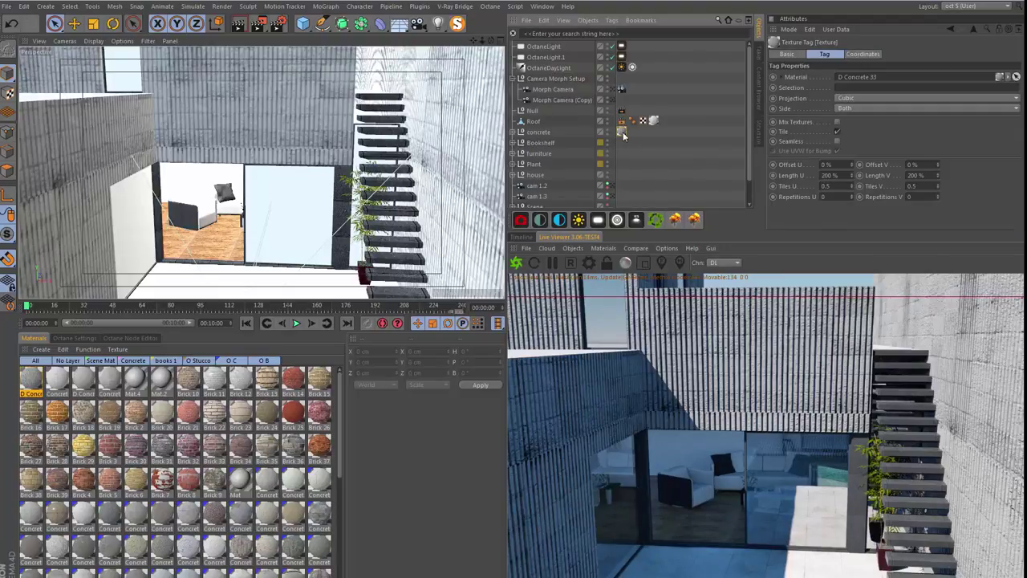
double_click(843, 185)
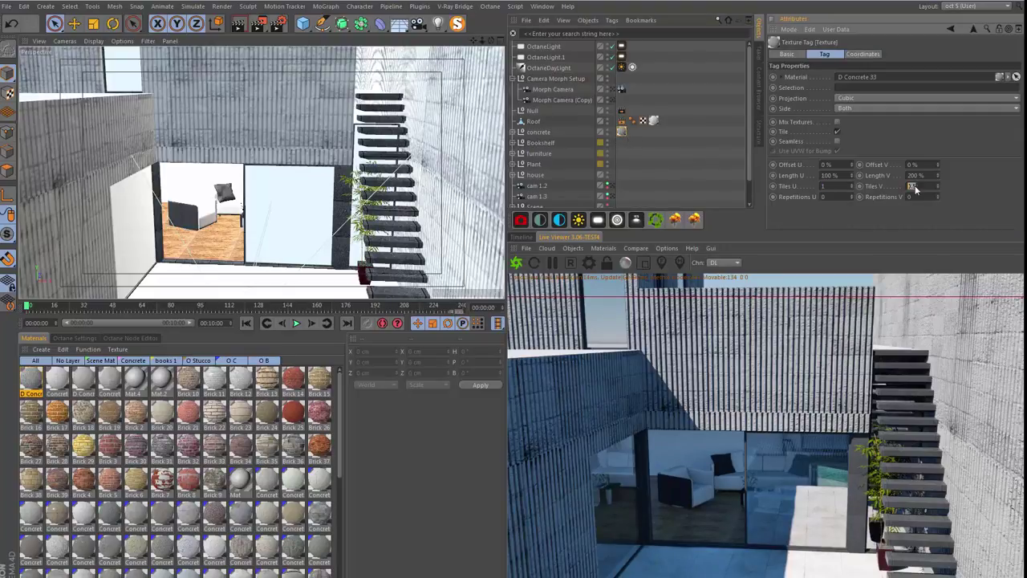
text(1)
key(Return)
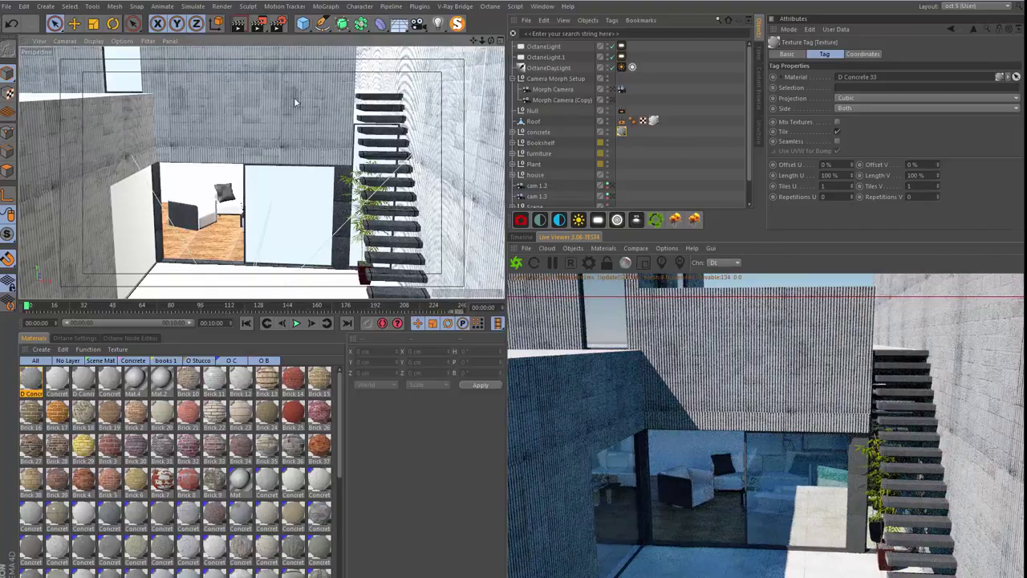
- Zoom the viewport in close on the grooved concrete wall
scroll(294, 97, up, 3)
scroll(323, 76, up, 3)
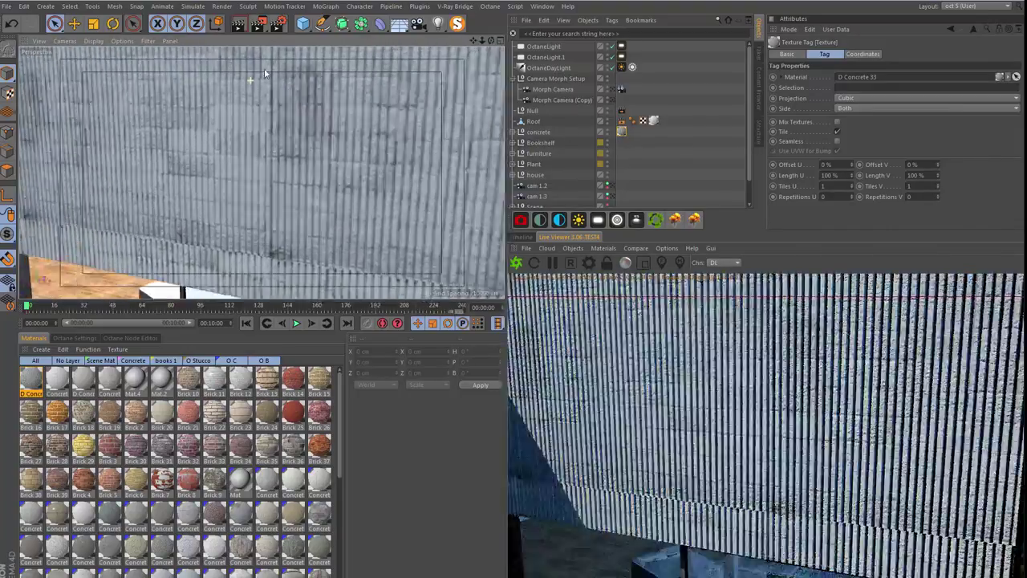
scroll(264, 68, up, 2)
scroll(240, 104, up, 2)
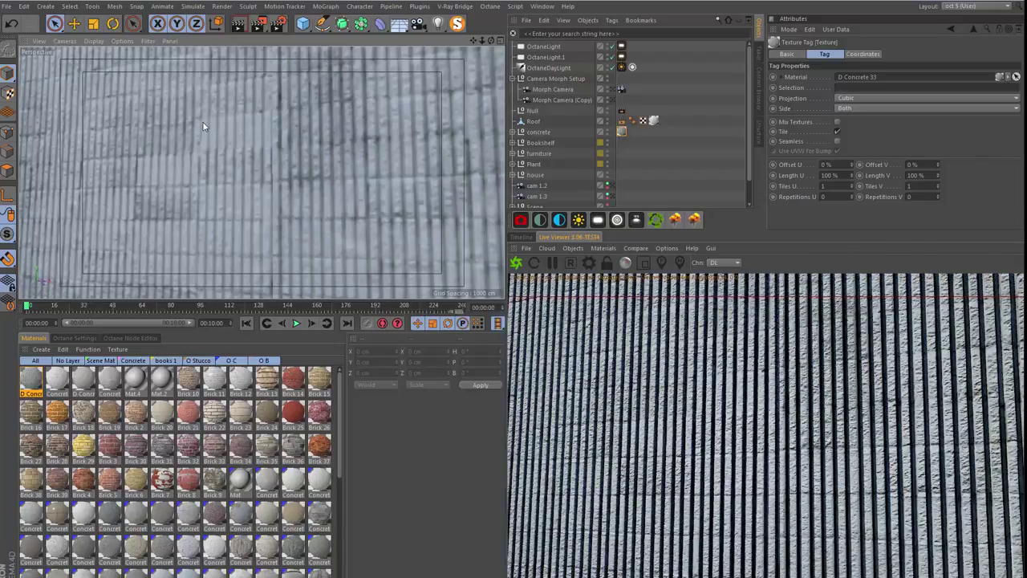
- Enable the Displacement channel on D Concrete 33 for deep wall grooves, then close its editor
double_click(32, 382)
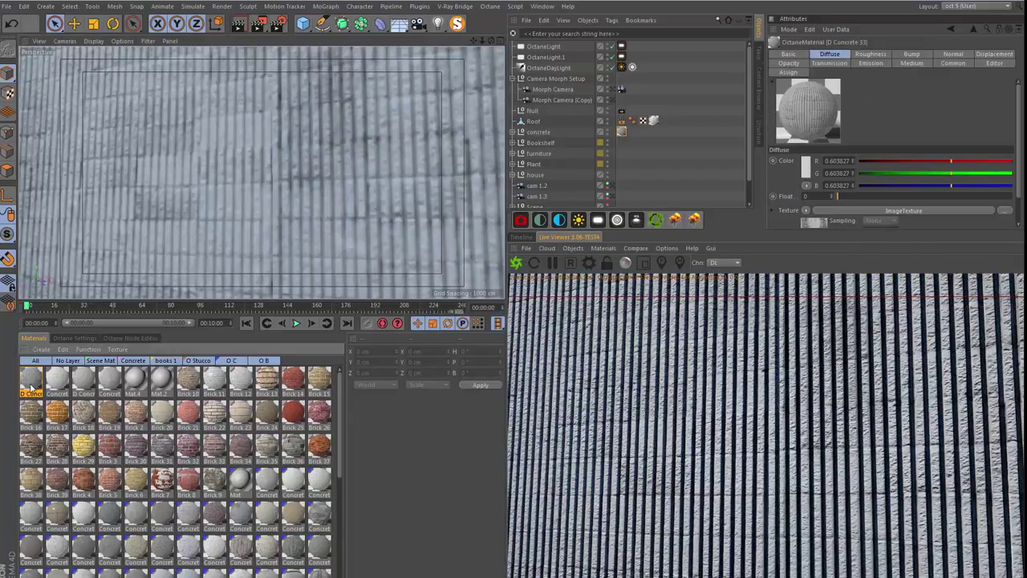
click(212, 236)
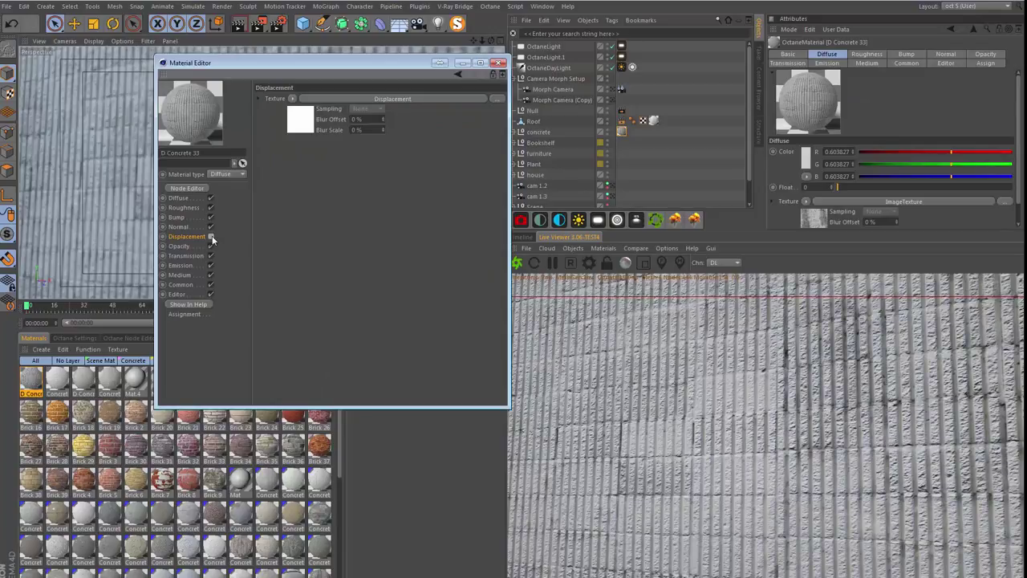
click(211, 236)
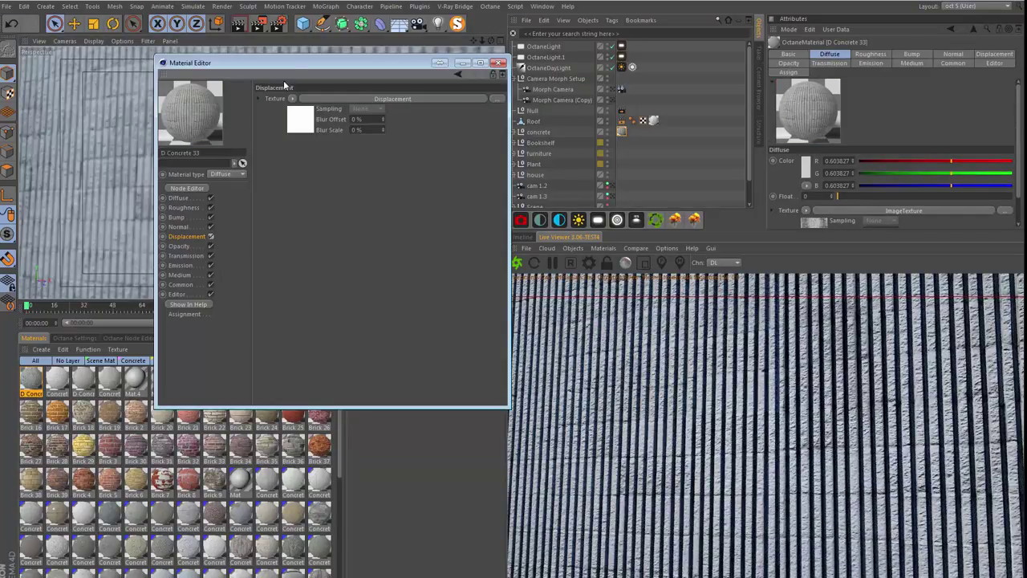
drag(265, 63, 219, 322)
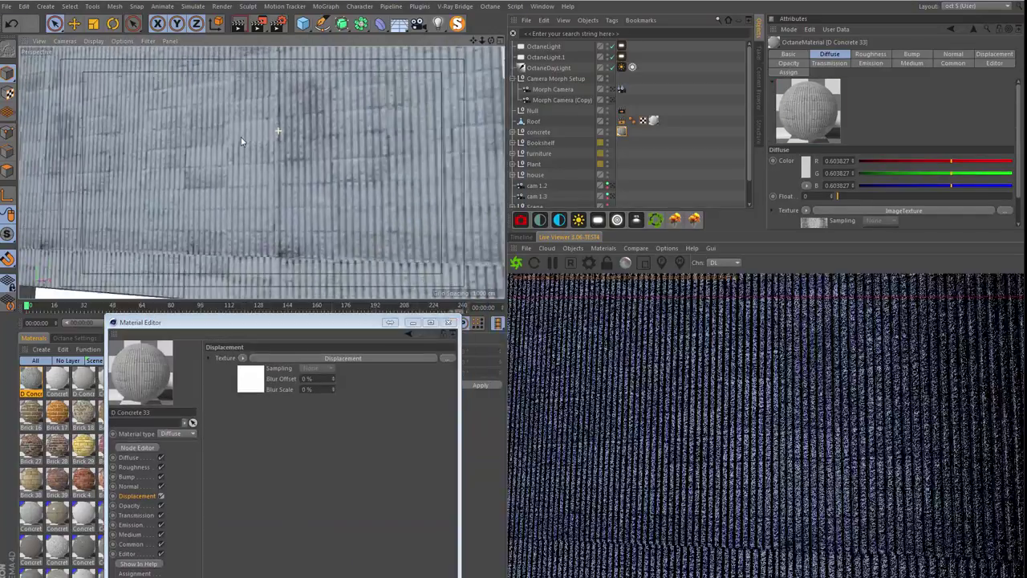
scroll(241, 141, down, 3)
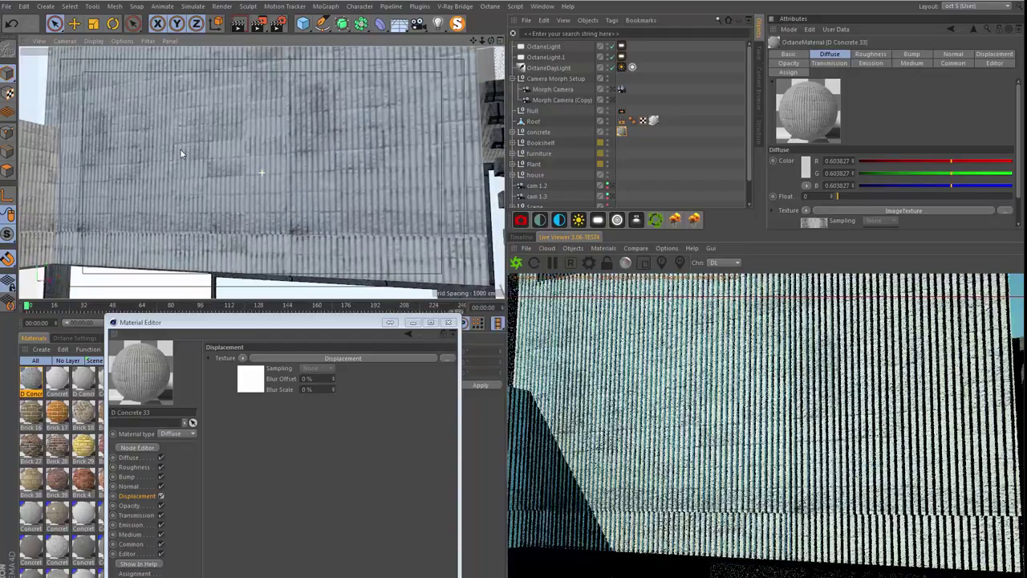
mouse_move(179, 148)
alt+mouse_down()
mouse_move(227, 171)
mouse_move(255, 219)
mouse_move(284, 211)
mouse_move(268, 206)
alt+mouse_up()
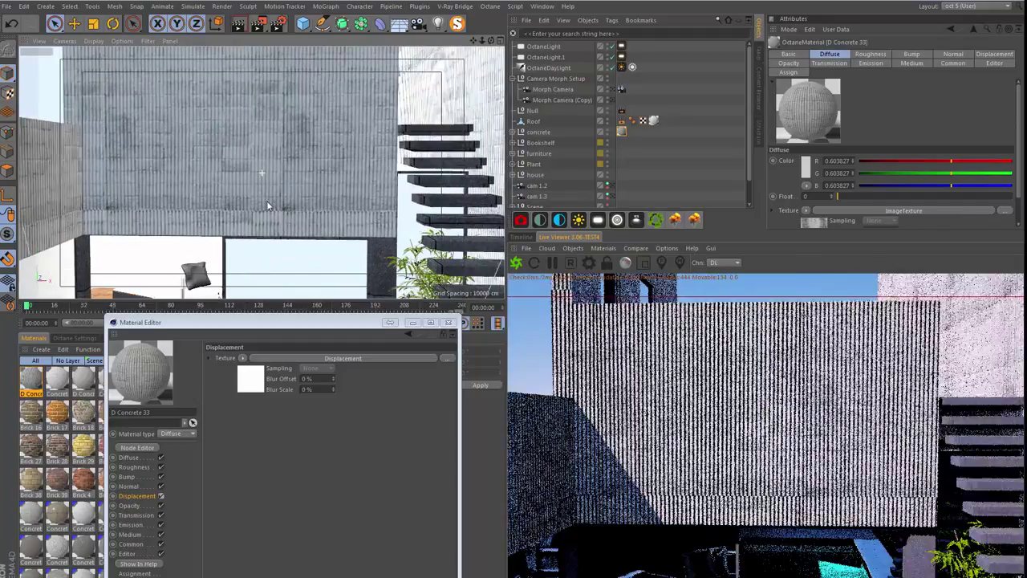
click(447, 322)
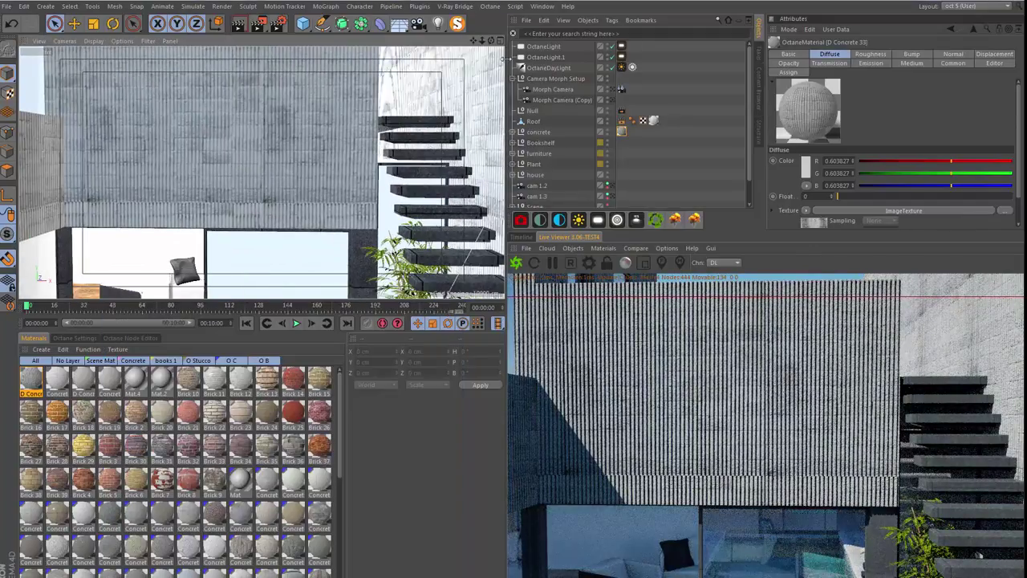
- Load Brick 11 and Brick 12 from the concrete pack's Brick folder in the Content Browser
click(552, 8)
click(562, 64)
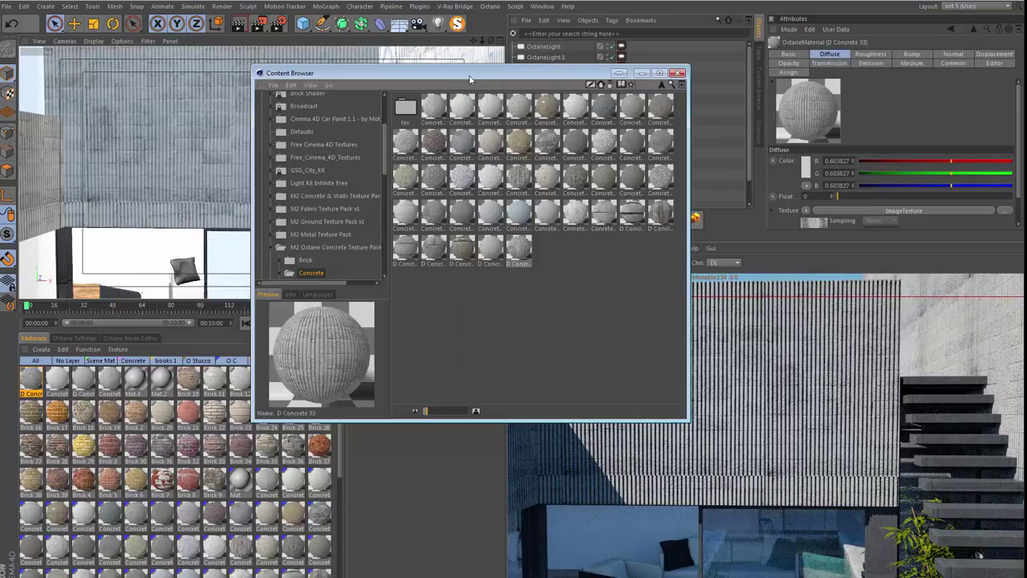
click(518, 227)
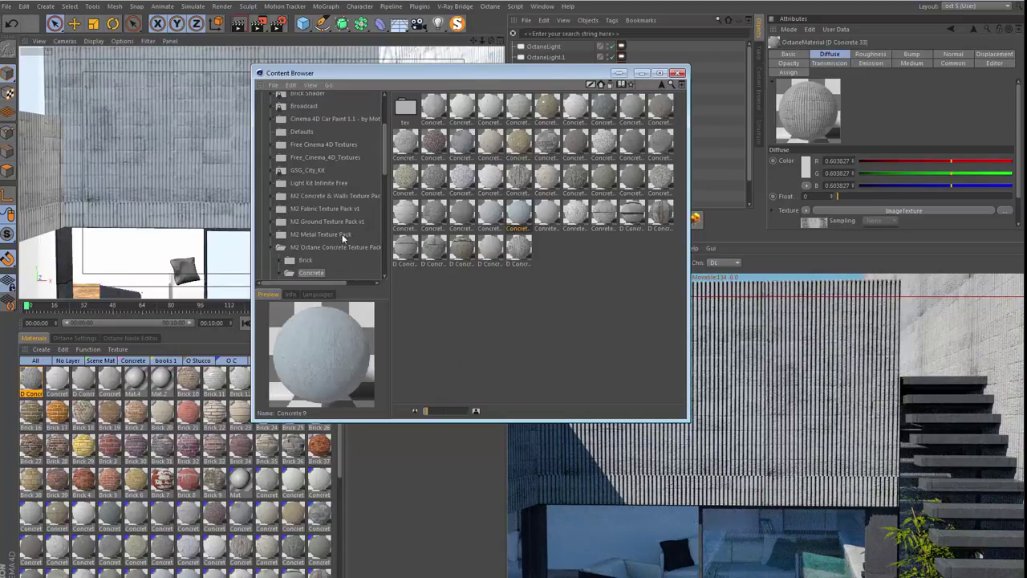
scroll(342, 233, down, 3)
click(283, 221)
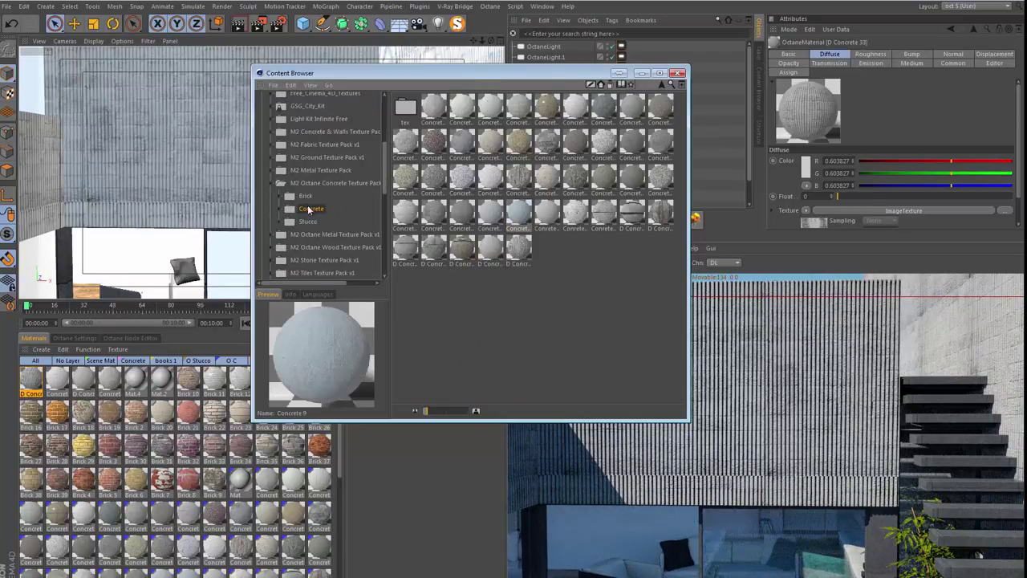
click(305, 197)
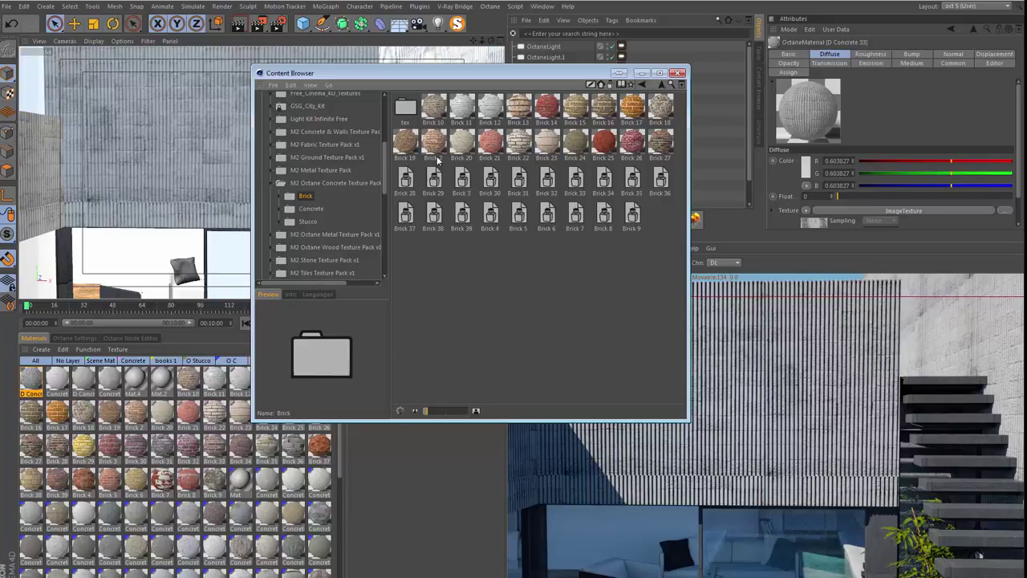
double_click(465, 112)
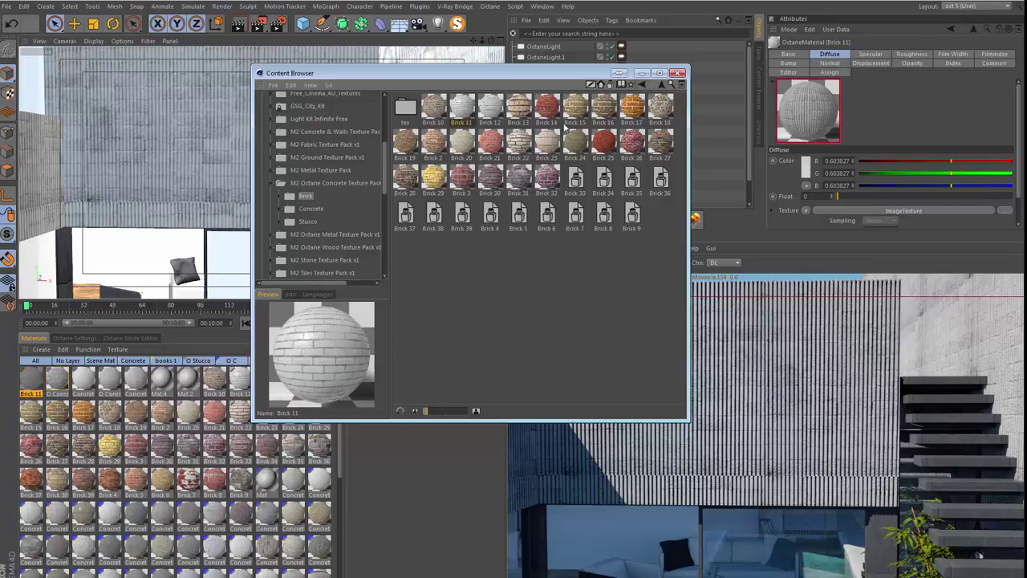
double_click(490, 109)
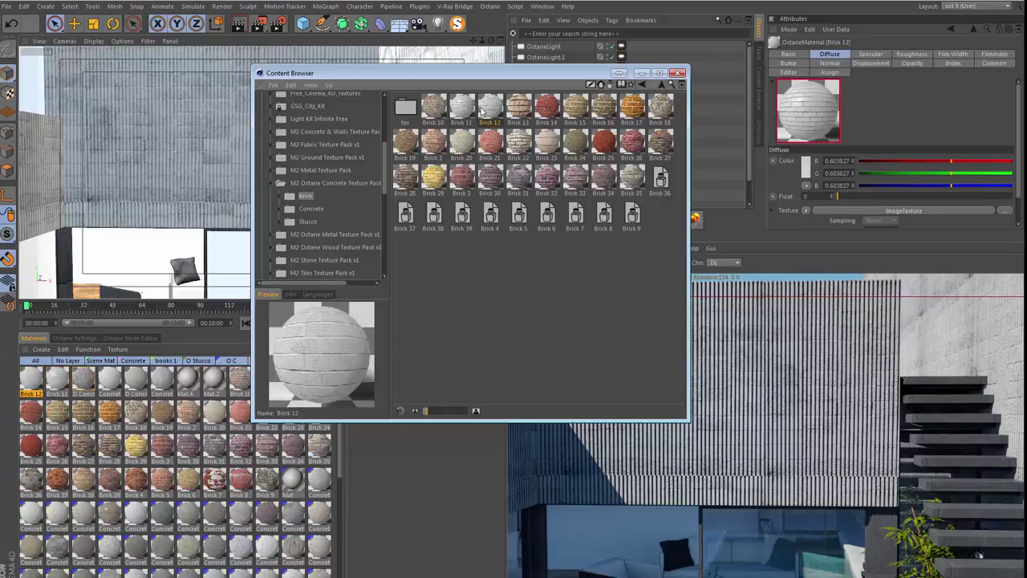
click(678, 73)
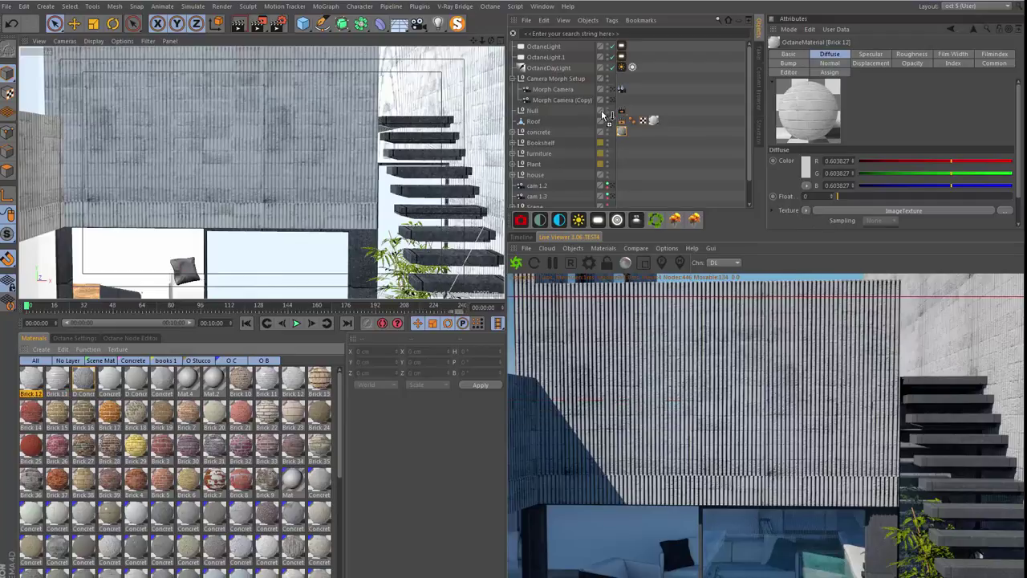
- Switch to the pool courtyard camera and set the wall texture tiling to 0.5 × 0.5
click(611, 186)
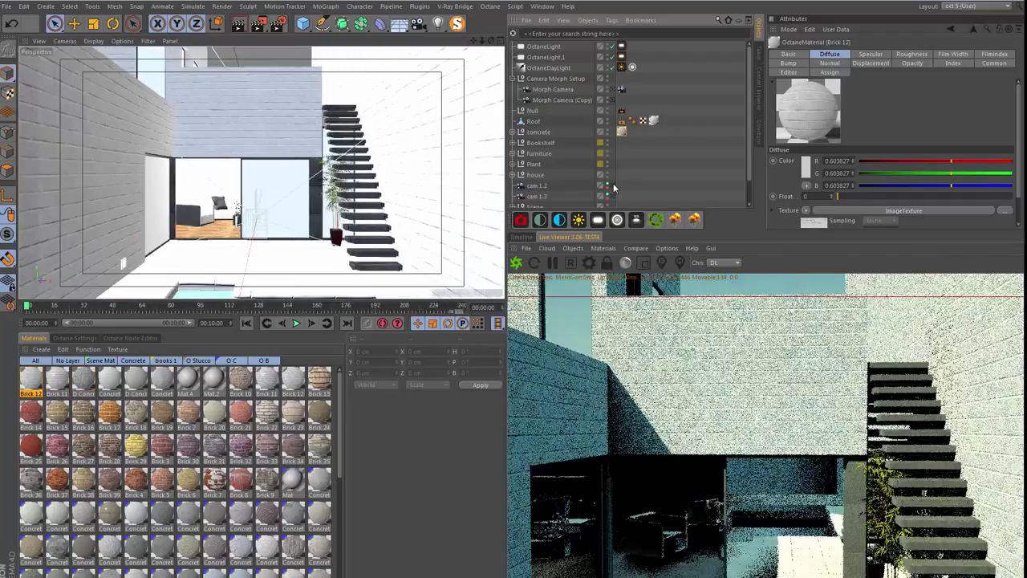
click(613, 186)
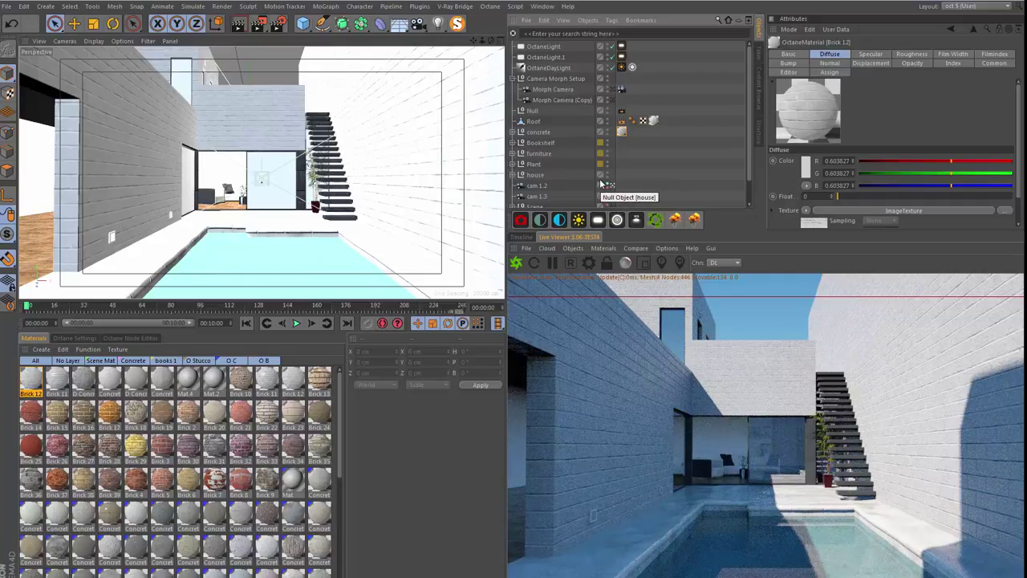
click(621, 131)
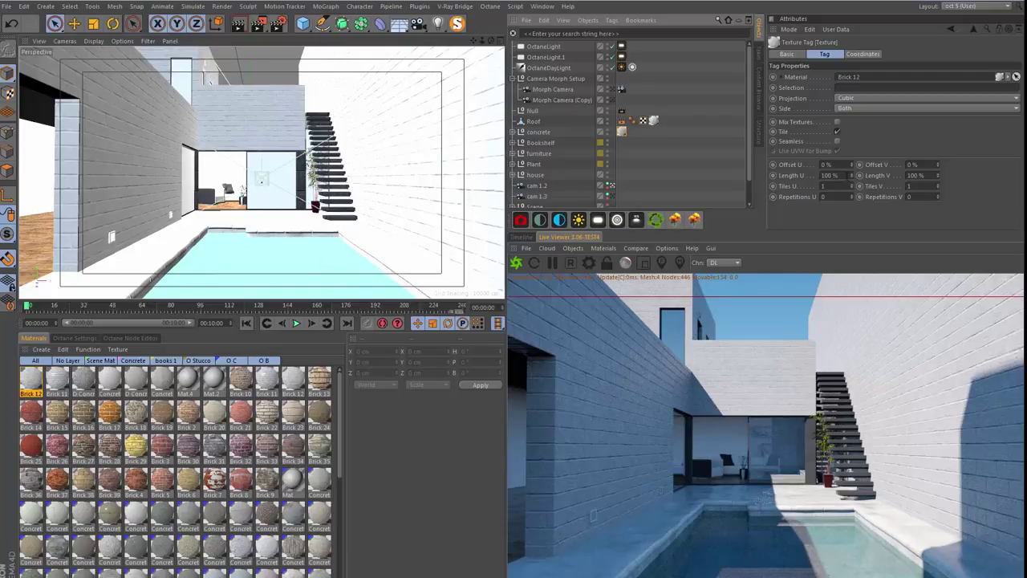
click(829, 175)
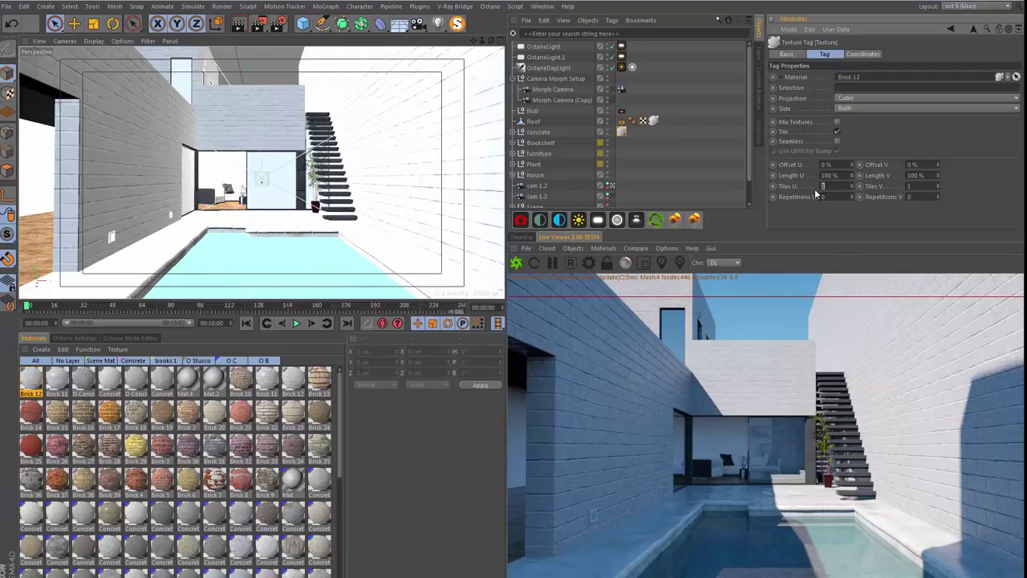
text(.5)
key(Tab)
text(0.5)
key(Return)
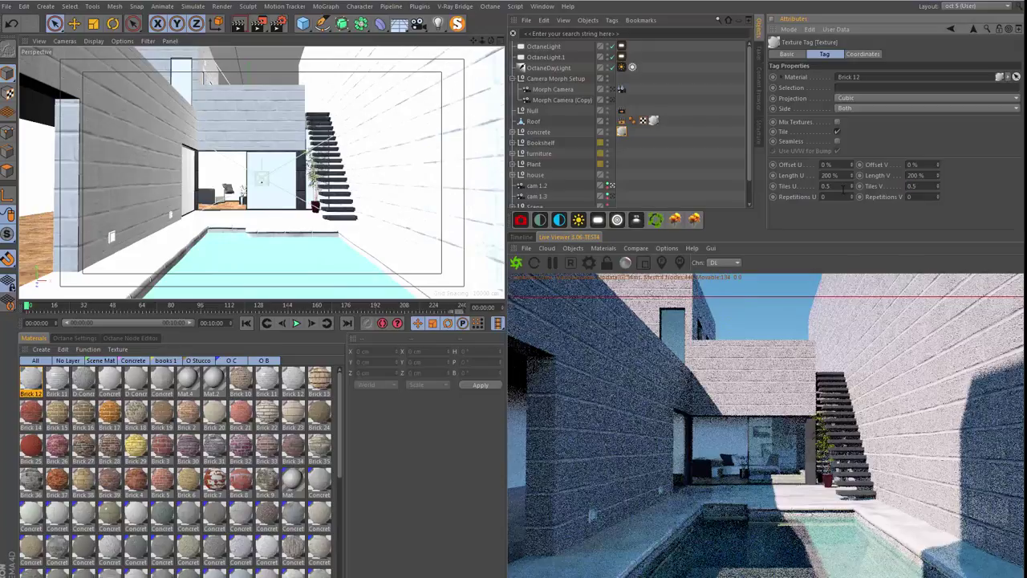
- Change the Brick 12 wall tiling to 2 × 2 and reopen the Content Browser
click(827, 186)
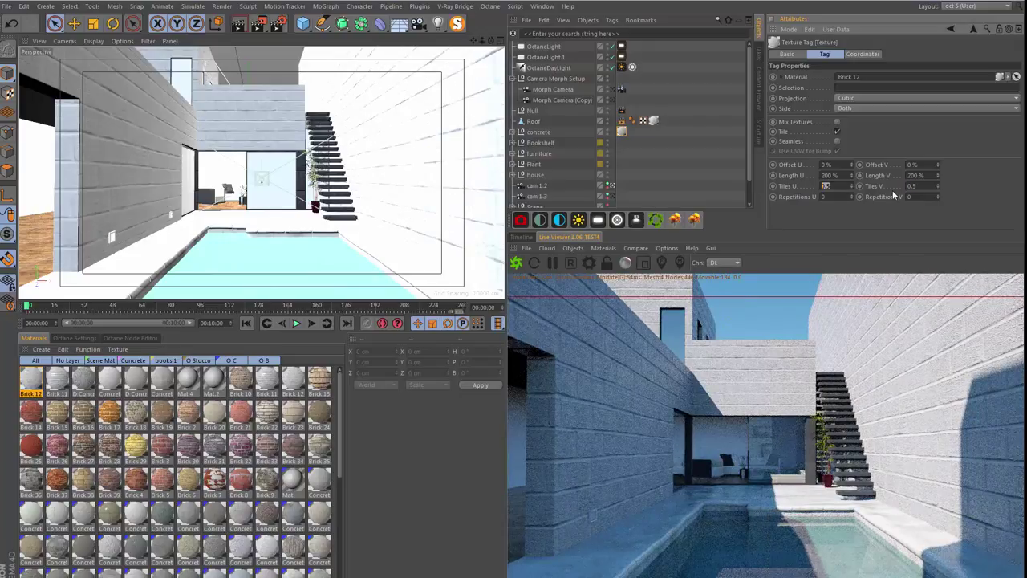
text(2)
key(Tab)
text(2)
key(Return)
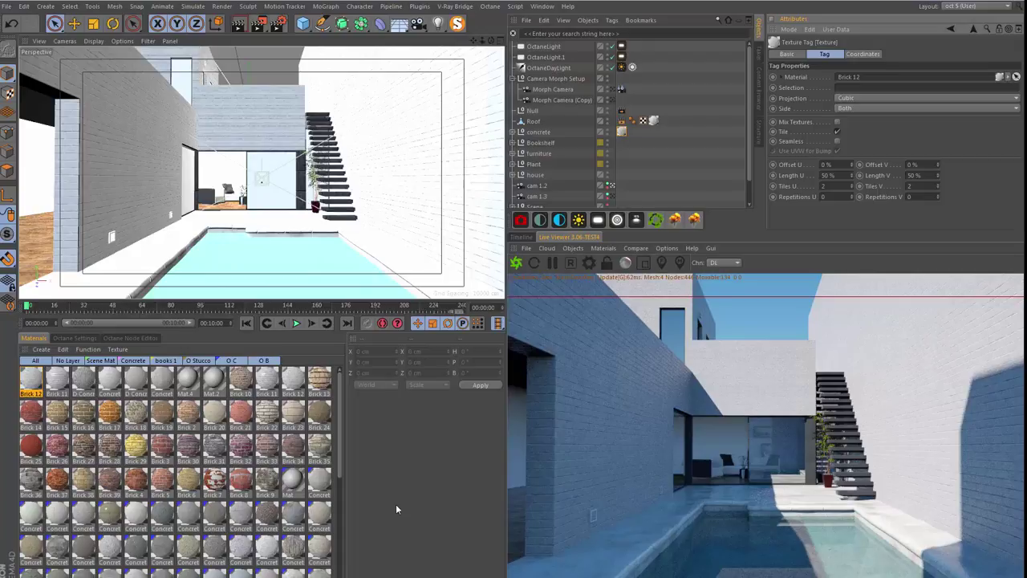
key(shift+F8)
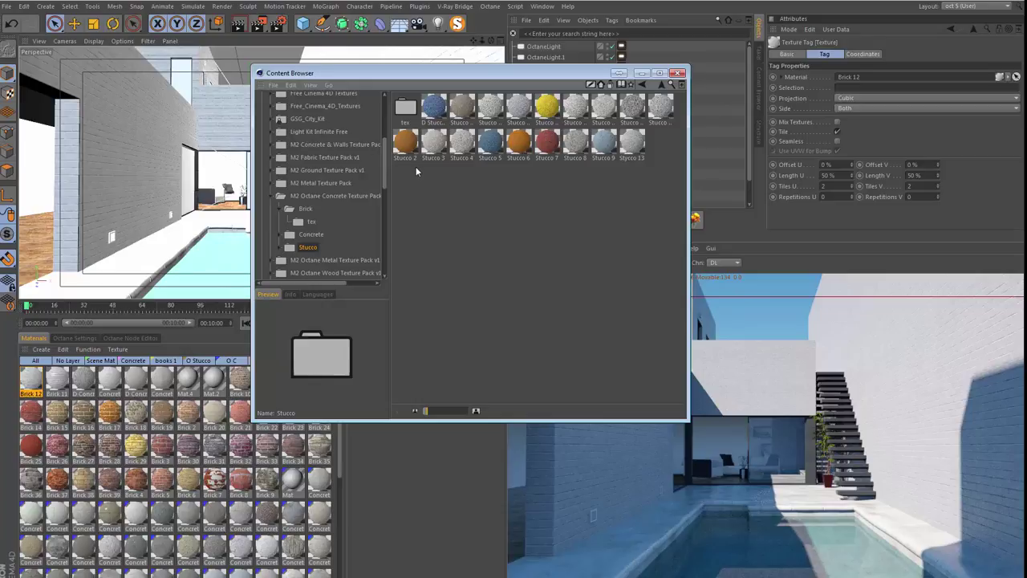
- Browse the M2 Octane Wood Texture Pack v1 wood materials and widen the Live Viewer preview
double_click(296, 197)
click(316, 222)
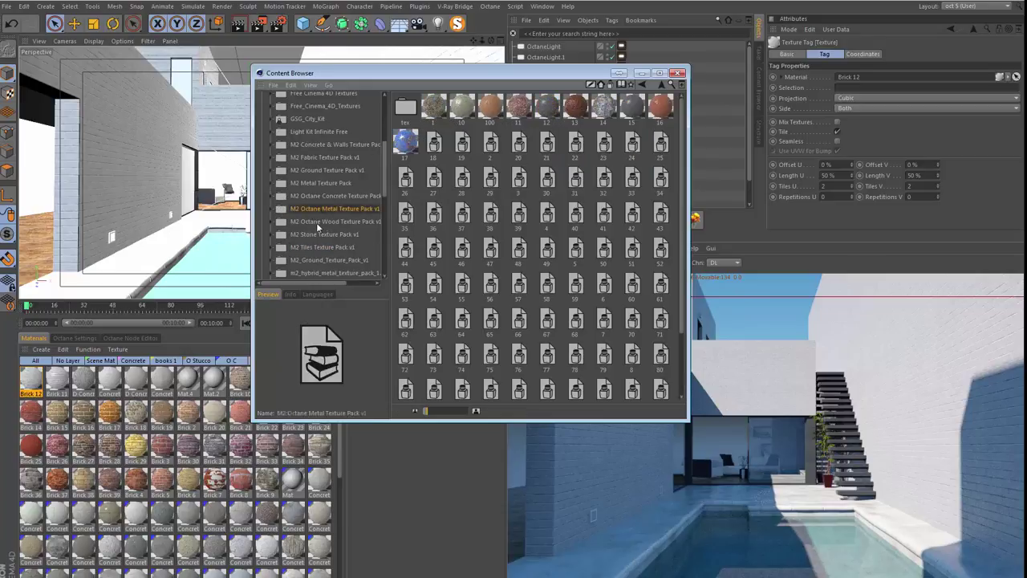
click(274, 222)
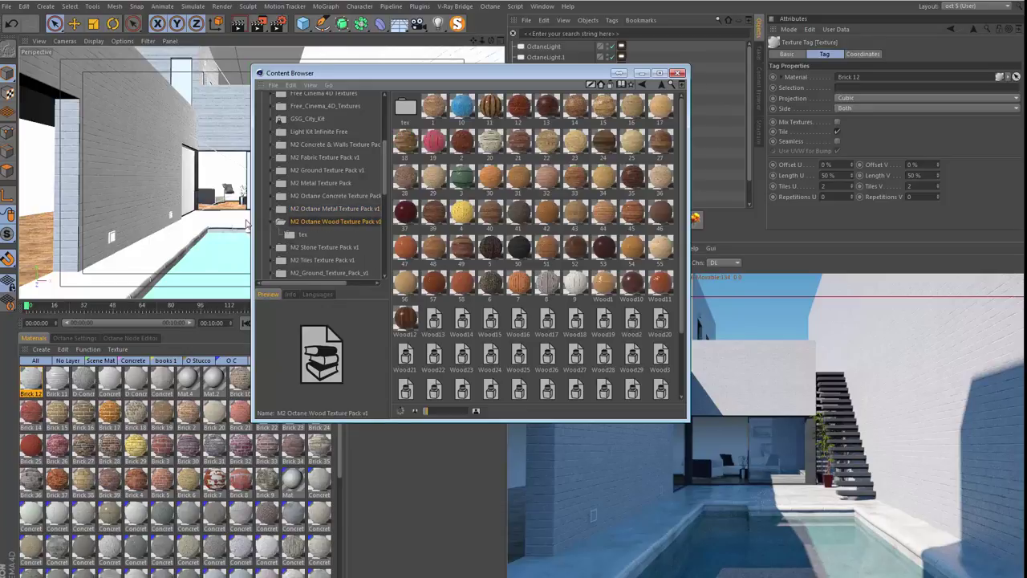
drag(361, 73, 281, 73)
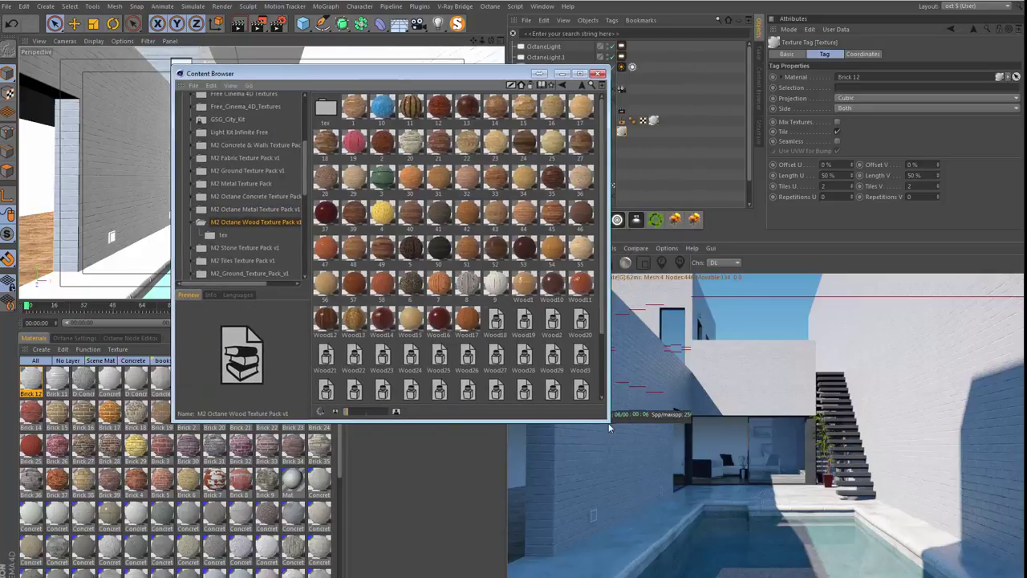
drag(607, 419, 646, 456)
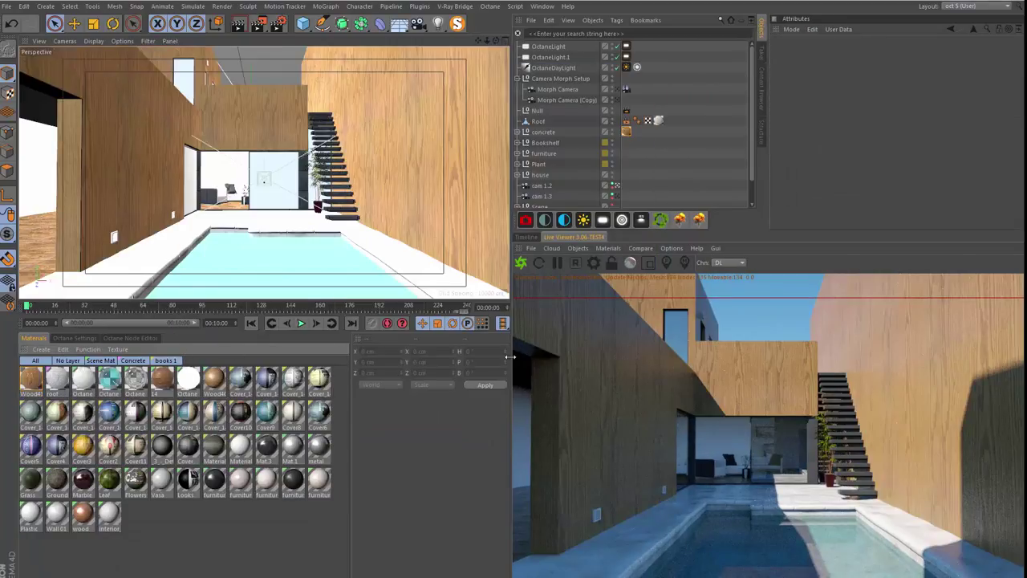
drag(511, 355, 462, 356)
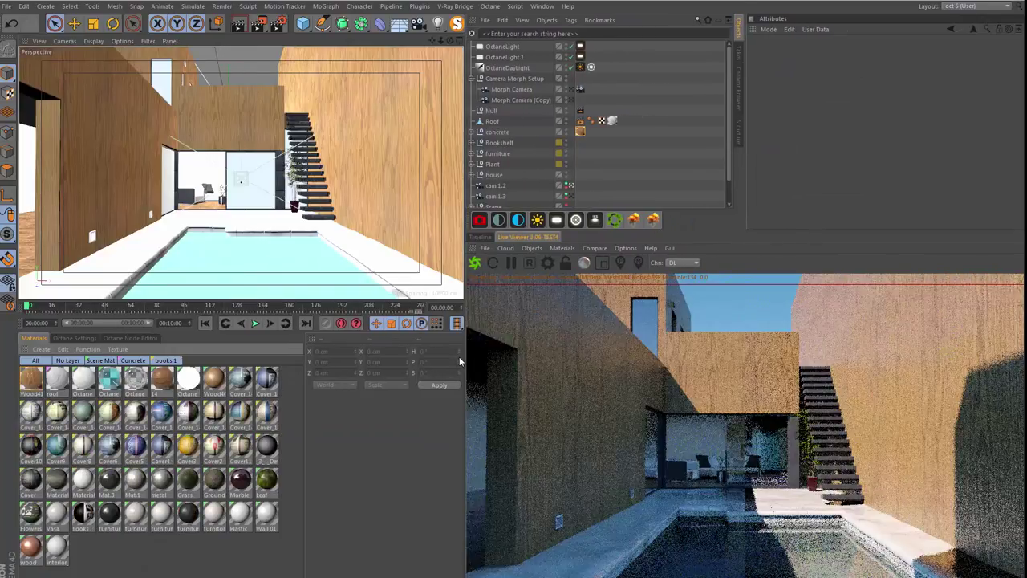
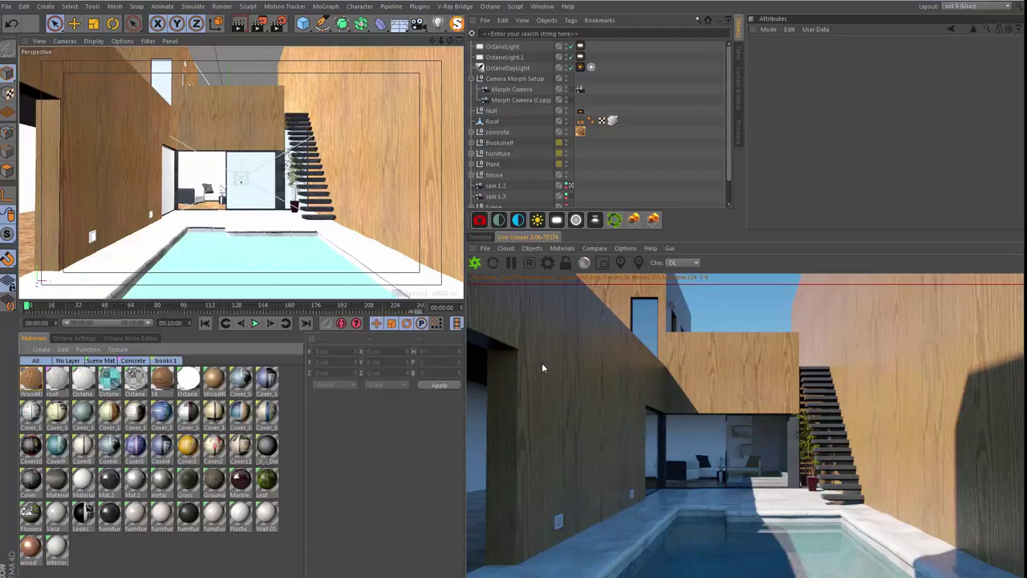
- In the Octane Kernels settings, change GI mode from ambient occlusion to GI_DIFFUSE
click(74, 337)
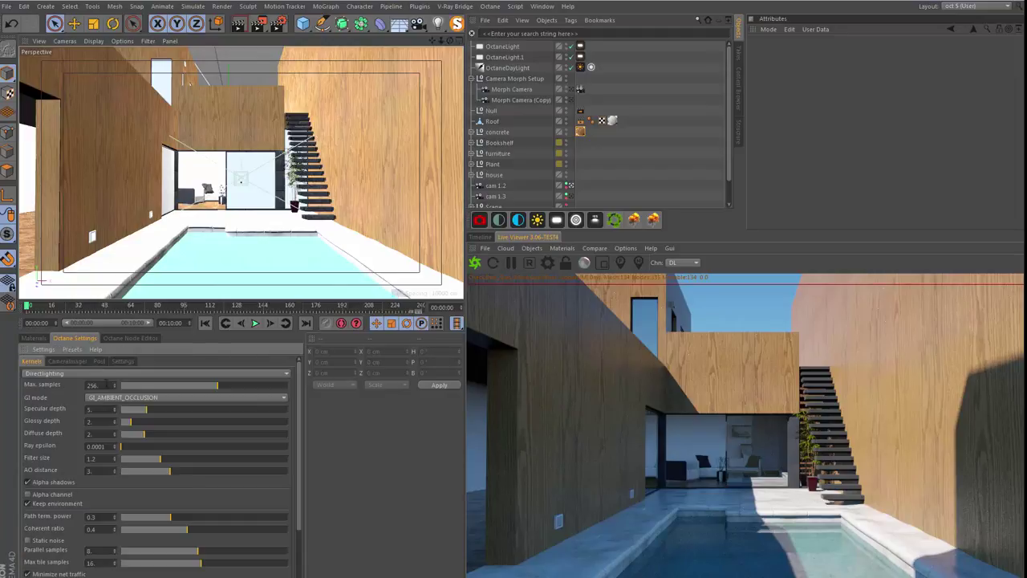
click(120, 397)
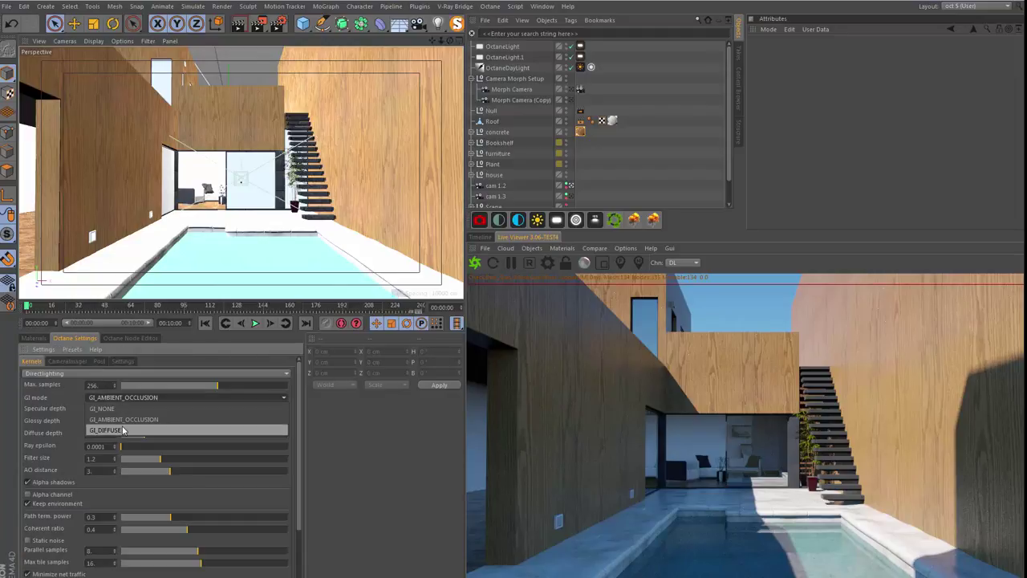
click(123, 430)
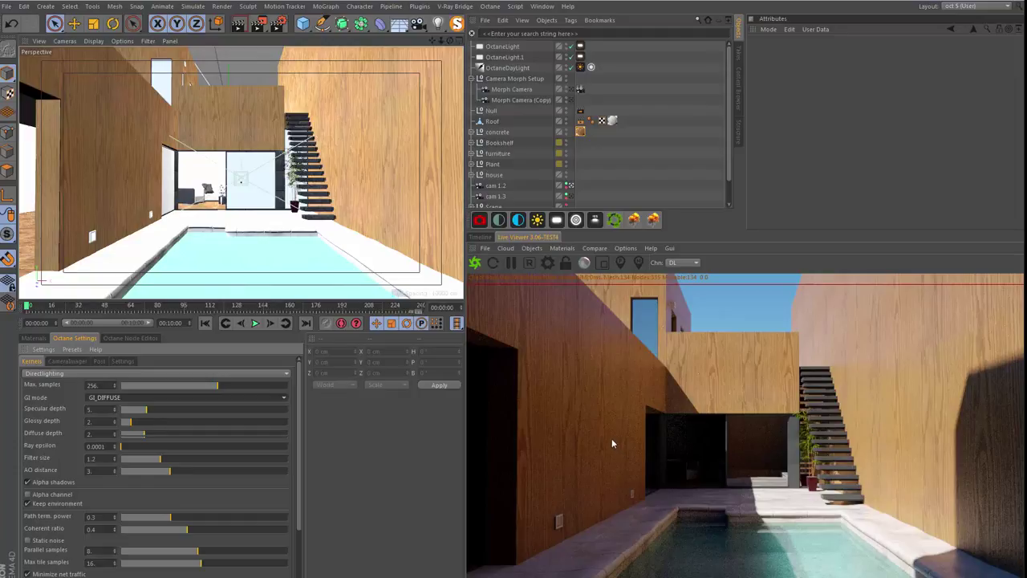
- Try brick materials on the walls and glance at Post settings, ending with D Concrete 33 panels
click(545, 289)
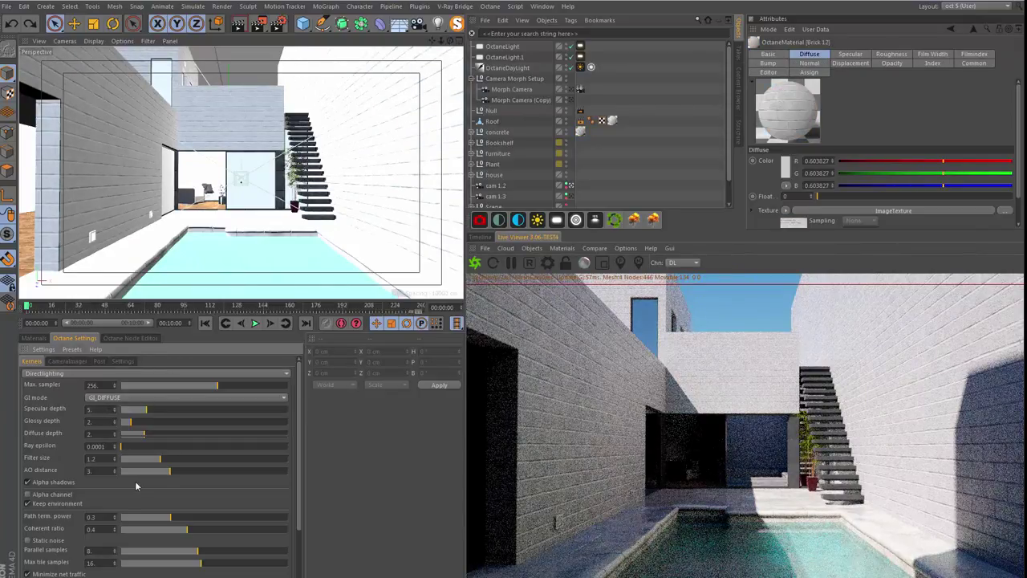
click(84, 362)
click(98, 362)
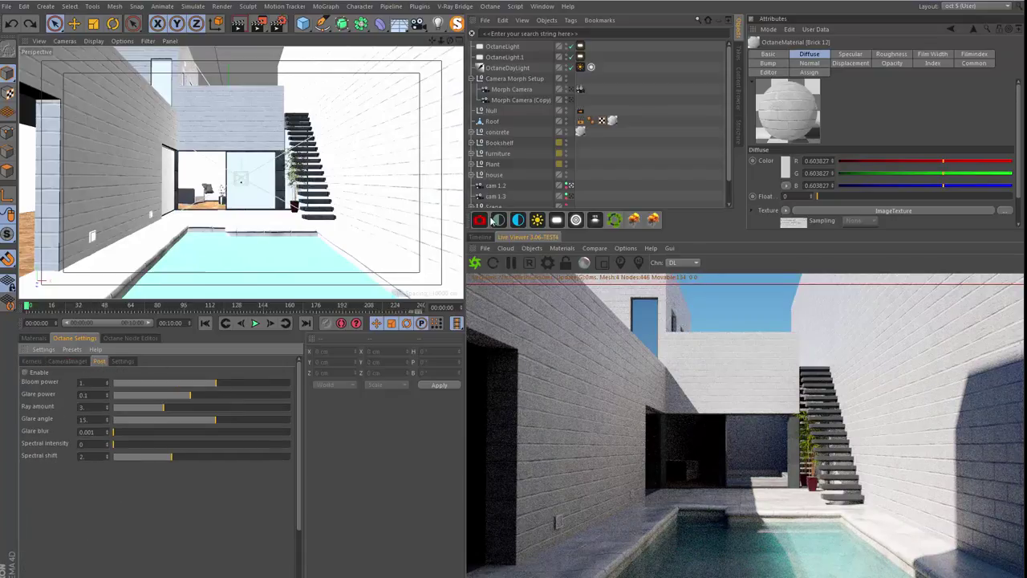
click(637, 156)
key(ctrl+z)
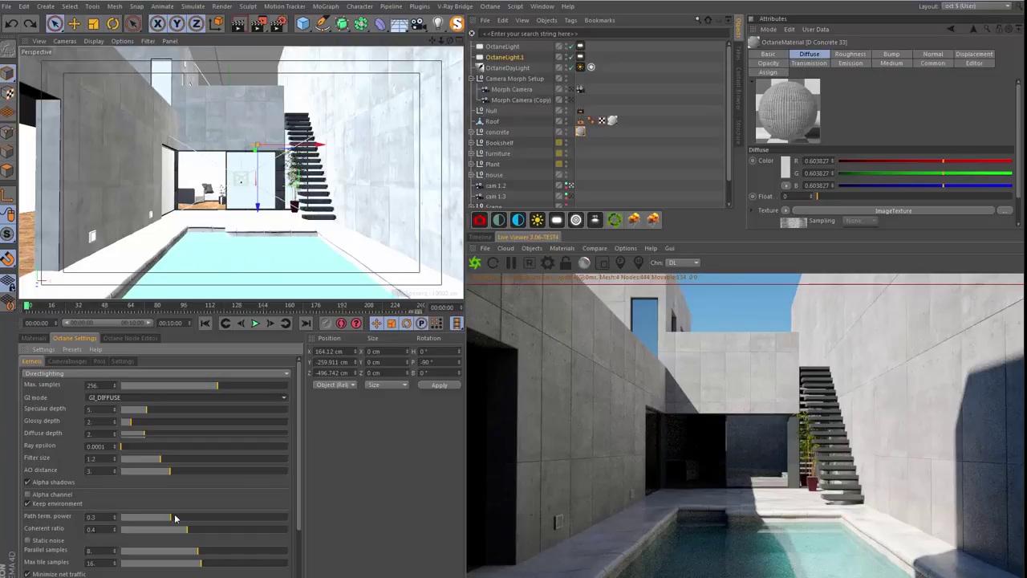
- Scroll down the Kernels settings and change Coherent ratio from 0.4 to 0.3
drag(299, 434, 297, 498)
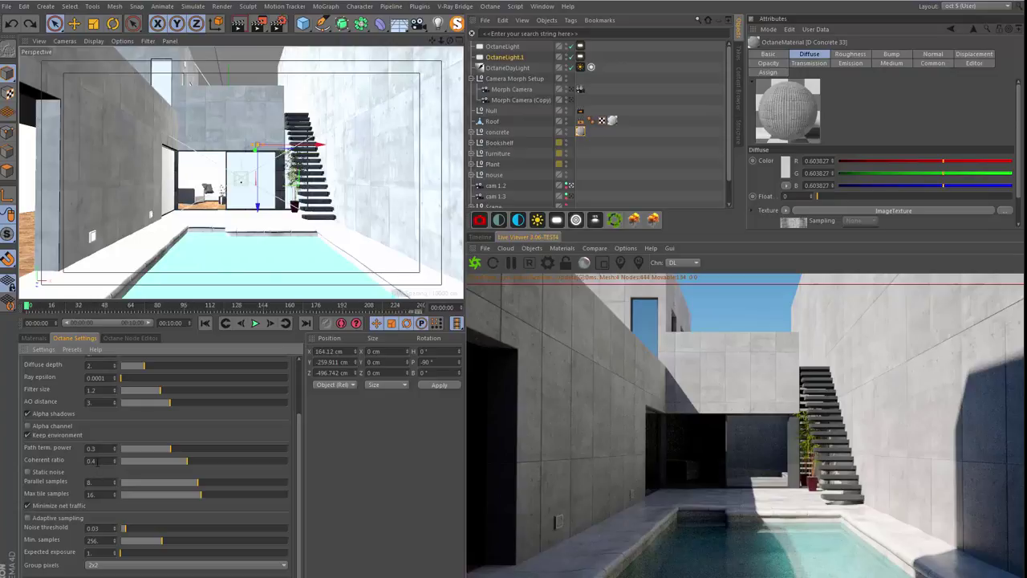
double_click(96, 461)
text(3)
key(Return)
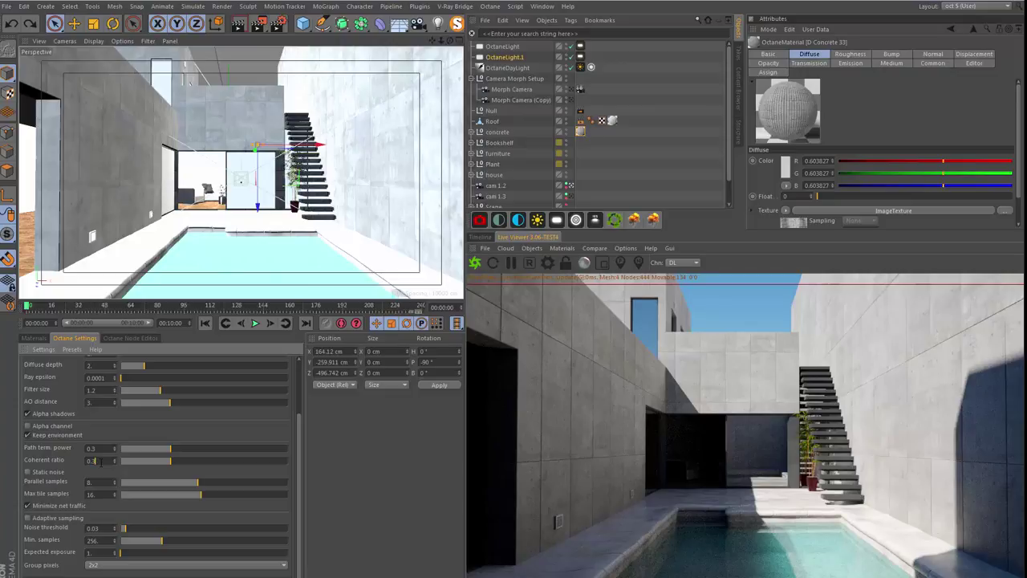
- Test typed Coherent ratio values of 0.1 and then 0.3
double_click(91, 461)
text(0.1)
key(Return)
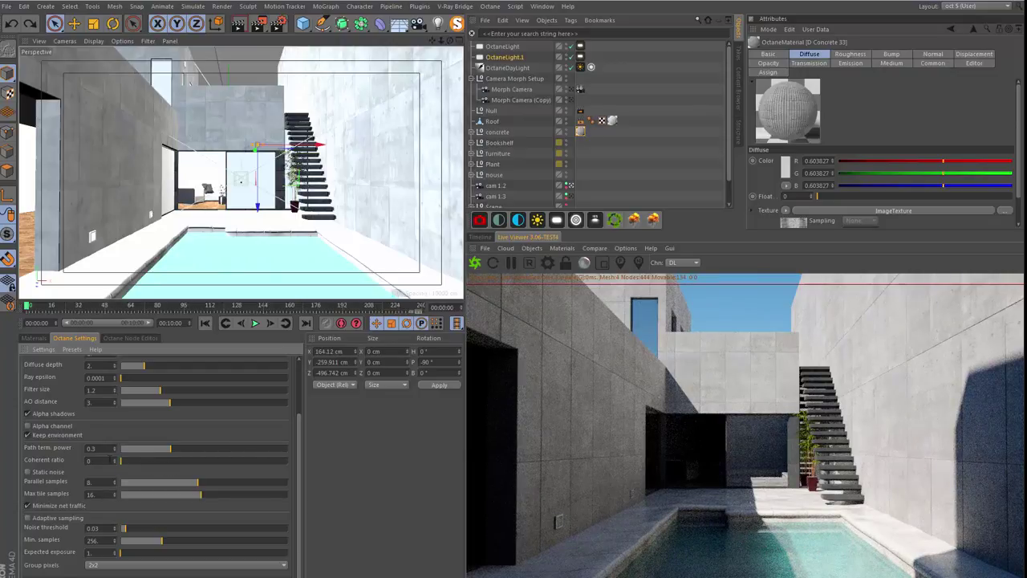
click(90, 460)
key(Return)
text(3)
key(Return)
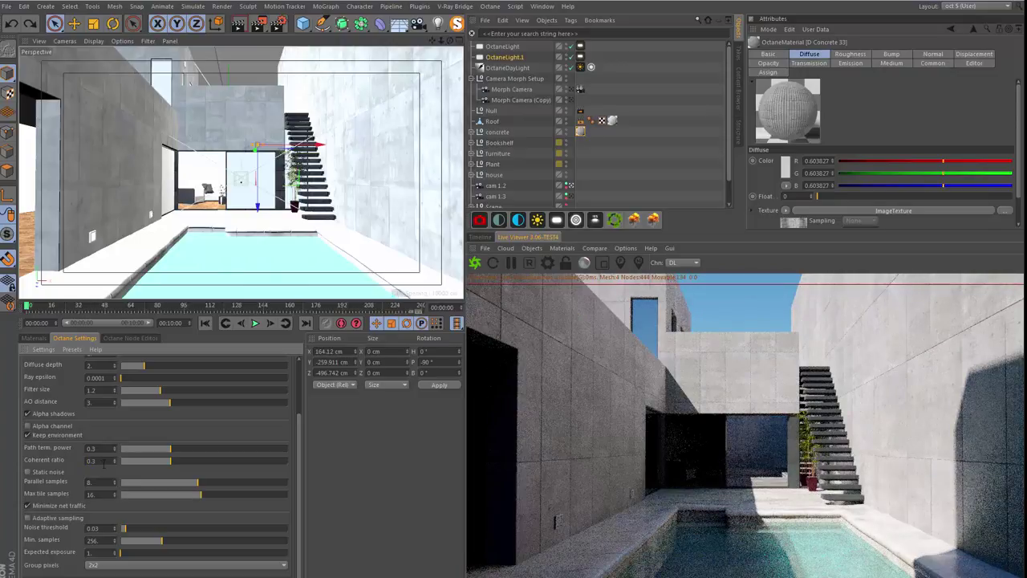
- Drag Coherent ratio to 1 and 0, then settle on 0.4 and scroll back up
drag(191, 460, 330, 462)
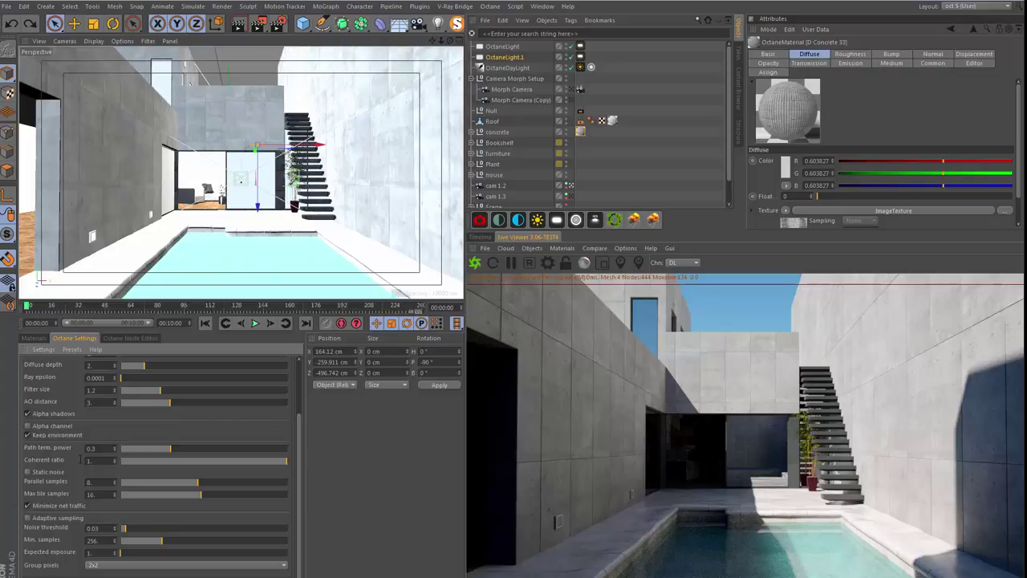
drag(80, 460, 50, 447)
double_click(88, 459)
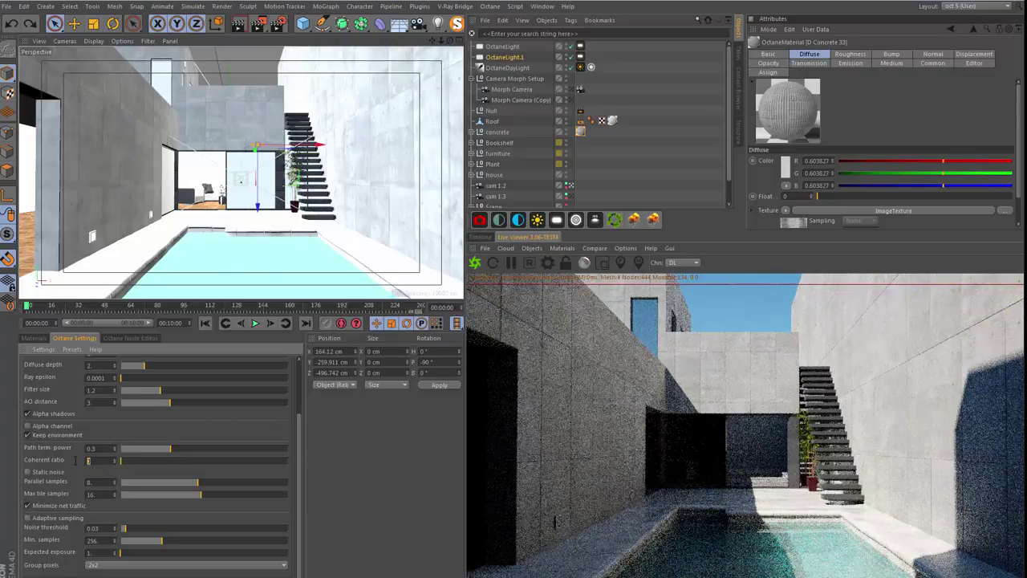
text(0.4)
key(Return)
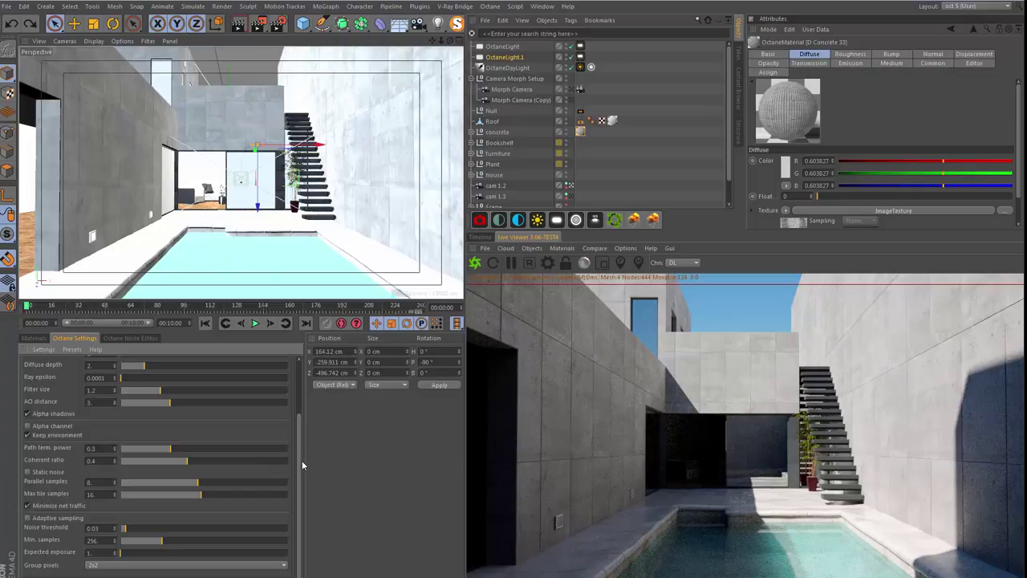
drag(299, 461, 302, 407)
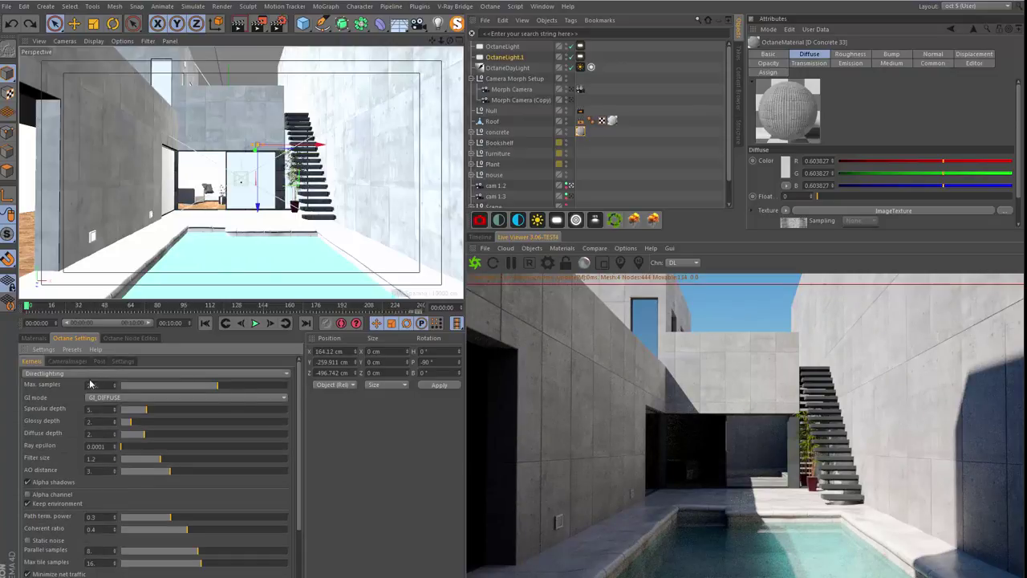
- In the Camera Imager settings, store the current render buffer for A/B comparison
click(81, 361)
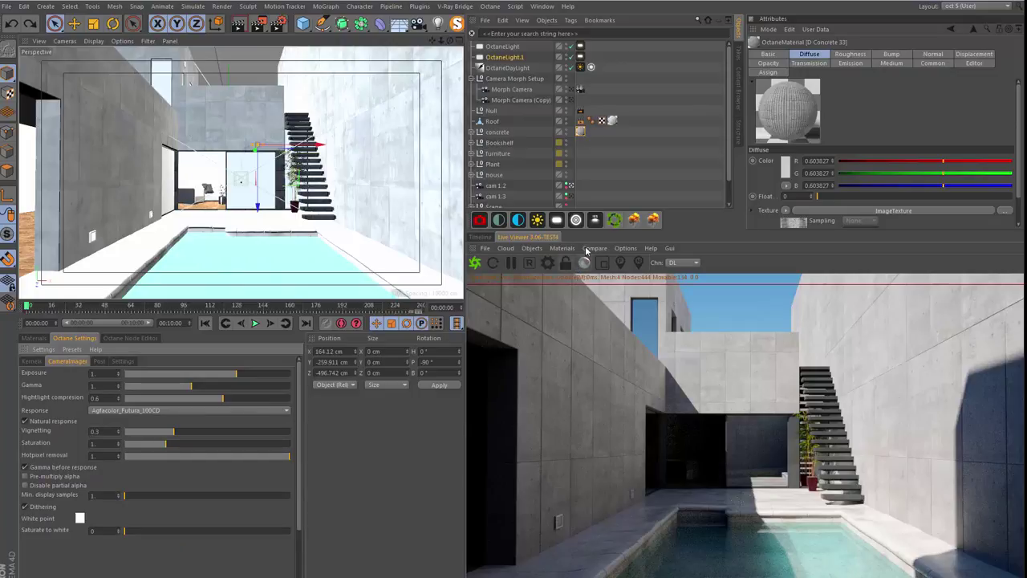
click(591, 250)
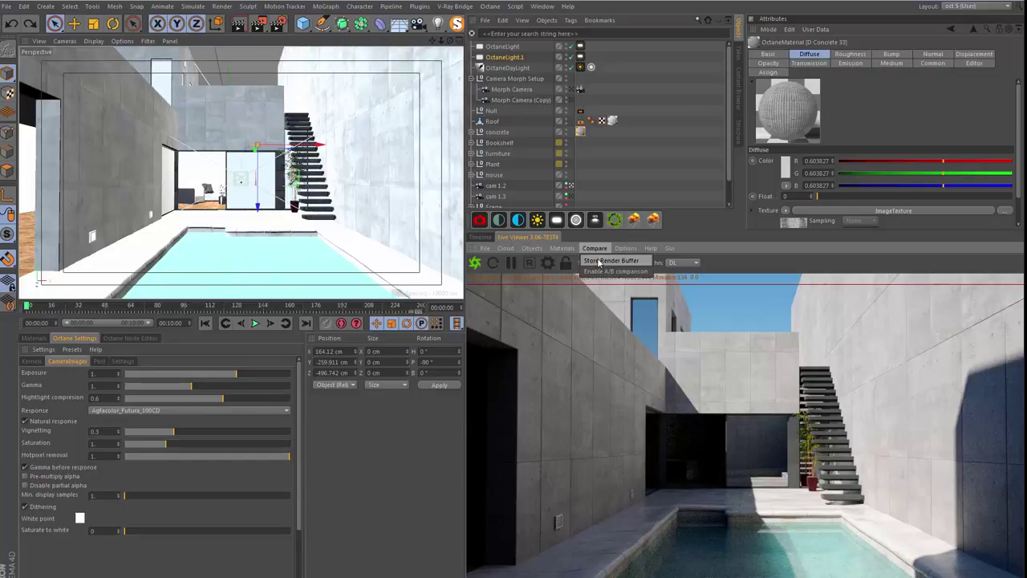
click(598, 262)
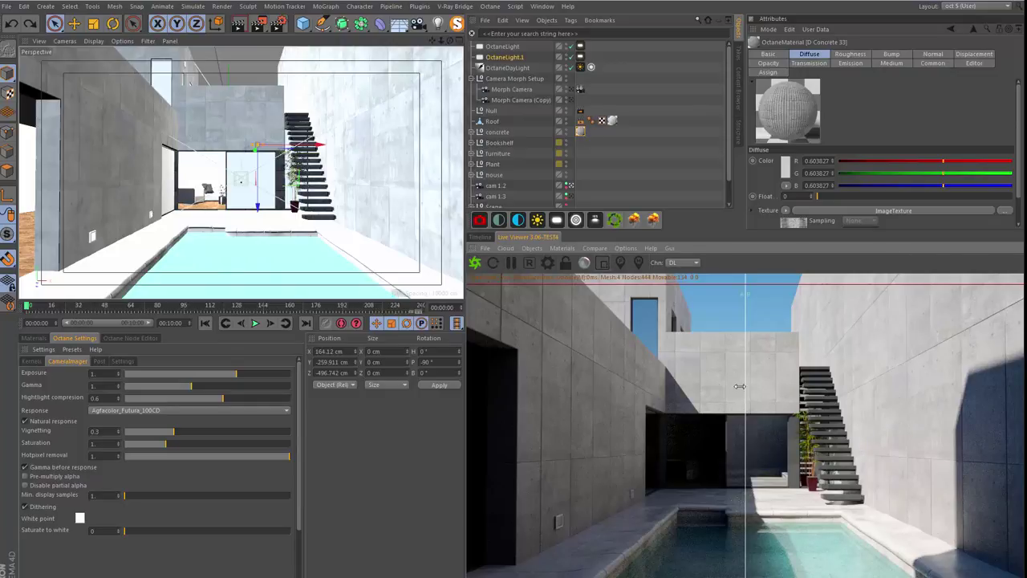
- Sweep the A/B split line across the render and bring up the film Response presets
drag(739, 386, 674, 386)
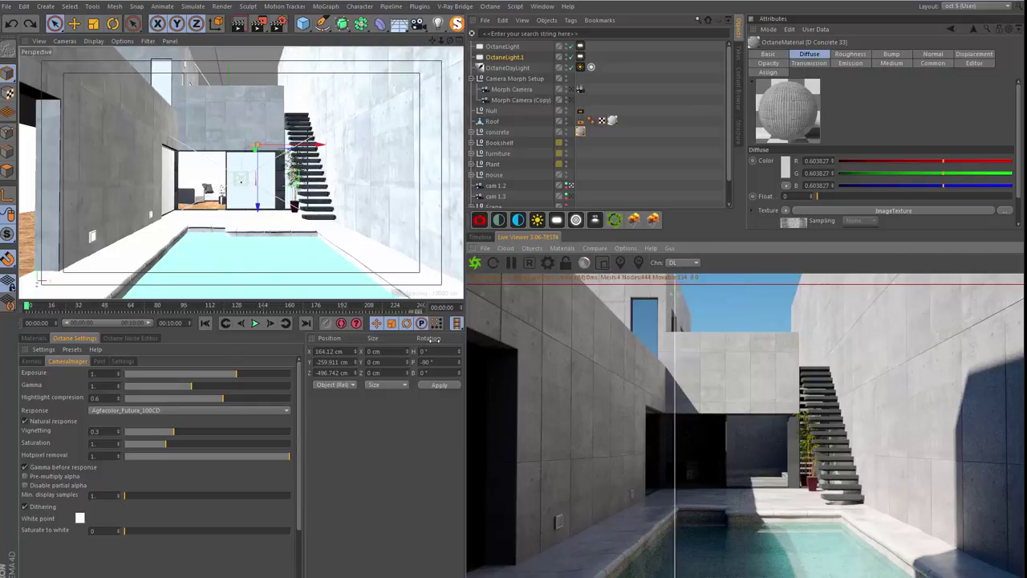
drag(674, 345, 809, 342)
mouse_move(589, 344)
mouse_down()
mouse_move(728, 339)
mouse_move(755, 354)
mouse_move(709, 353)
mouse_move(747, 354)
mouse_up()
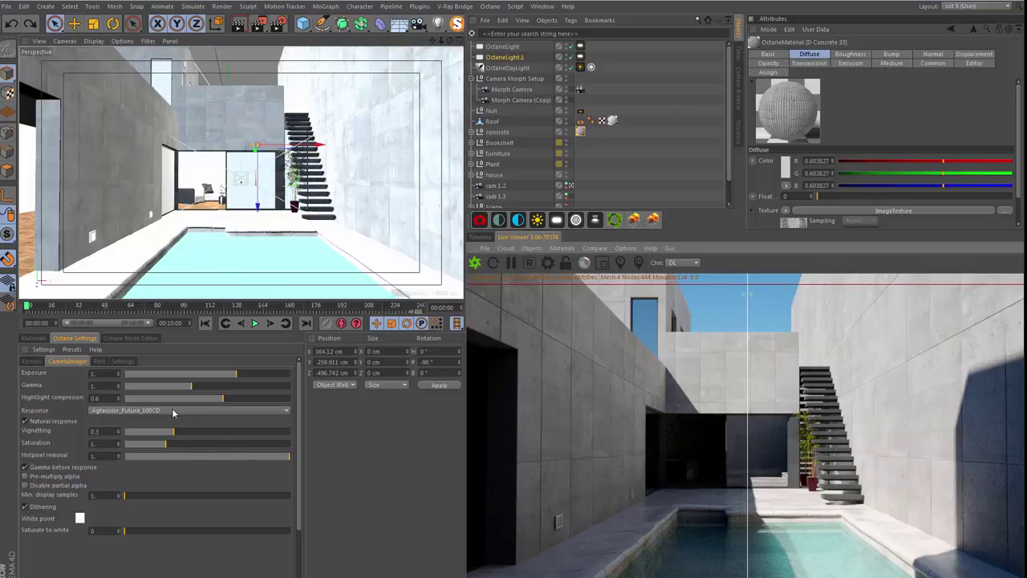
click(120, 410)
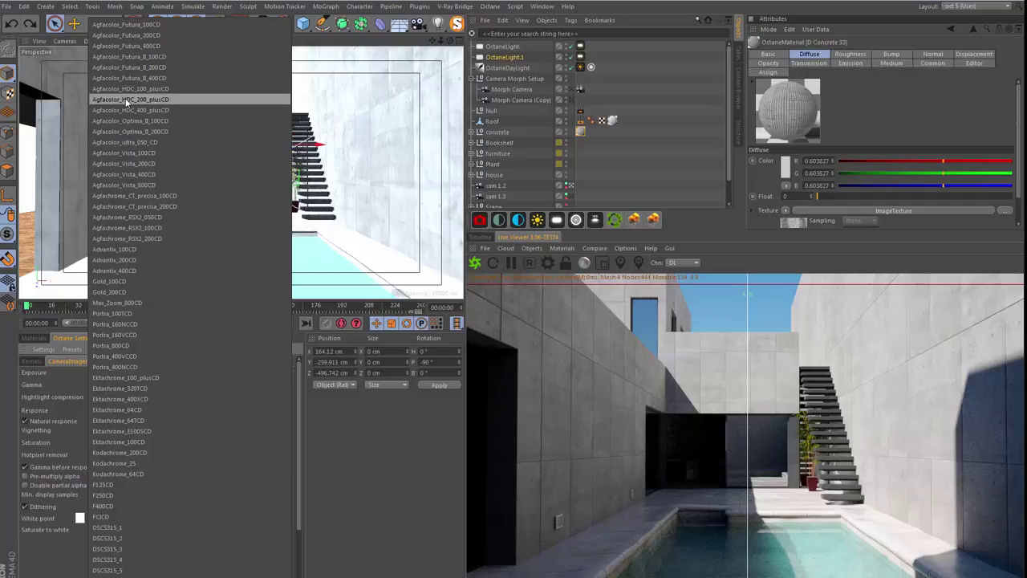
- Try Agfacolor_Futura_200CD and Ektachrome_64TCD film responses, then settle on Linear
click(147, 35)
scroll(137, 410, down, 1)
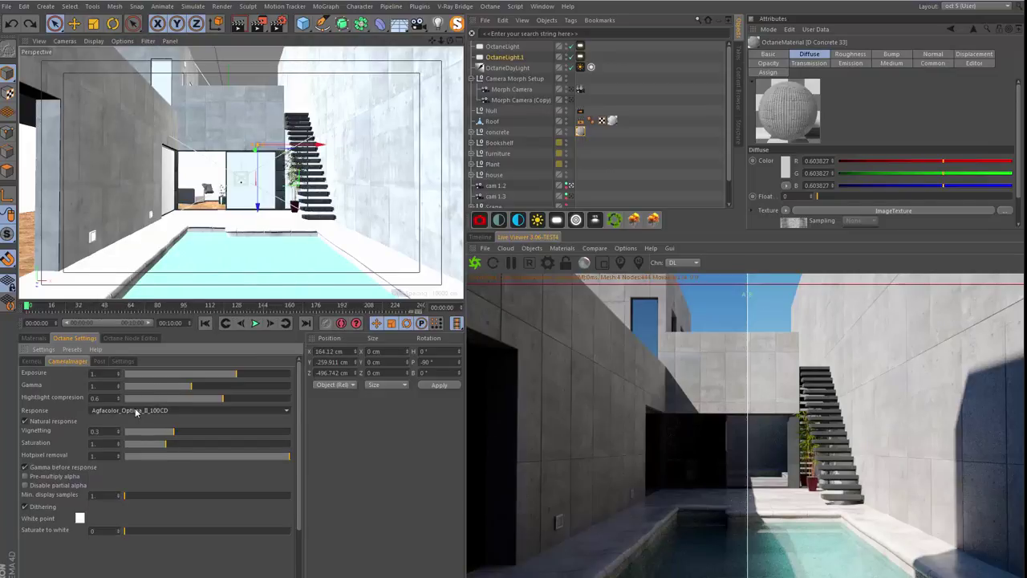
click(135, 410)
click(137, 421)
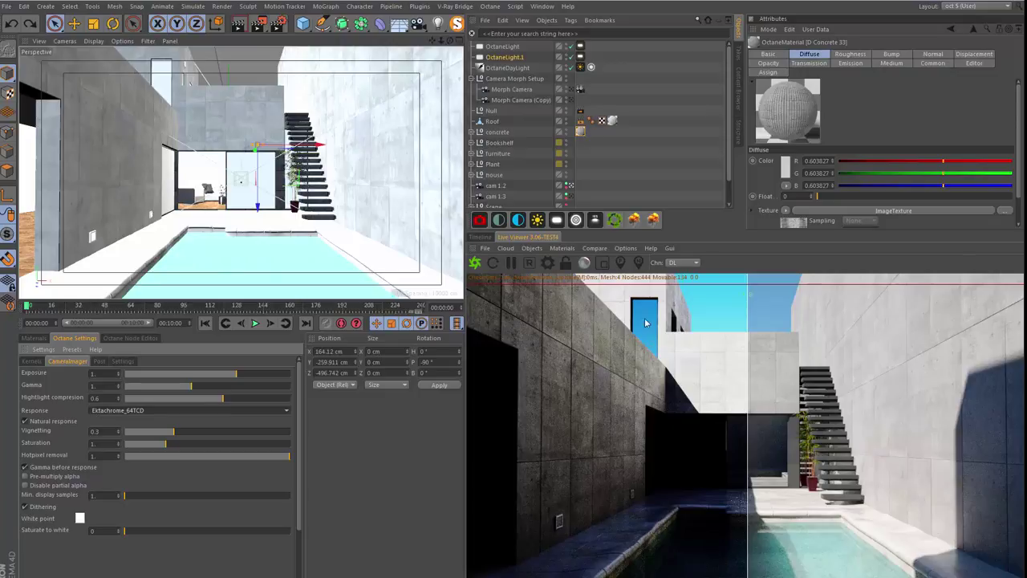
click(123, 412)
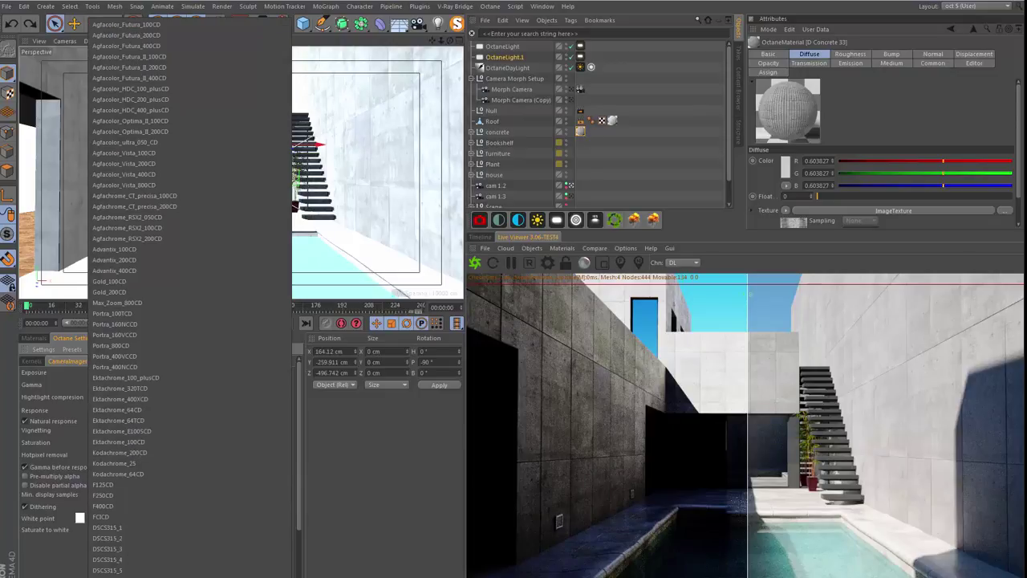
click(748, 351)
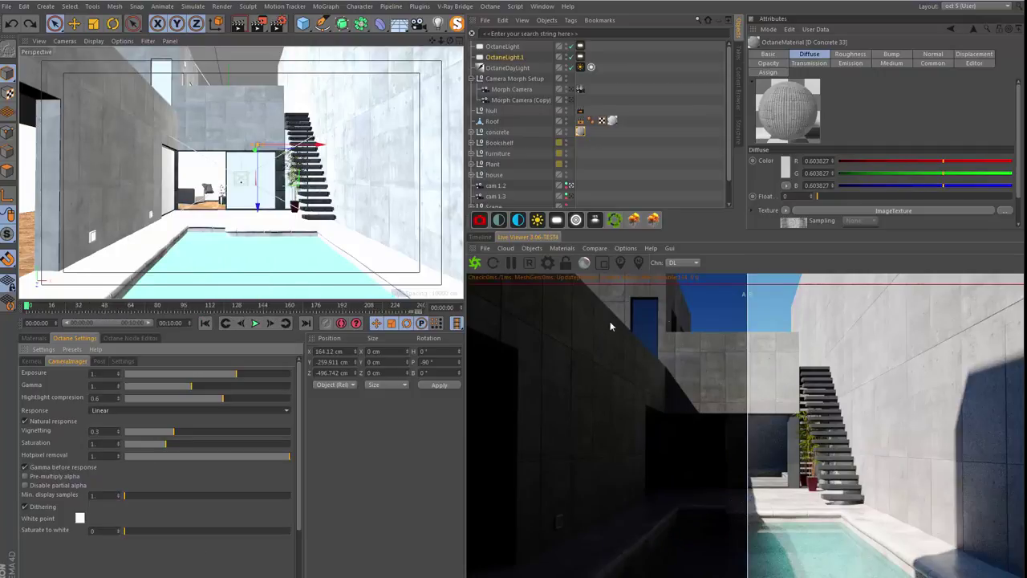
- Set camera imager Gamma to 2.2 and sweep the A/B split against the stored render
click(91, 386)
text(2.2)
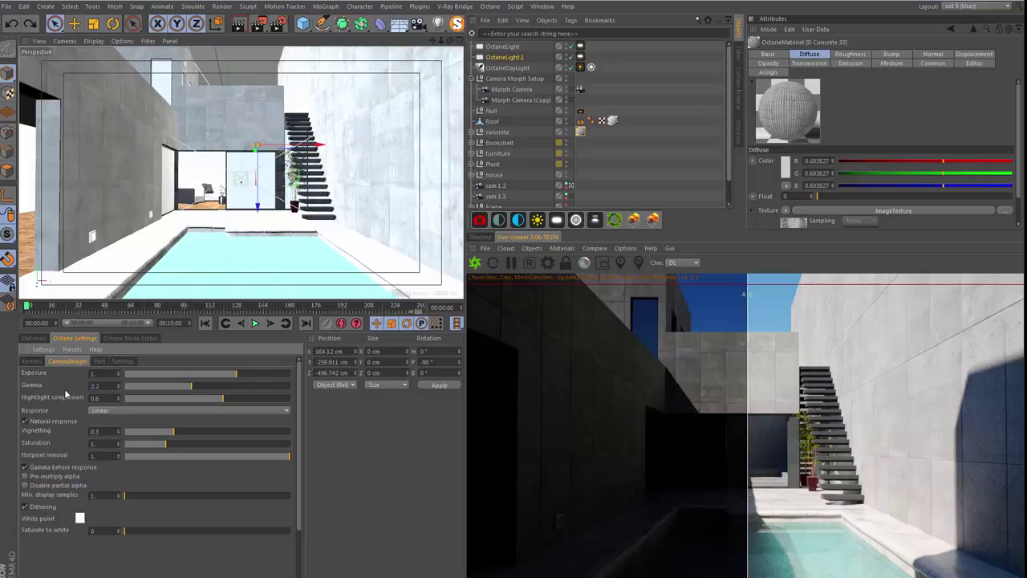
key(Return)
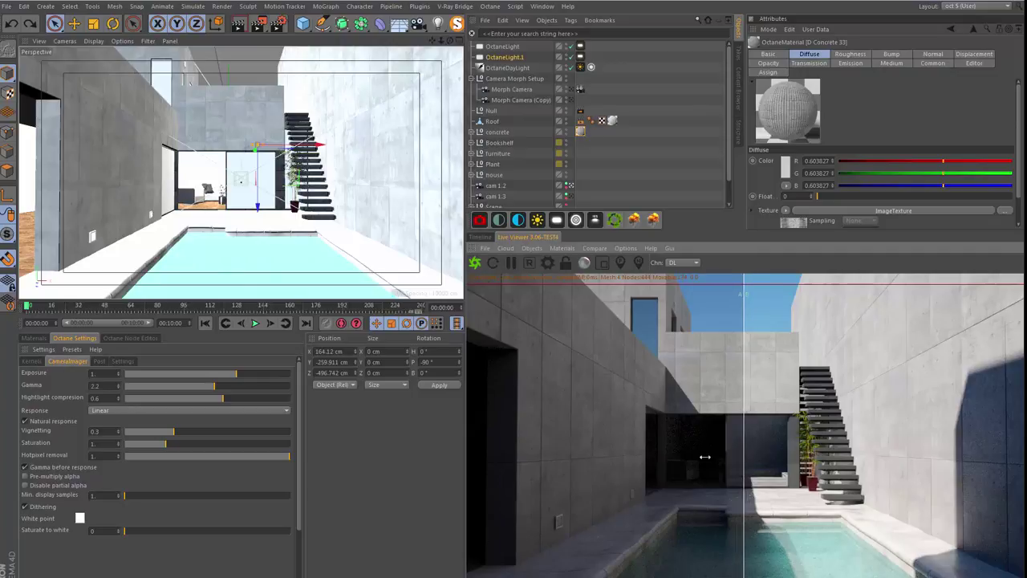
mouse_move(747, 461)
mouse_down()
mouse_move(491, 449)
mouse_move(627, 436)
mouse_up()
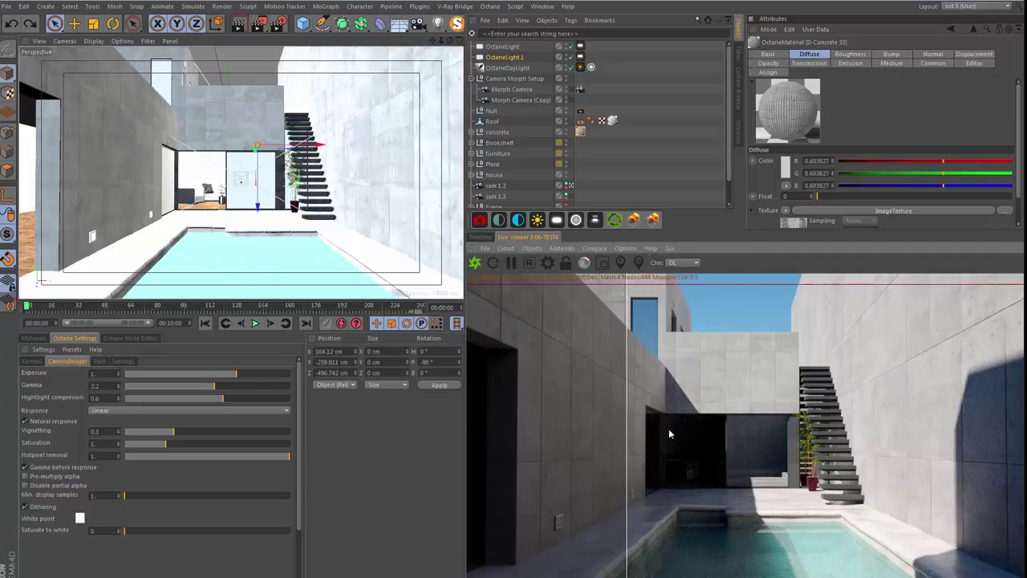
mouse_move(626, 436)
mouse_down()
mouse_move(699, 420)
mouse_move(995, 417)
mouse_move(480, 419)
mouse_move(1021, 419)
mouse_up()
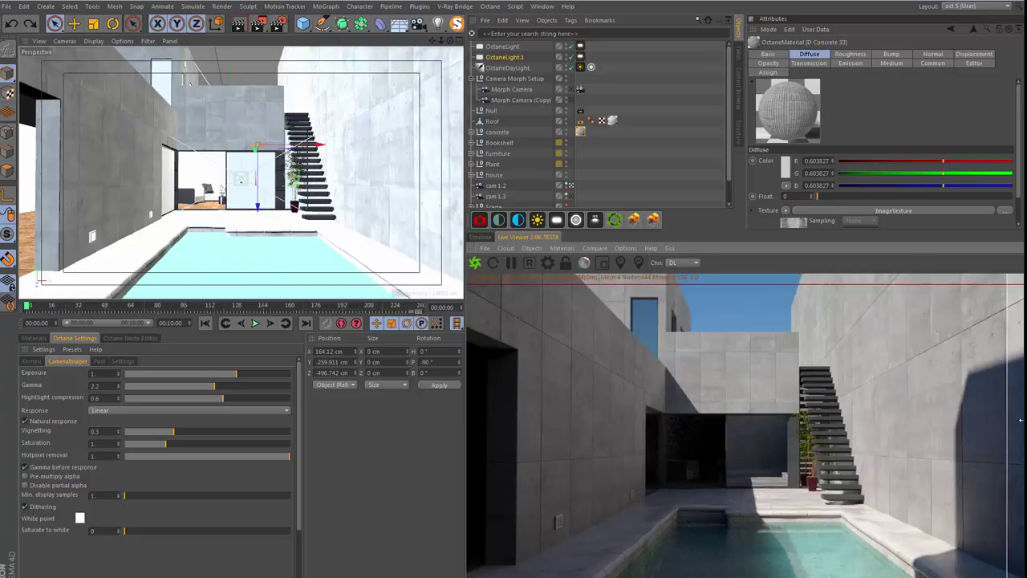
- Shift the A/B split and drag highlight compression up to about 0.71
mouse_move(837, 399)
mouse_down()
mouse_move(1008, 418)
mouse_move(750, 417)
mouse_move(942, 421)
mouse_move(708, 405)
mouse_move(969, 421)
mouse_move(601, 401)
mouse_move(1007, 393)
mouse_move(753, 389)
mouse_move(976, 406)
mouse_up()
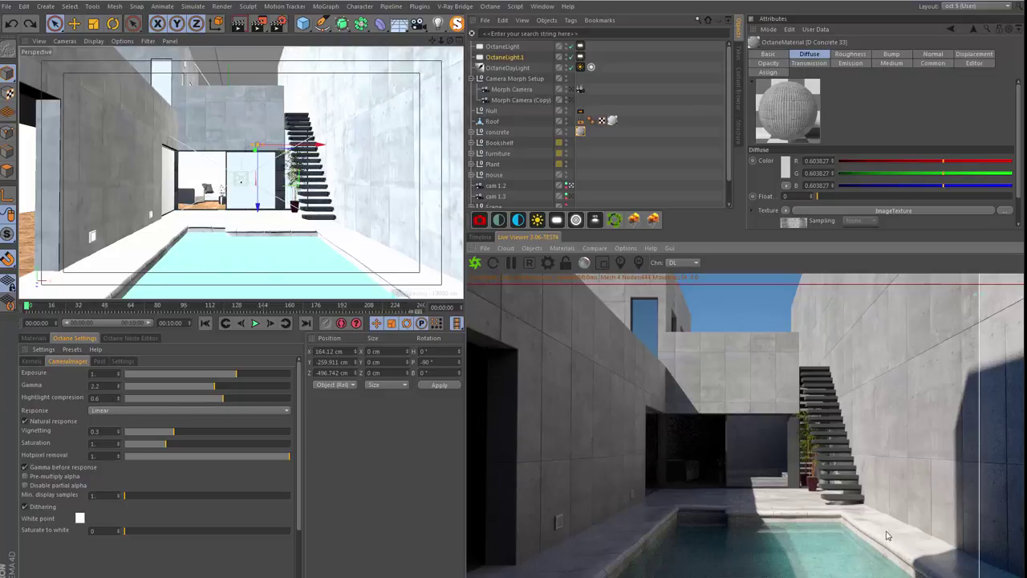
drag(225, 398, 121, 402)
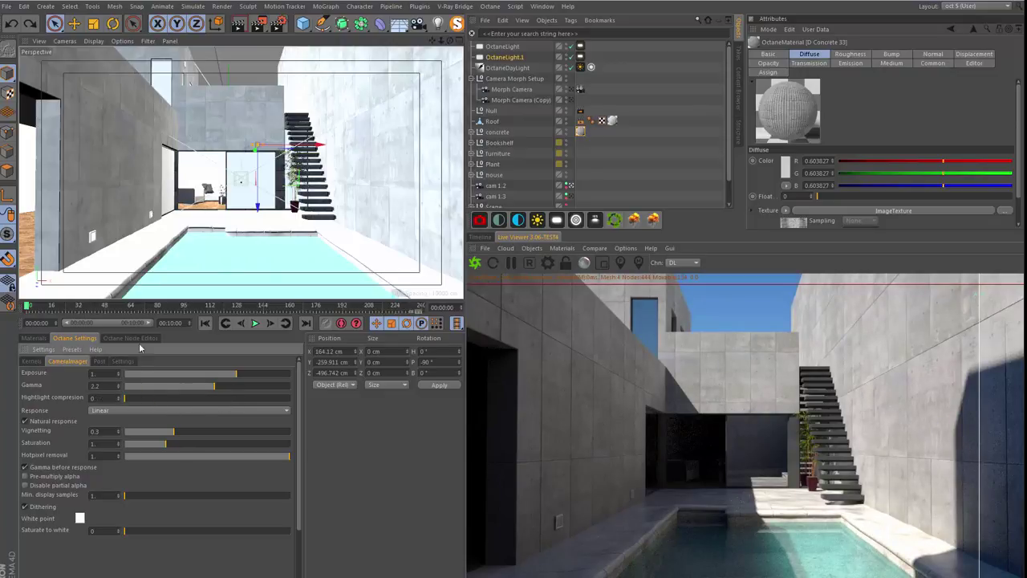
drag(146, 401, 242, 408)
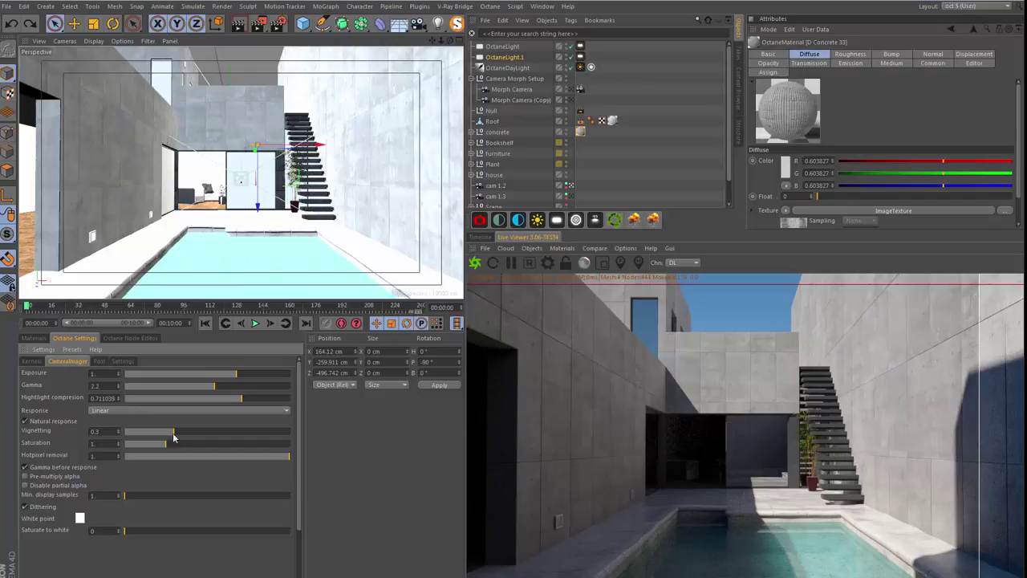
- Set vignetting to 0, preview it at full strength, then reset it to 0
click(95, 431)
text(0)
key(Return)
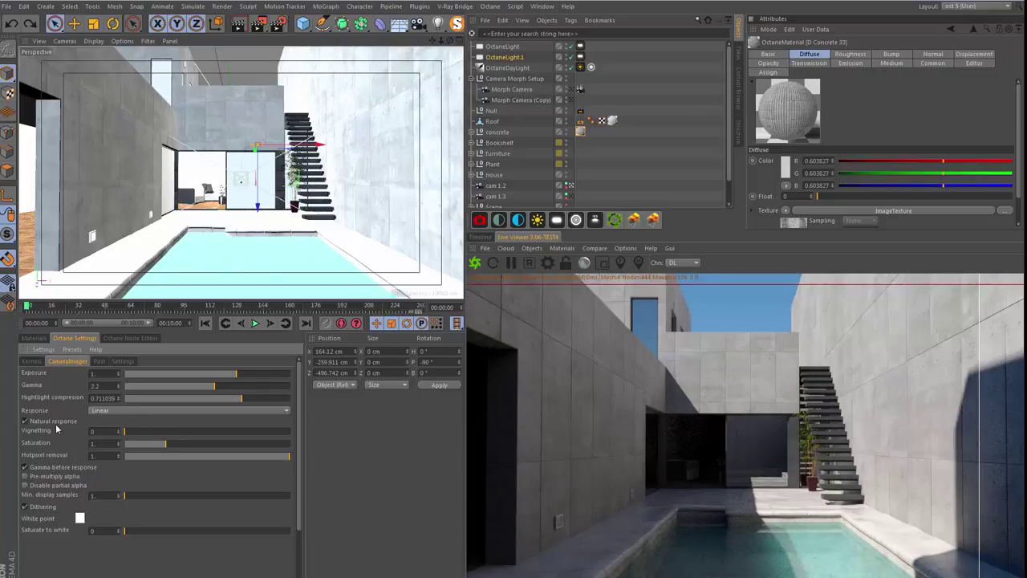
drag(125, 432, 329, 447)
click(124, 432)
- Enable Octane post-processing and preview a higher bloom power, then revert bloom to 1
click(100, 362)
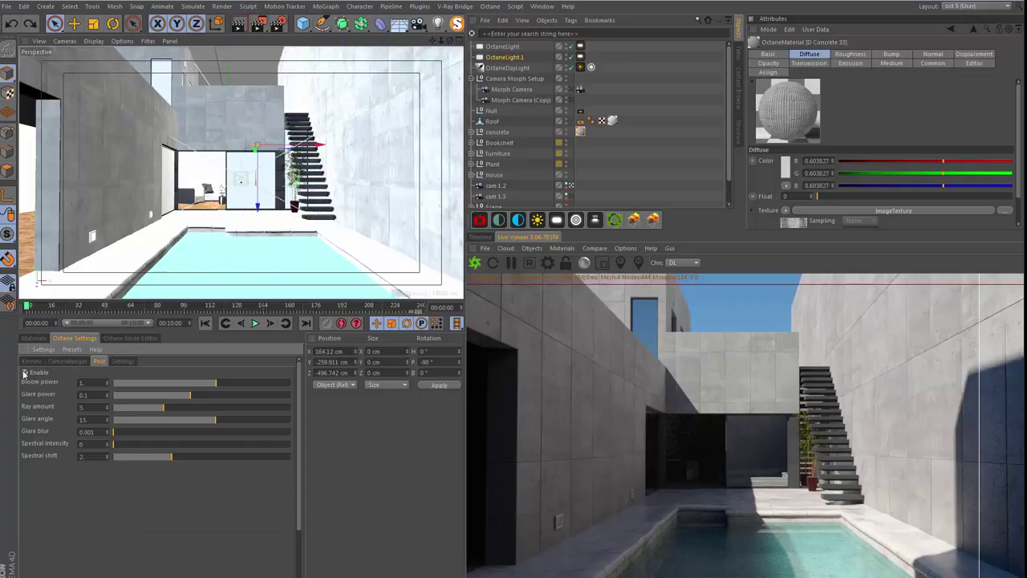
click(24, 373)
drag(217, 382, 255, 389)
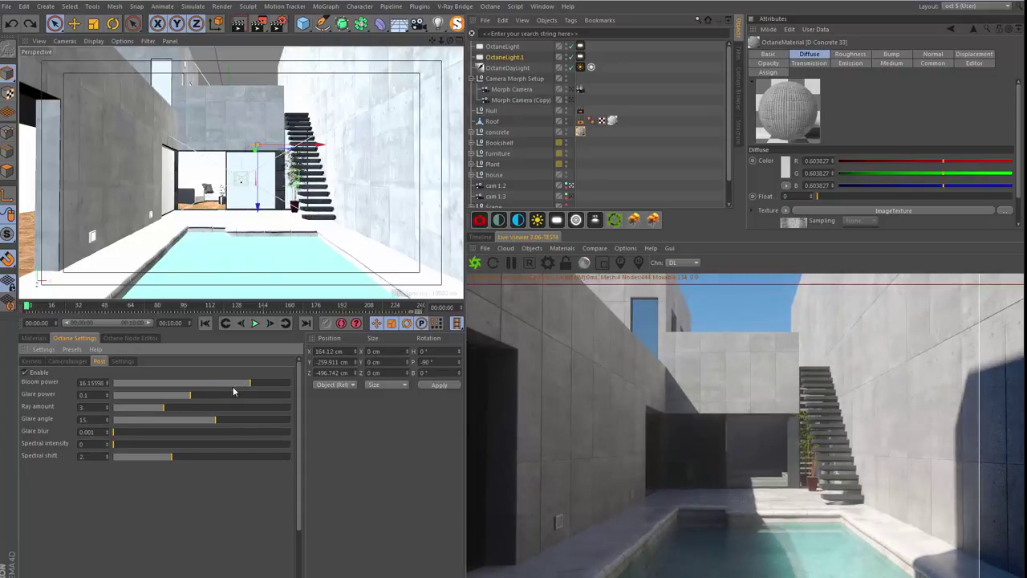
key(ctrl+z)
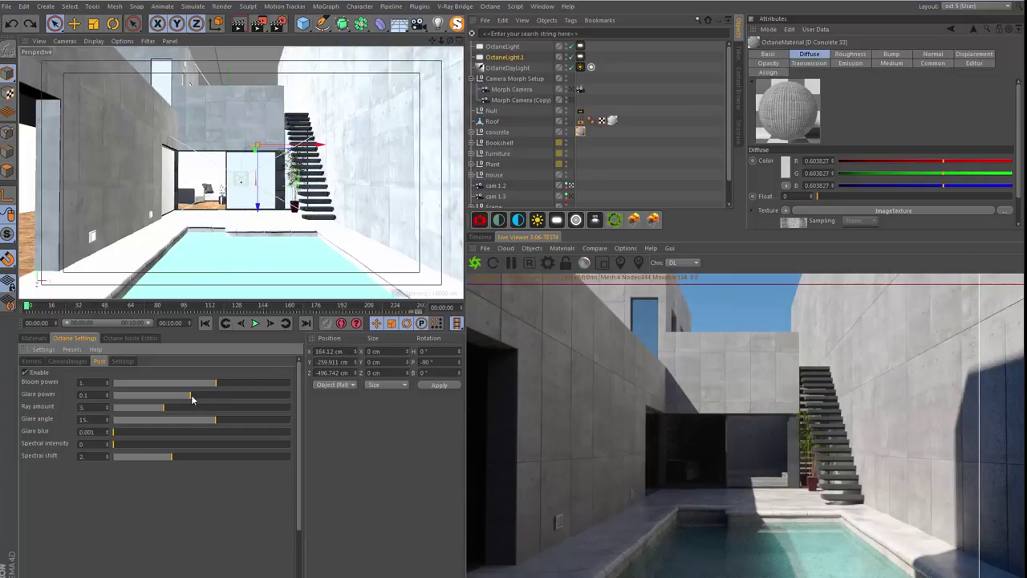
- Preview raised glare power, set it to 1, and disable post-processing
drag(191, 394, 247, 397)
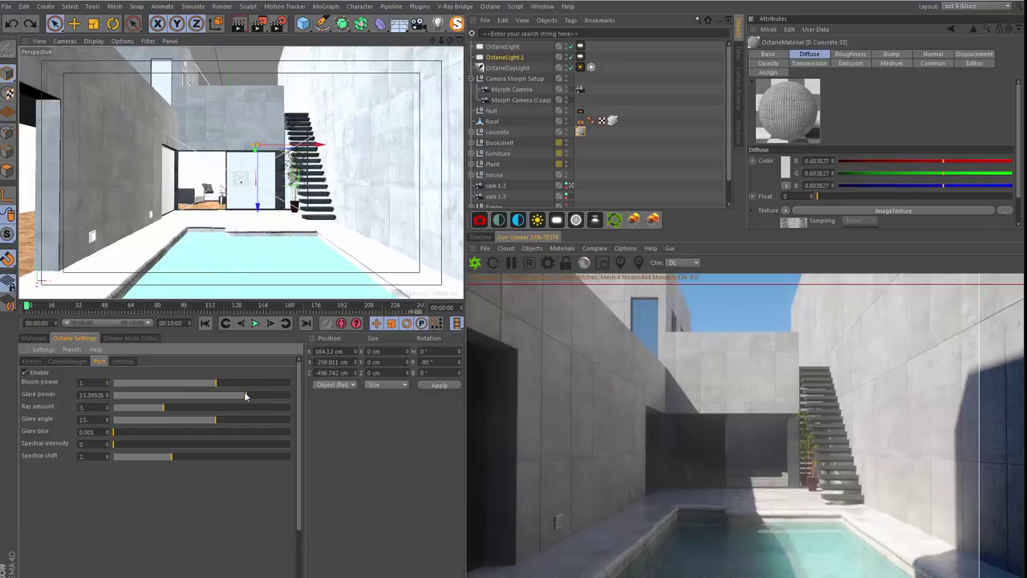
drag(243, 395, 238, 394)
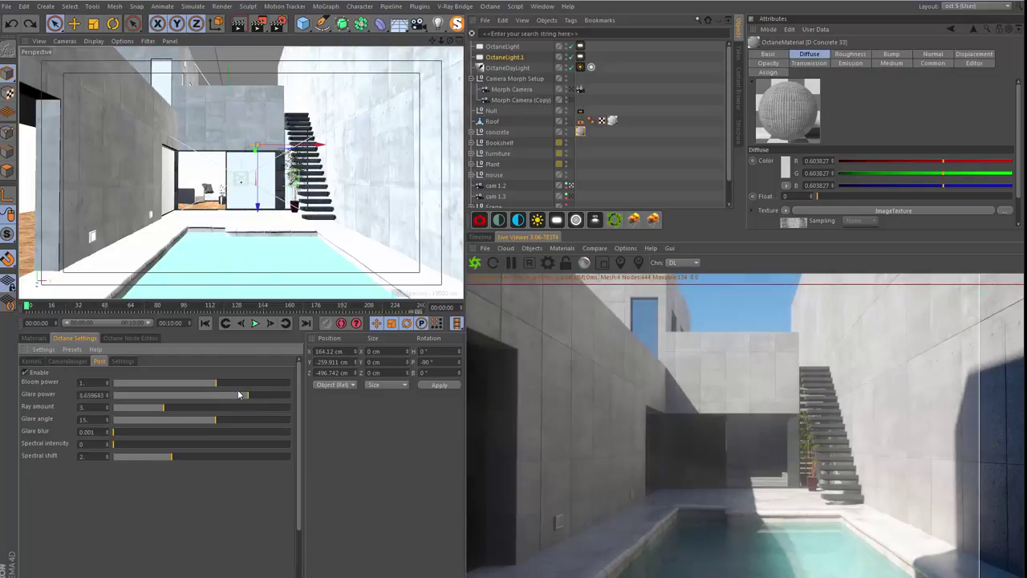
text(1.)
key(Return)
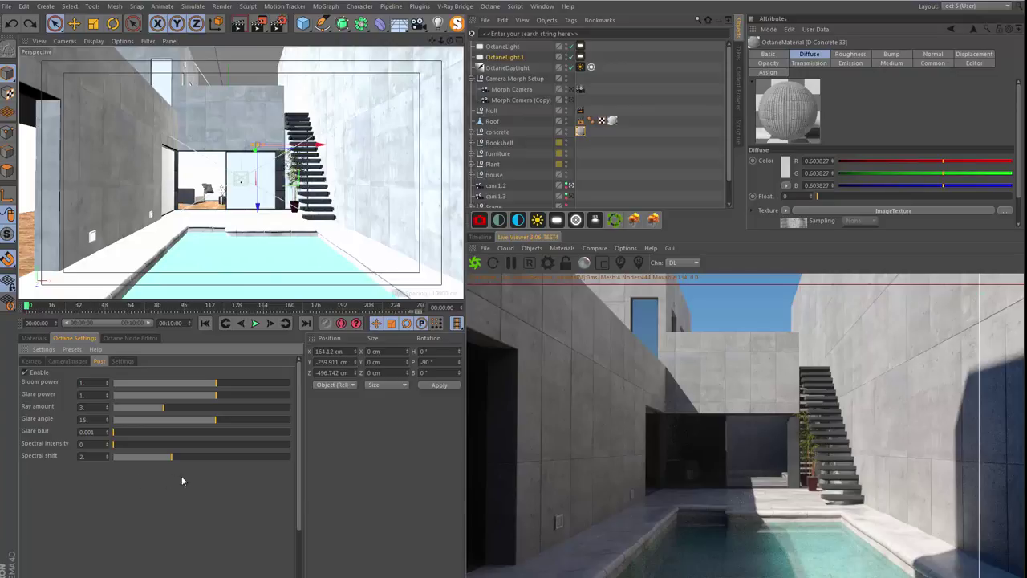
click(25, 372)
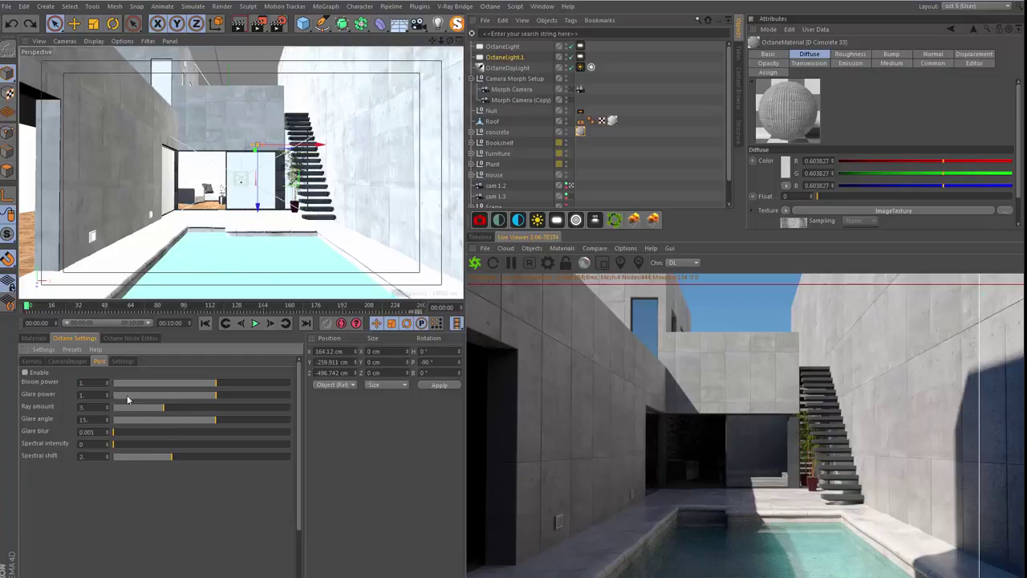
- Raise Directlighting kernel max samples from 256 to 1024 and check the GI mode options
click(62, 361)
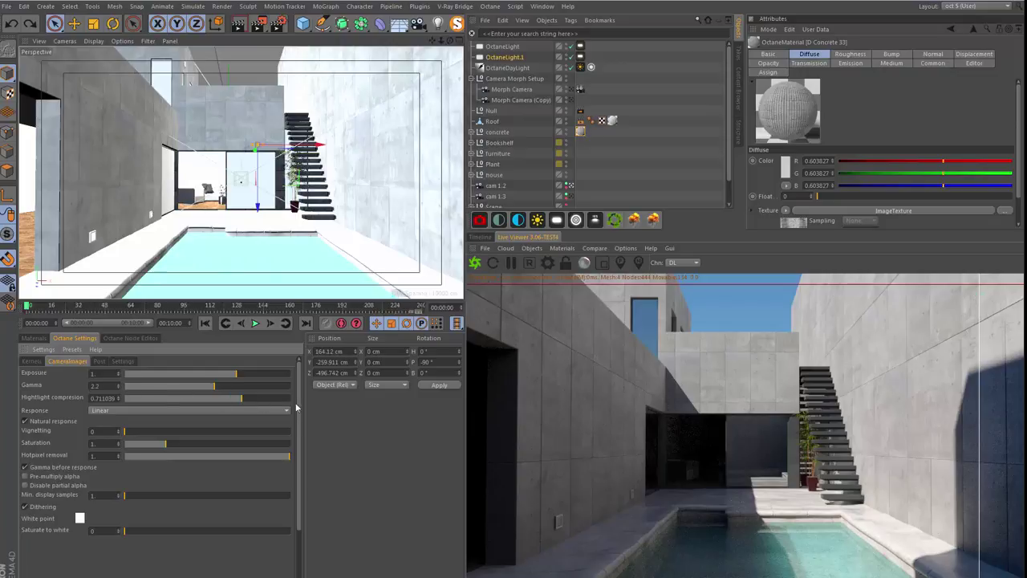
click(32, 361)
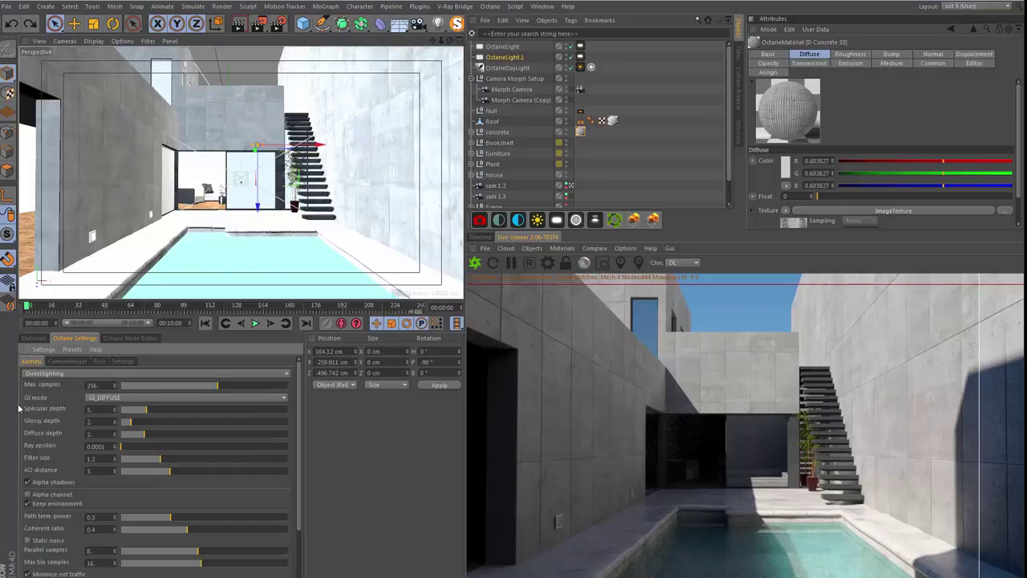
double_click(92, 386)
text(1024)
key(Return)
click(131, 398)
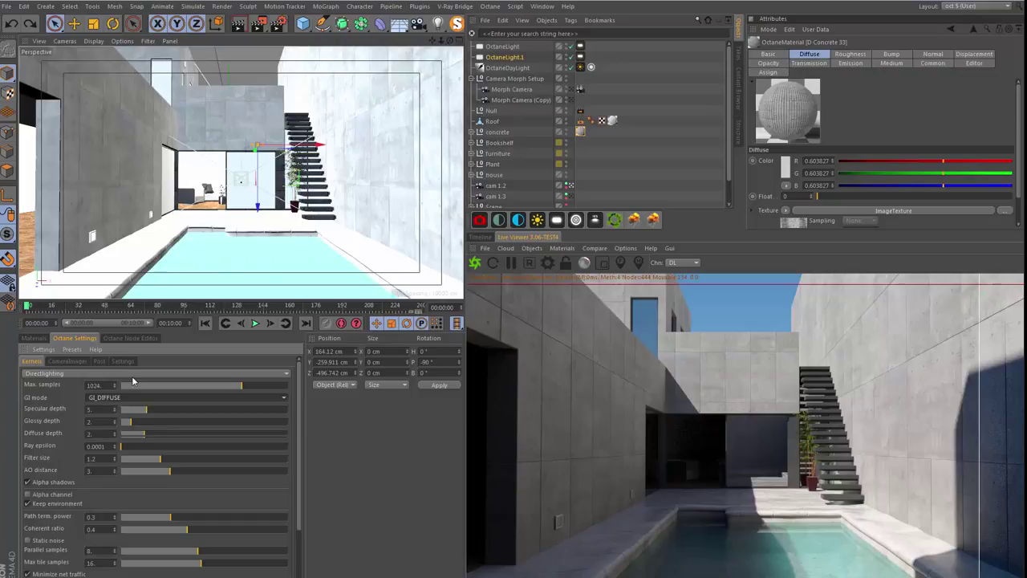
- Switch the Octane kernel to Pathtracing with 2000 max samples and diffuse and specular depth 8
click(132, 373)
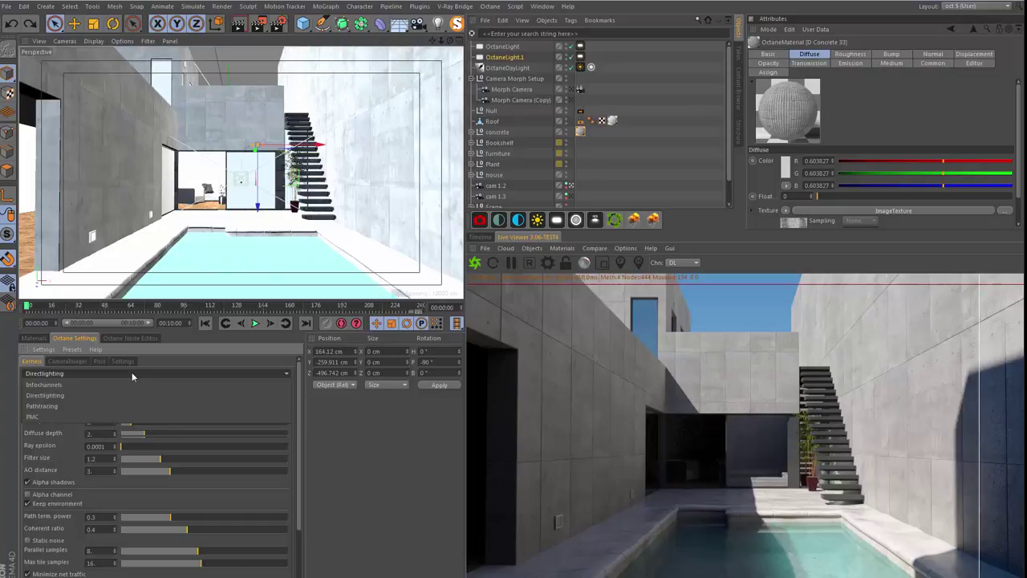
click(57, 407)
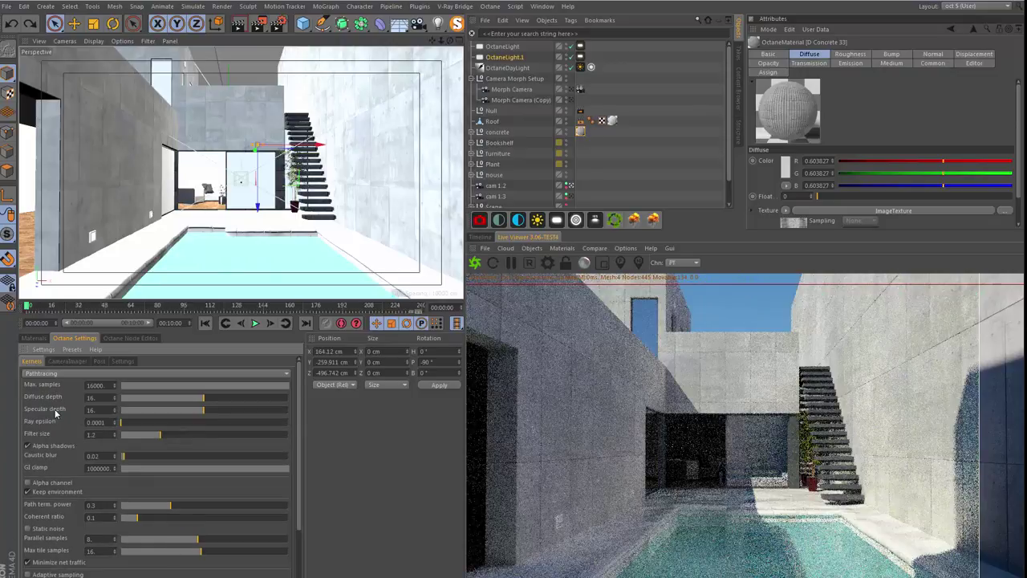
double_click(95, 385)
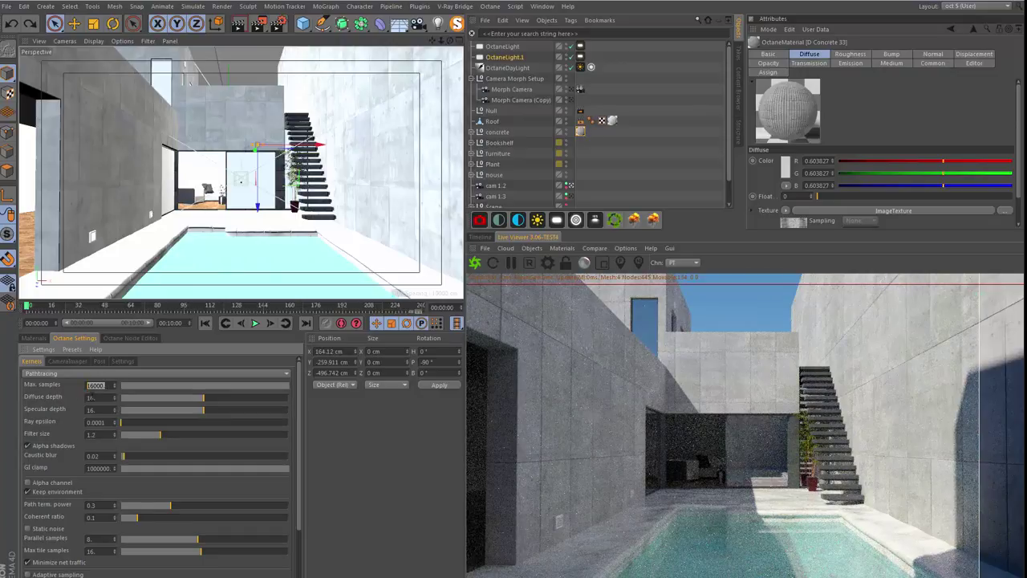
text(1)
text(2000)
key(Tab)
text(8)
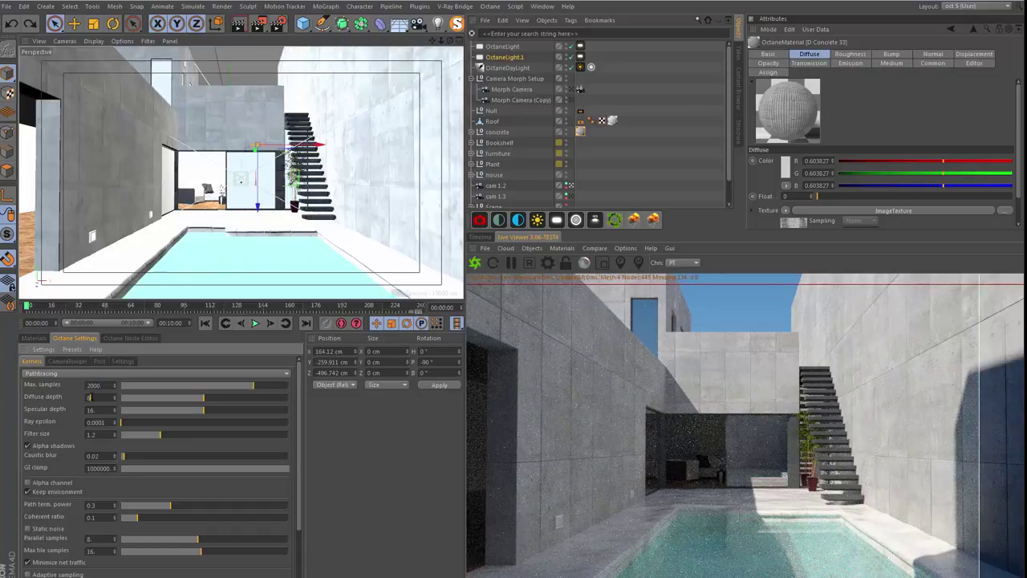
key(Tab)
text(8)
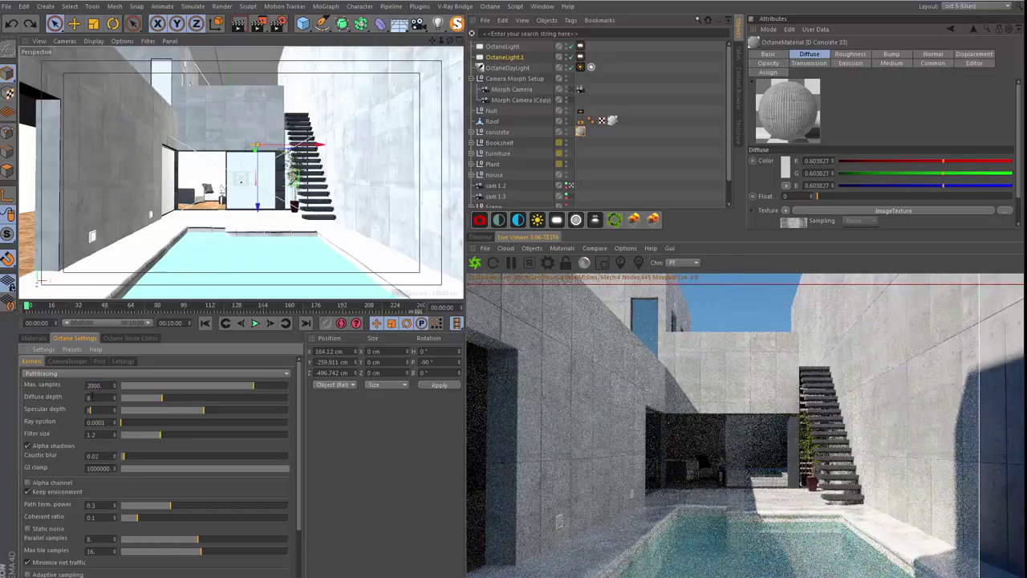
key(Return)
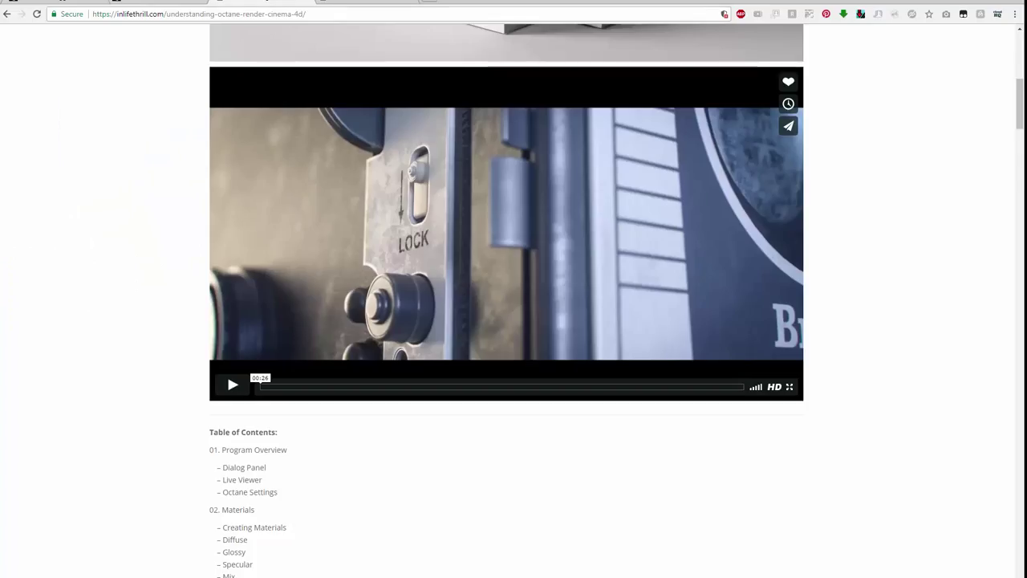
- Browse the Understanding Octane Render page, then go to the Octane Render tutorials category listing
scroll(247, 255, up, 5)
scroll(247, 254, up, 1)
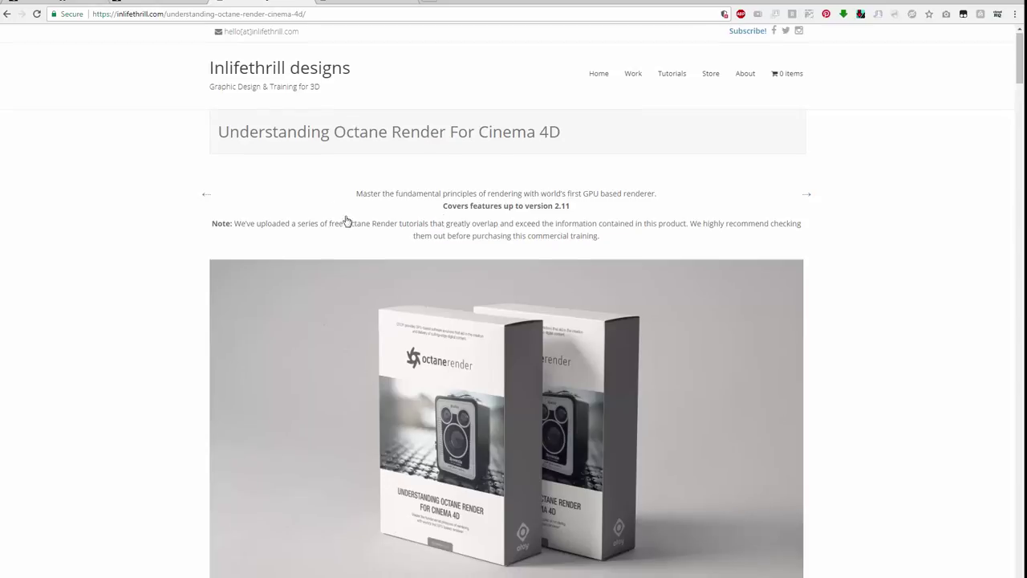
scroll(346, 219, down, 1)
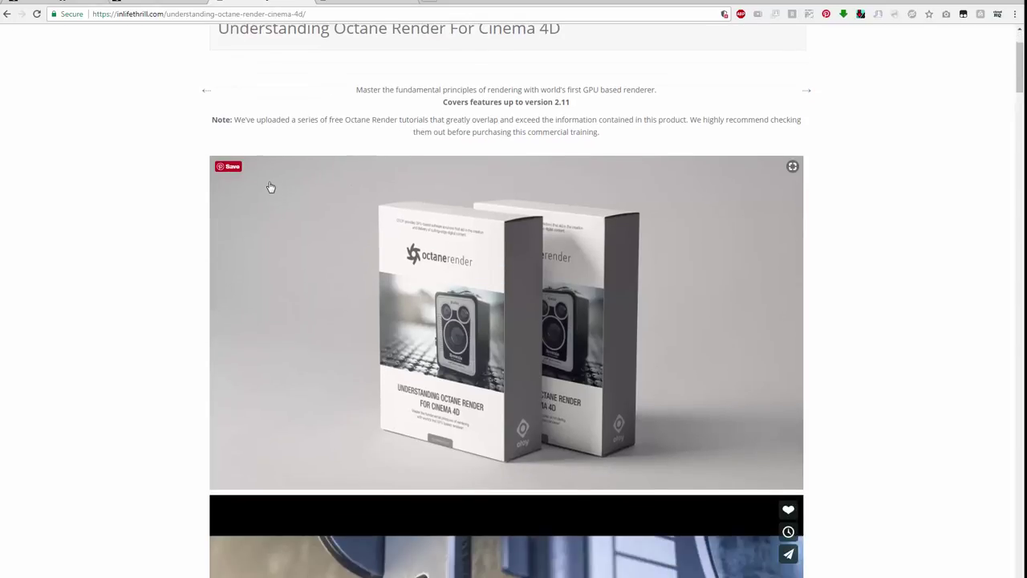
scroll(576, 202, up, 1)
mouse_move(671, 77)
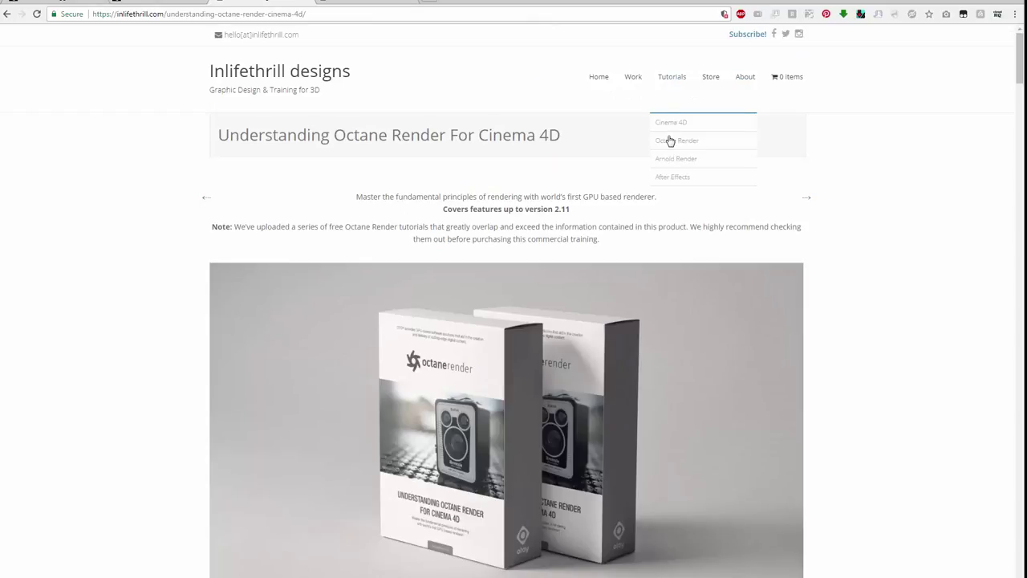
click(666, 142)
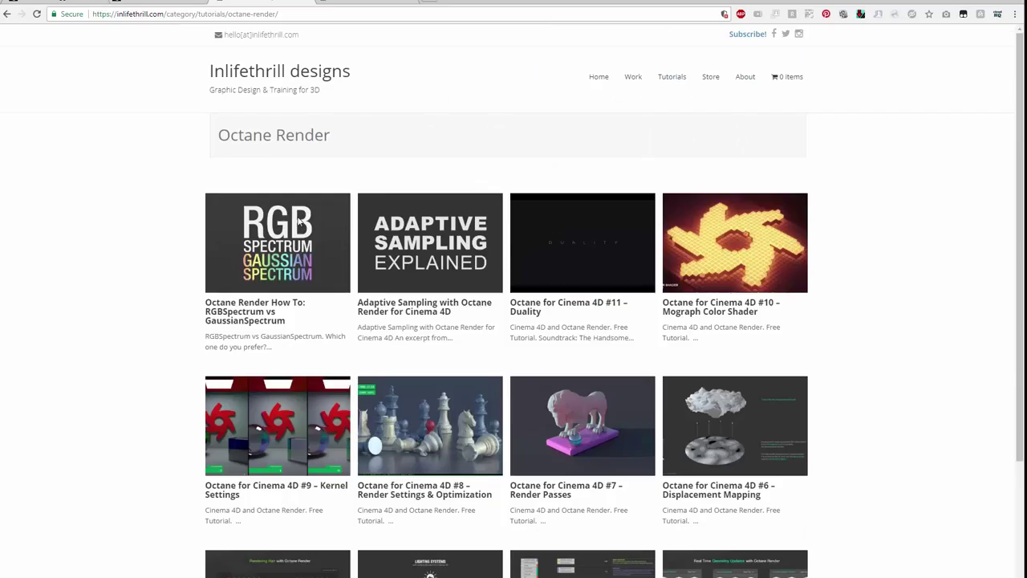
scroll(298, 220, down, 2)
scroll(299, 220, up, 2)
- Move from the concrete texture pack page to the Motion Squared Products – Octane collection
click(178, 2)
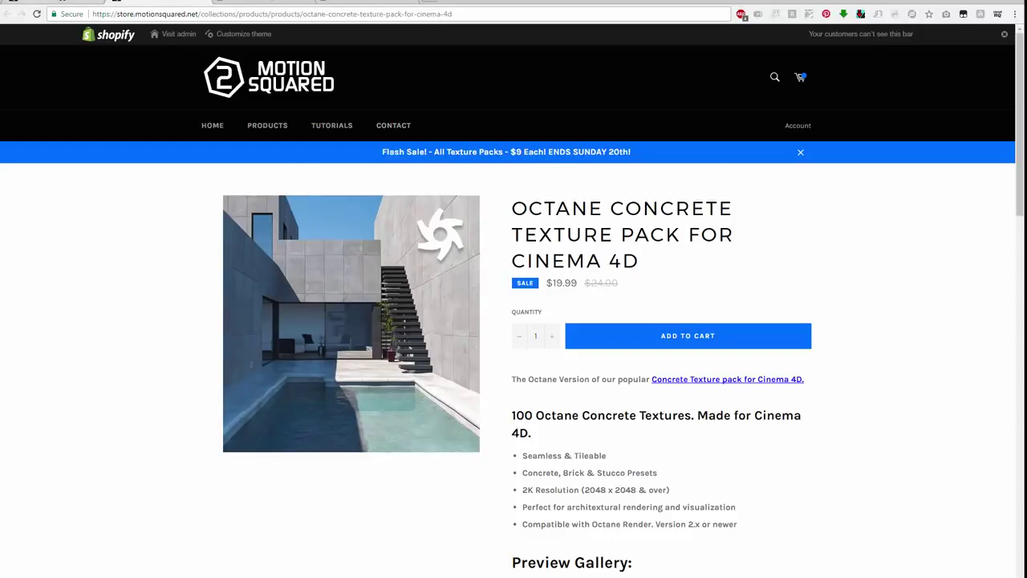
click(36, 2)
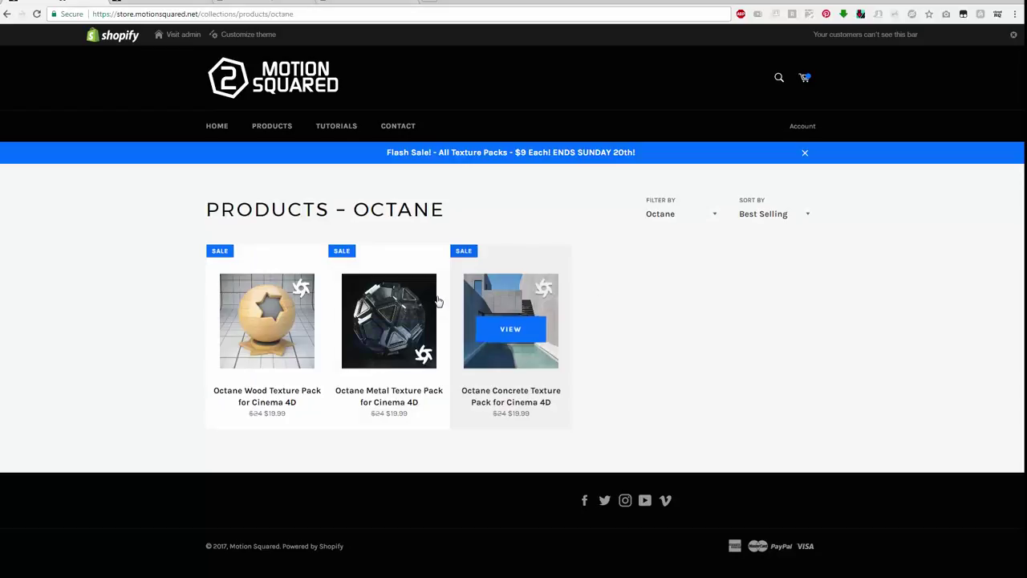